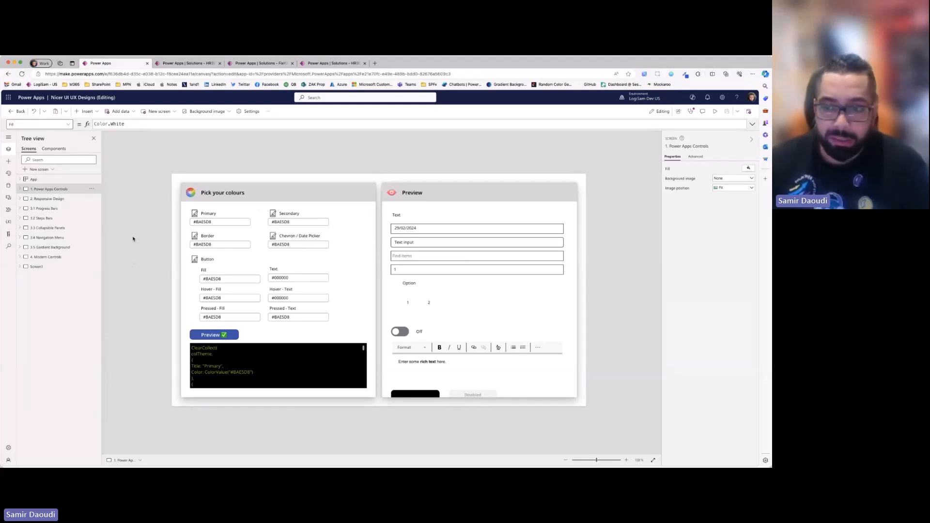
- Run the Power Apps Controls screen in preview mode and apply the current colour values to the sample controls
left_click(54, 148)
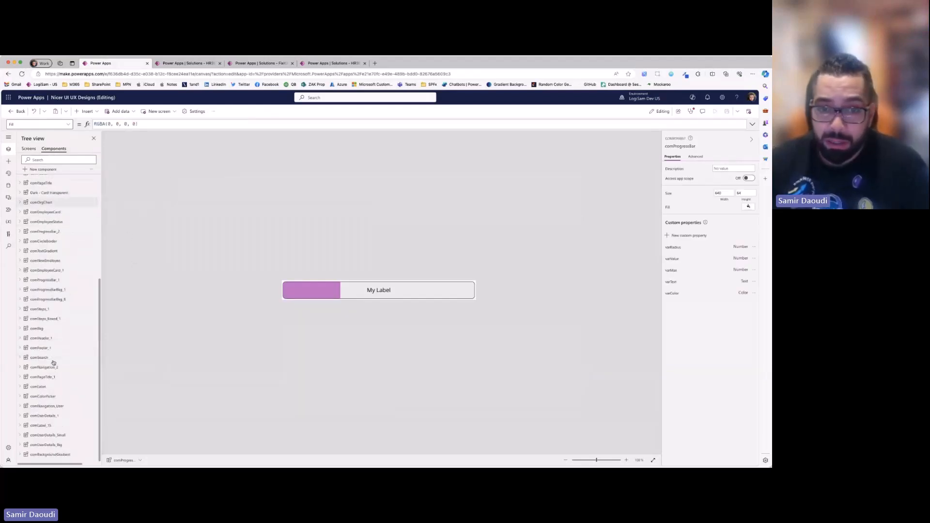
left_click(30, 149)
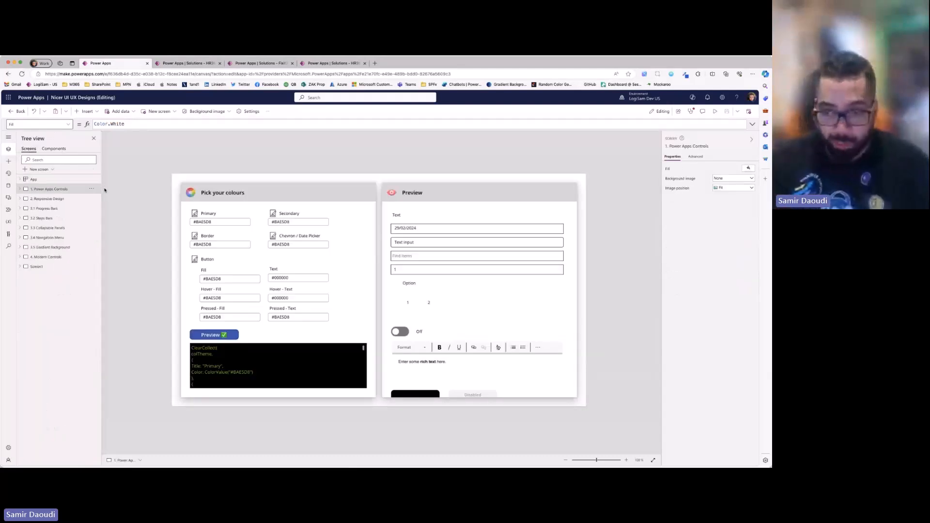
left_click(716, 111)
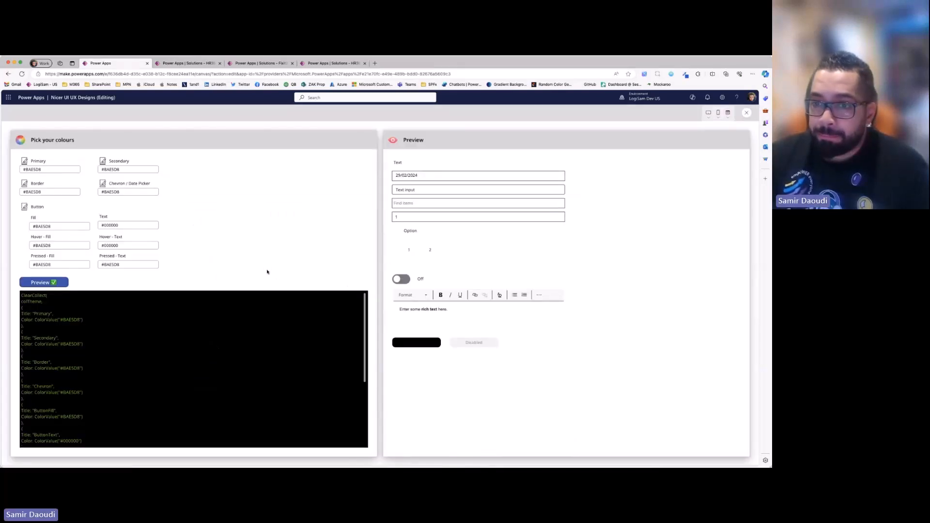
left_click(28, 285)
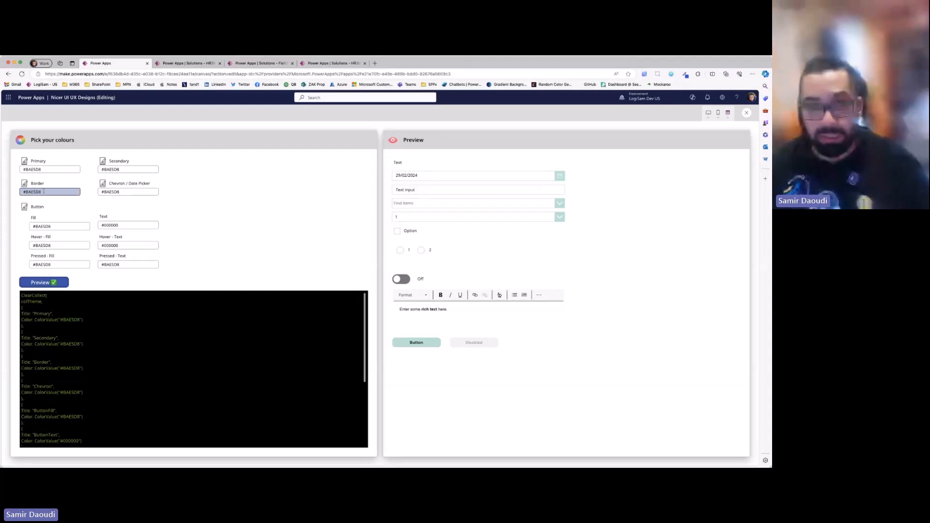
- Open the Gradient Backgrounds site and copy the colour code #fda085 of the Sunny Morning gradient from WebGradients
double_click(33, 169)
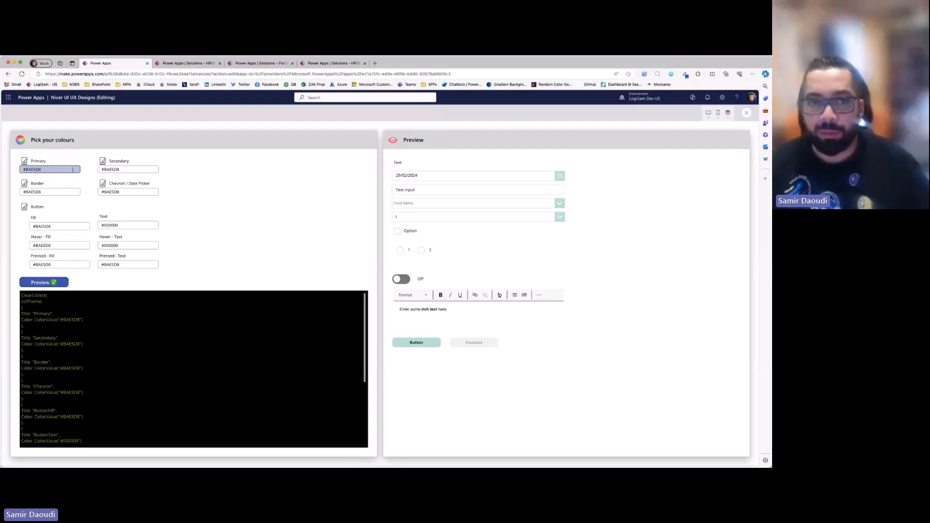
left_click(375, 63)
left_click(509, 85)
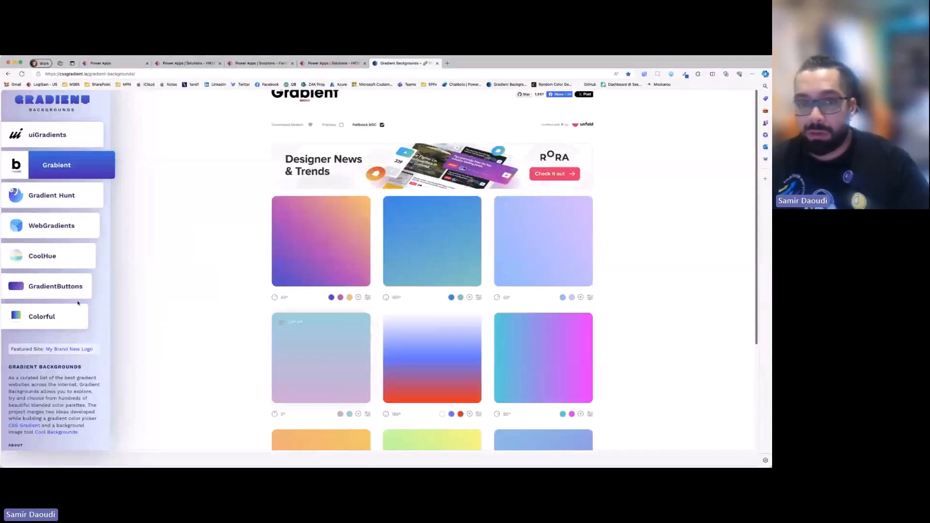
left_click(55, 229)
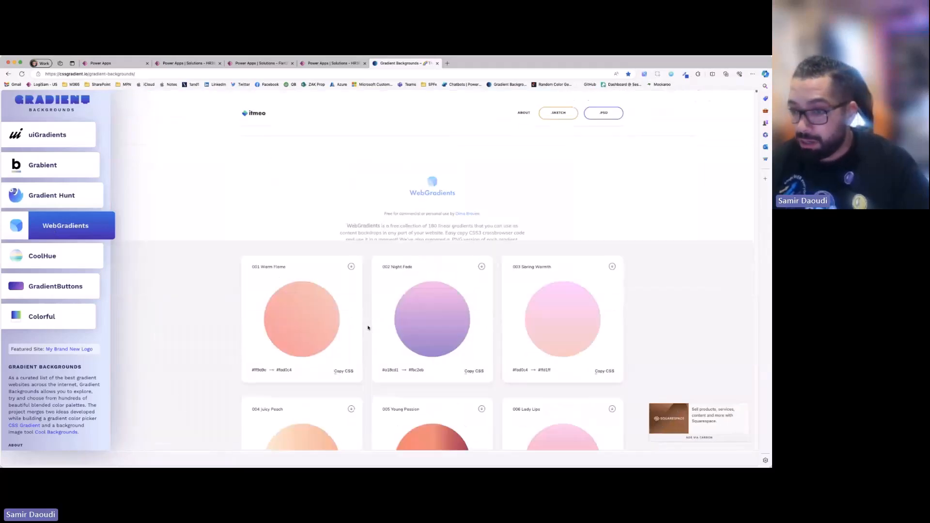
scroll(369, 328, "down", 6)
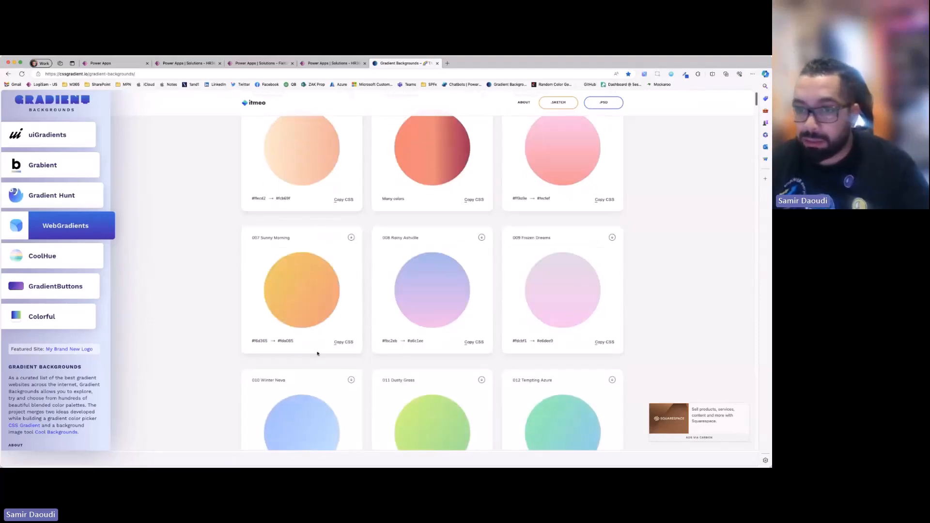
double_click(285, 341)
key("super+c")
- Back in the running app, set the Primary, Secondary, Border and Chevron / Date Picker colours to #fda085
key("ctrl+Tab")
key("super+v")
double_click(115, 170)
key("super+v")
double_click(36, 192)
key("super+v")
double_click(115, 193)
key("super+v")
- Set the button's Fill, Hover - Fill, Pressed - Fill and Pressed - Text colours to #fda085
double_click(49, 227)
key("super+v")
double_click(53, 246)
key("super+v")
double_click(66, 265)
key("super+v")
double_click(114, 265)
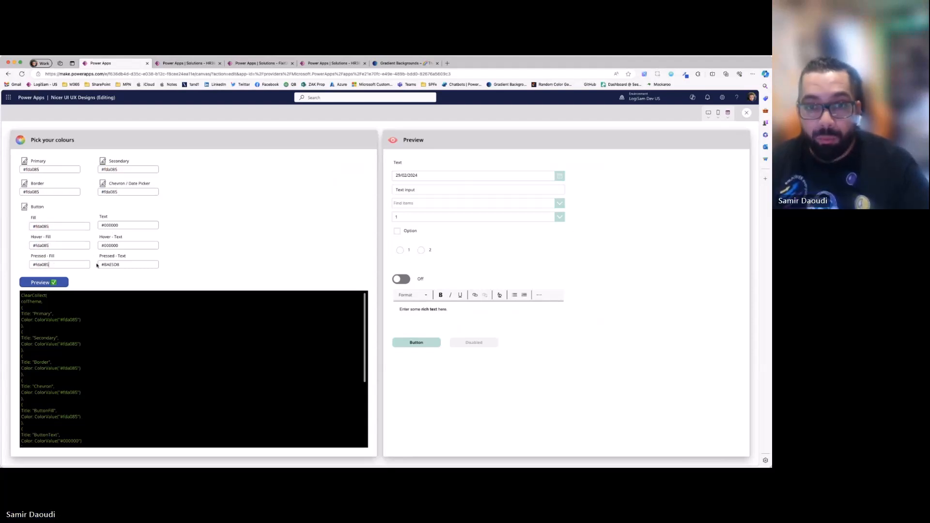
key("super+v")
- Apply the new colours and test them by choosing 3 in the dropdown, radio option 1 and turning on the toggle
left_click(44, 282)
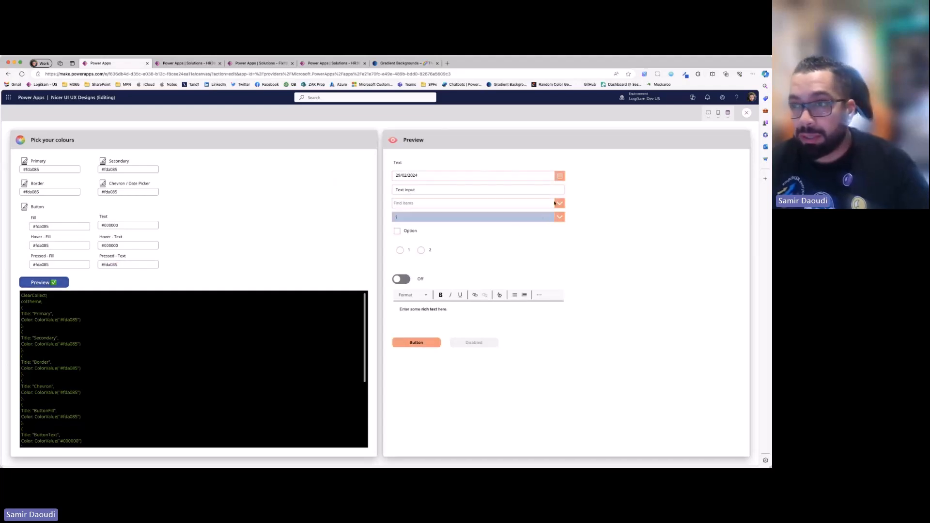
left_click(514, 216)
left_click(509, 250)
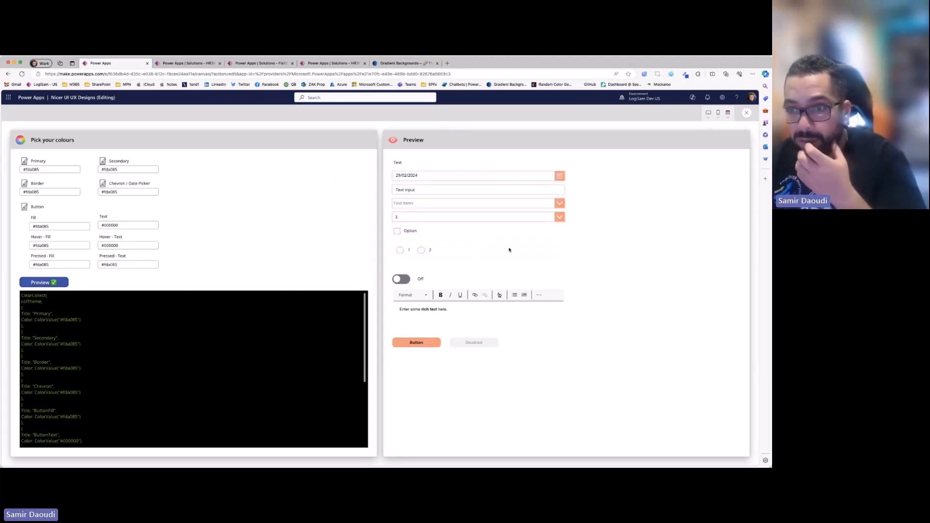
left_click(400, 250)
left_click(401, 279)
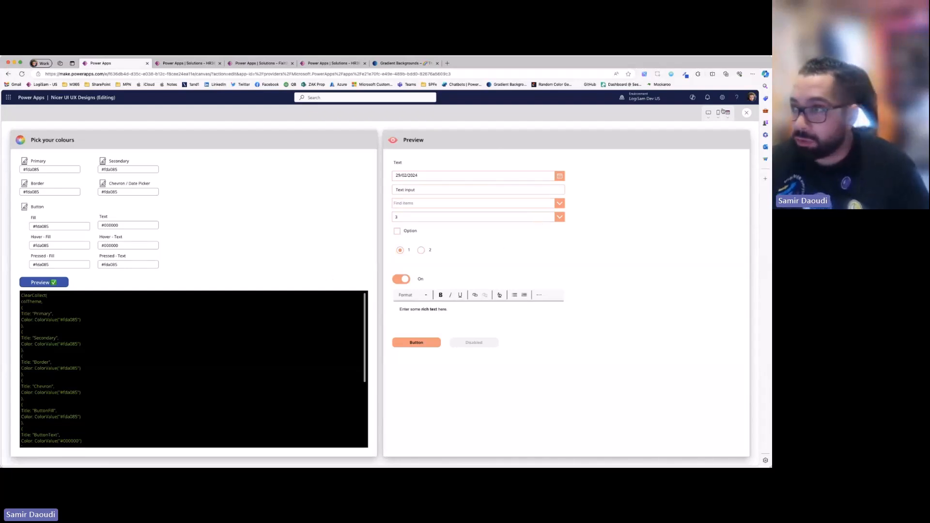
- Rerun the app preview and examine the generated ClearCollect code for colTheme from start to end
key("Escape")
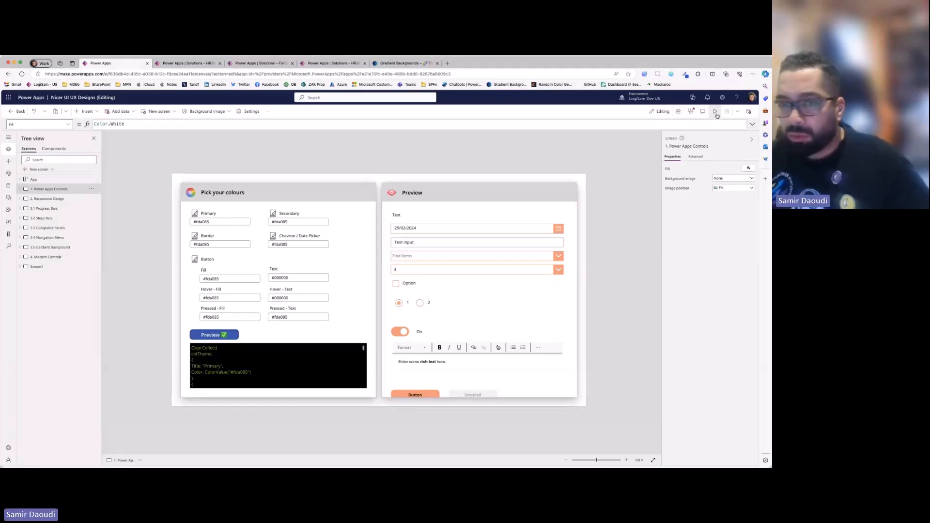
key("F5")
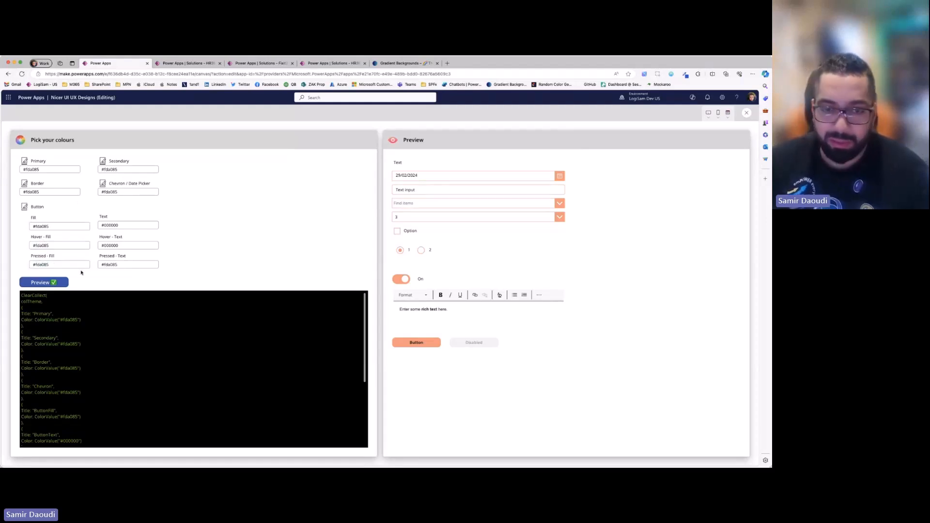
left_click_drag(23, 303, 81, 344)
scroll(90, 369, "down", 3)
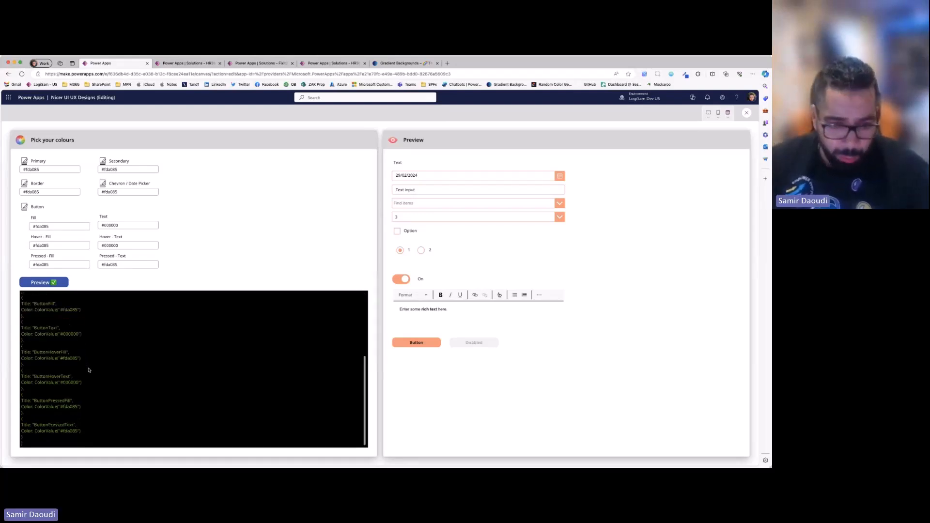
scroll(89, 370, "up", 1)
scroll(89, 371, "up", 10)
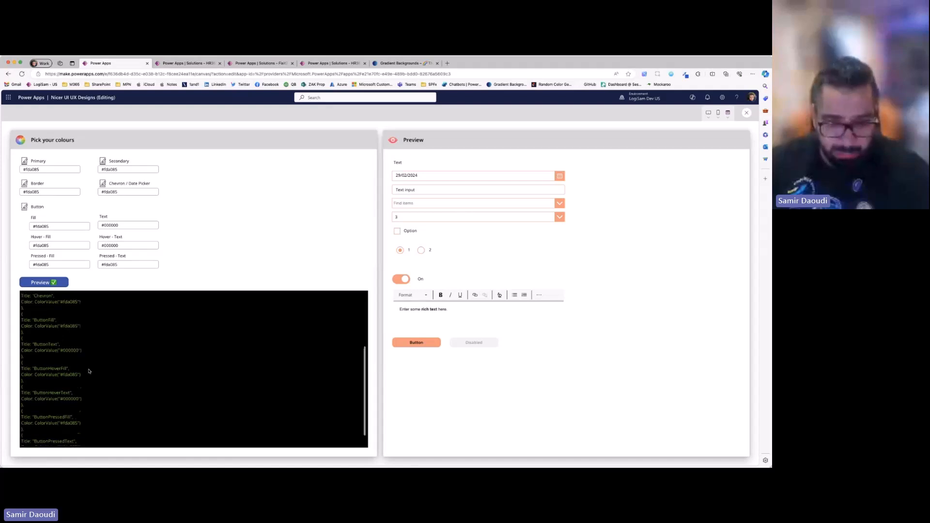
left_click(58, 347)
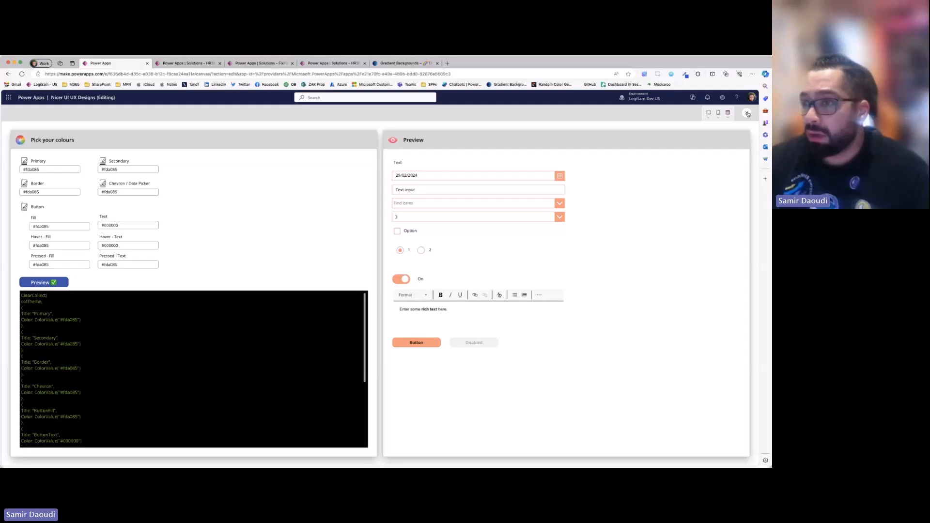
- Return to the editor and inspect the combo box's chevron background formula and its colTheme reference
left_click(748, 113)
left_click(491, 252)
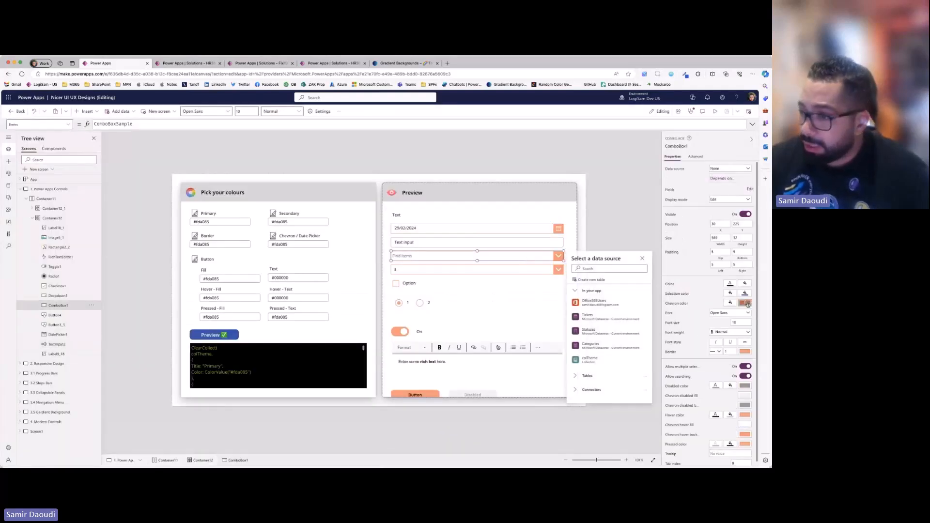
left_click(110, 125)
double_click(122, 125)
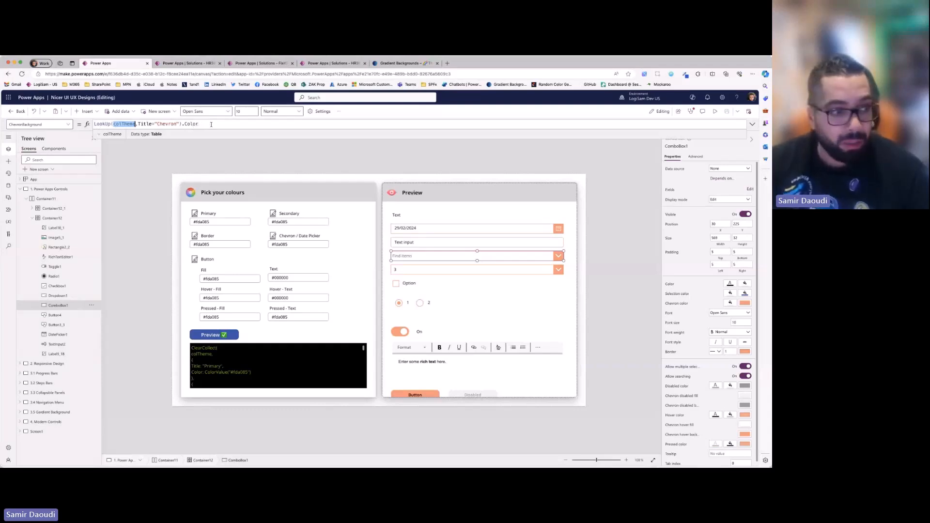
left_click(285, 163)
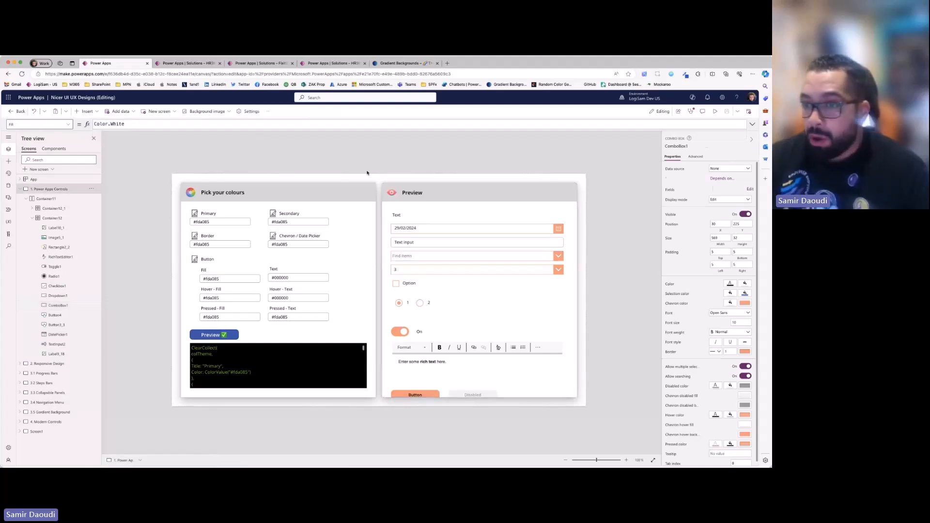
left_click(495, 270)
left_click(495, 318)
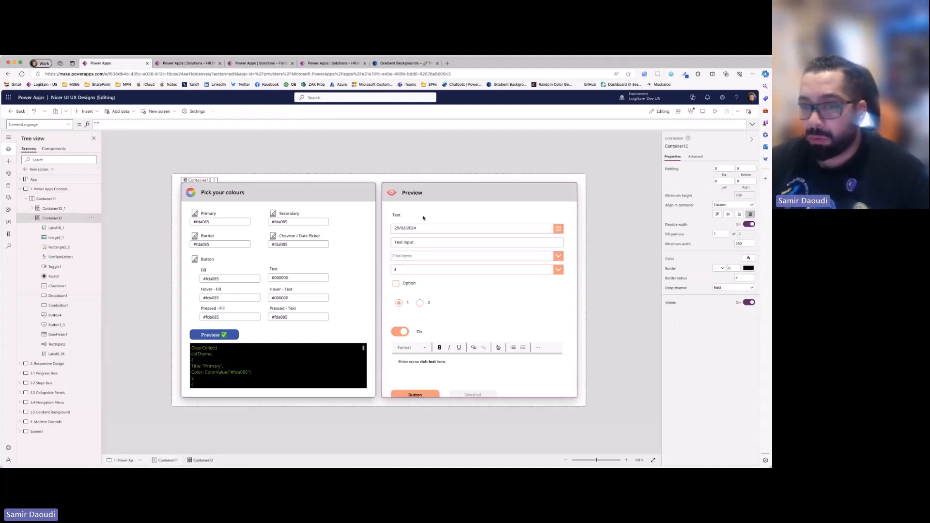
left_click(714, 113)
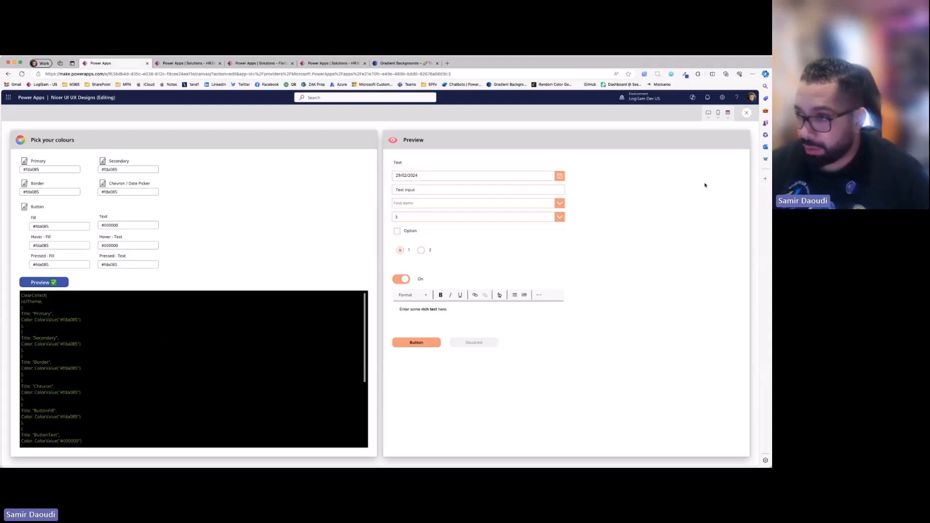
left_click(746, 113)
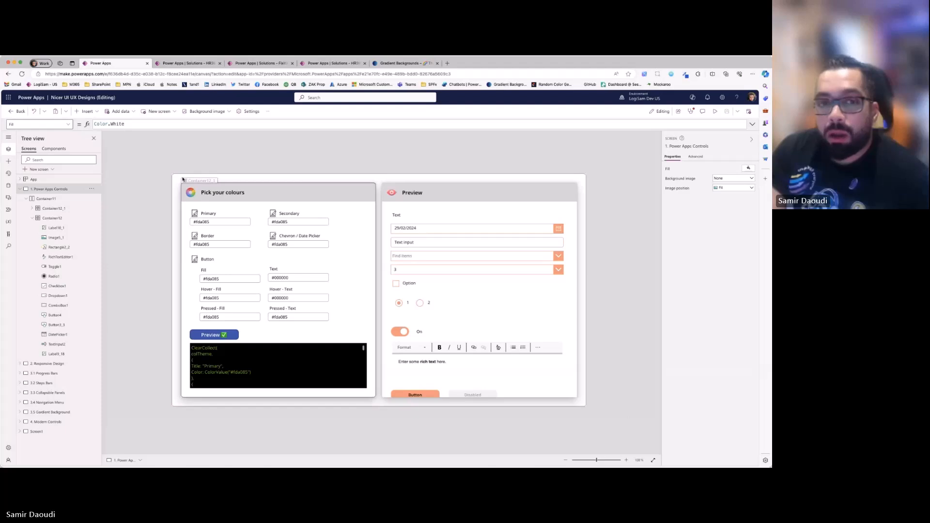
left_click(20, 189)
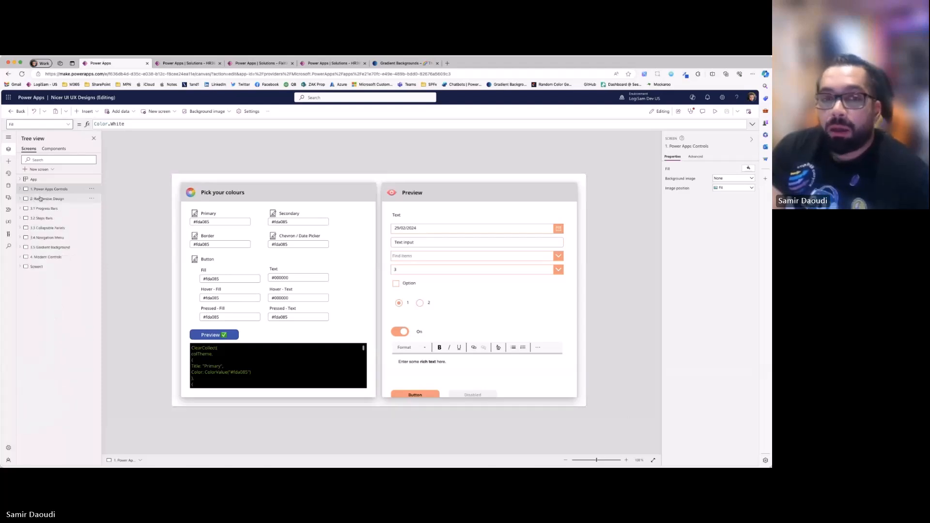
left_click(20, 189)
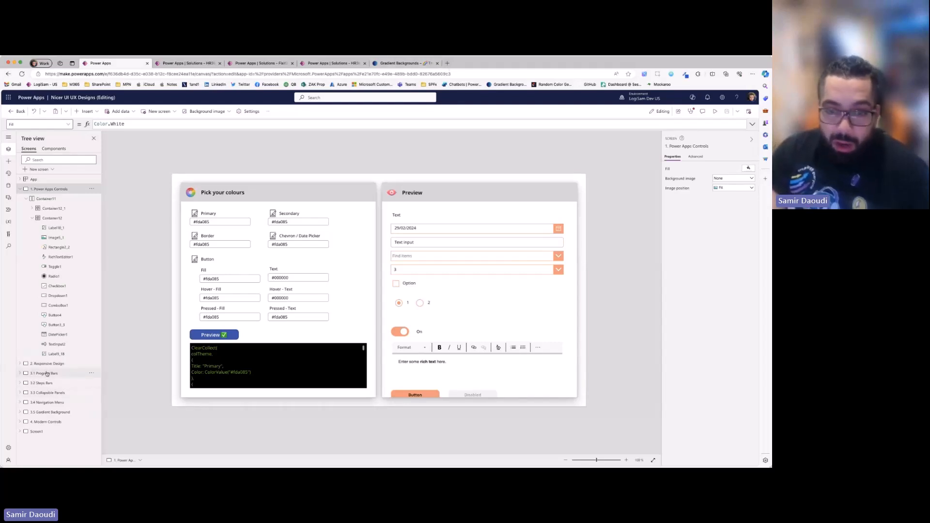
left_click(47, 374)
left_click(60, 193)
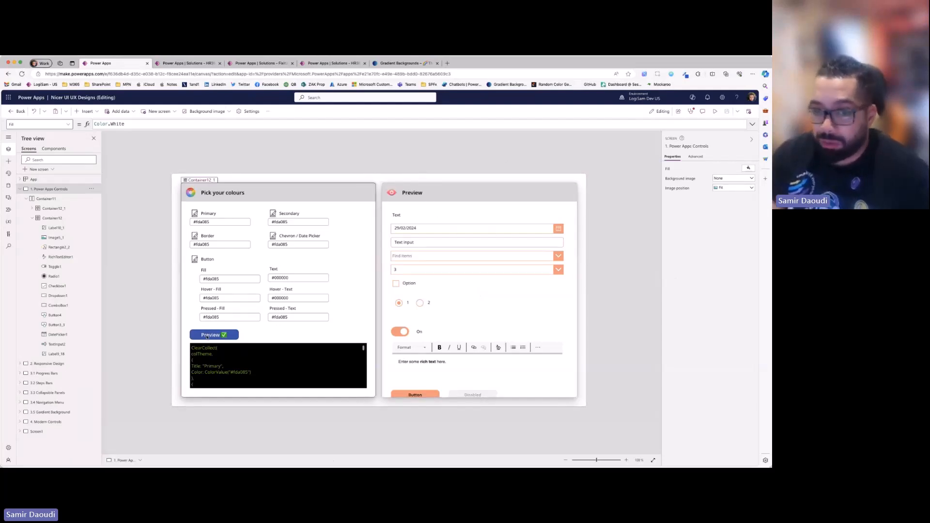
- Expand the formula of the Preview button's OnSelect property to review how colTheme is built, and collapse it again
left_click(207, 336)
left_click(752, 125)
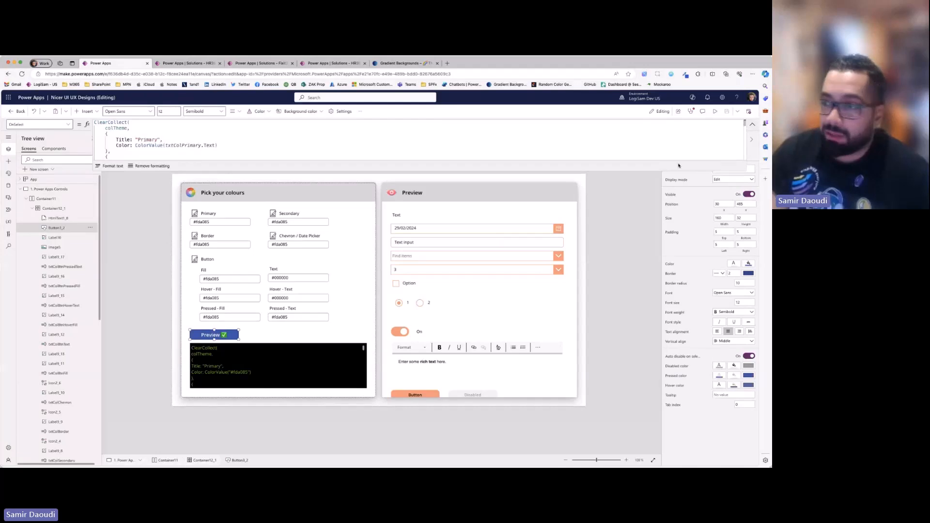
left_click_drag(673, 171, 630, 277)
left_click(752, 124)
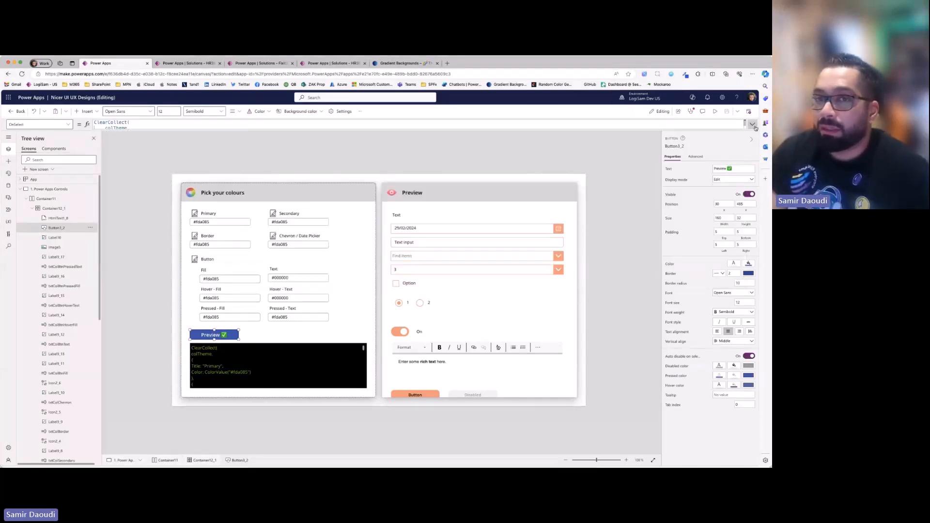
left_click(212, 64)
key("ctrl+Tab")
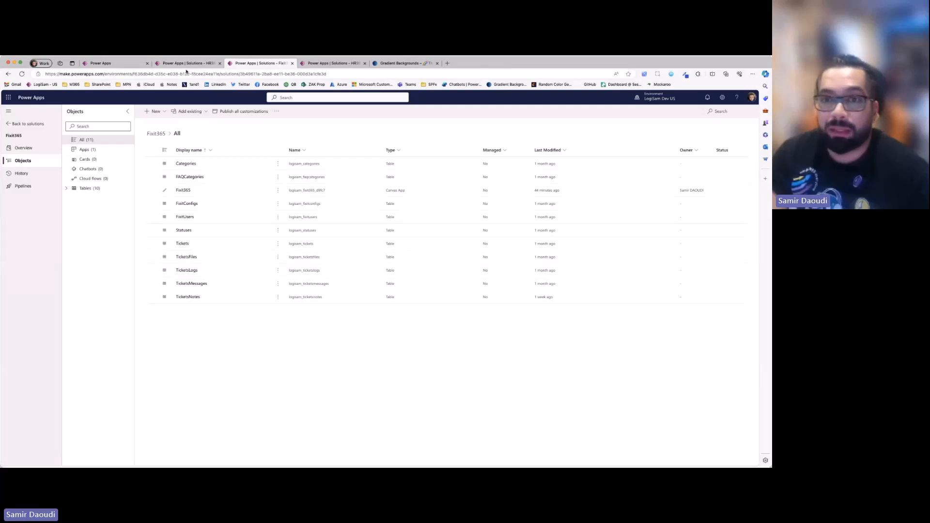
left_click(136, 65)
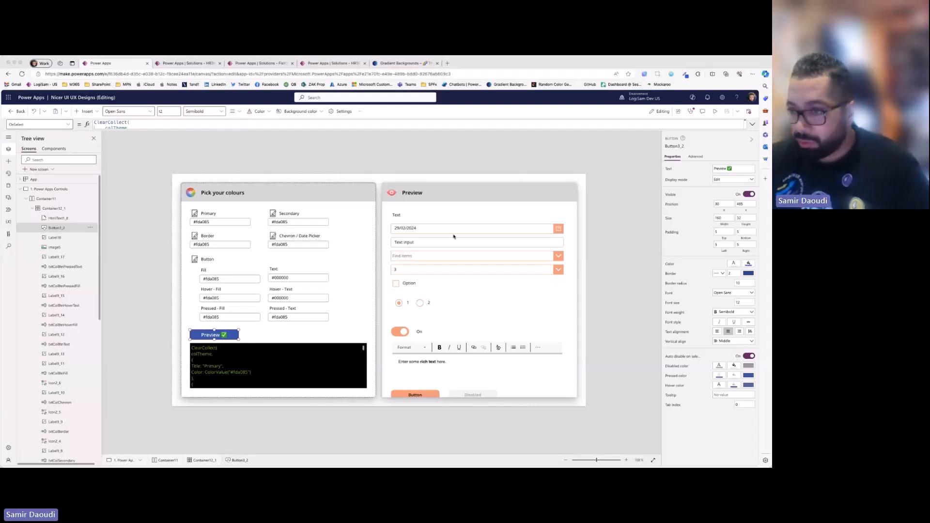
- Select the date picker, text input, combo box and dropdown in the Preview card to review their properties
left_click(515, 231)
left_click(527, 242)
left_click(533, 255)
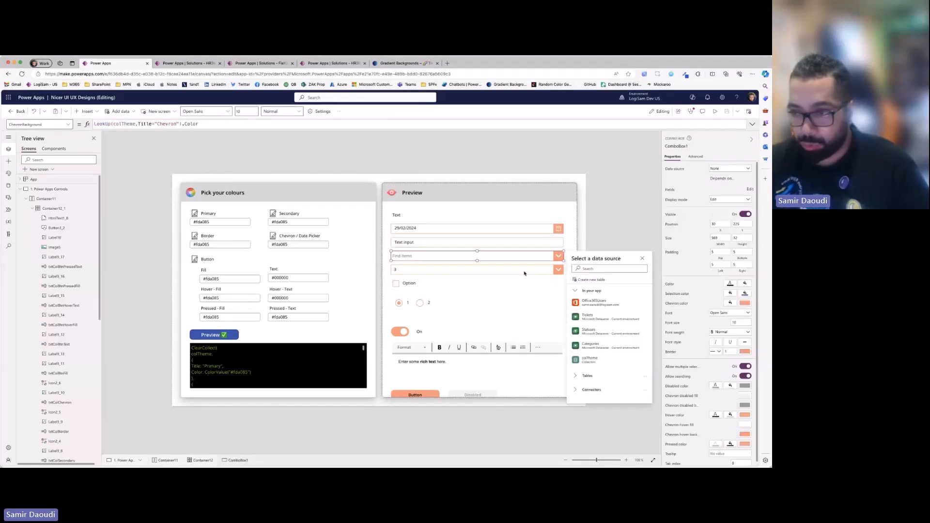
left_click(536, 268)
left_click(610, 237)
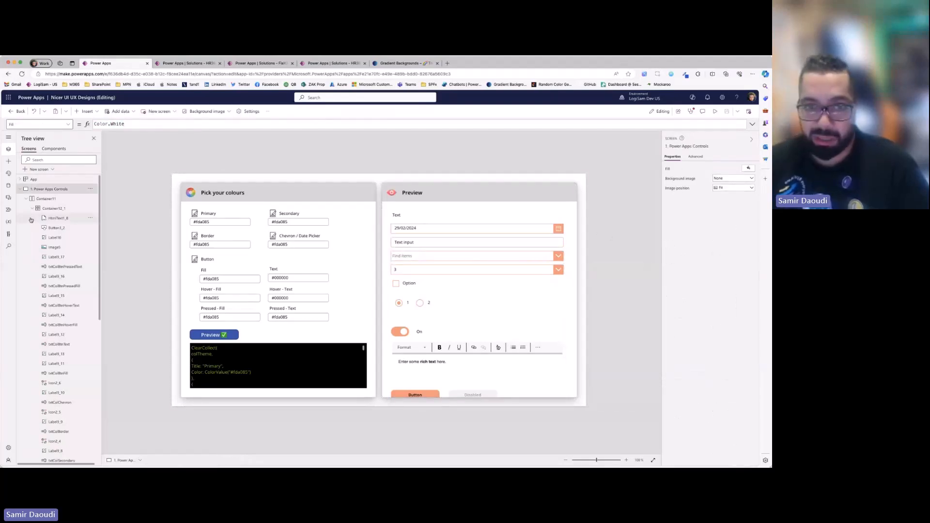
- Collapse the 1. Power Apps Controls screen in the tree and open the 2. Responsive Design screen
left_click(20, 190)
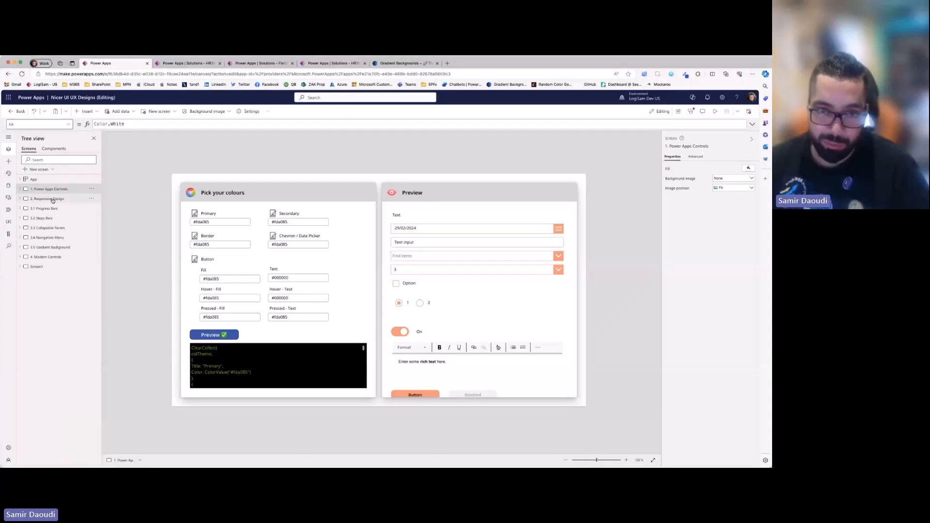
left_click(52, 199)
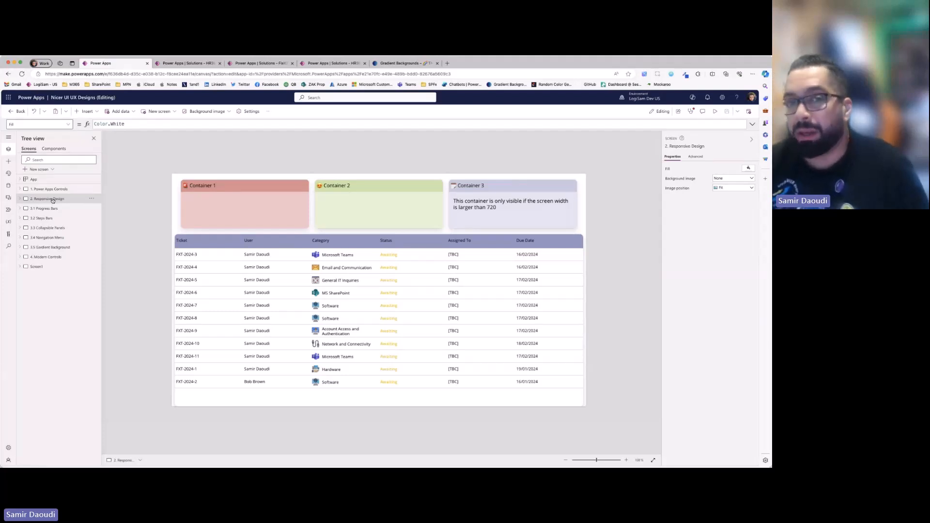
- Turn on Scale to fit in the app's display settings and close the settings
left_click(252, 112)
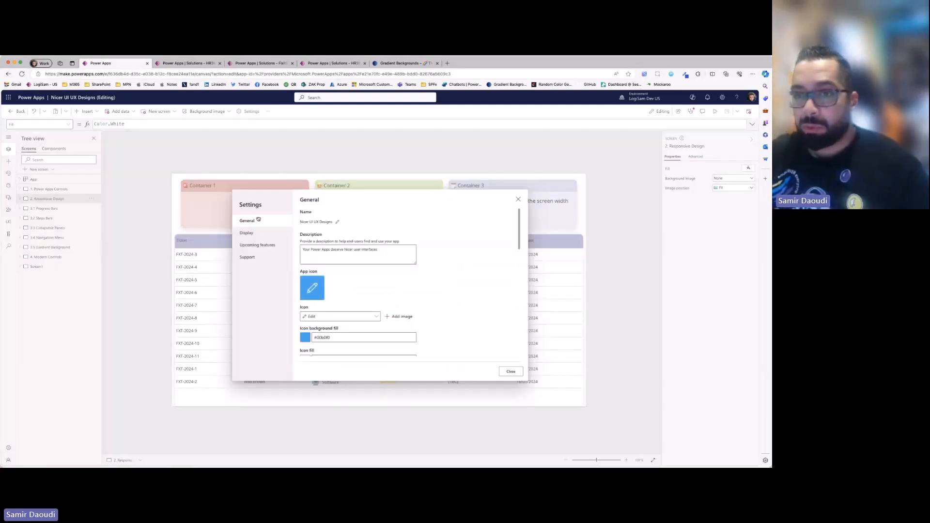
left_click(248, 233)
scroll(313, 271, "down", 3)
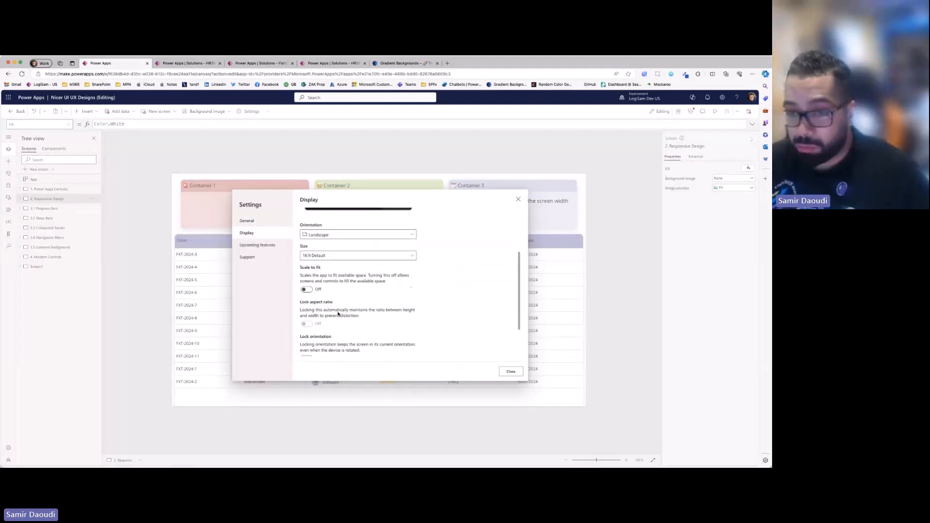
left_click(306, 290)
left_click(509, 372)
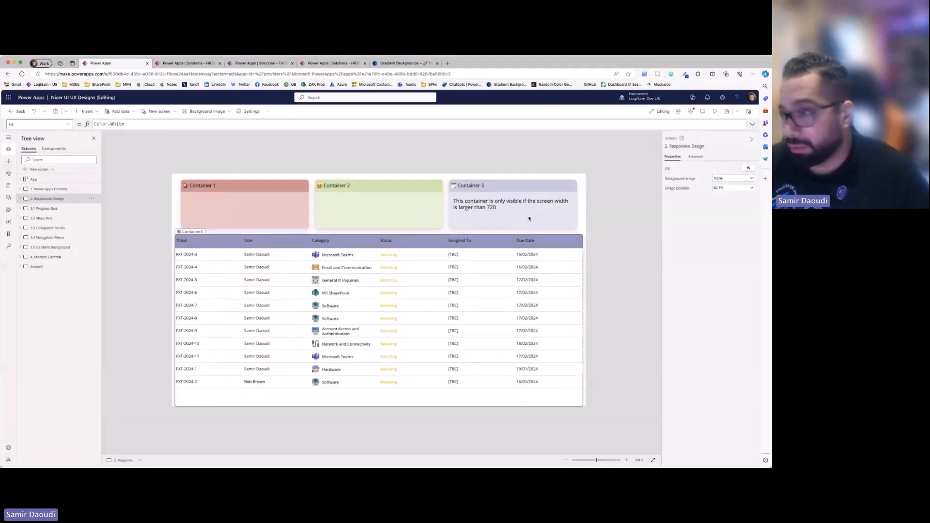
- Preview the Responsive Design screen on a phone and on an Apple iPad 10.2", and return to the editor
left_click(717, 112)
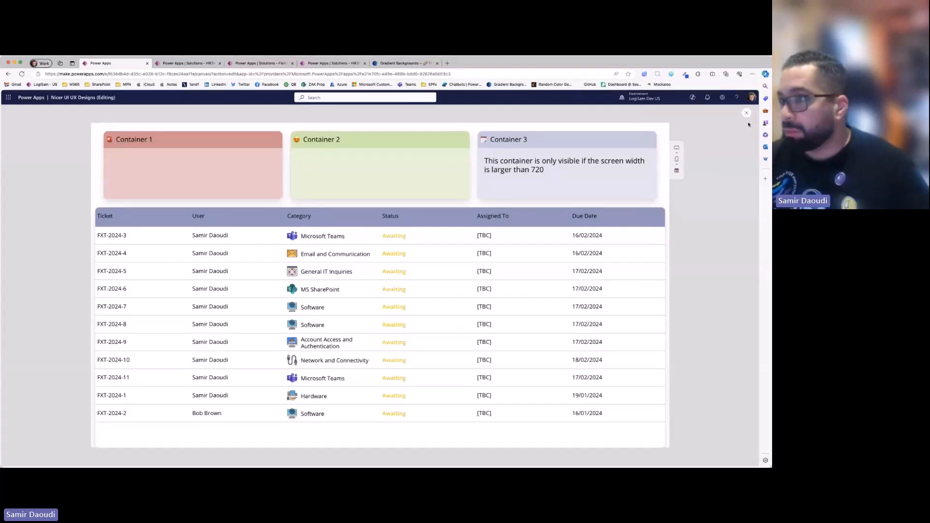
left_click(747, 115)
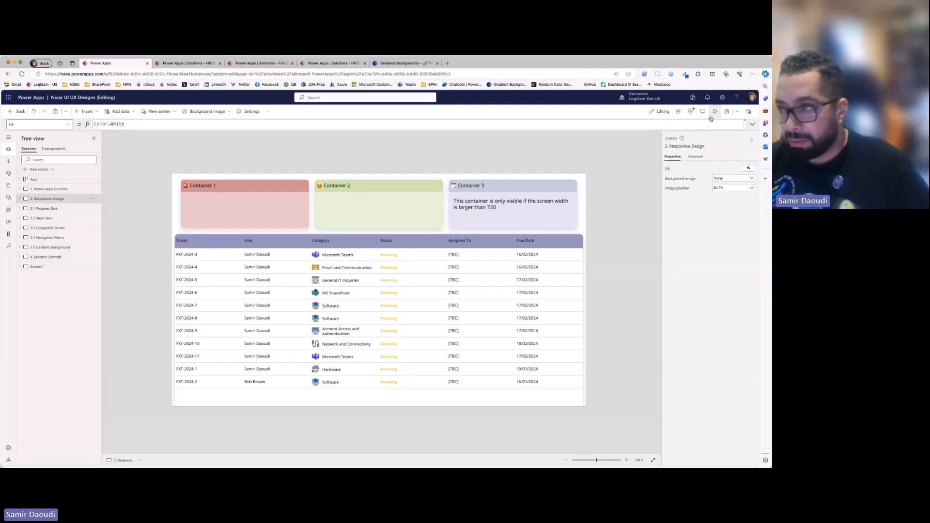
left_click(714, 113)
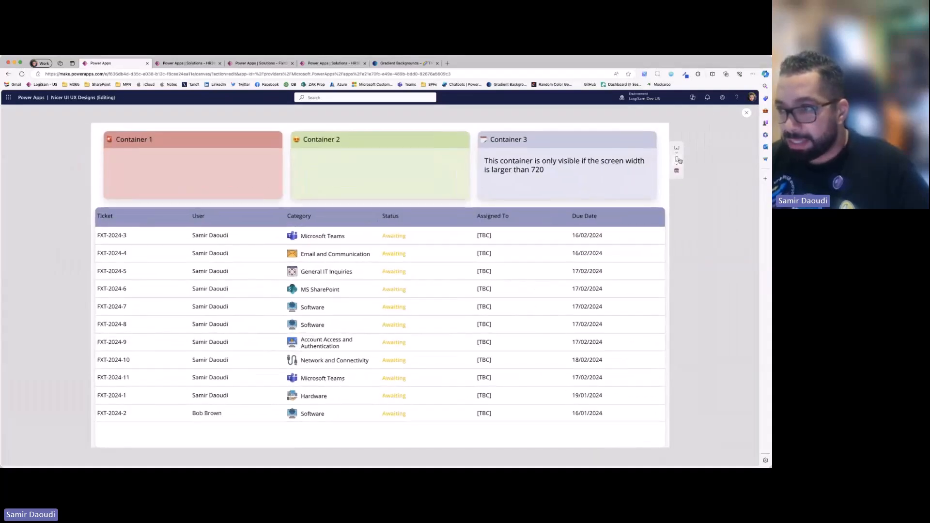
left_click(678, 160)
left_click(464, 148)
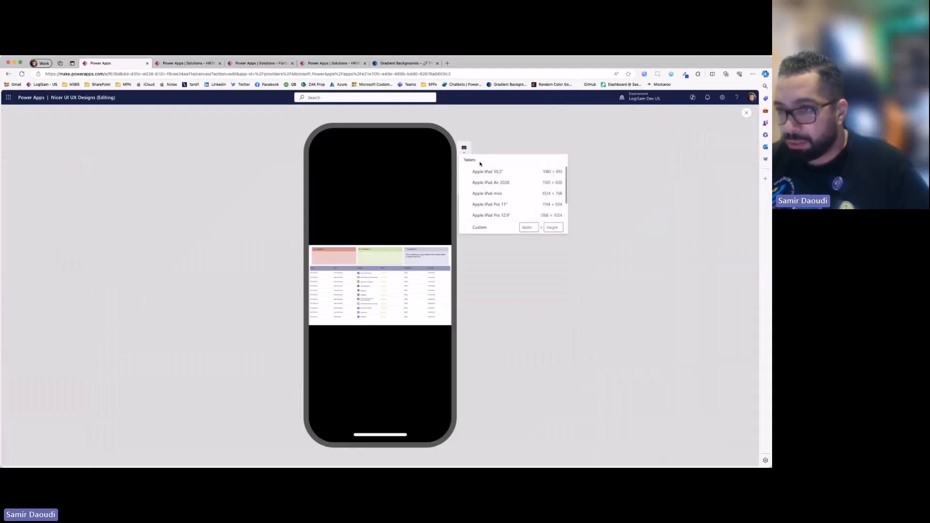
left_click(488, 172)
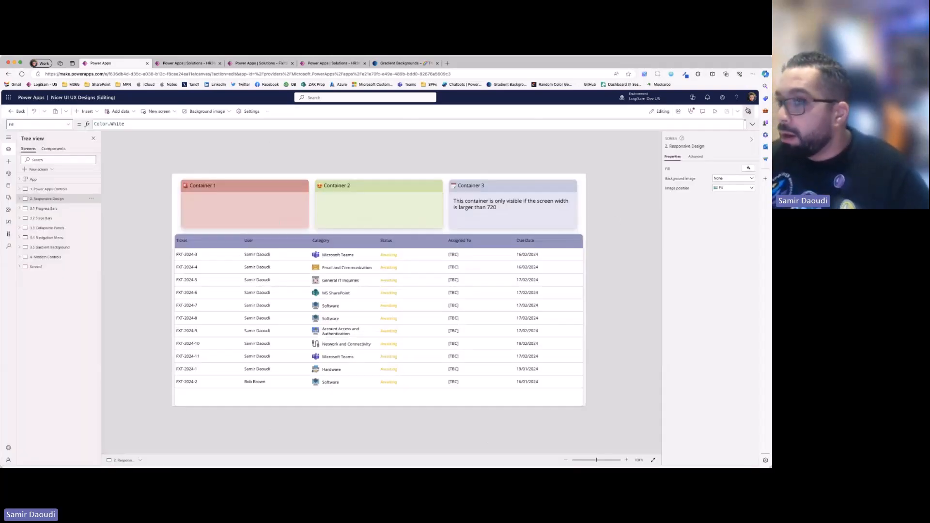
left_click(747, 112)
- Turn off Scale to fit in the app's display settings and close the settings
left_click(249, 111)
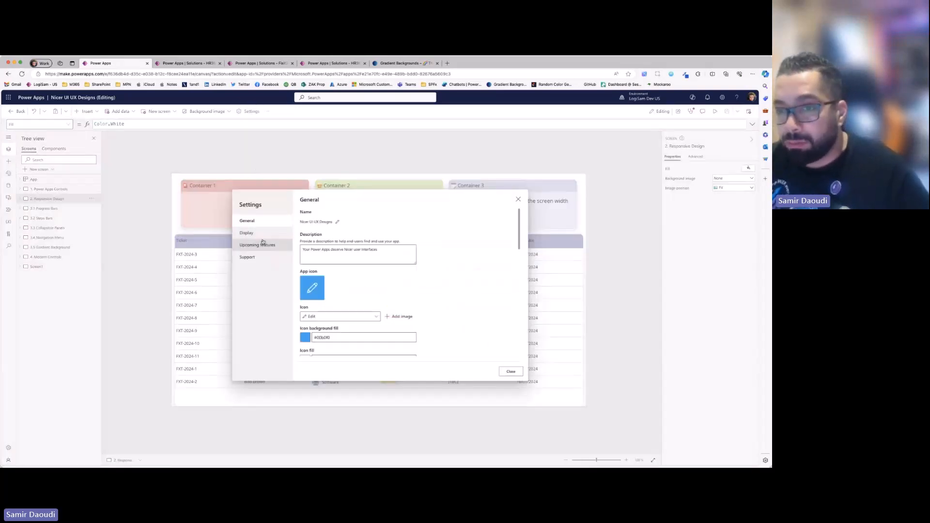
left_click(268, 233)
scroll(328, 300, "down", 5)
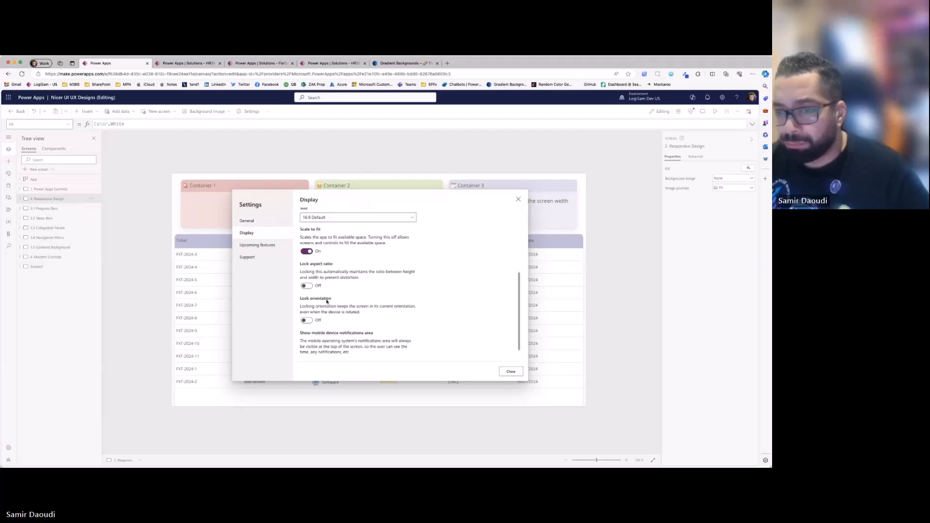
left_click(308, 251)
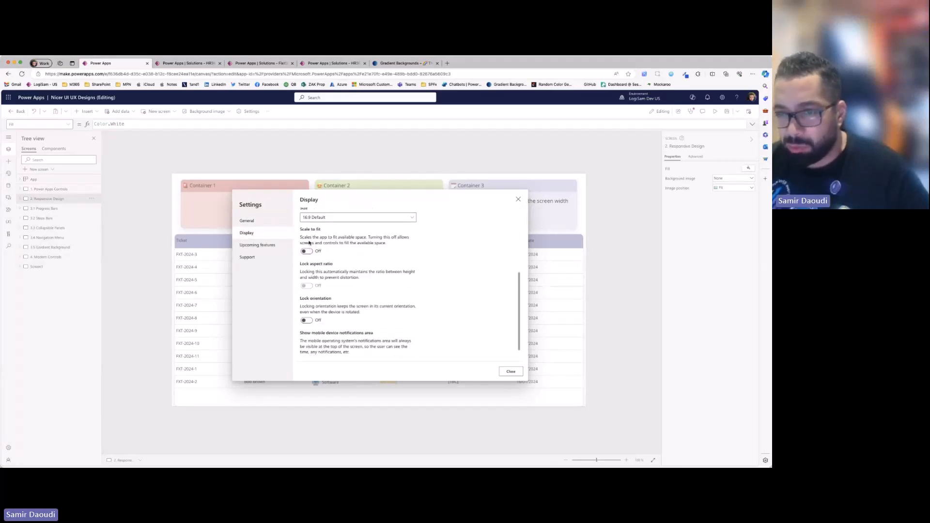
left_click(510, 372)
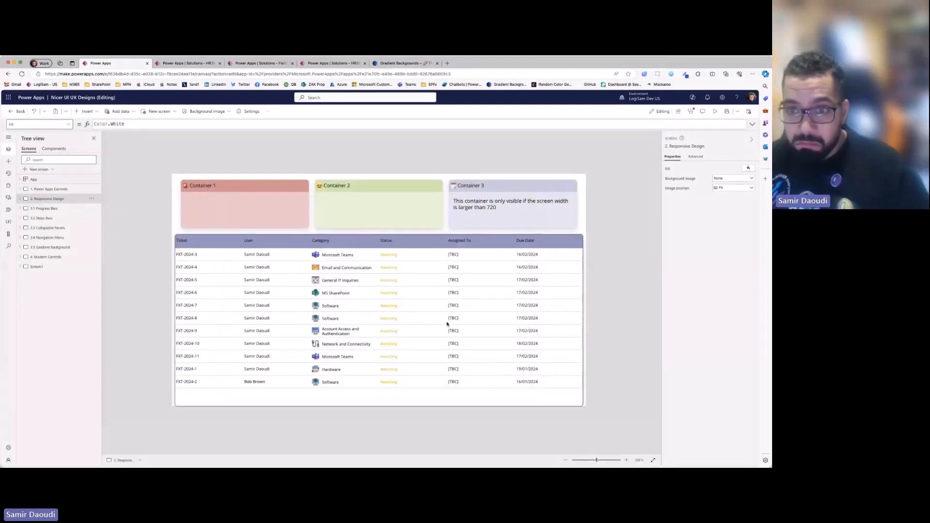
- Preview the app on the tablet and alternate its orientation, ending in landscape, to compare the layouts
left_click(717, 113)
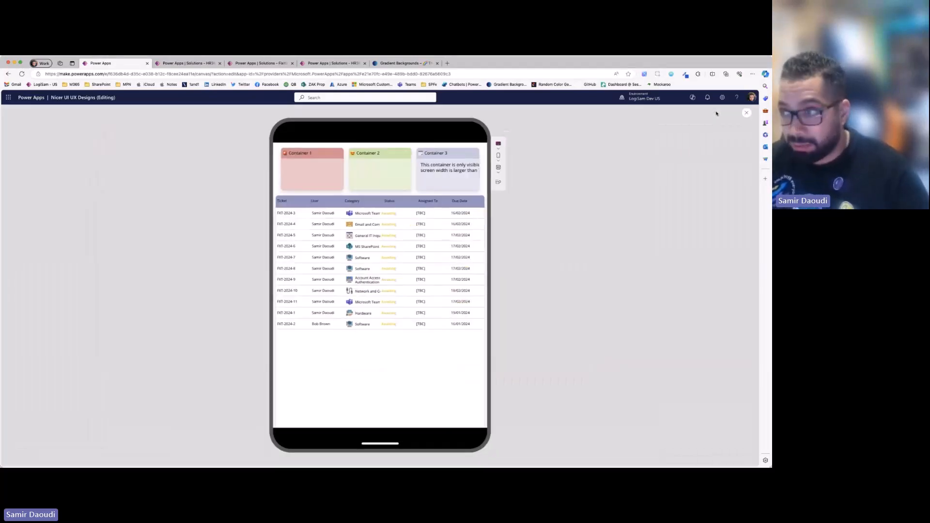
left_click(495, 184)
left_click(629, 186)
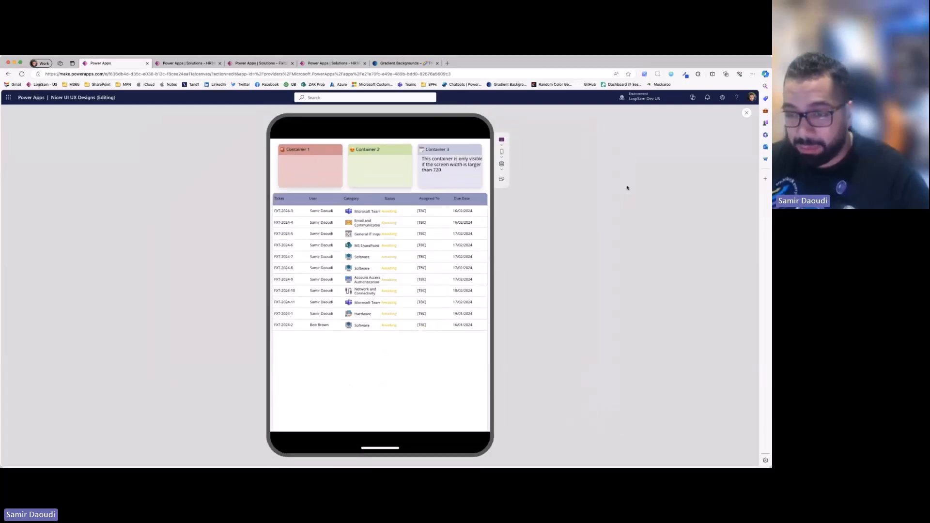
left_click(495, 185)
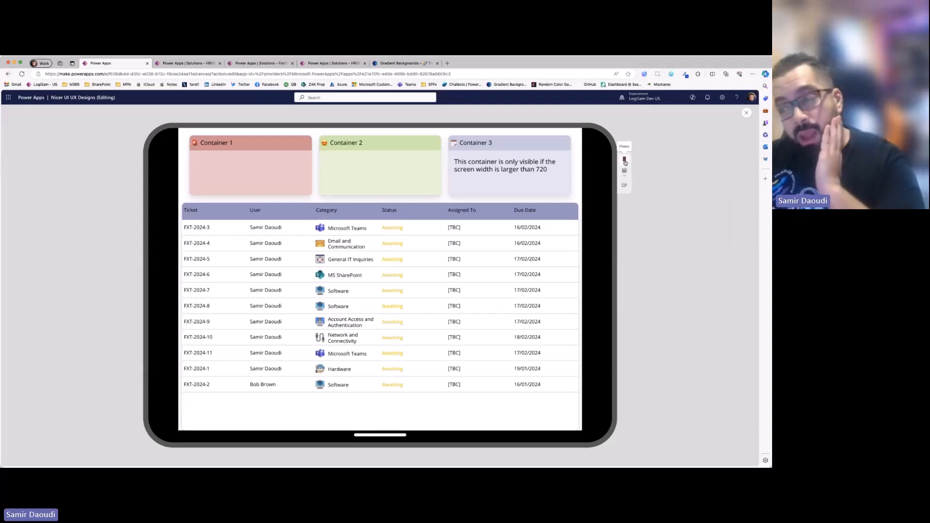
- Switch the preview to a landscape phone and examine Container 3's visibility note and the ticket table
left_click(626, 161)
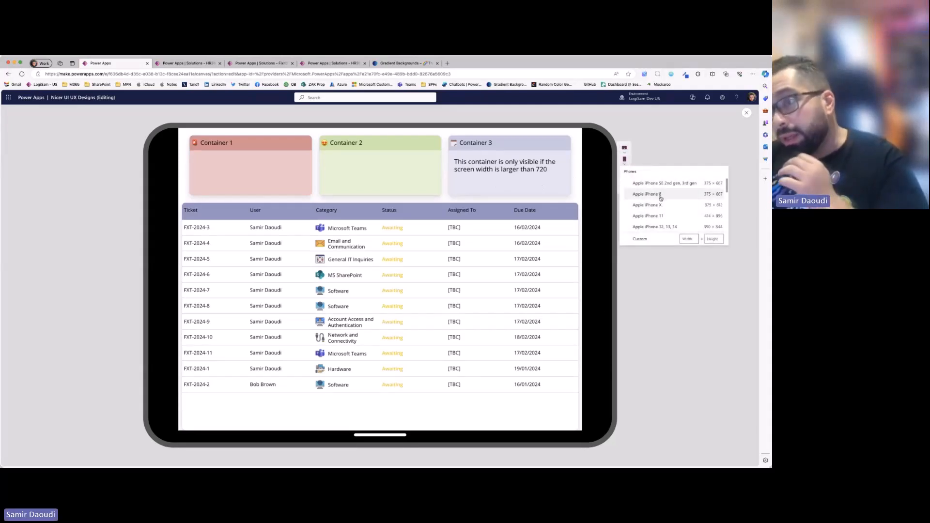
scroll(658, 219, "down", 1)
left_click(659, 226)
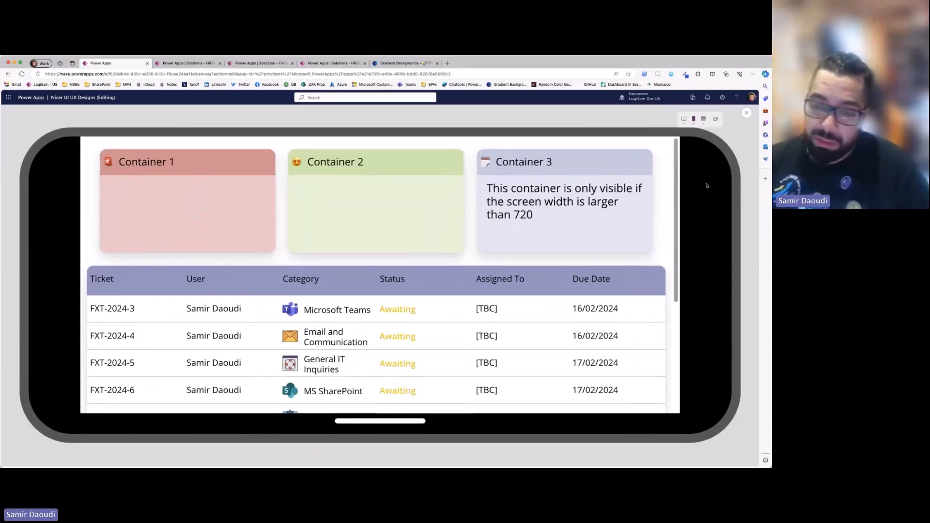
scroll(633, 255, "down", 5)
scroll(634, 260, "up", 5)
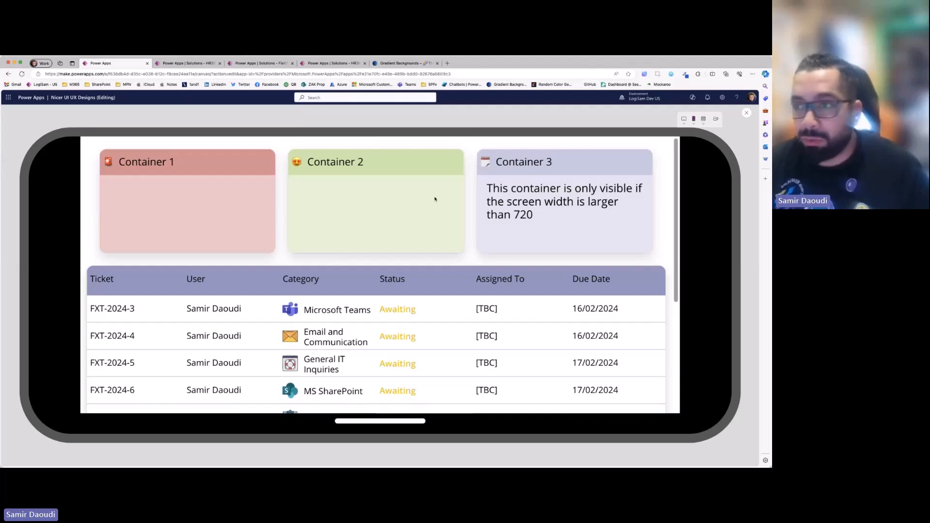
left_click_drag(540, 214, 488, 188)
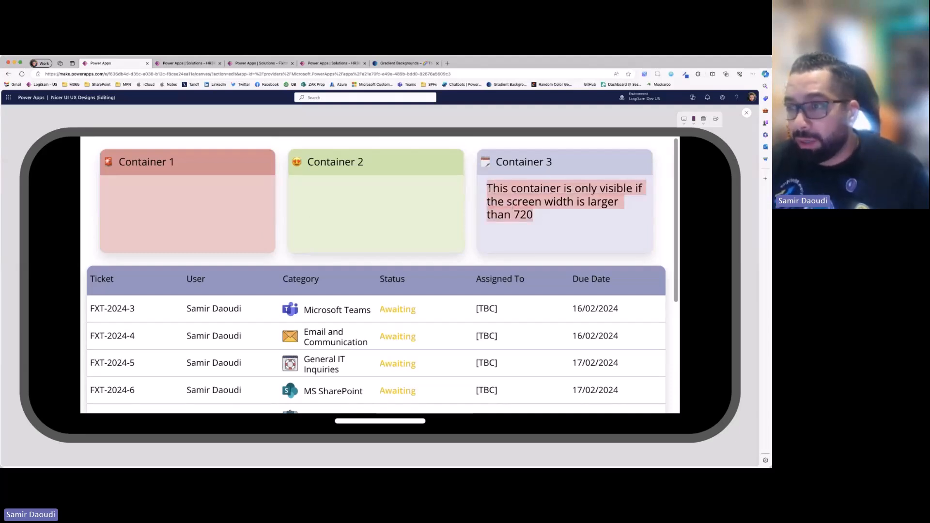
left_click(591, 195)
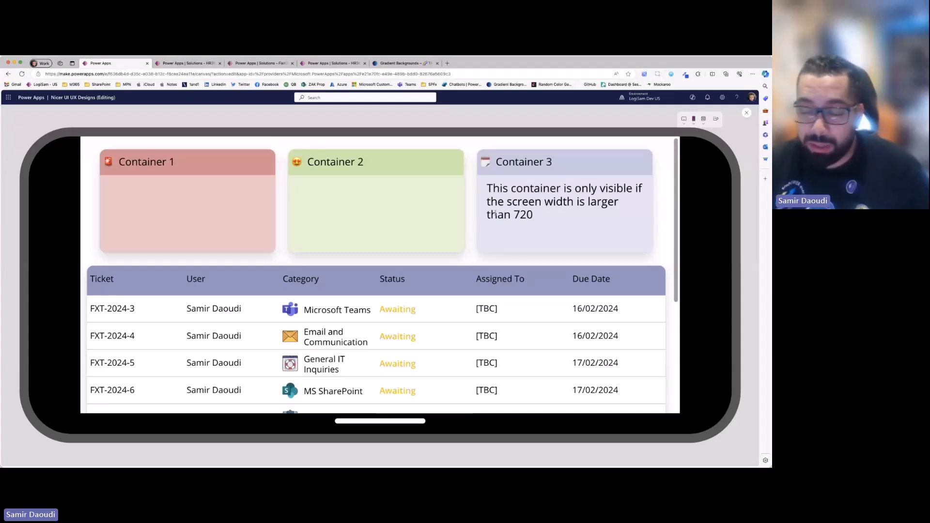
scroll(154, 291, "down", 1)
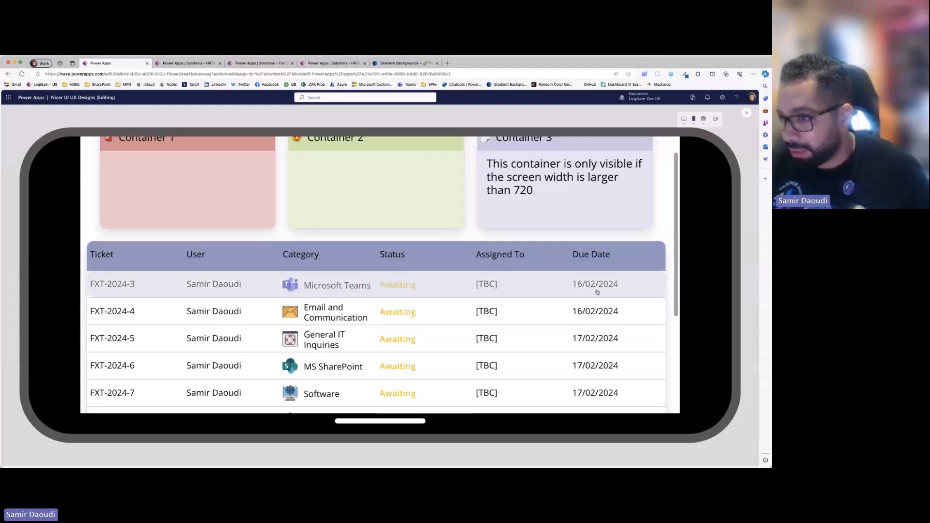
- Alternate the phone preview between portrait and landscape, ending in portrait, to compare the visible containers and table columns
left_click(716, 122)
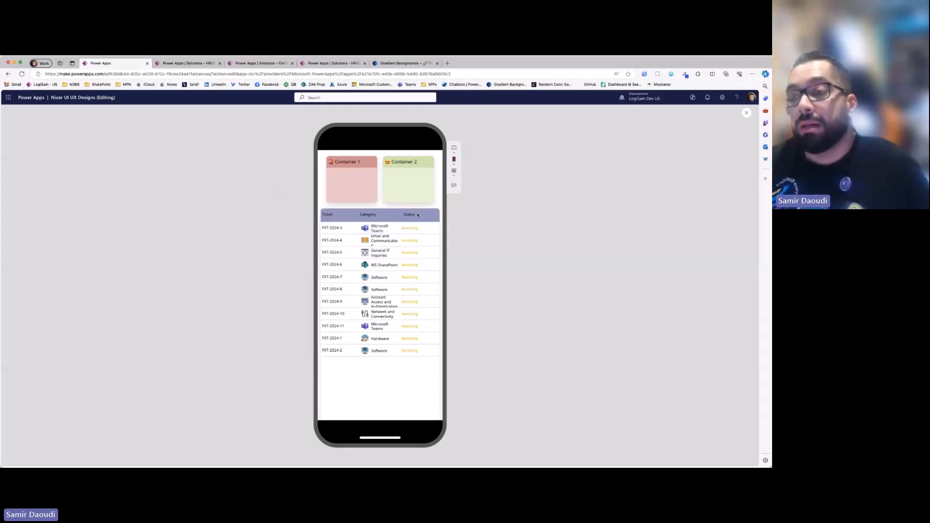
left_click(454, 185)
left_click(716, 118)
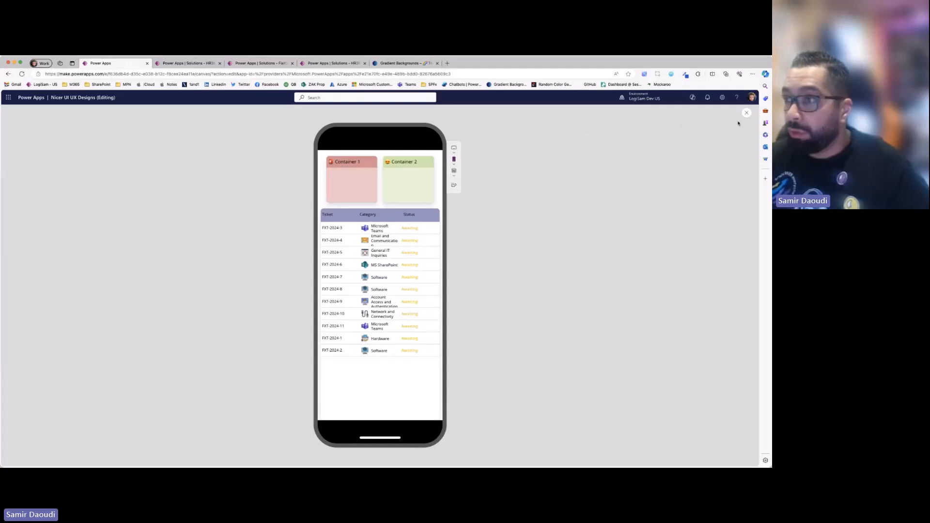
- Preview the screen on the Apple iPad 10.2" again and alternate between portrait and landscape, ending in landscape
left_click(454, 148)
left_click(506, 173)
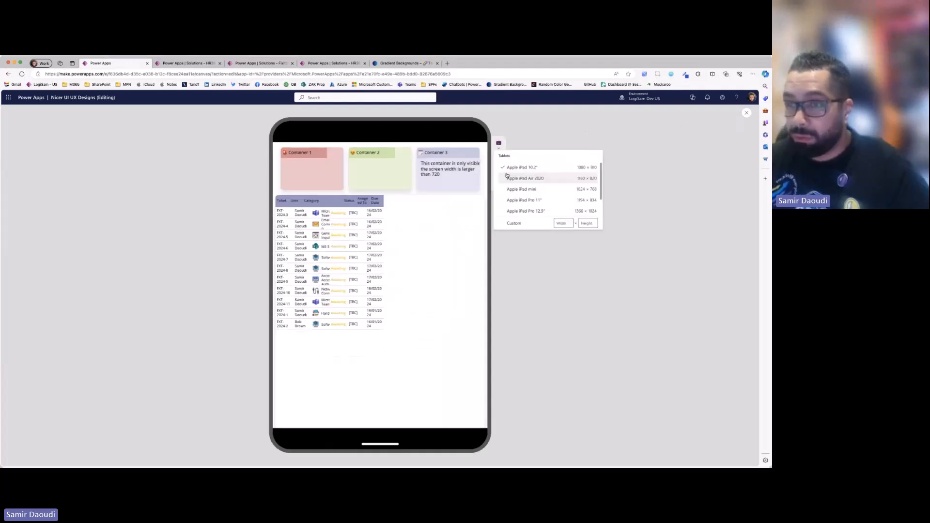
left_click(528, 266)
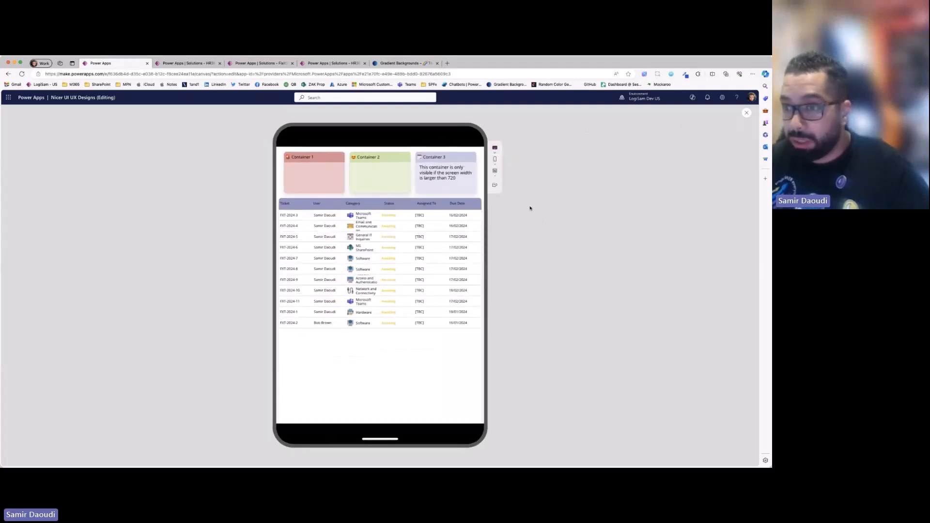
left_click(495, 185)
left_click(625, 186)
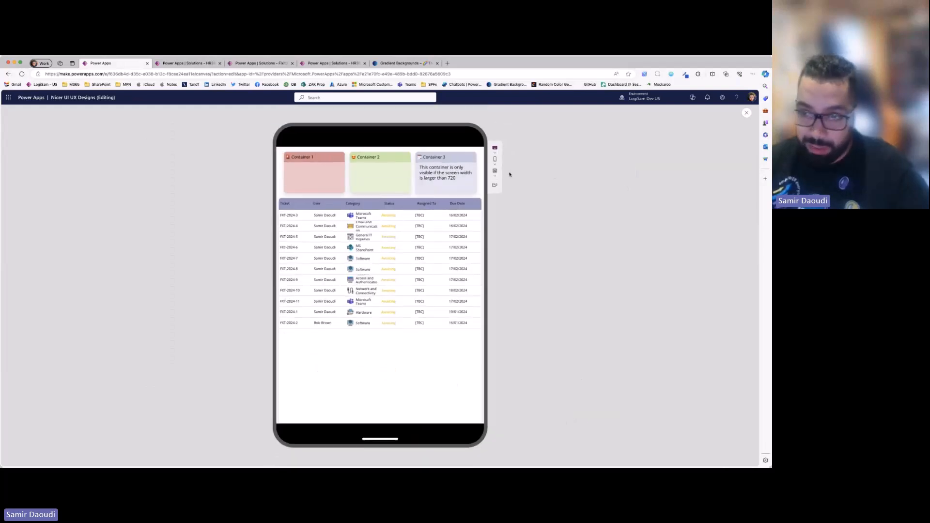
left_click(496, 187)
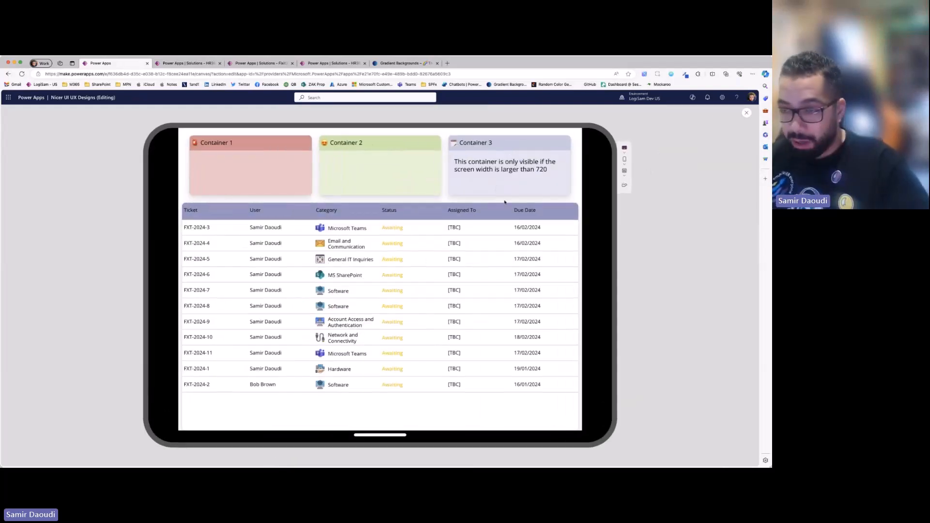
- Check the screen once more on a landscape phone and close the preview
left_click(624, 161)
scroll(665, 221, "down", 2)
left_click(665, 221)
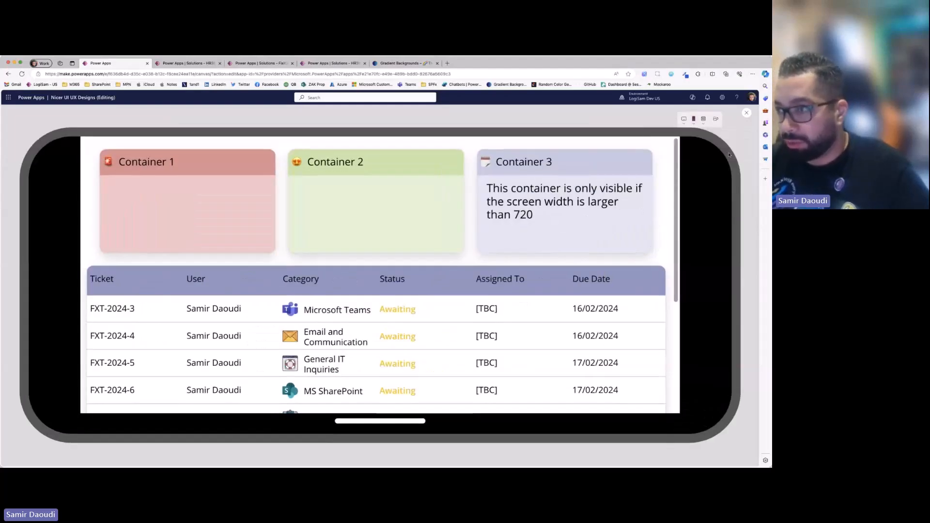
left_click(747, 113)
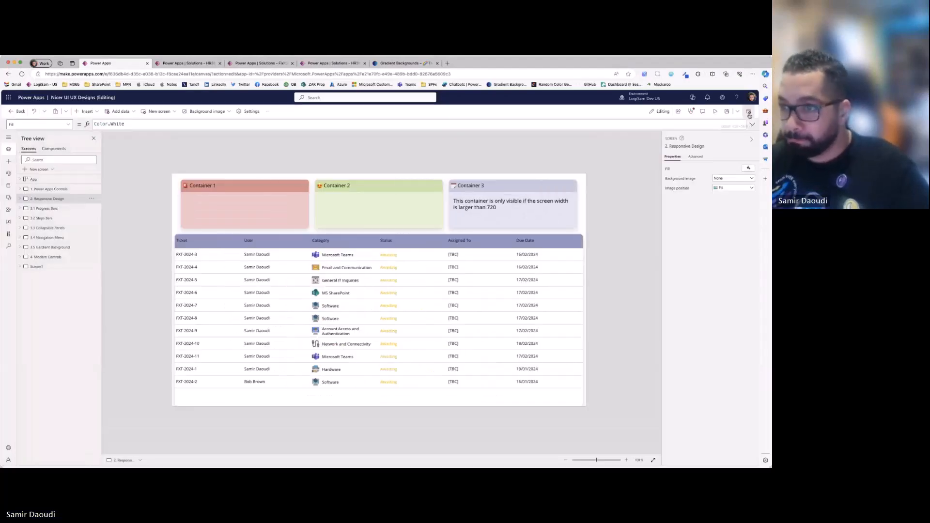
- Switch to the HR365 solution's browser tab, list its apps and open HR365 - Self Service for editing
left_click(314, 66)
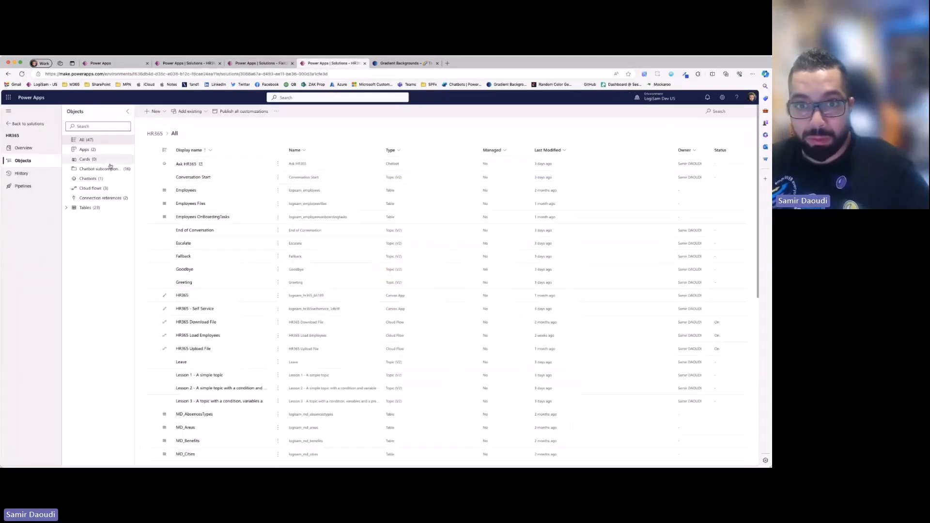
left_click(87, 150)
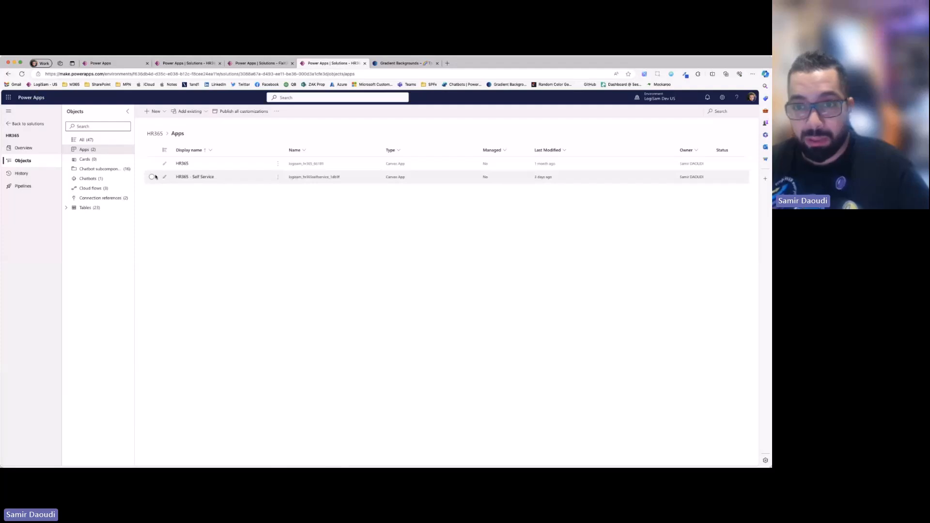
left_click(153, 177)
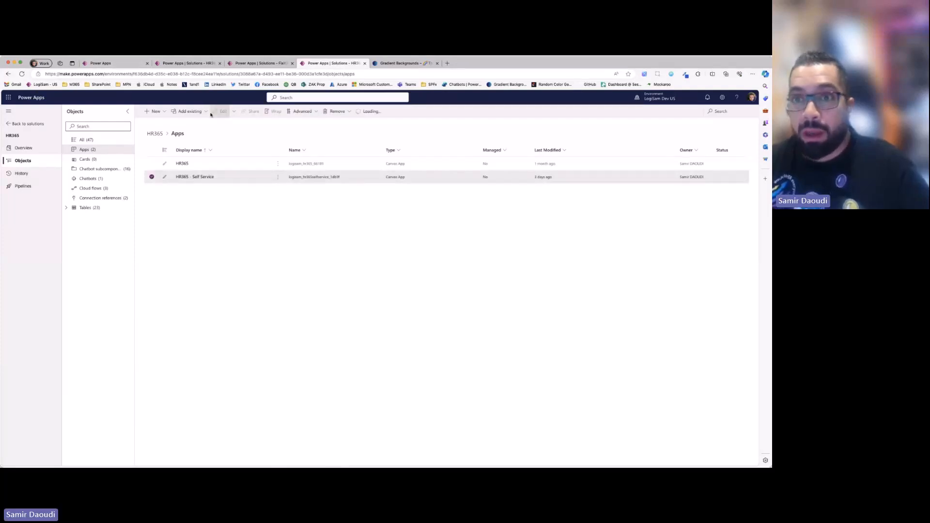
left_click(222, 112)
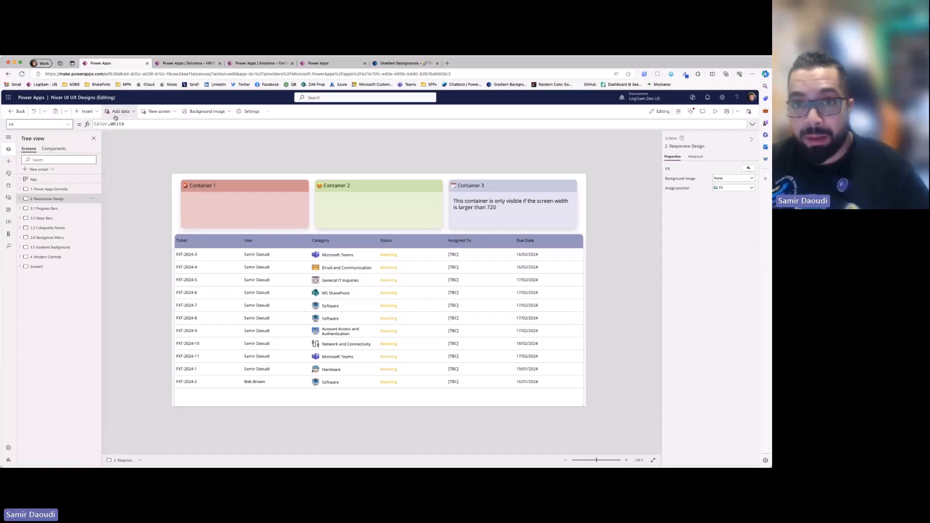
- Search the classic controls available for insertion for "container"
left_click(90, 115)
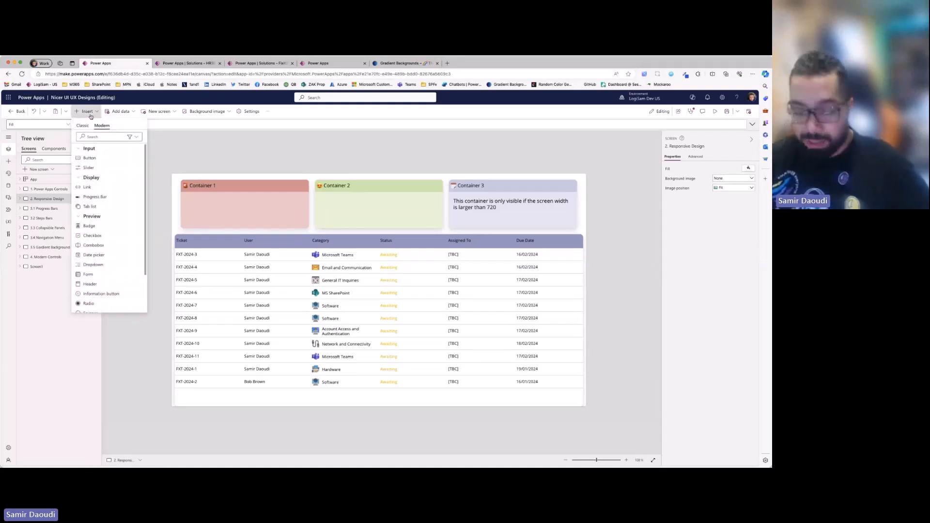
left_click(83, 126)
left_click(99, 135)
type("container")
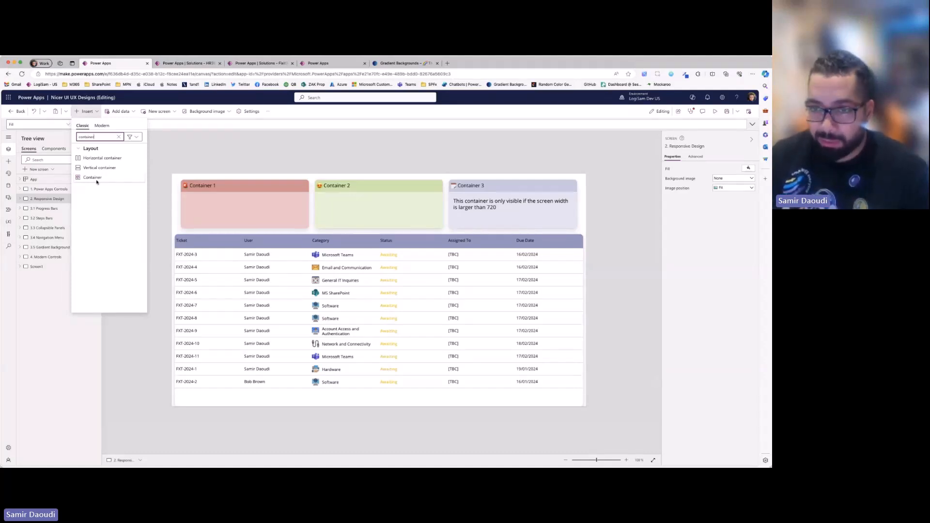
- Check the containers holding the three cards, then edit the outer horizontal container's gap and leave it at 20
left_click(313, 192)
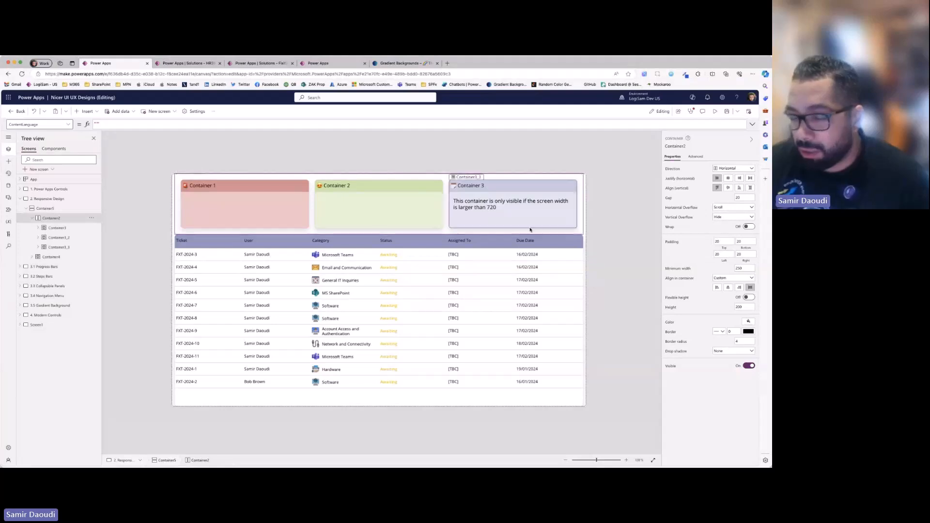
left_click(57, 238)
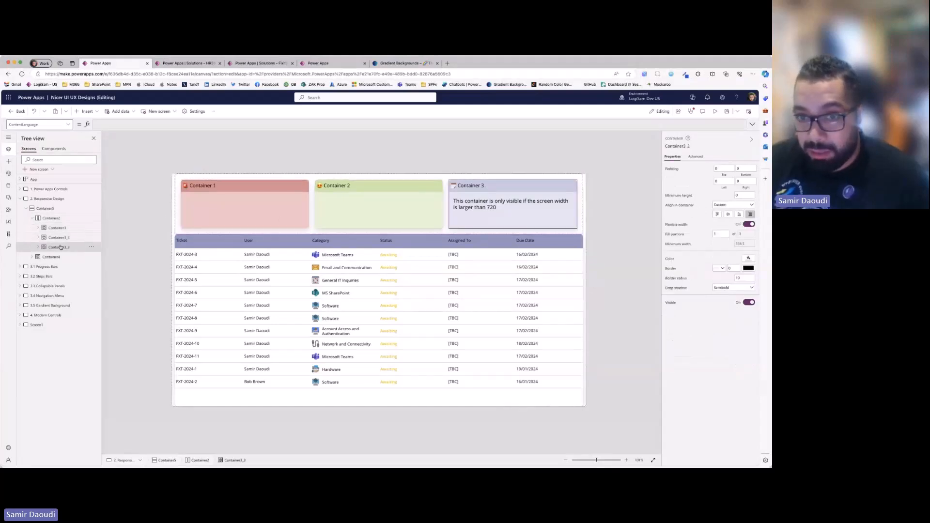
left_click(51, 218)
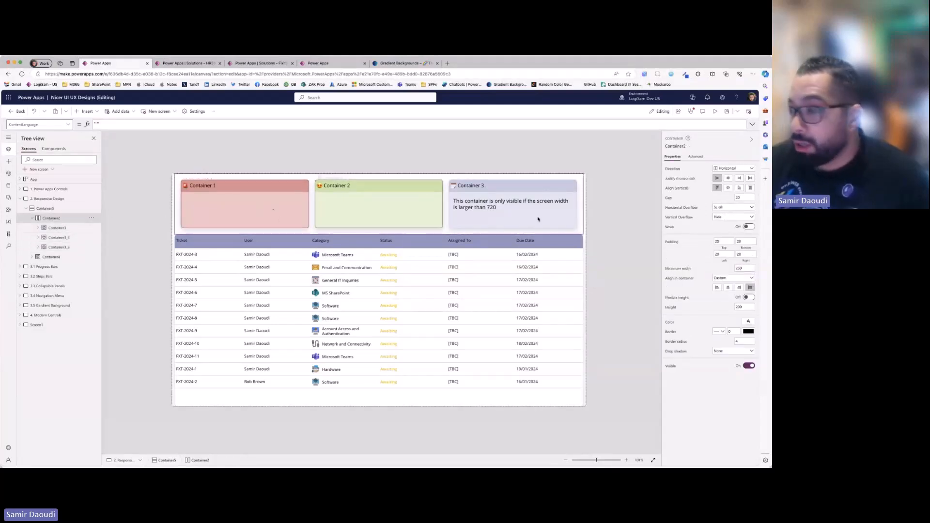
left_click(737, 198)
left_click_drag(737, 198, 753, 198)
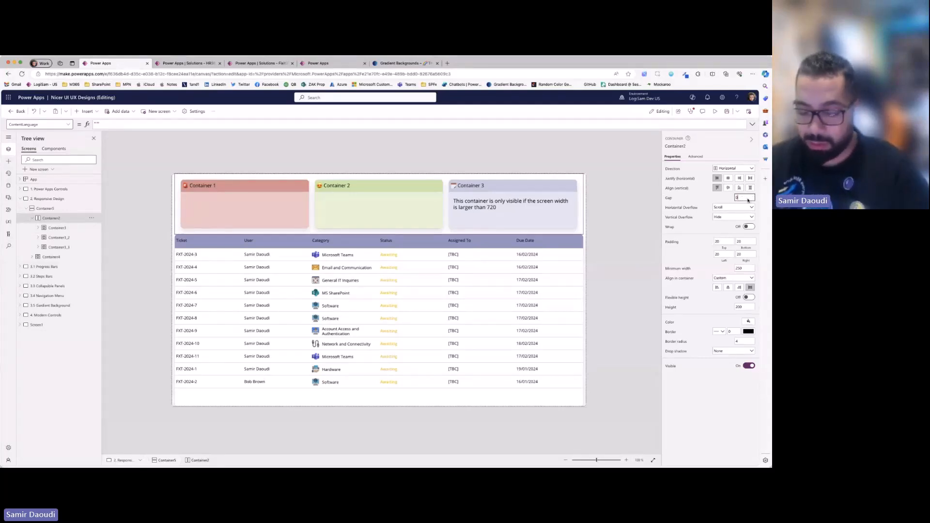
type("0")
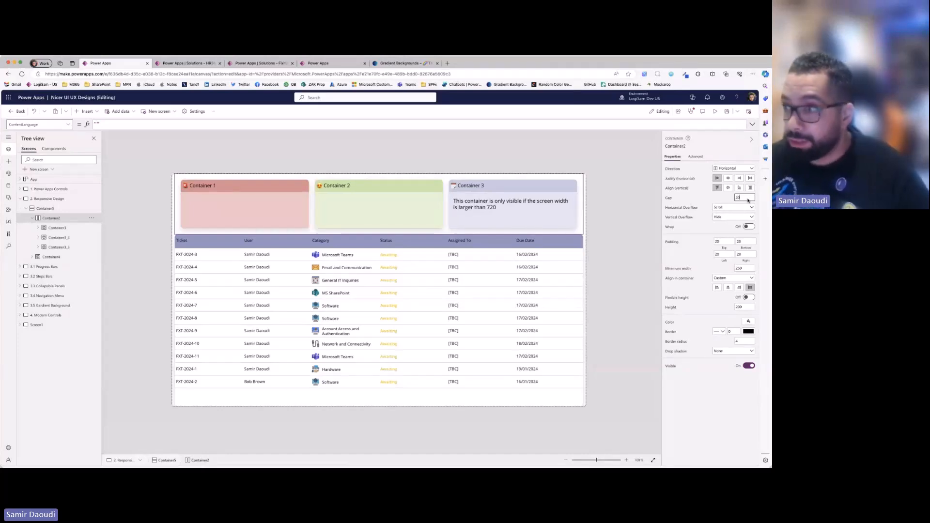
- Set the top, bottom, left and right padding of the horizontal container around the three cards to 0
left_click(716, 241)
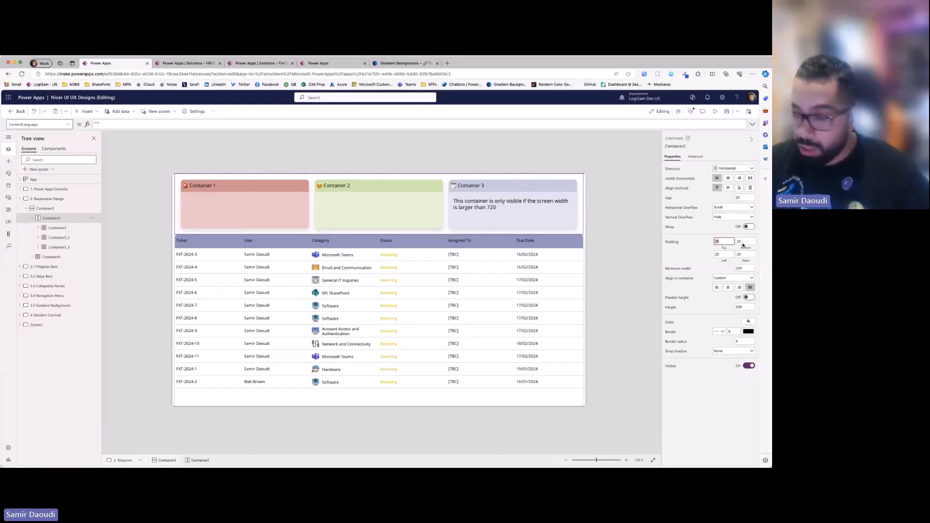
type("0")
key("Tab")
type("0")
key("Tab")
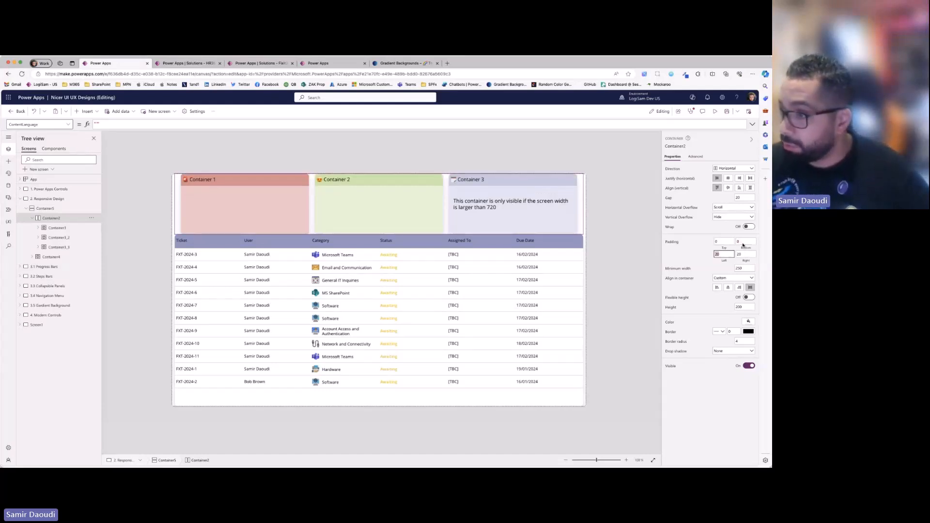
type("0")
key("Tab")
type("0")
key("Tab")
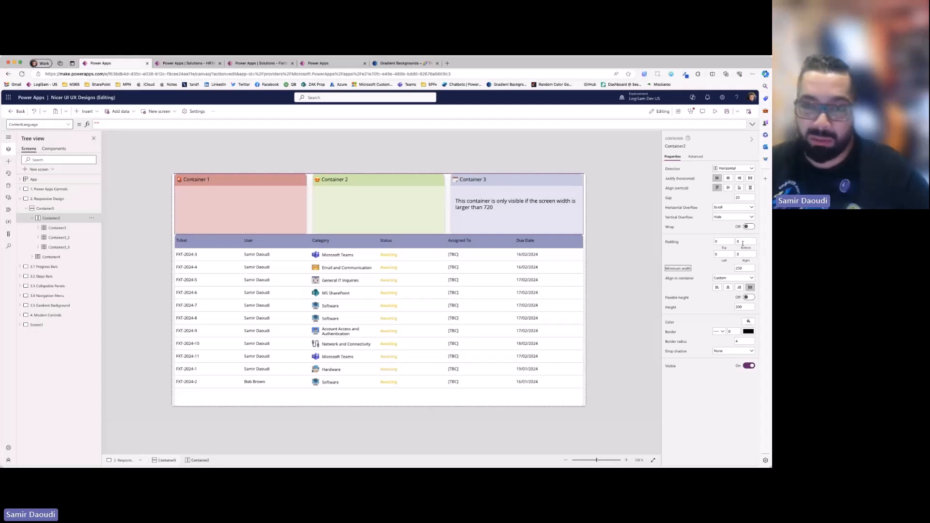
left_click(635, 183)
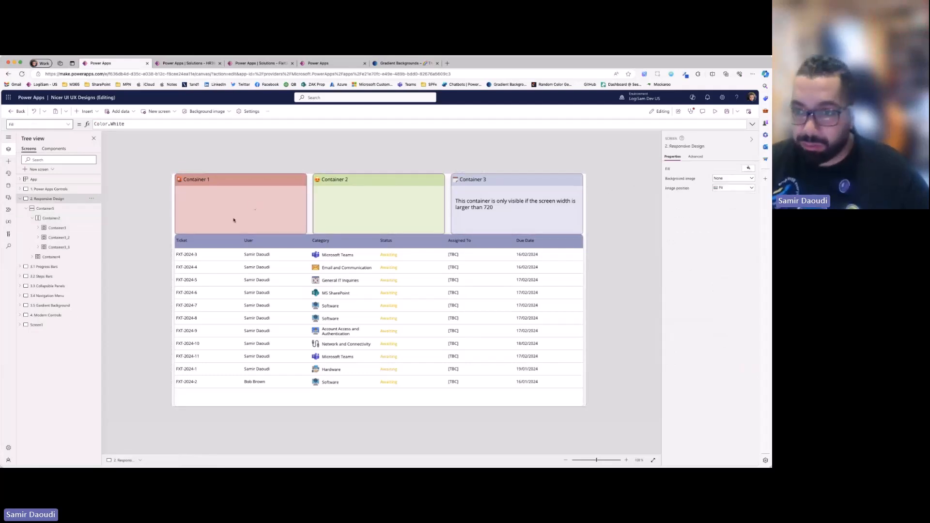
- Restore the horizontal container's padding to 20 on all four sides
left_click(310, 201)
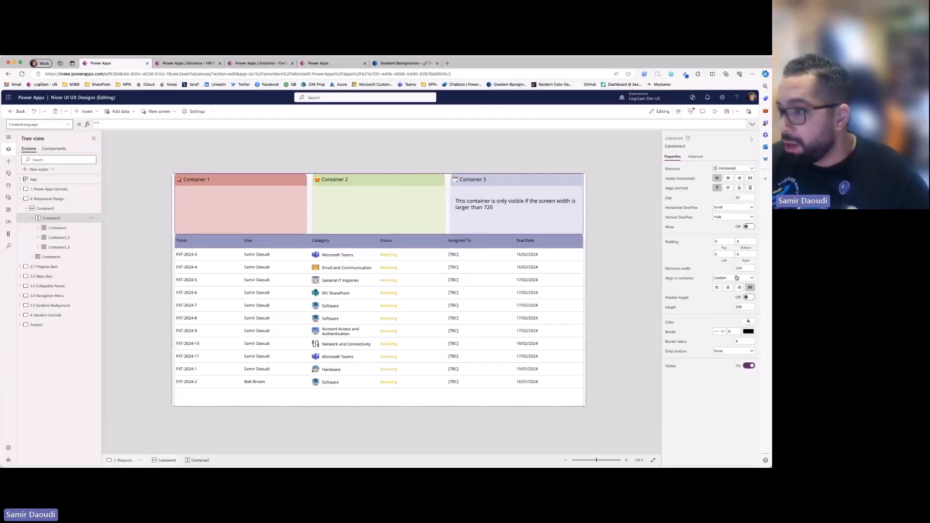
left_click(731, 241)
type("20")
key("Tab")
type("20")
key("Tab")
type("20")
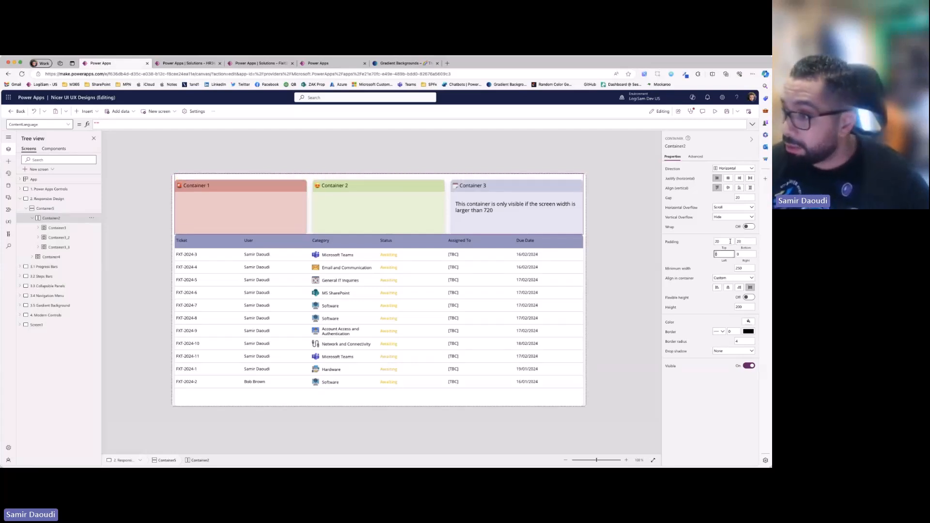
key("Tab")
type("20")
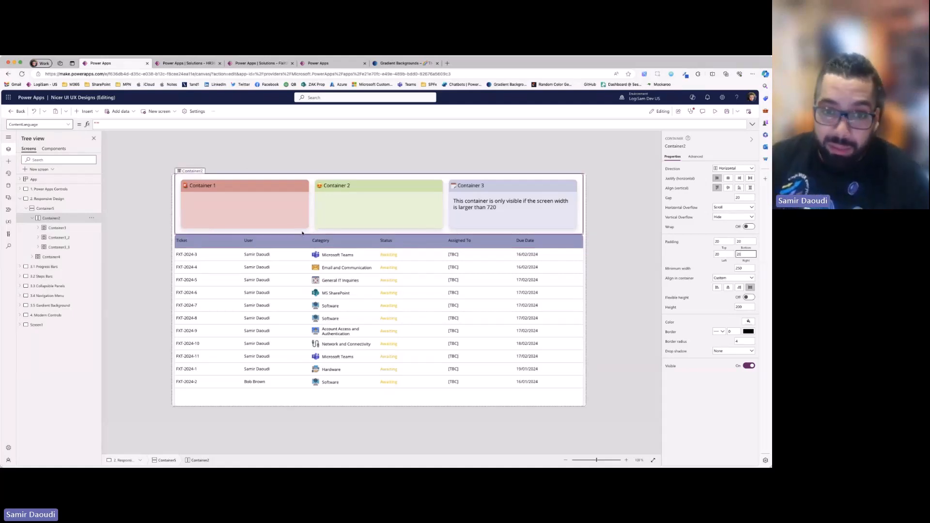
- Select the three card containers together to examine their shared layout properties, then clear the selection
left_click(57, 228)
left_click(69, 238, "shift")
left_click(72, 247, "shift")
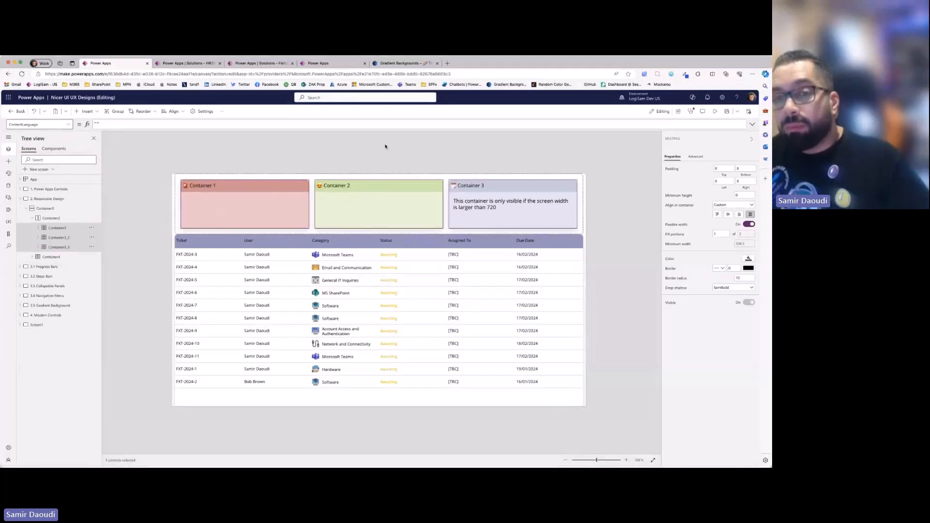
left_click(385, 146)
- Copy the Container 1 card and paste it into the horizontal container as a fourth card
left_click(79, 229)
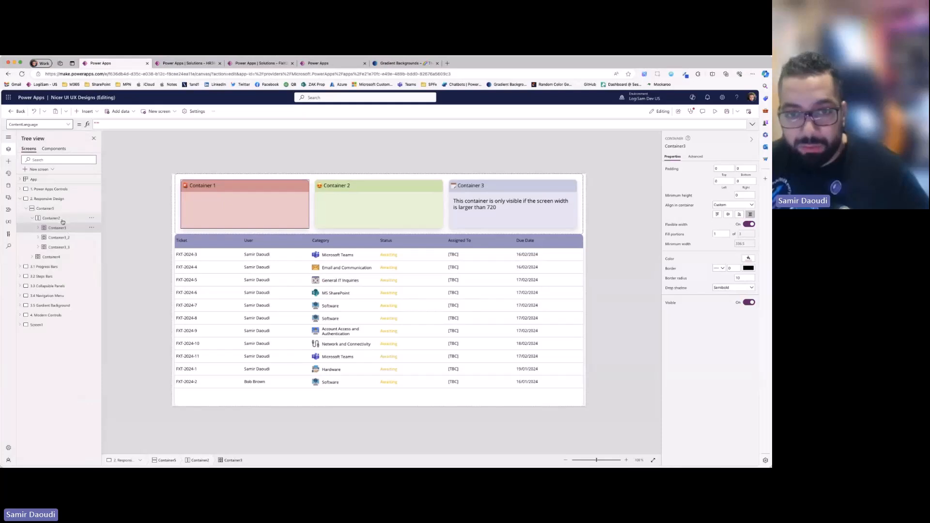
left_click(64, 221)
key("ctrl+v")
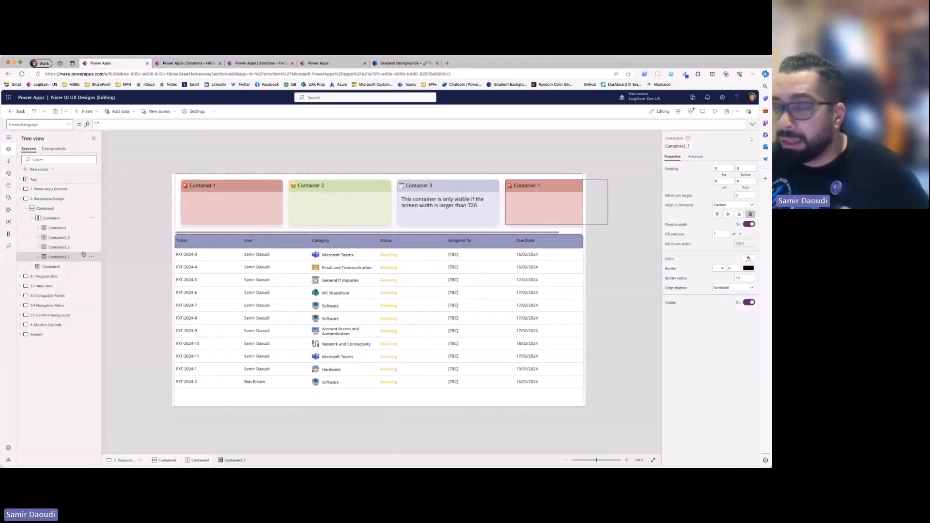
- Set the minimum width of all four card containers to 200 in one go
left_click(60, 247, "shift")
left_click(68, 238, "shift")
left_click(82, 229, "shift")
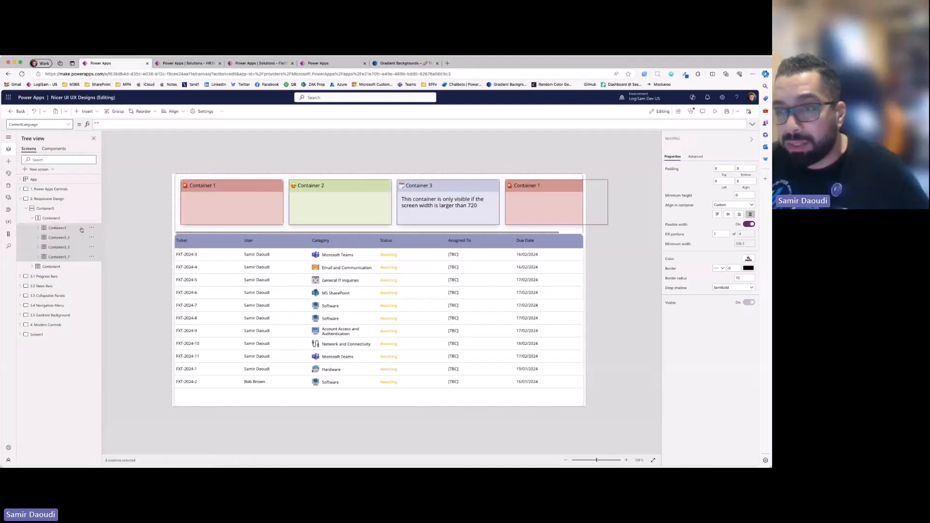
left_click(750, 245)
type("200")
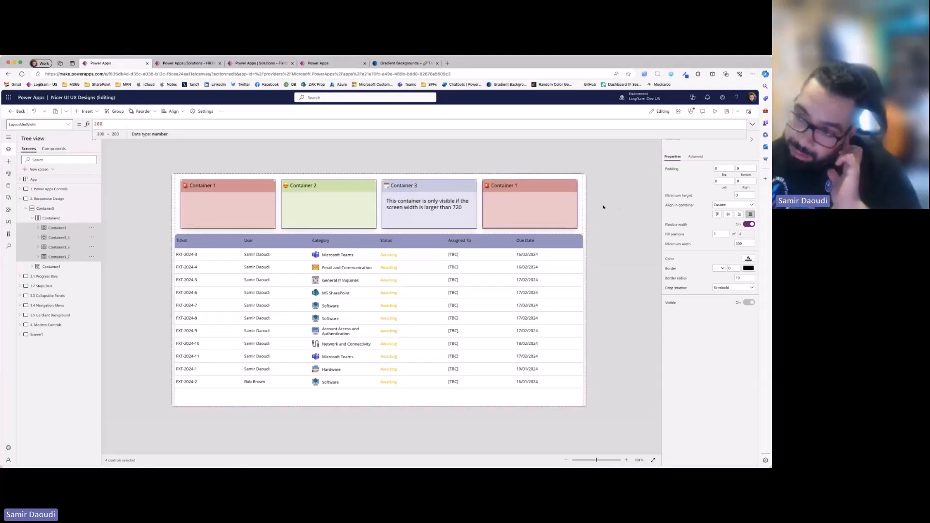
left_click(620, 206)
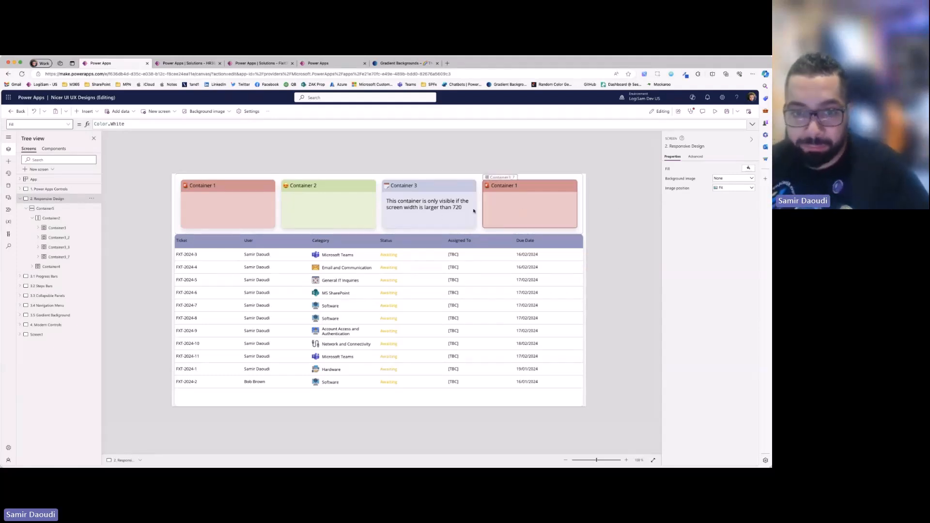
- Delete the duplicated fourth card and select the Container 1 card
left_click(59, 259)
key("Delete")
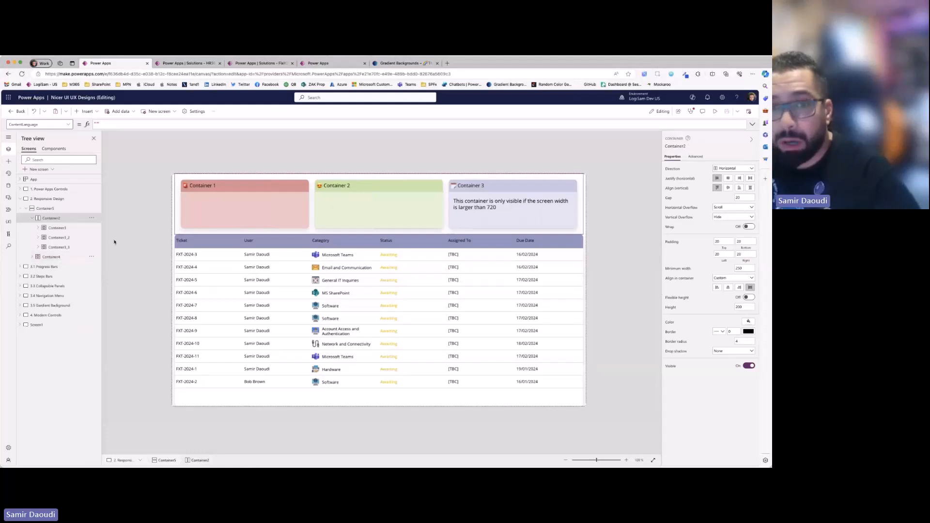
left_click(90, 228)
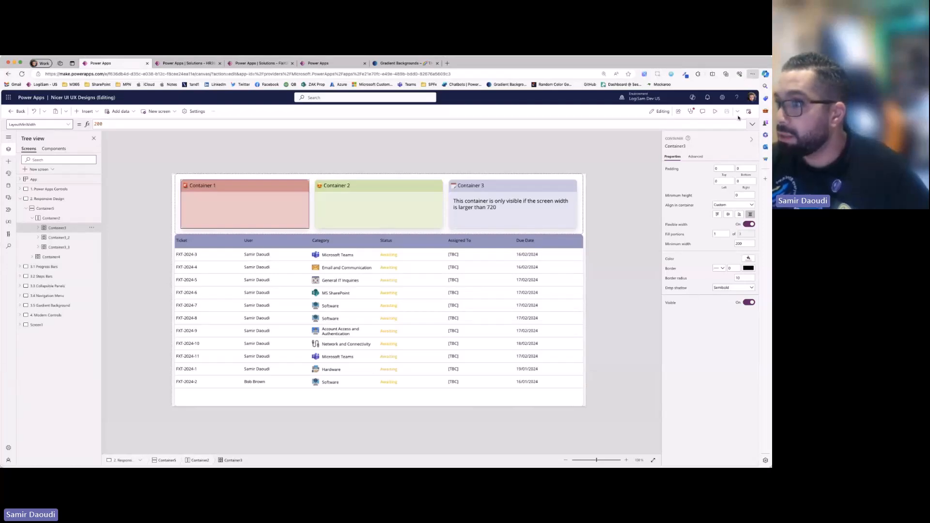
- Enlarge the editor page, fit the whole Responsive Design screen on the canvas and examine the Container 1 card's width properties
key("super+plus")
key("super+plus")
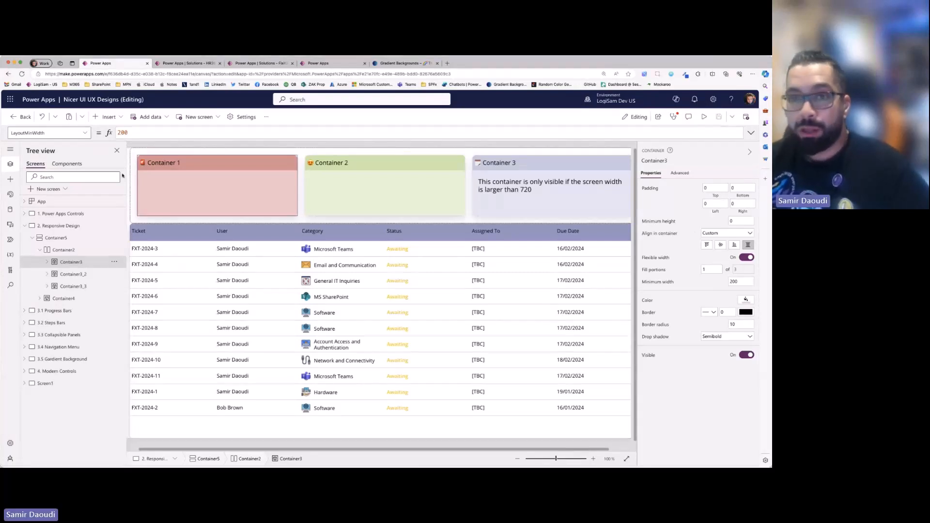
left_click(626, 460)
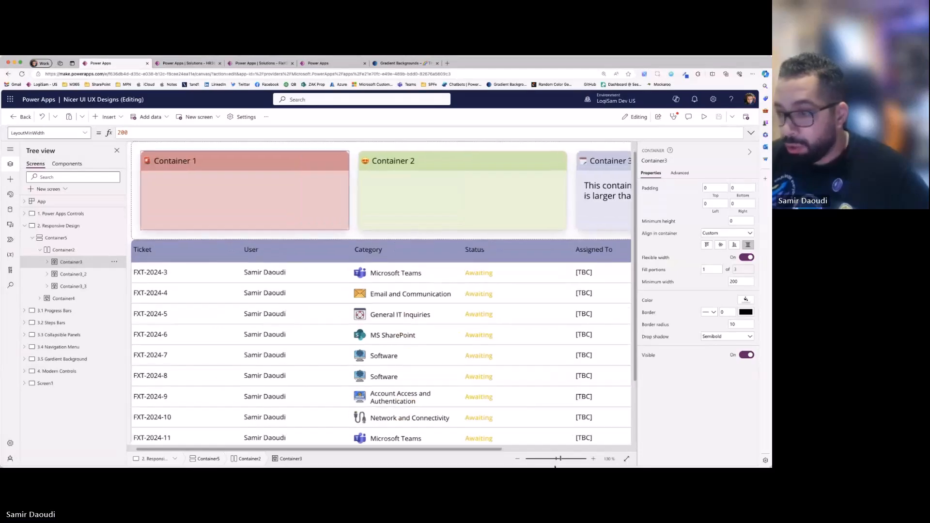
left_click(518, 460)
left_click(518, 460)
left_click(518, 460)
left_click(518, 461)
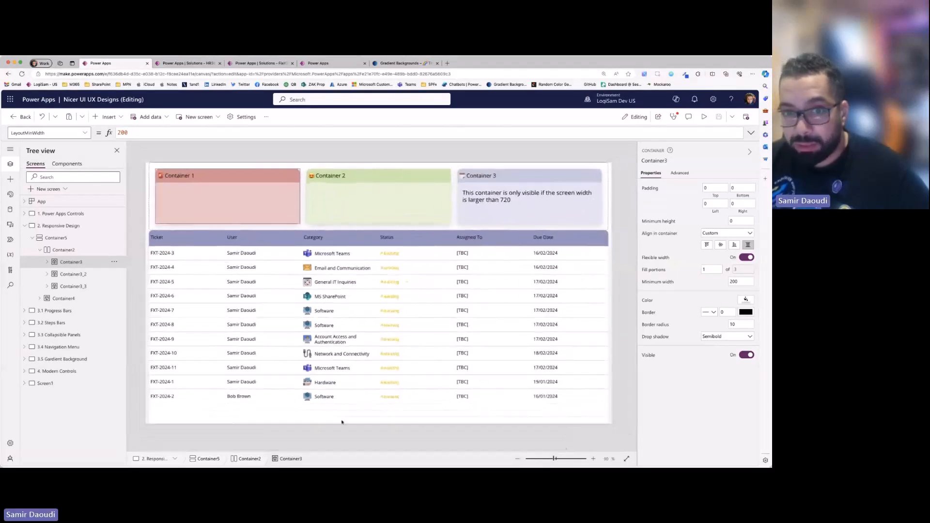
left_click(73, 286)
left_click(73, 263)
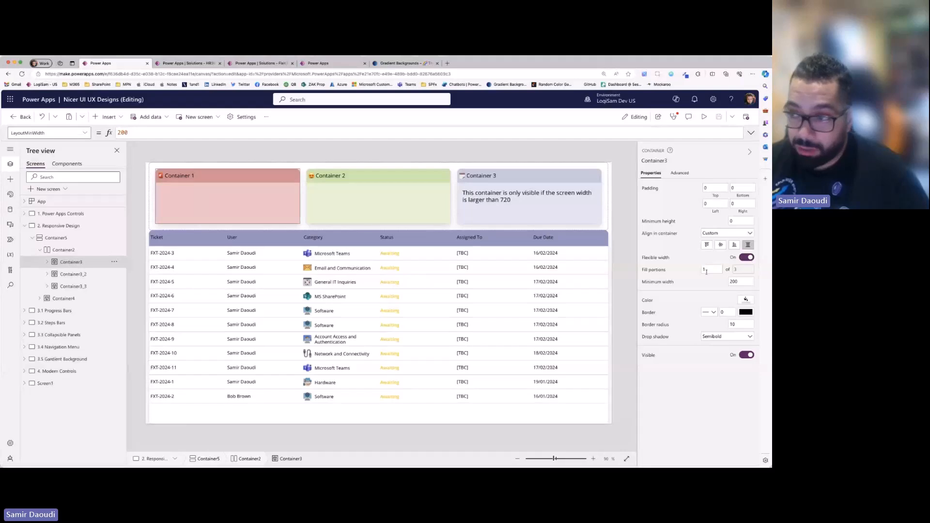
- Turn off flexible width for the Container 1 card and preview the fixed-width layout on the landscape phone
left_click(741, 259)
left_click(745, 268)
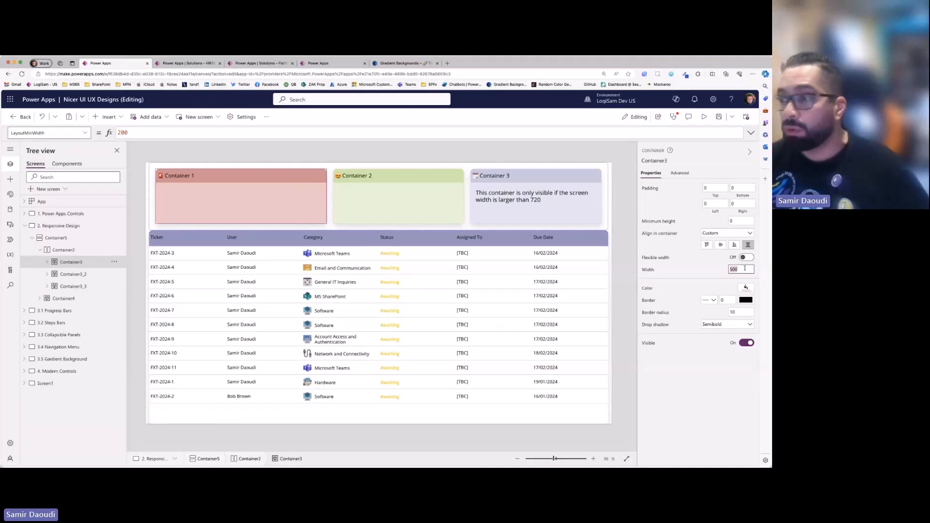
left_click(745, 268)
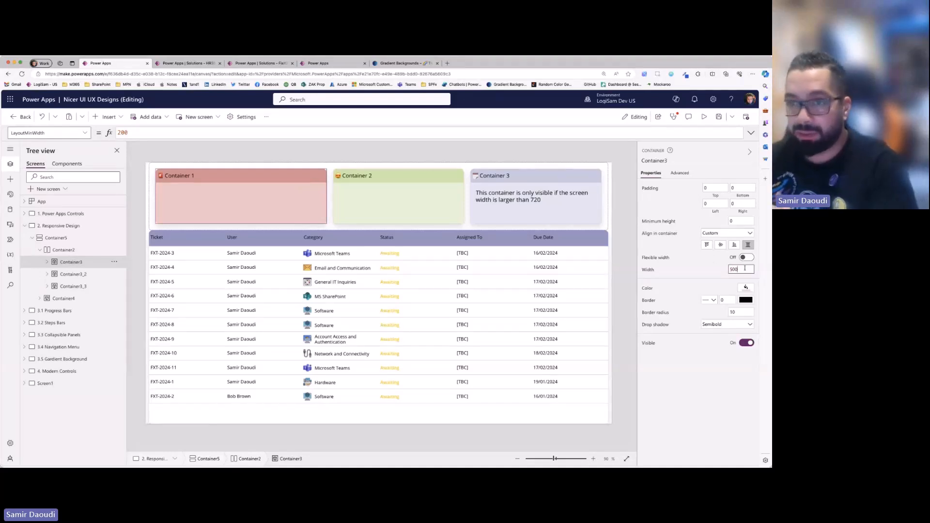
key("F5")
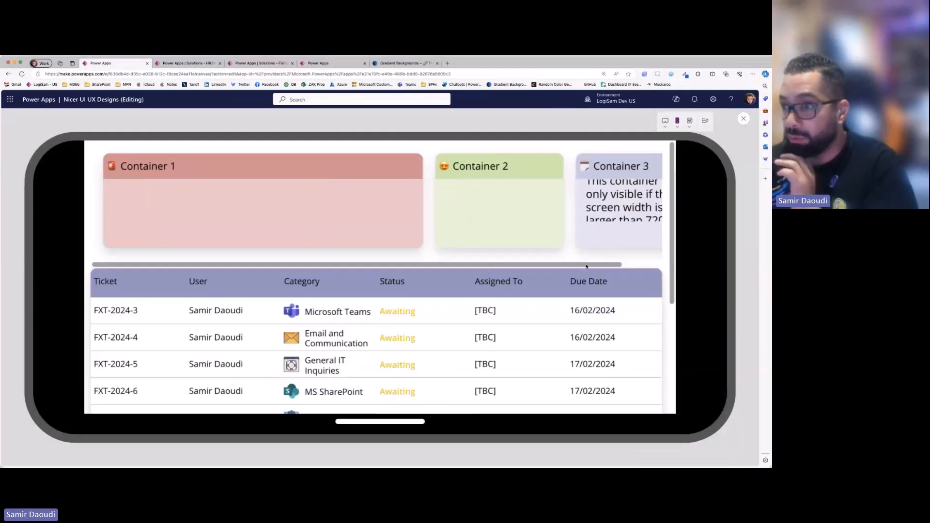
left_click(744, 119)
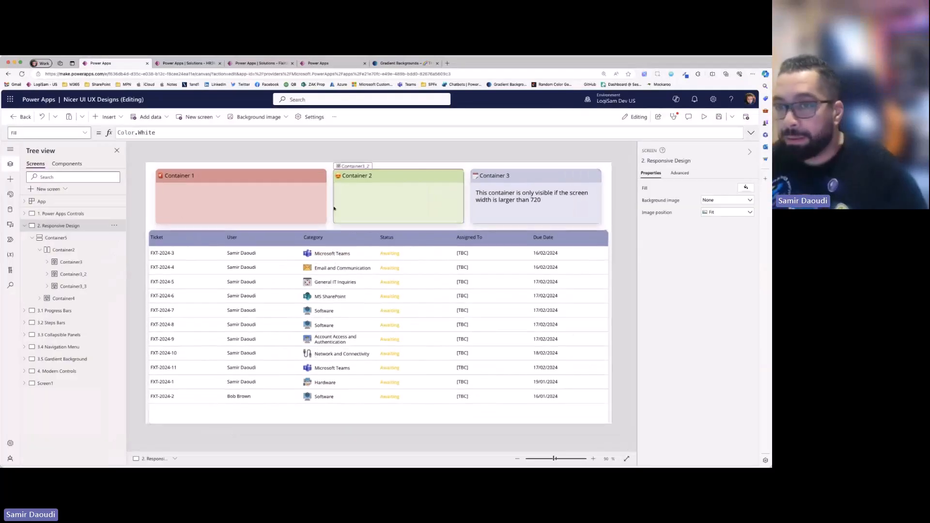
- Turn flexible width back on for the Container 1 card and set its fill portions to 2
left_click(746, 257)
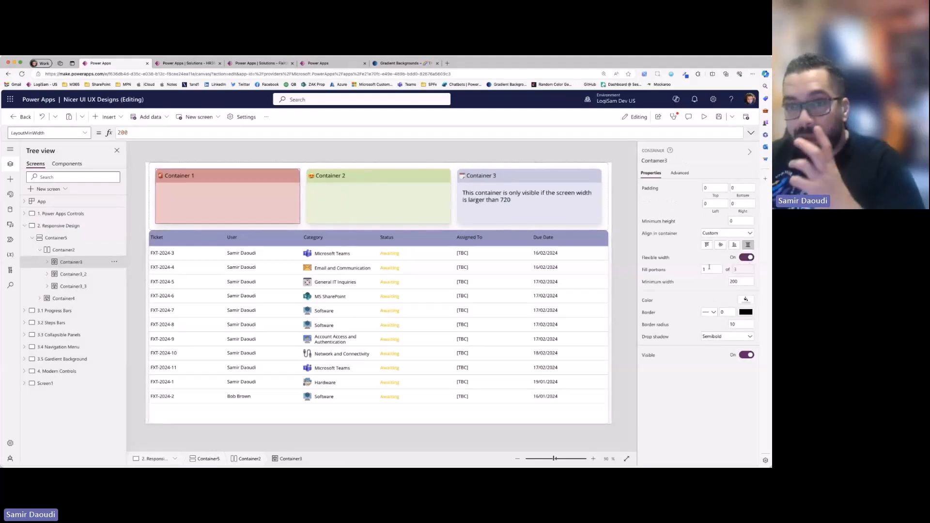
left_click(710, 269)
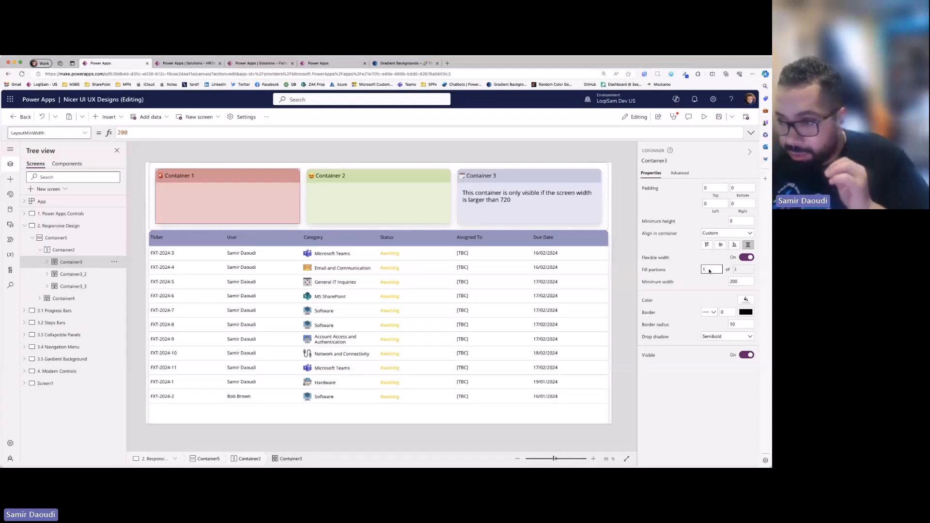
key("BackSpace")
type("2")
key("Return")
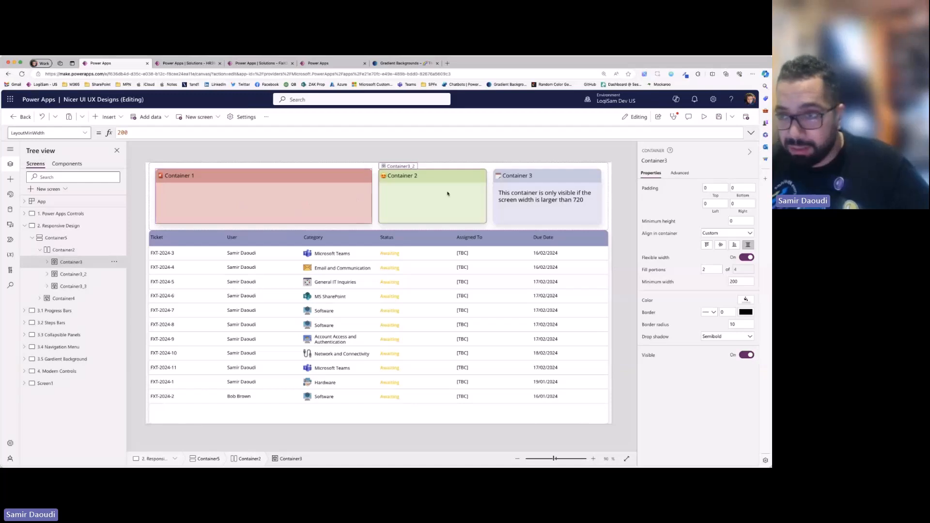
- Select the Container 2, Container 3 and Container 1 cards in turn to compare their fill portions
left_click(410, 192)
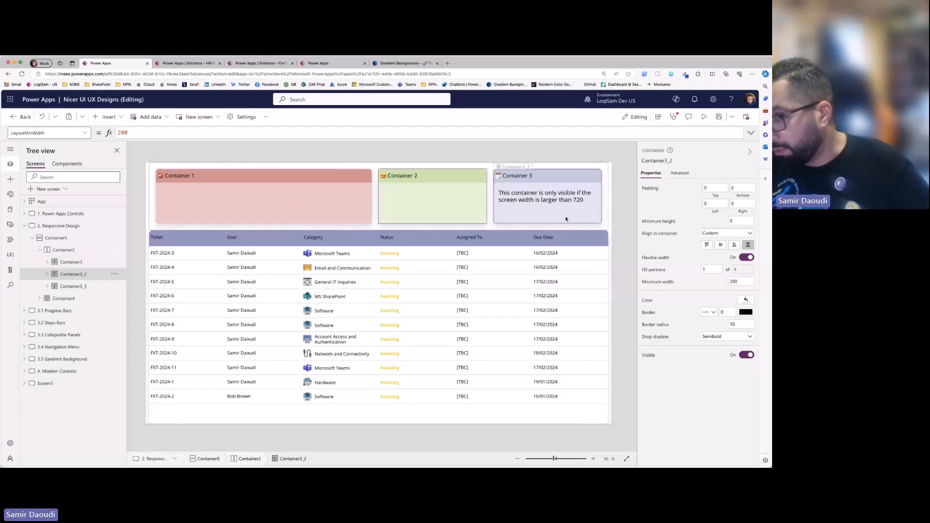
left_click(536, 215)
left_click(312, 213)
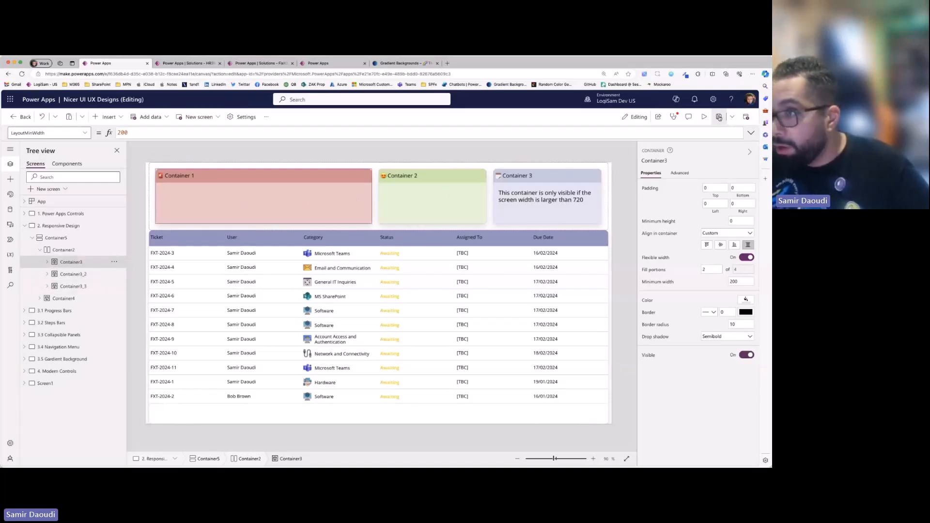
- Preview the Responsive Design screen at window size to check how the three cards and the ticket table fill it
left_click(704, 117)
left_click(689, 123)
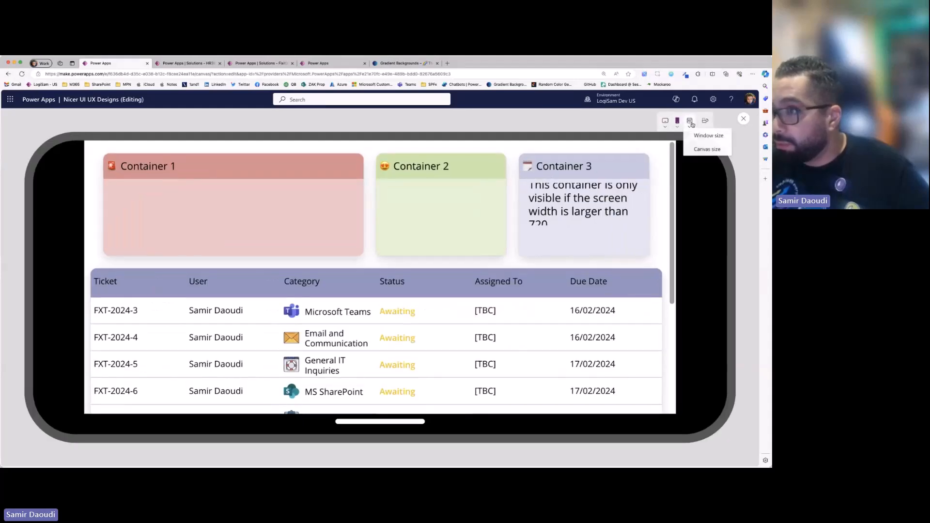
left_click(703, 141)
scroll(698, 139, "right", 7)
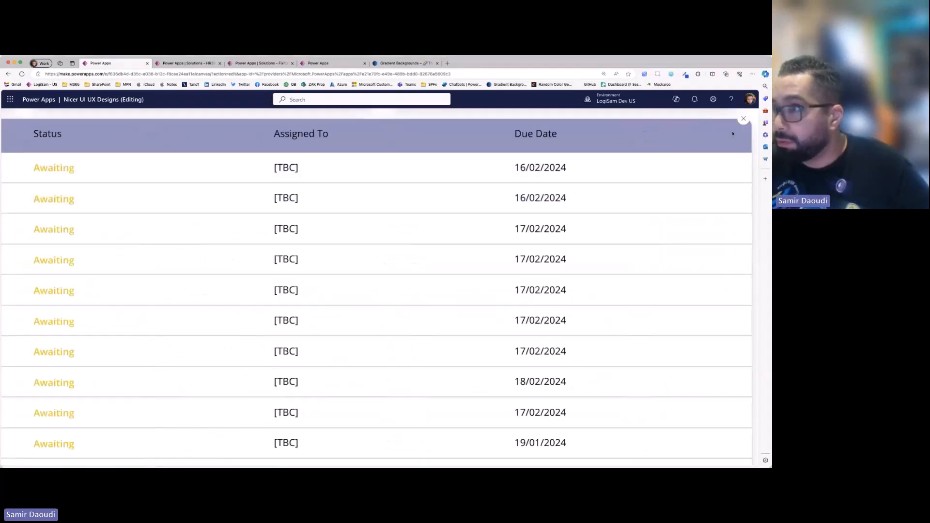
left_click(744, 119)
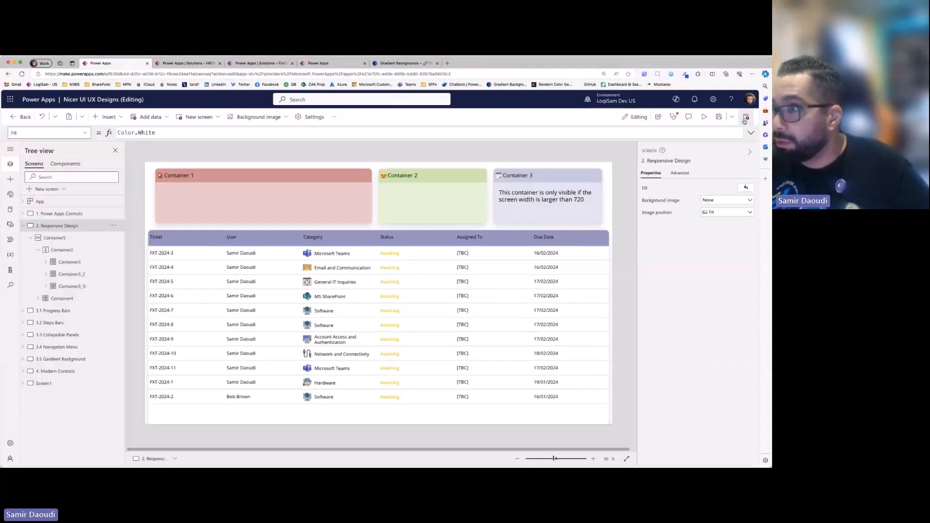
left_click(703, 118)
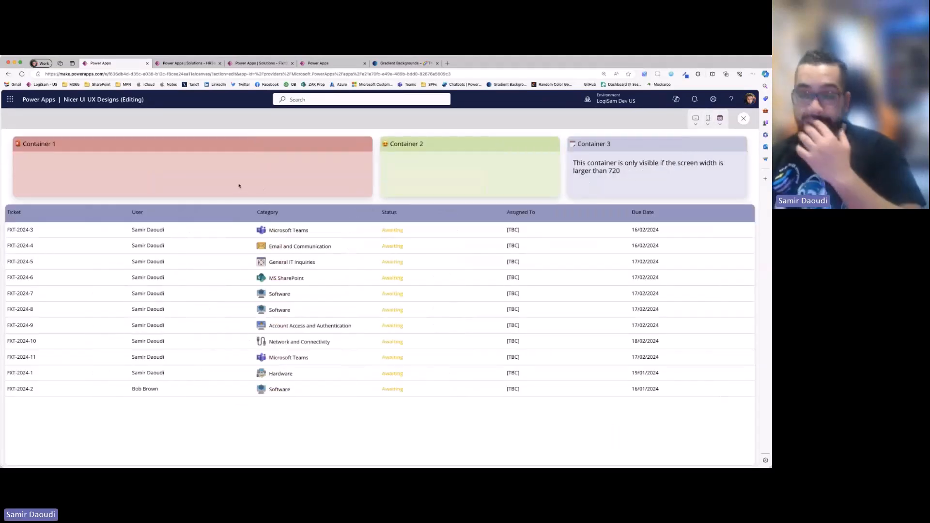
left_click(743, 119)
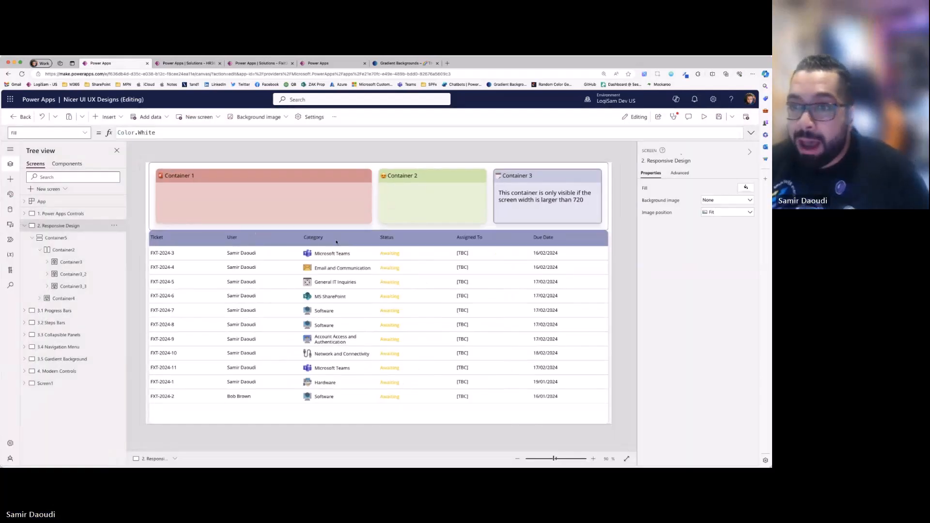
- Set the Container 1 card's fill portions to 1
left_click(308, 203)
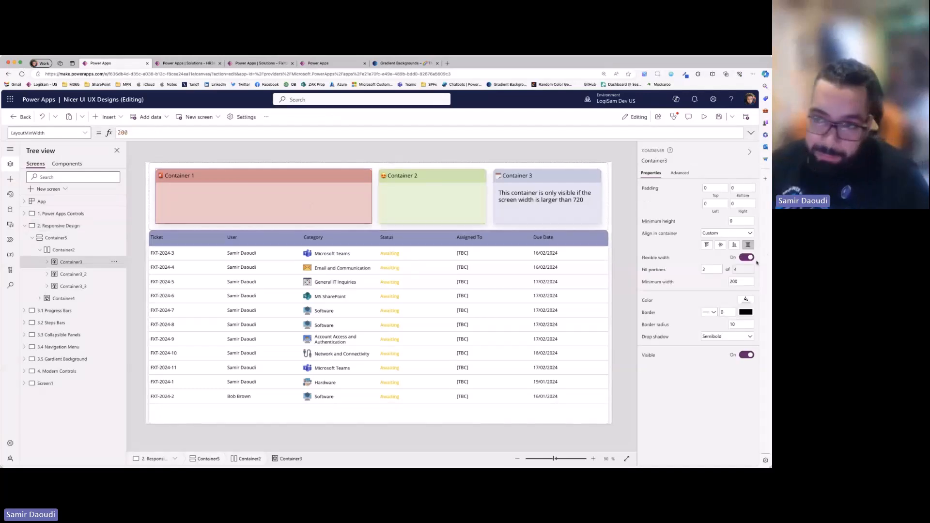
double_click(710, 270)
type("1")
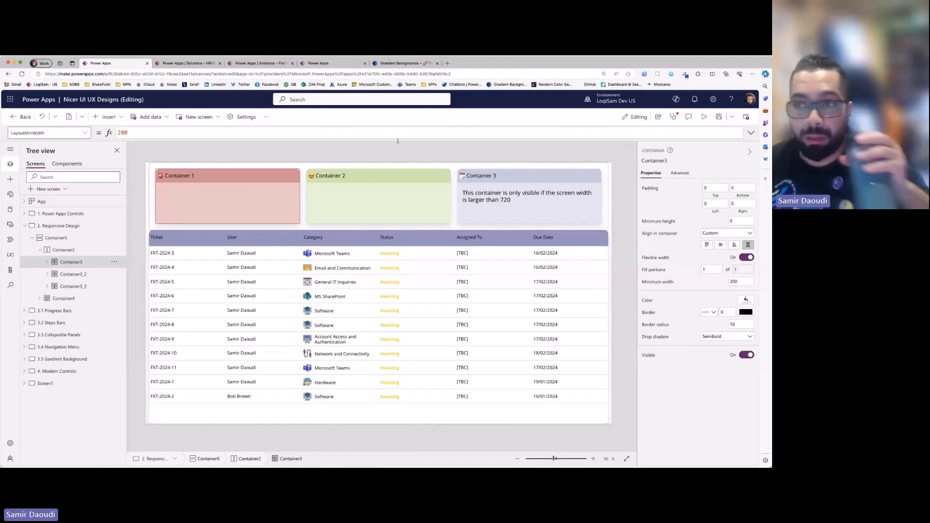
left_click(431, 148)
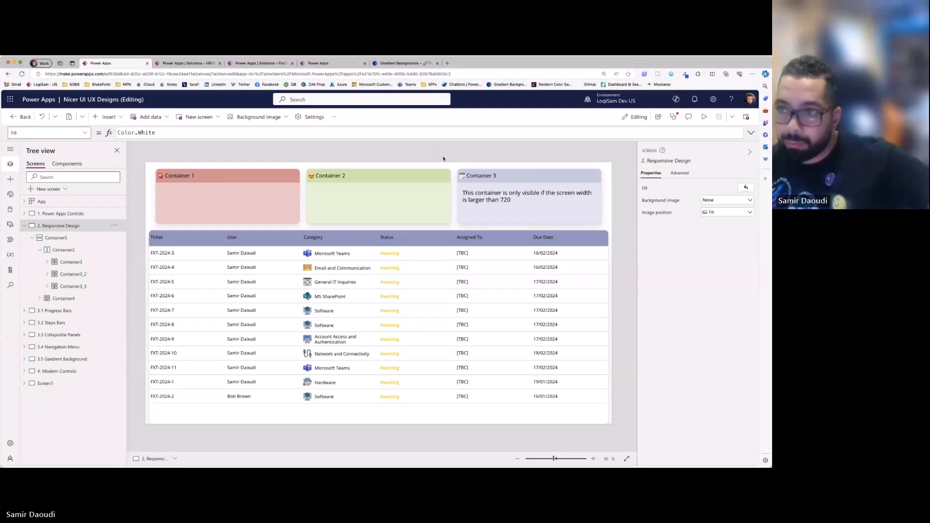
- Cut the Container 1 card out of the horizontal card row
left_click(308, 190)
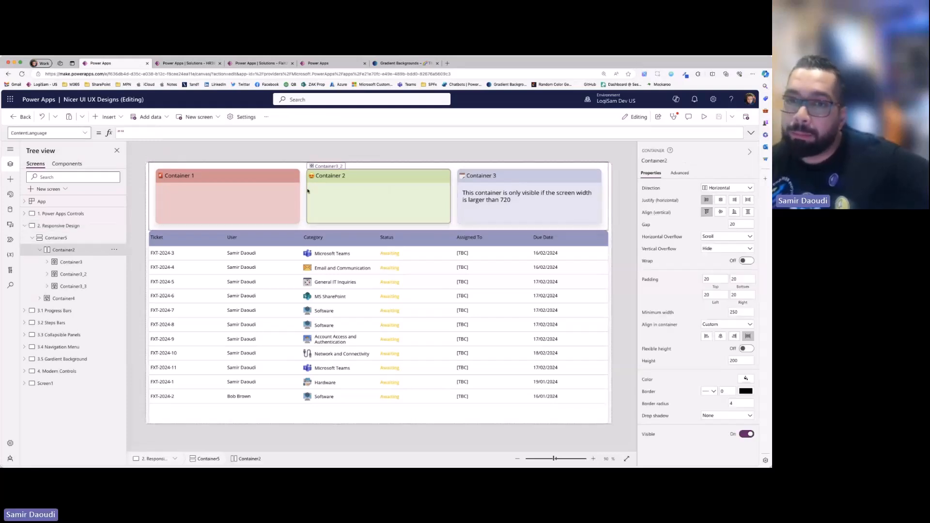
left_click(254, 201)
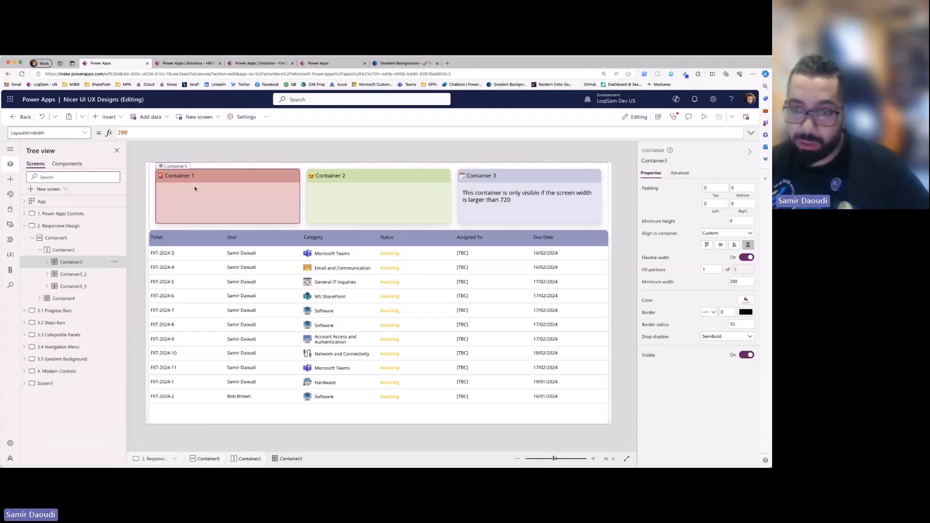
key("Delete")
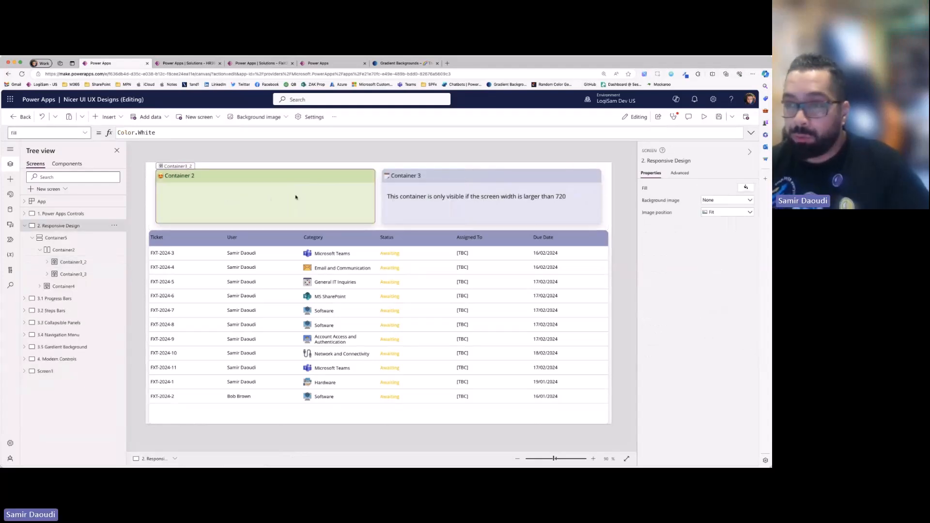
- Insert a vertical container into the card row and paste the Container 1 card into it twice
left_click(379, 191)
left_click(97, 119)
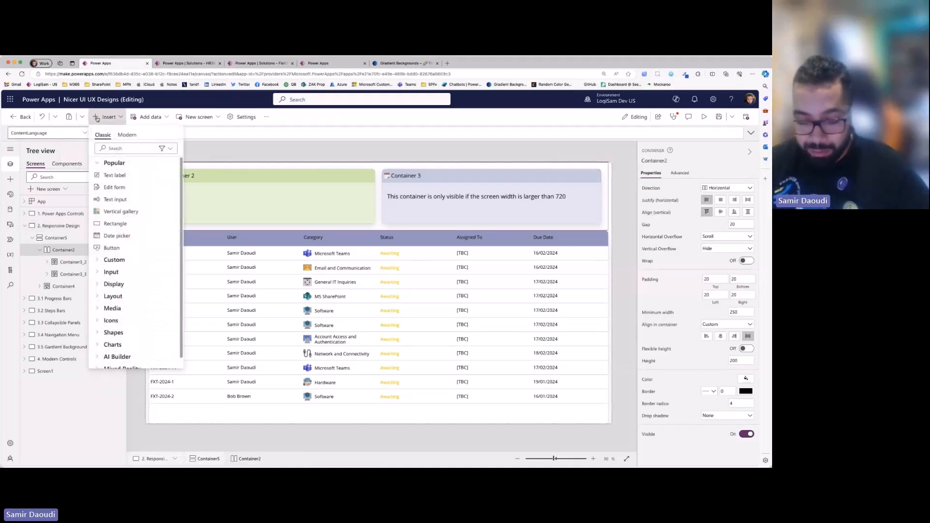
left_click(124, 148)
type("contain")
left_click(145, 188)
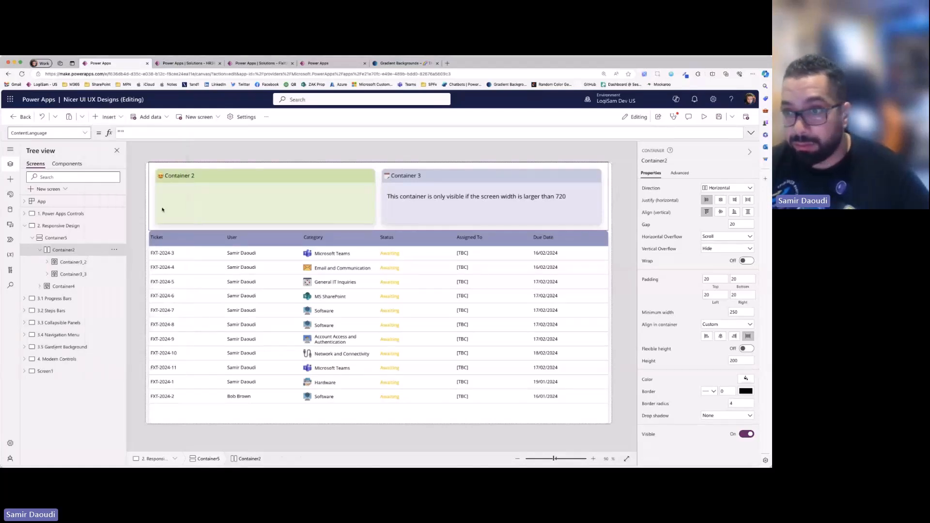
key("ctrl+v")
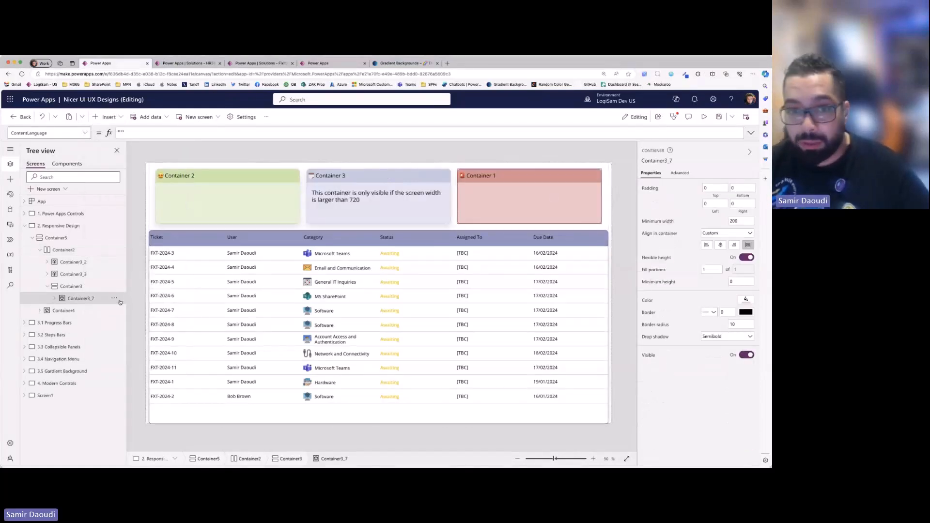
key("ctrl+v")
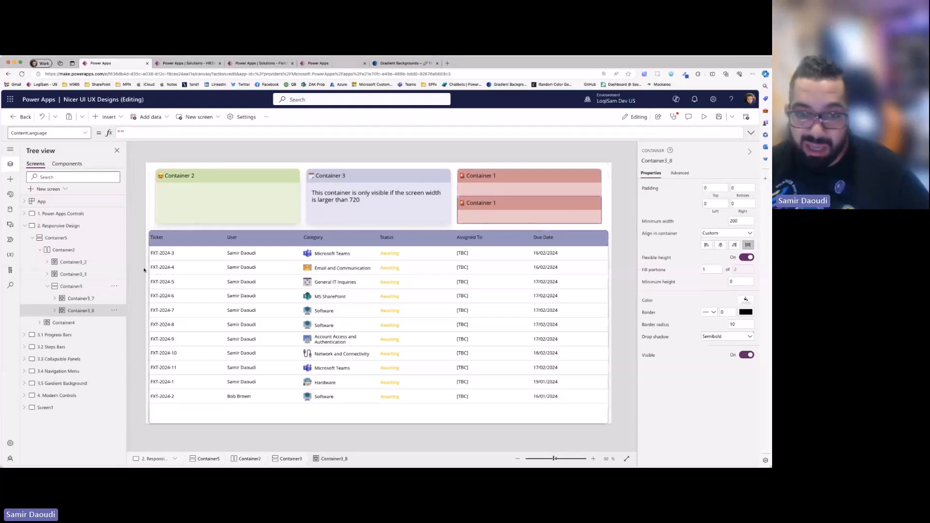
- Select both stacked Container 1 cards and set their minimum height to Parent.Height/2 - 20
left_click(80, 299, "shift")
left_click(666, 222)
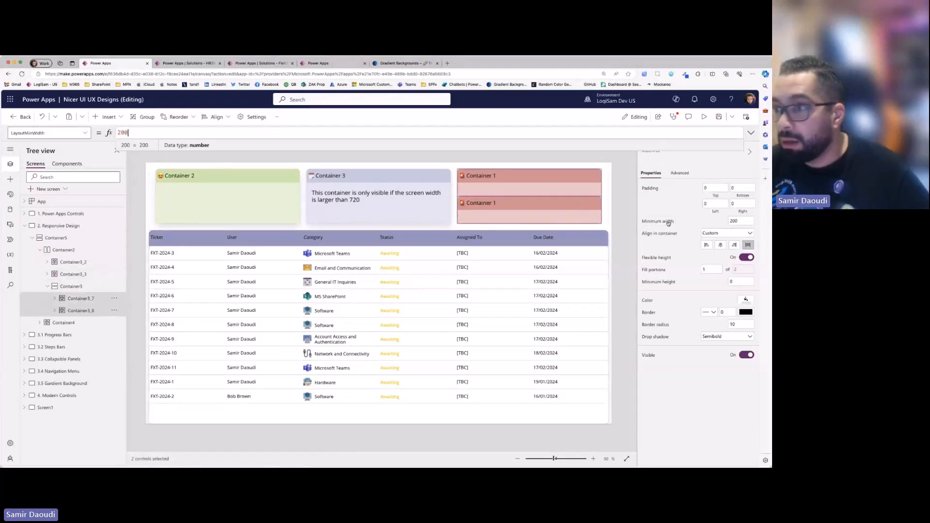
left_click(675, 283)
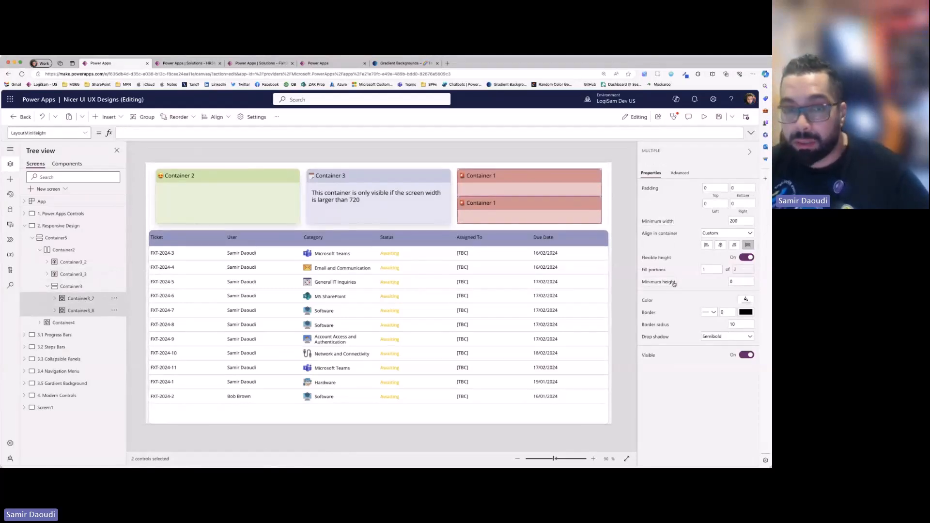
type("Parent.")
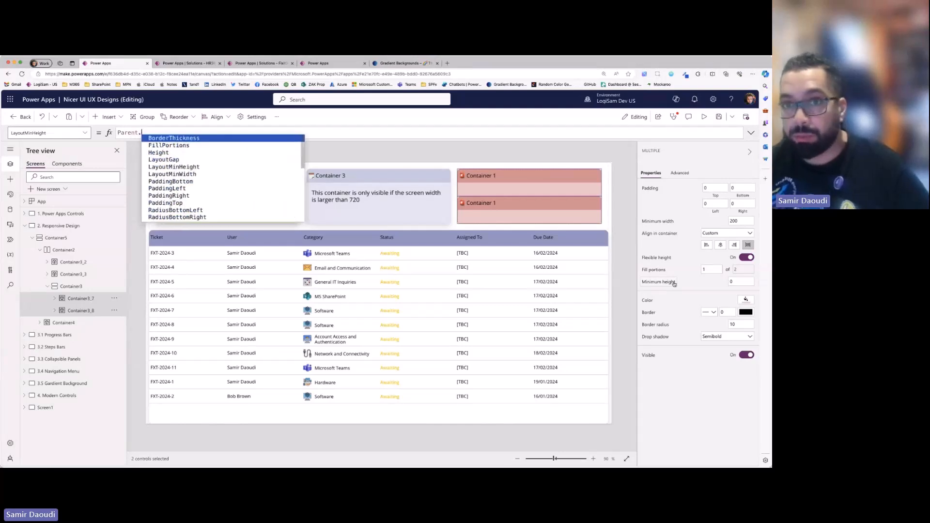
type("Height/2 - 20")
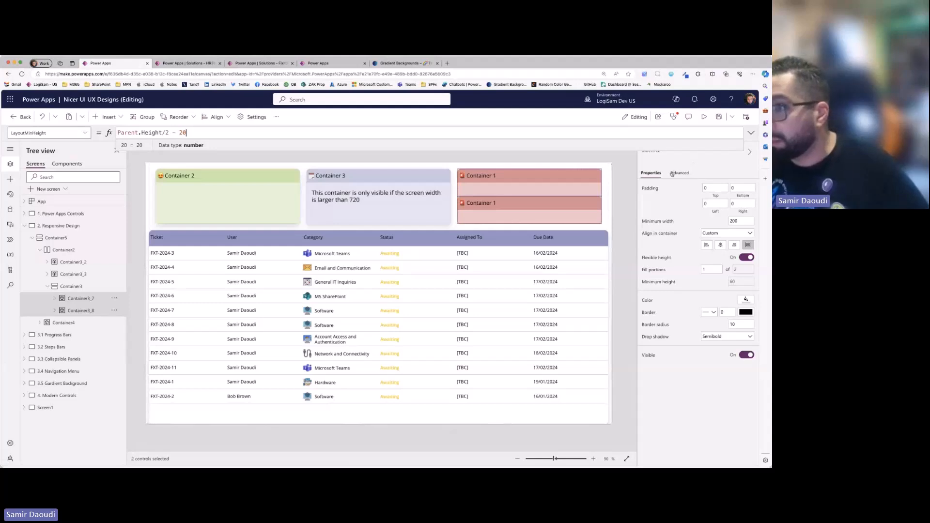
- Set the Height of both stacked Container 1 cards to 50 and replace their minimum height formula with a fixed number
left_click(62, 132)
type("Height")
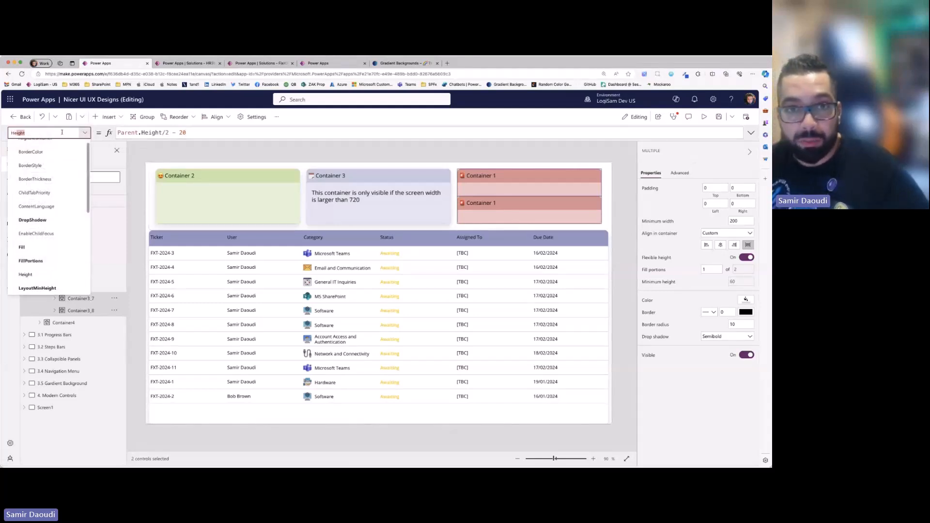
key("Return")
left_click(139, 129)
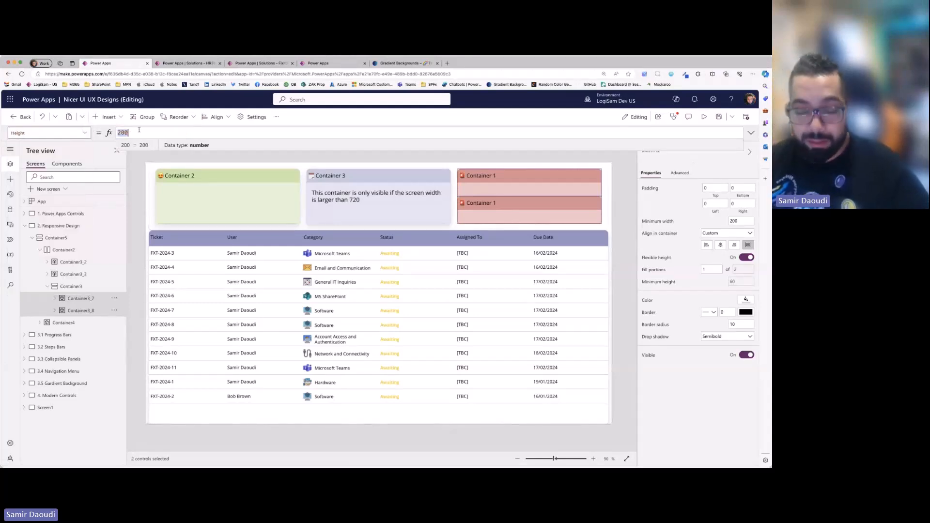
type("100")
key("BackSpace")
key("BackSpace")
key("BackSpace")
type("50")
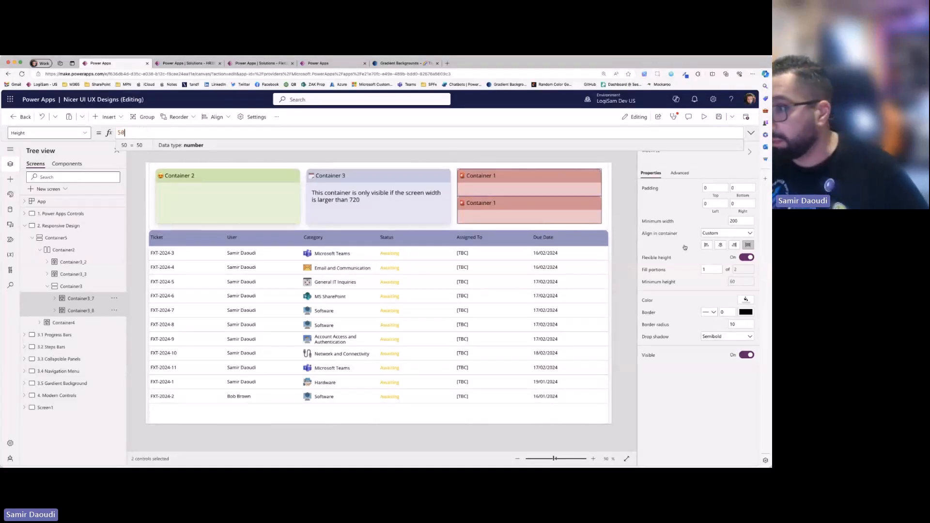
left_click(737, 281)
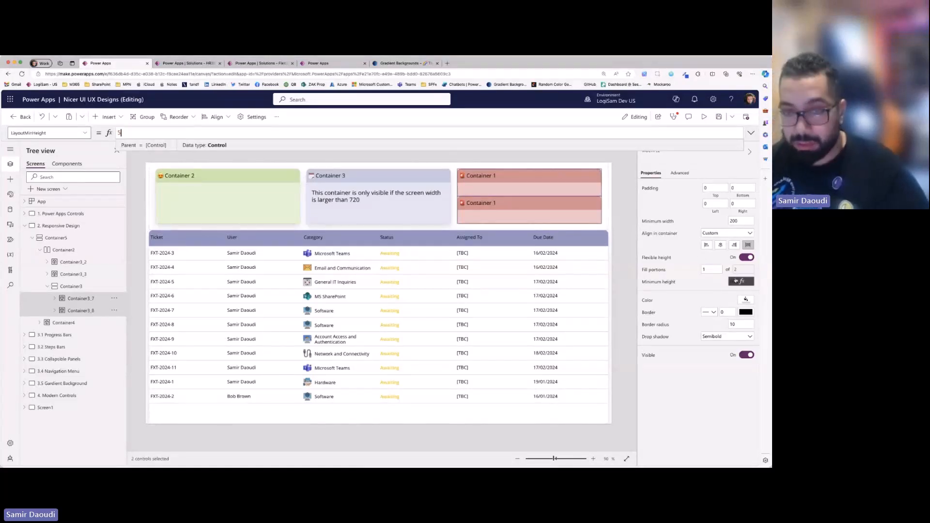
left_click(626, 251)
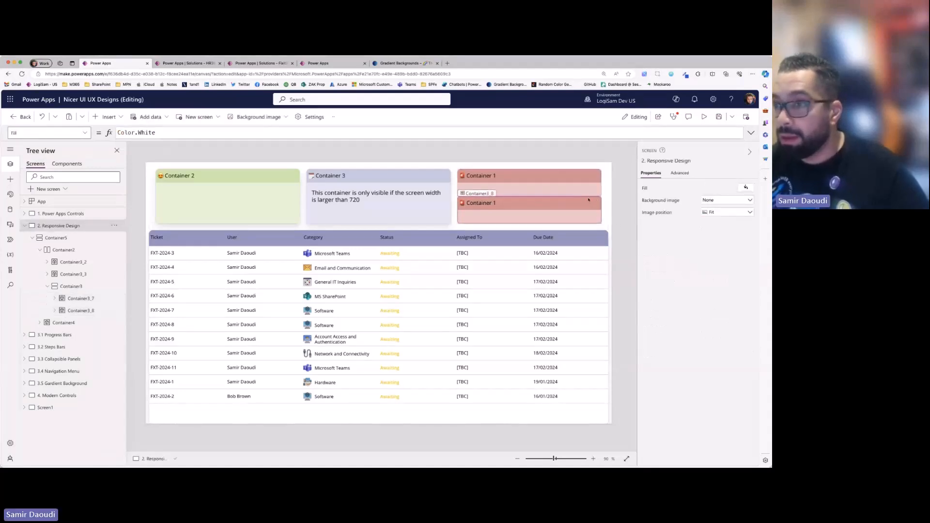
- Set the gap of the vertical container holding the two Container 1 cards to 20
left_click(463, 198)
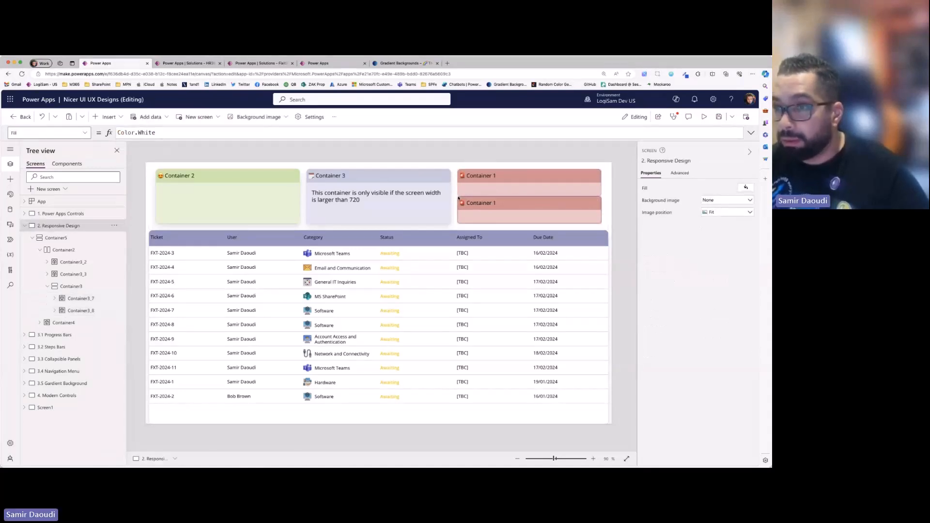
left_click(71, 287)
left_click(733, 224)
type("20")
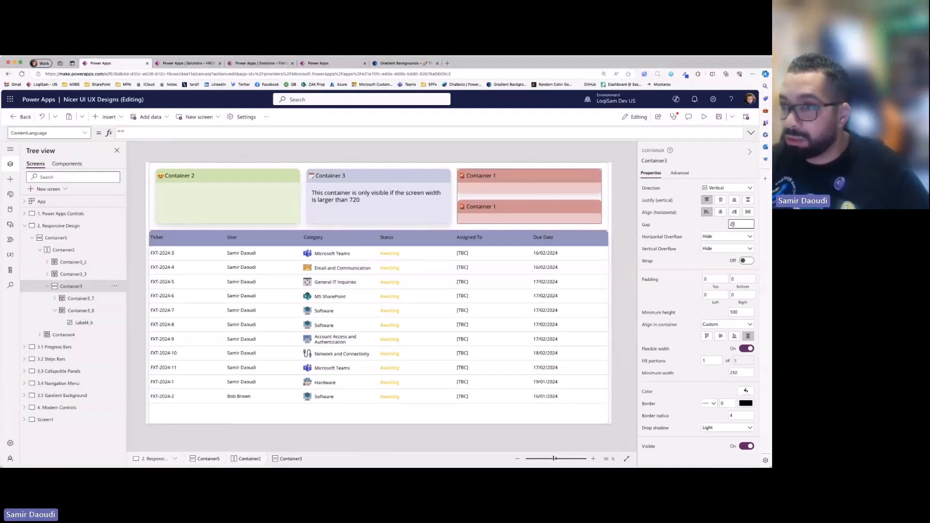
- Reorder the vertical container so that it comes first in the card row, before Container 2
right_click(84, 287)
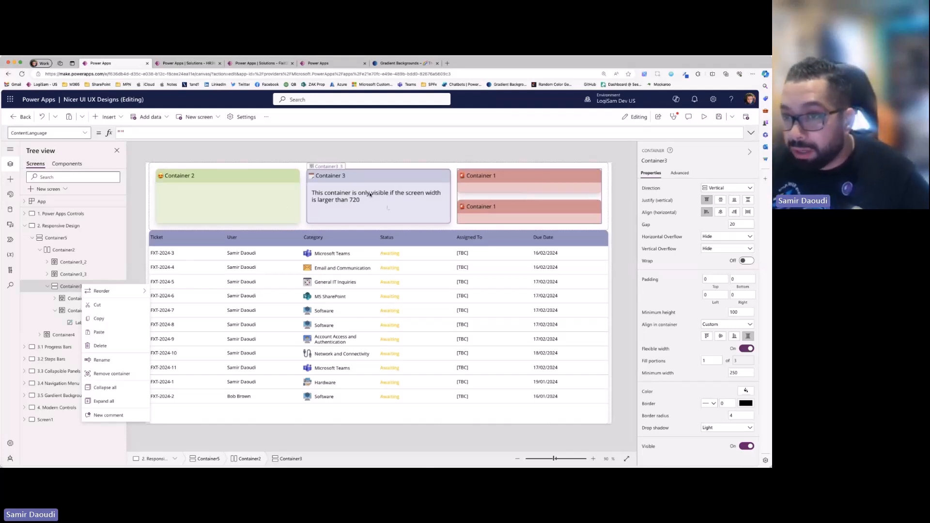
left_click(504, 197)
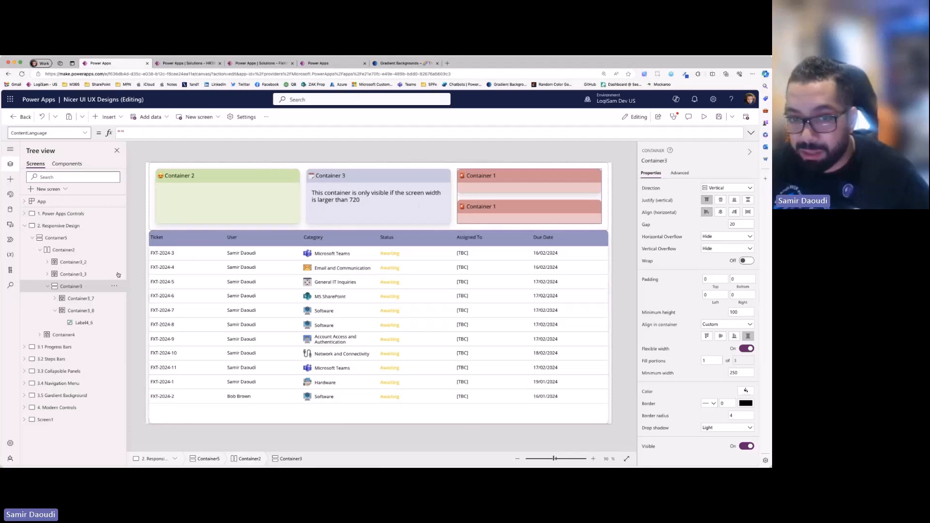
right_click(78, 286)
right_click(550, 198)
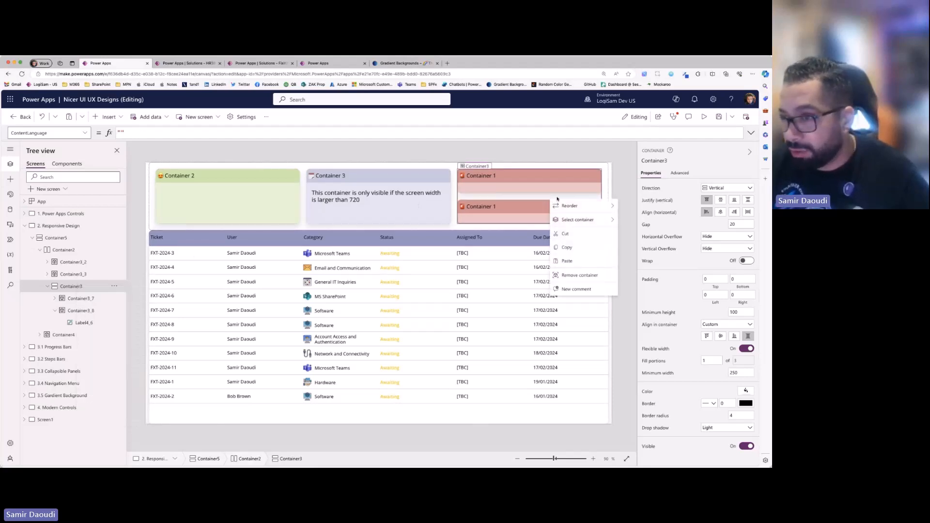
mouse_move(594, 207)
left_click(643, 206)
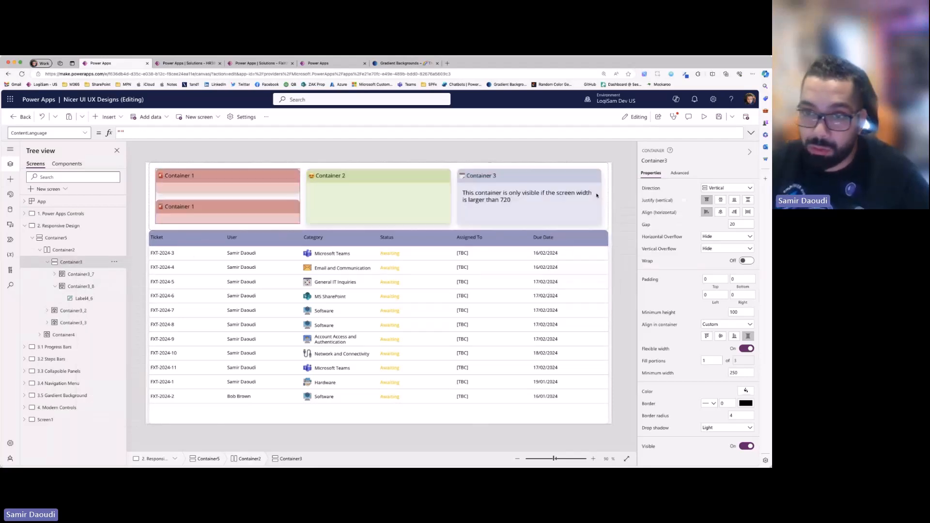
- Preview the nested card layout and set the vertical container's drop shadow to None
left_click(704, 116)
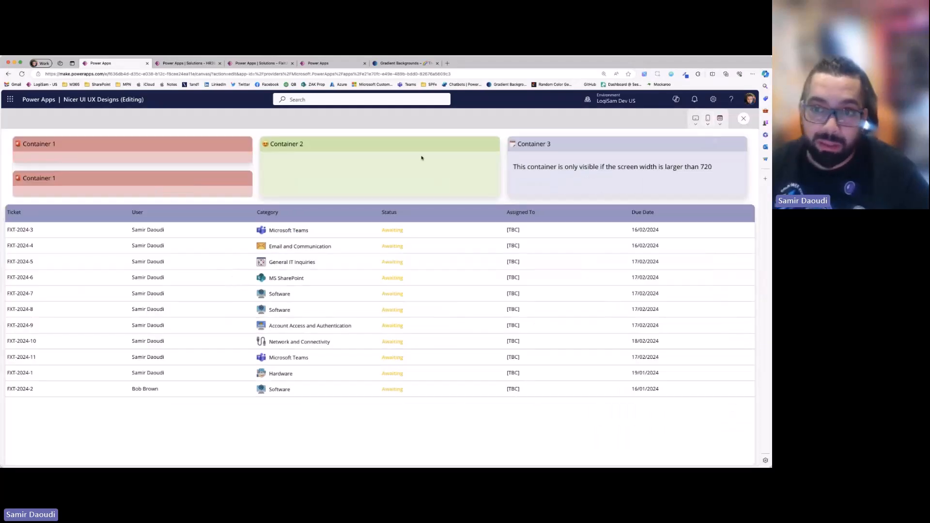
left_click(744, 118)
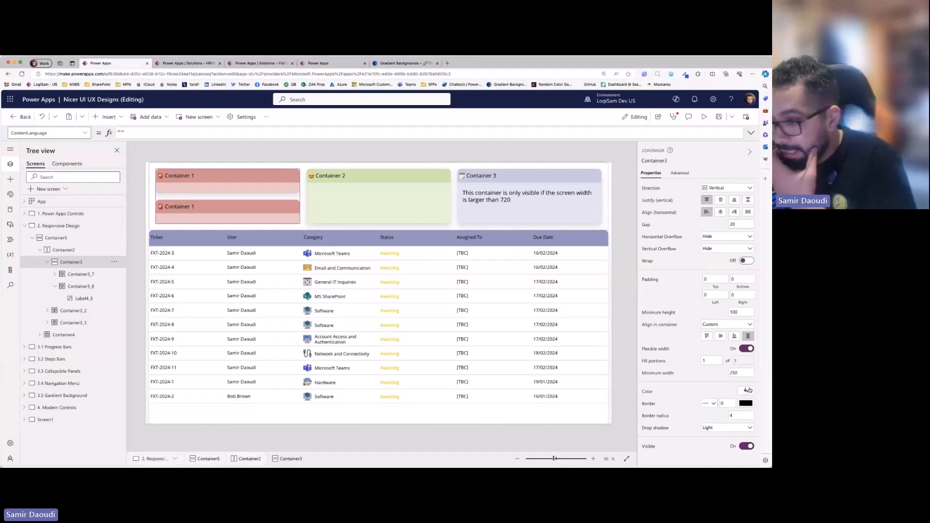
left_click(737, 424)
left_click(725, 365)
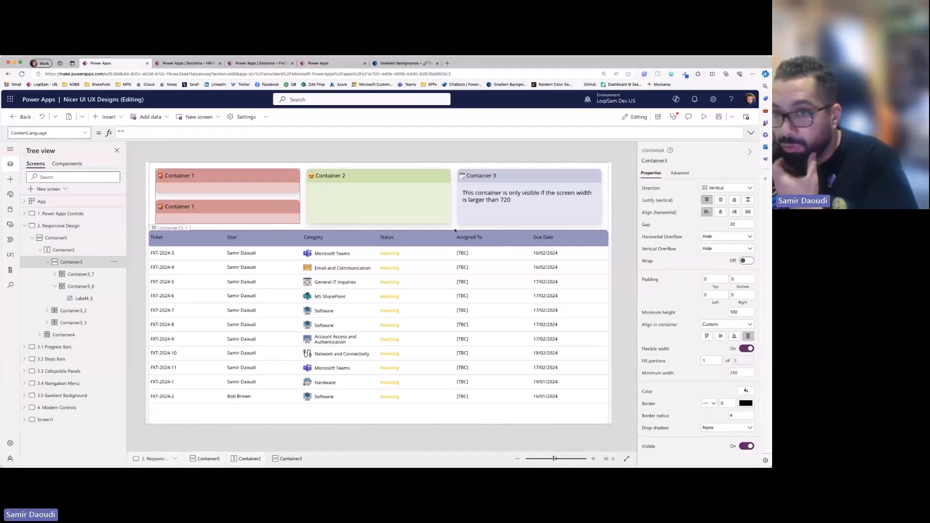
- Set the height of the horizontal card row container to 300 and preview the layout
left_click(304, 194)
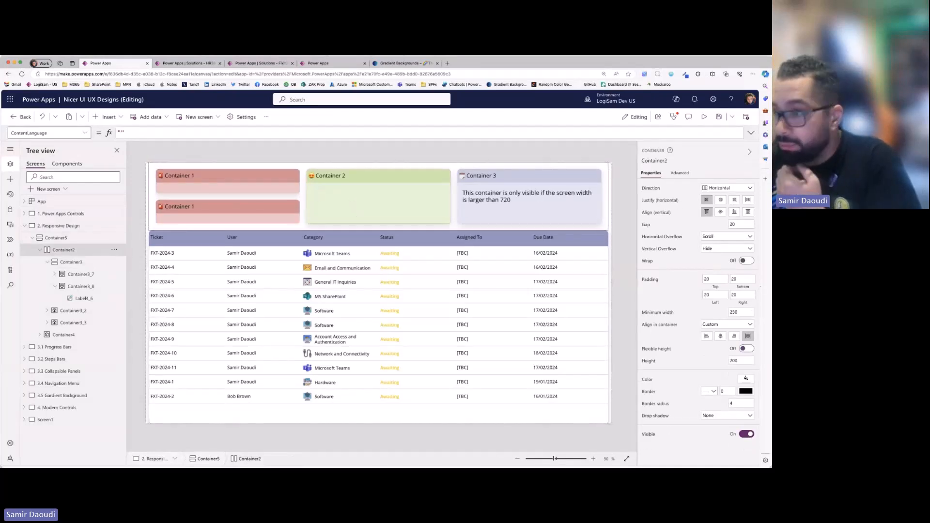
left_click(746, 311)
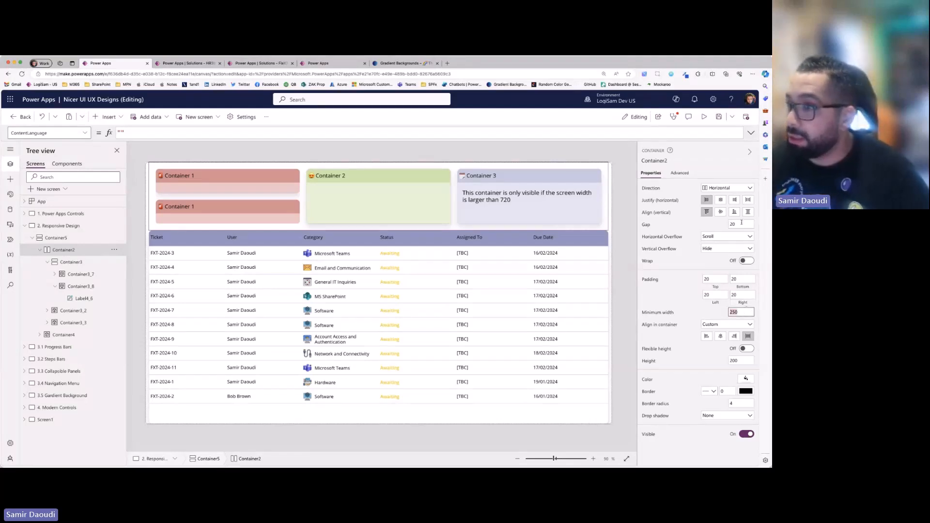
left_click(747, 362)
type("300")
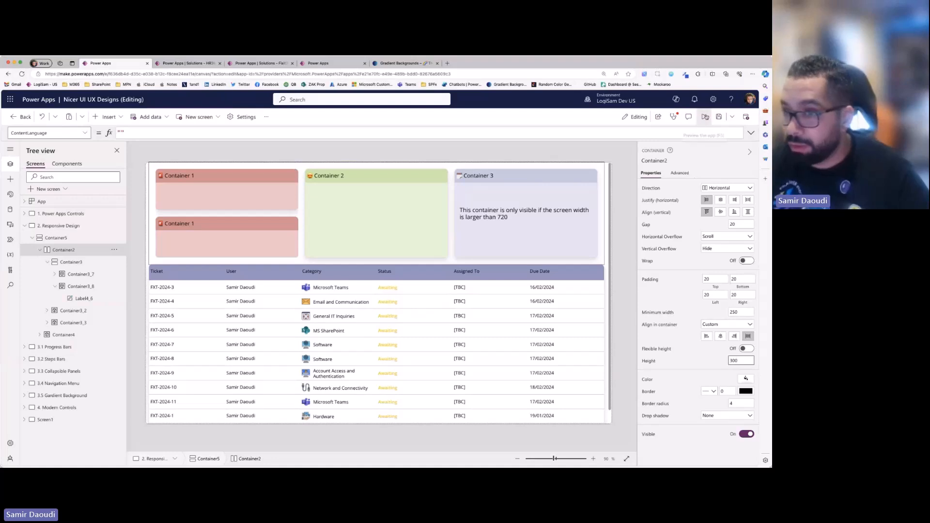
left_click(704, 117)
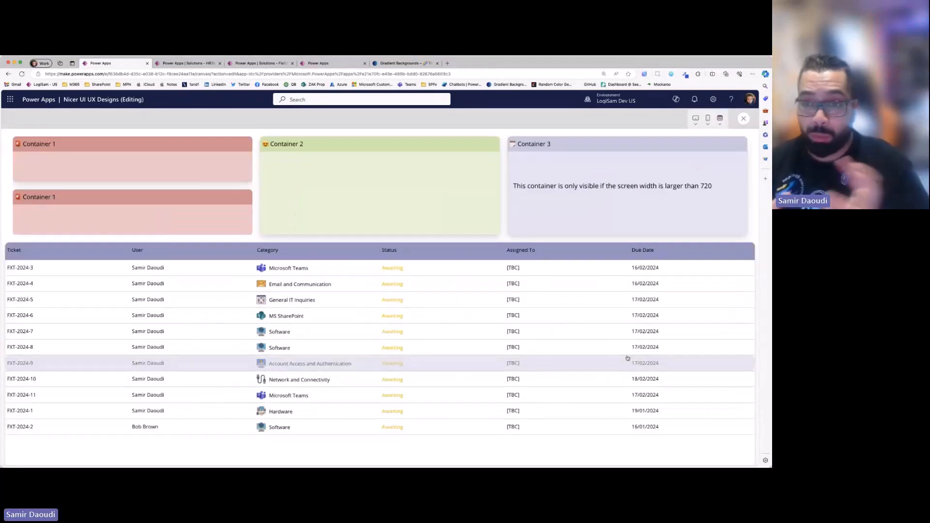
left_click(746, 119)
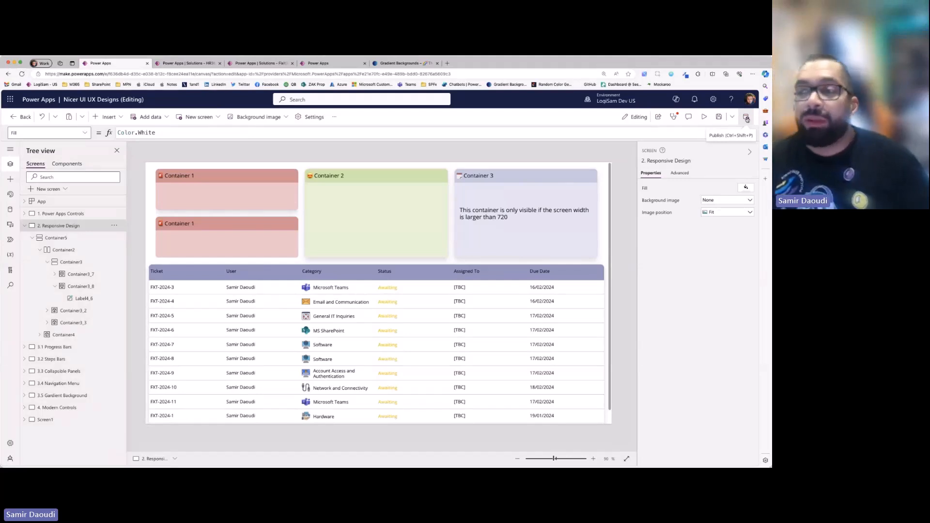
- Remove the vertical container with the stacked cards and place a single Container 1 card directly in the horizontal card row
left_click(526, 219)
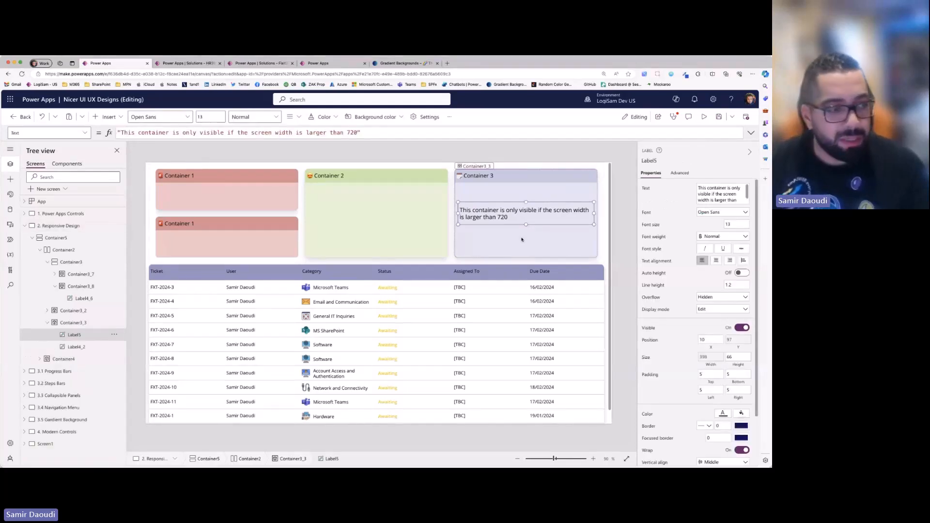
left_click(523, 239)
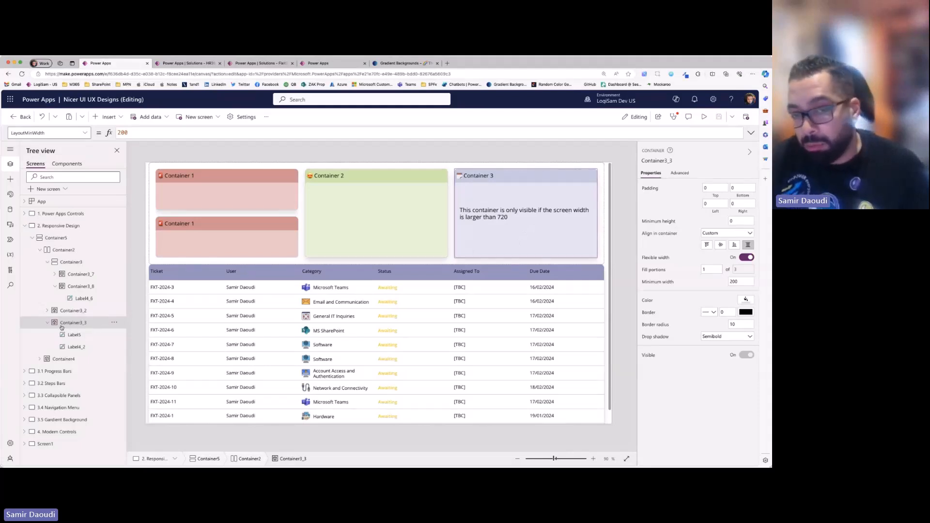
left_click(231, 229)
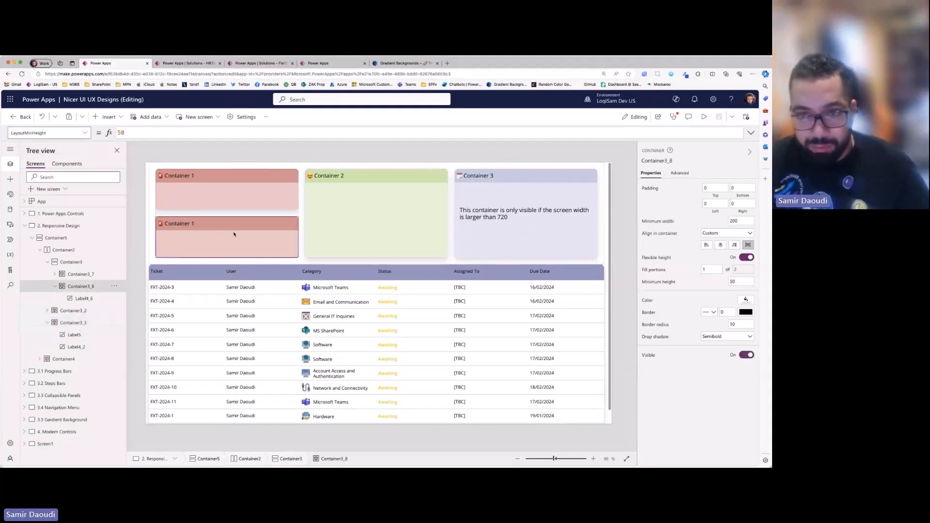
key("Delete")
left_click(86, 265)
key("Delete")
key("ctrl+z")
- Reorder the Container 1 card to the start of the card row
right_click(596, 227)
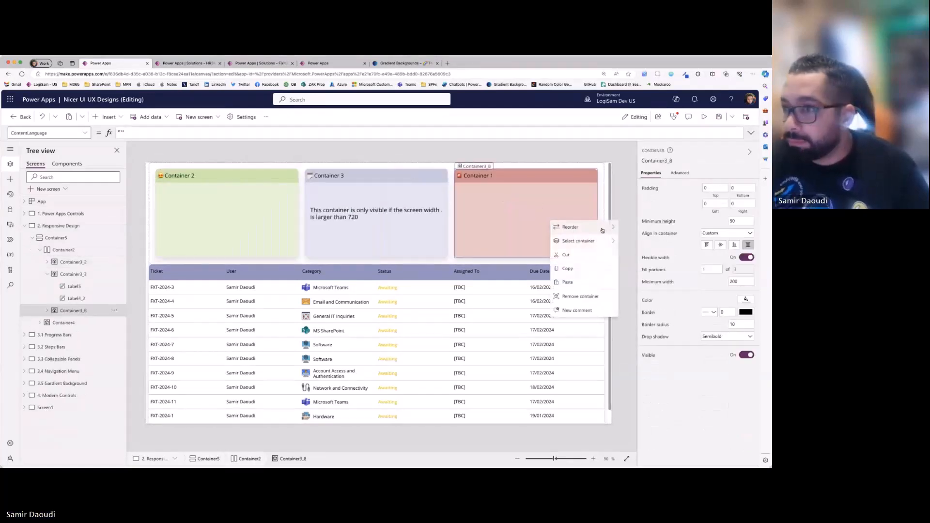
mouse_move(596, 228)
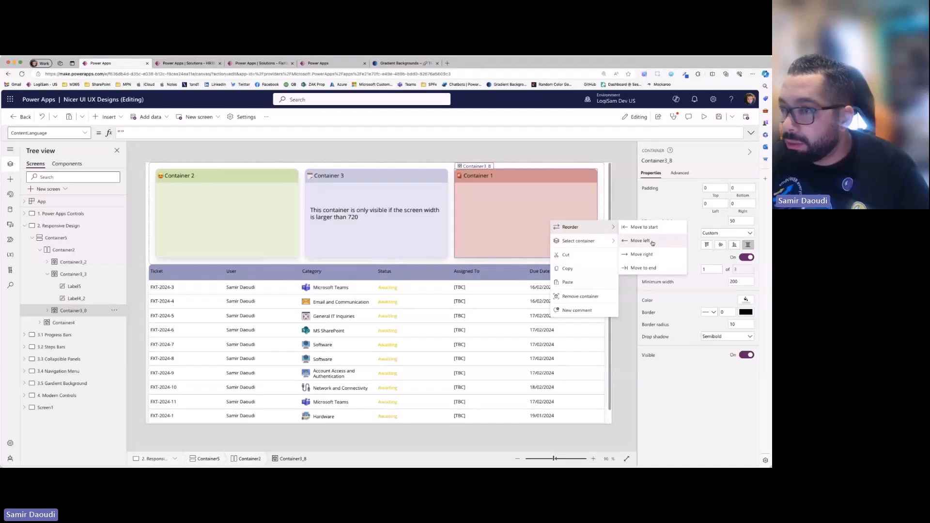
left_click(647, 228)
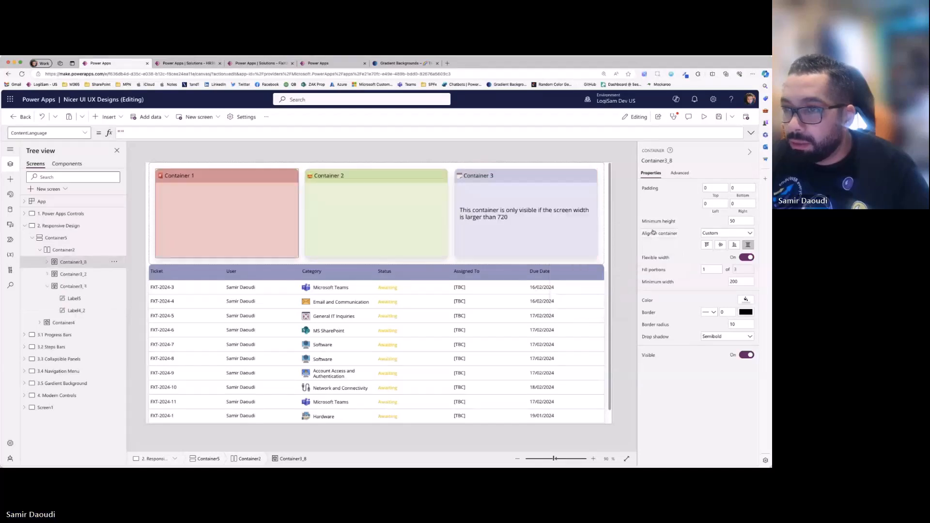
- Set the height of the horizontal container holding the three cards to 250
left_click(300, 208)
left_click(744, 361)
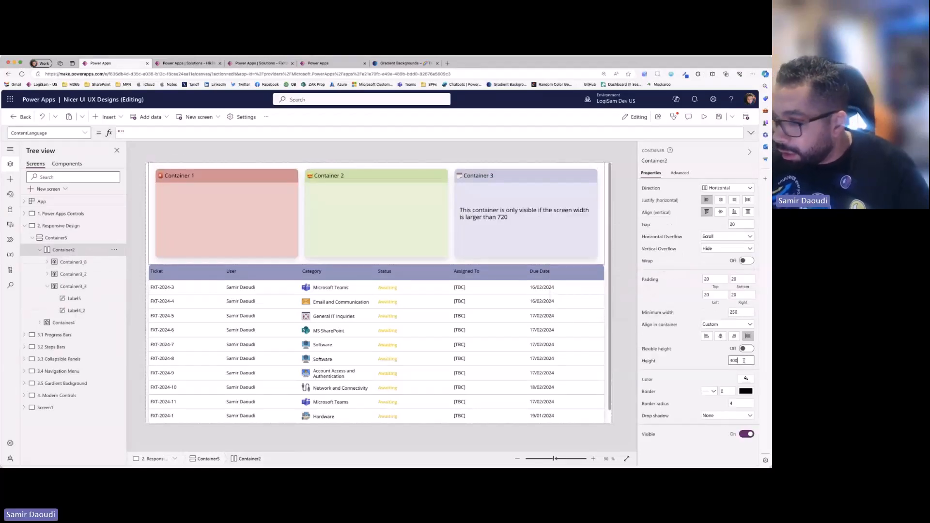
double_click(744, 361)
type("250")
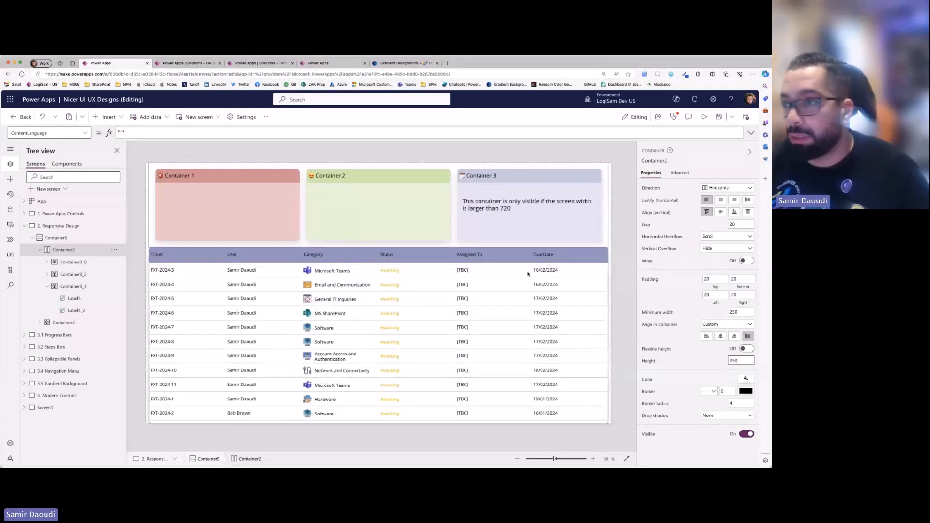
- Examine the Container 3 card's Visible formula and compare the fill portions and minimum widths of the three cards
left_click(480, 233)
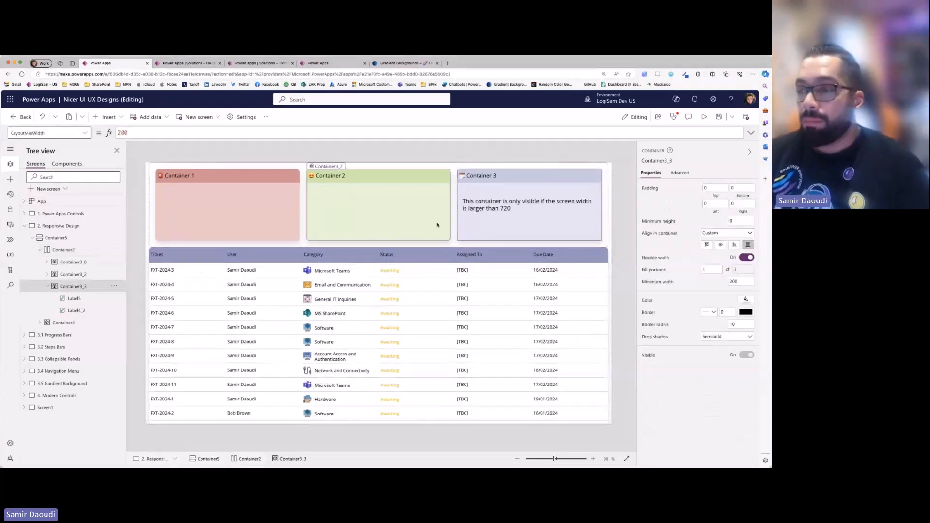
left_click(88, 262)
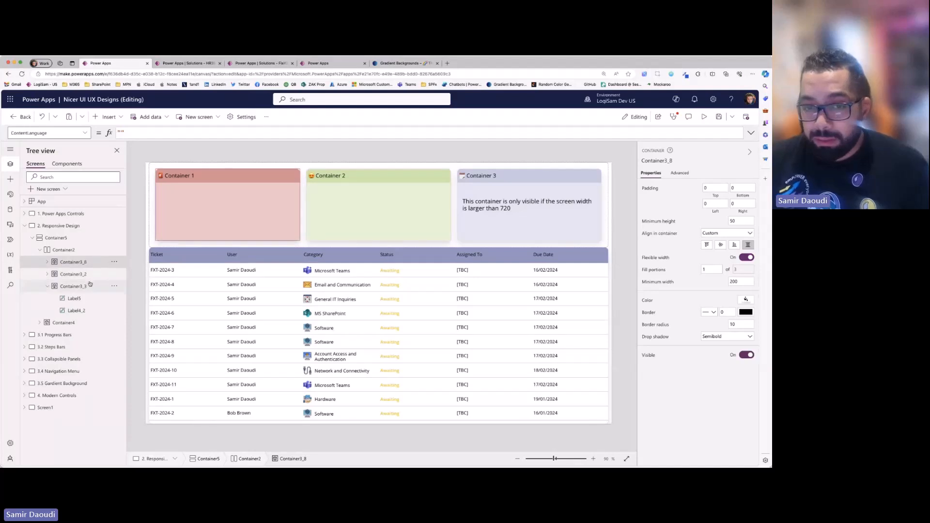
left_click(90, 285)
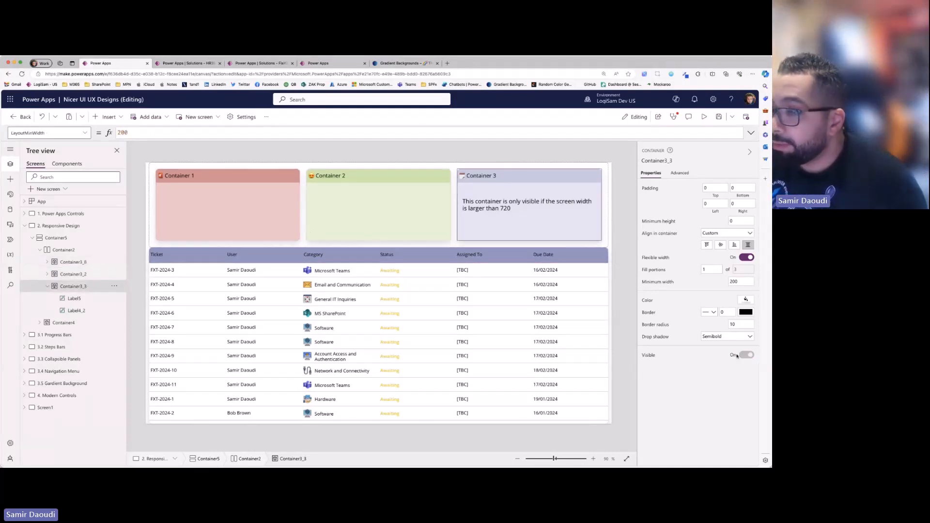
left_click(737, 356)
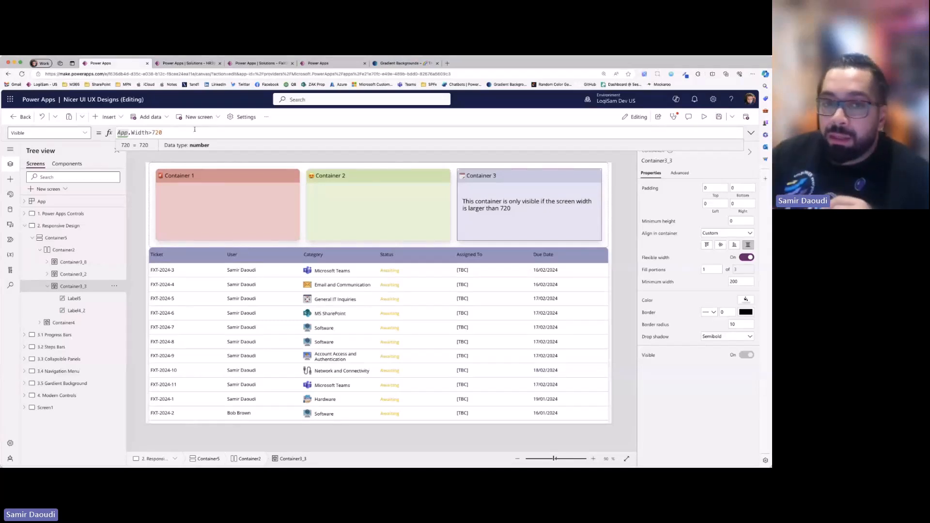
left_click(76, 252)
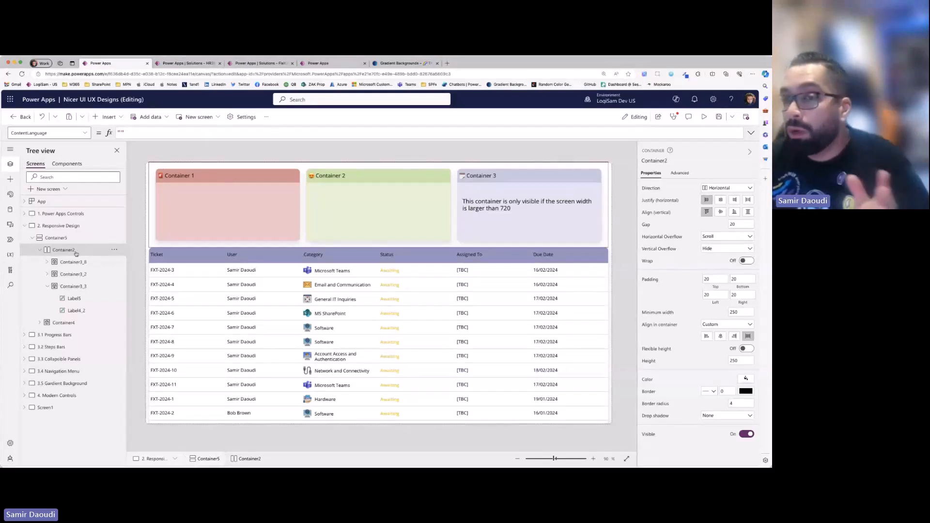
left_click(372, 235)
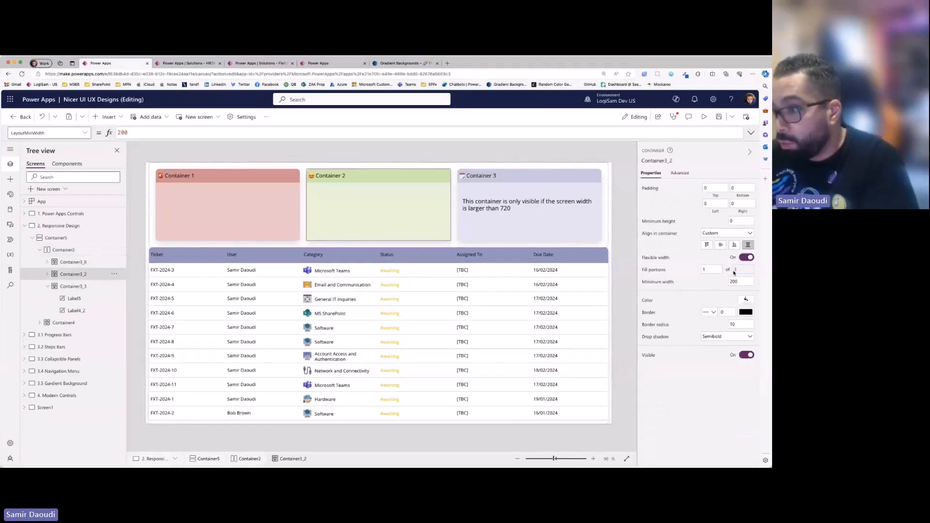
left_click(290, 228)
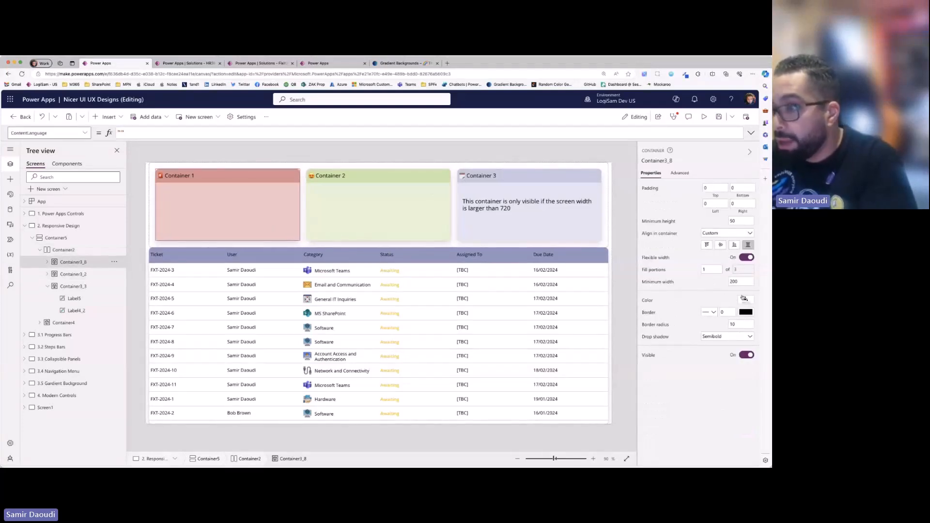
left_click(508, 219)
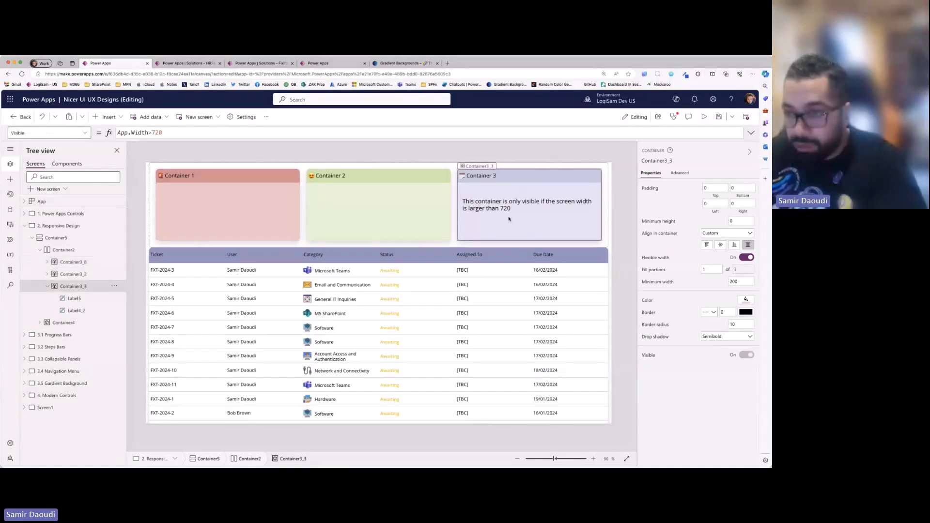
left_click(262, 201)
left_click(410, 235)
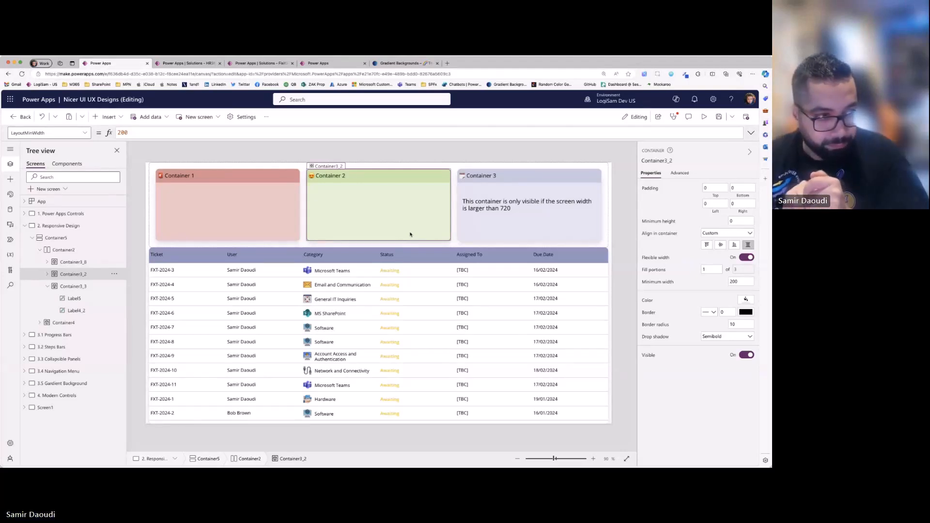
- Preview the screen at an Apple iPhone size, rotate it to landscape and back to portrait, and close the preview
left_click(704, 118)
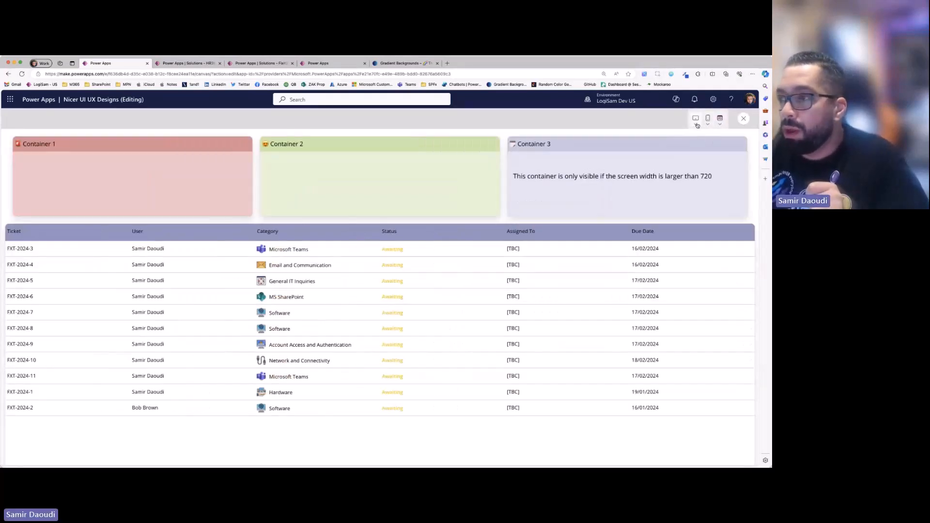
left_click(705, 124)
left_click(707, 124)
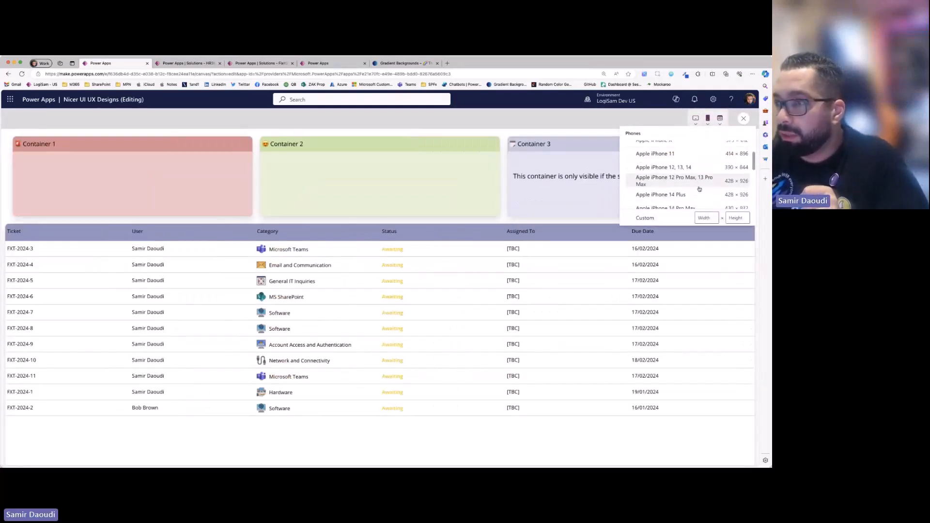
left_click(686, 199)
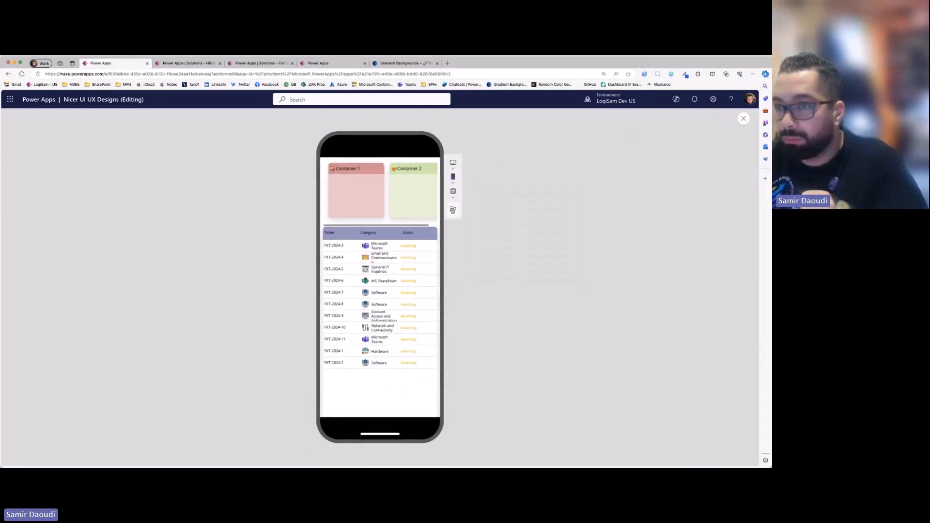
left_click(453, 211)
left_click(705, 120)
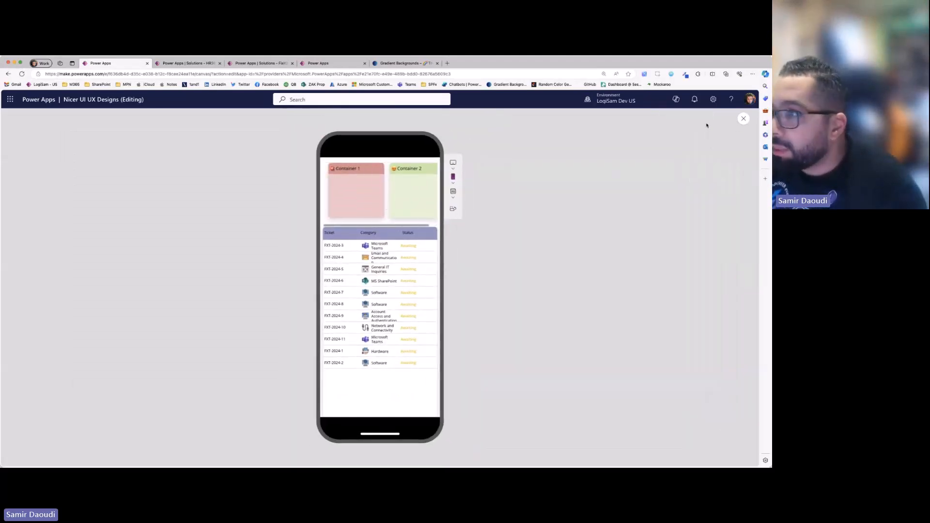
left_click(743, 119)
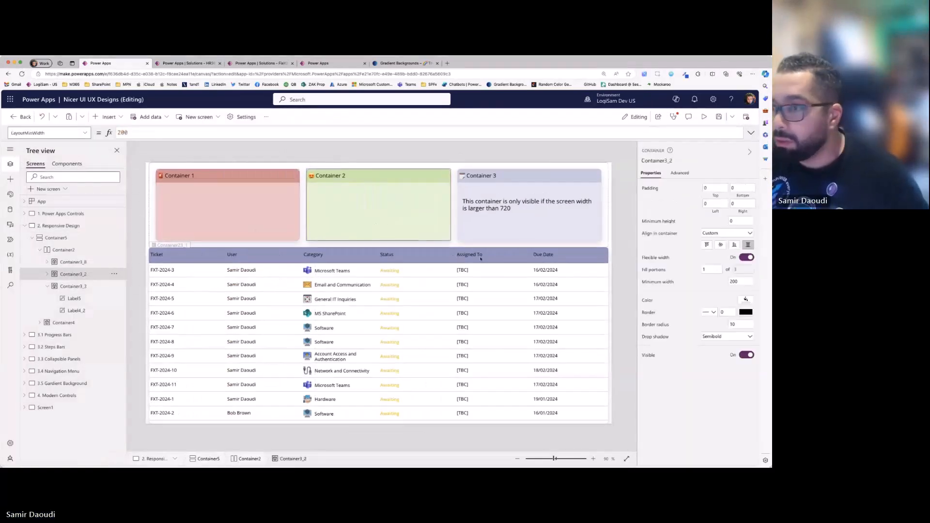
- Set the minimum width of the Container 1, Container 2 and Container 3 cards to 100
left_click(72, 286, "shift")
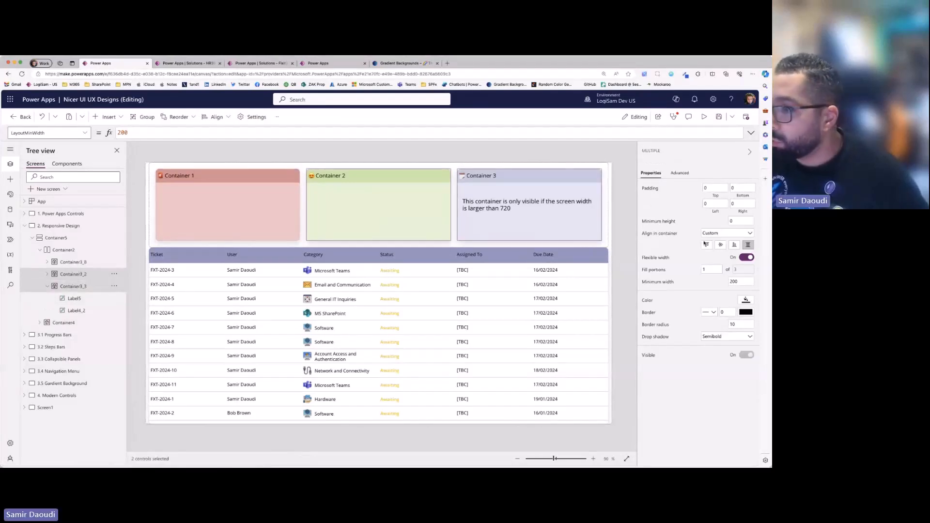
double_click(735, 281)
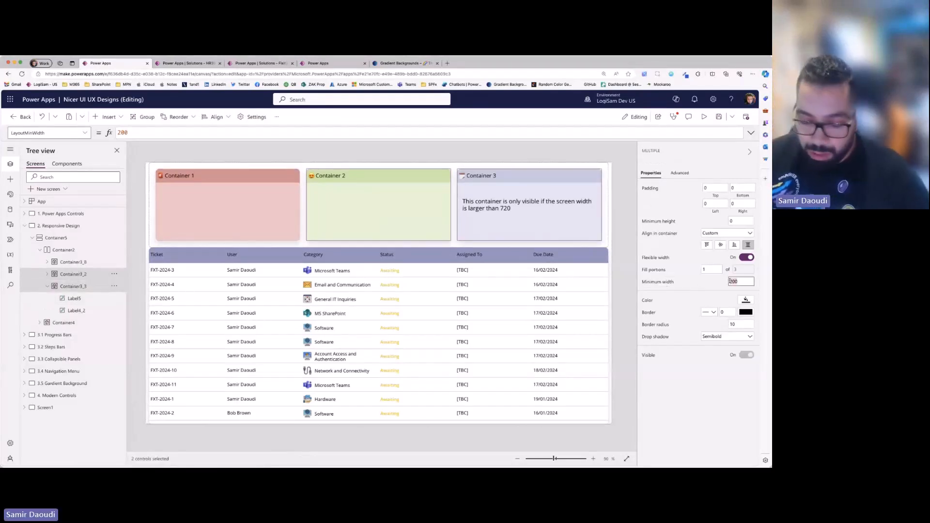
type("100")
left_click(78, 324)
left_click(73, 262, "shift")
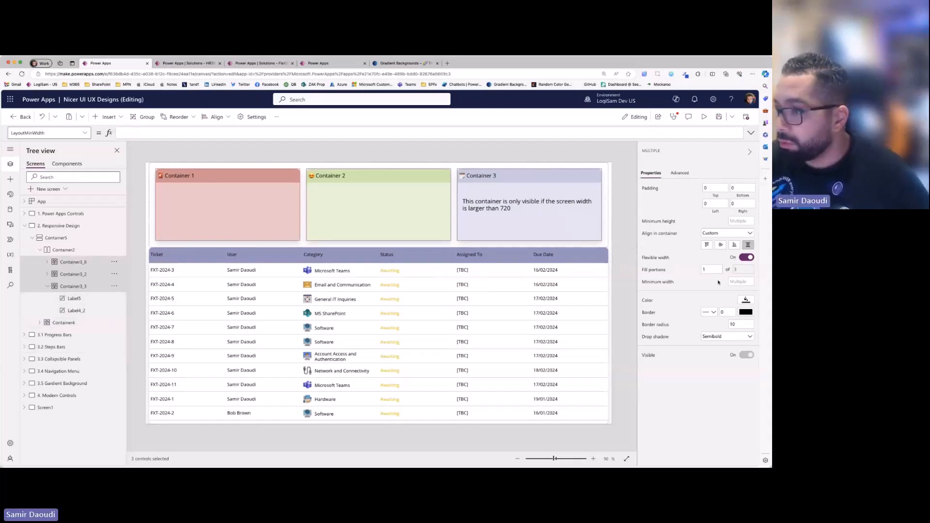
left_click(742, 282)
type("100")
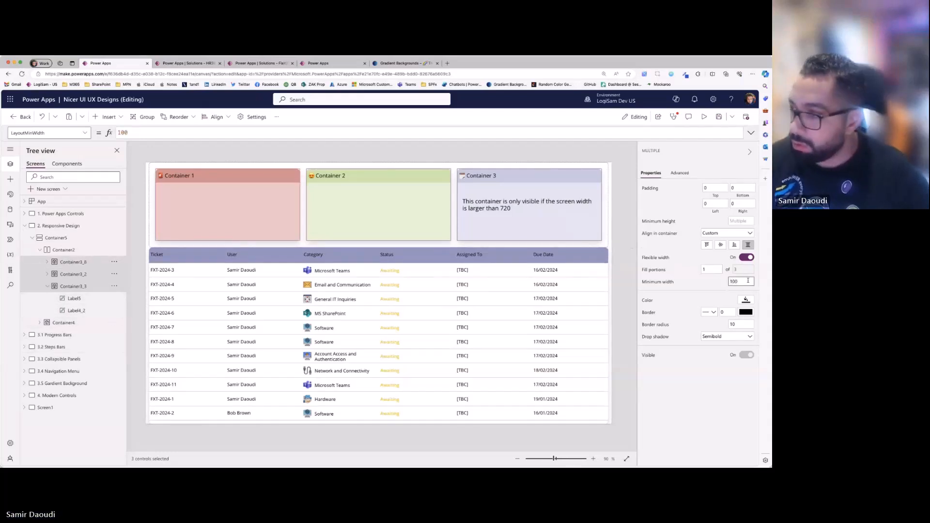
- Preview the screen on a phone in portrait and landscape, and on a tablet in landscape and portrait
left_click(704, 117)
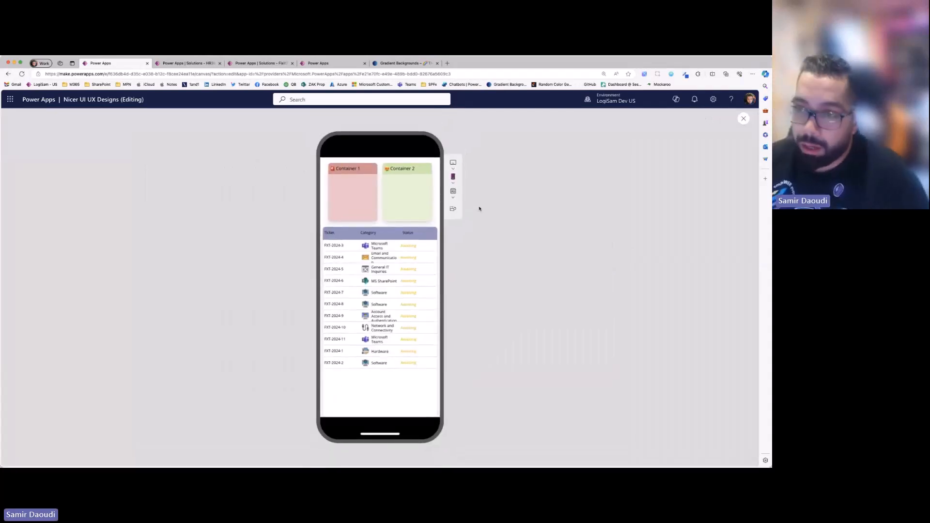
left_click(454, 209)
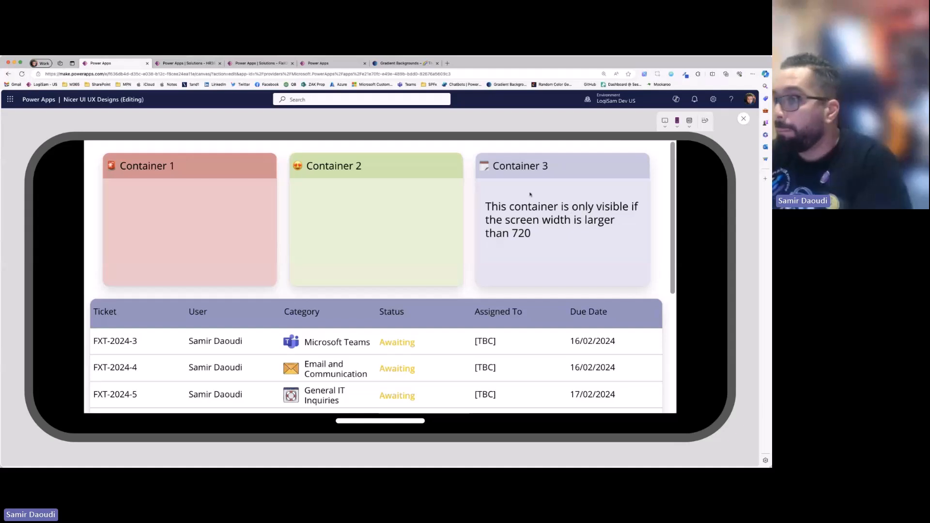
left_click(665, 121)
left_click(666, 150)
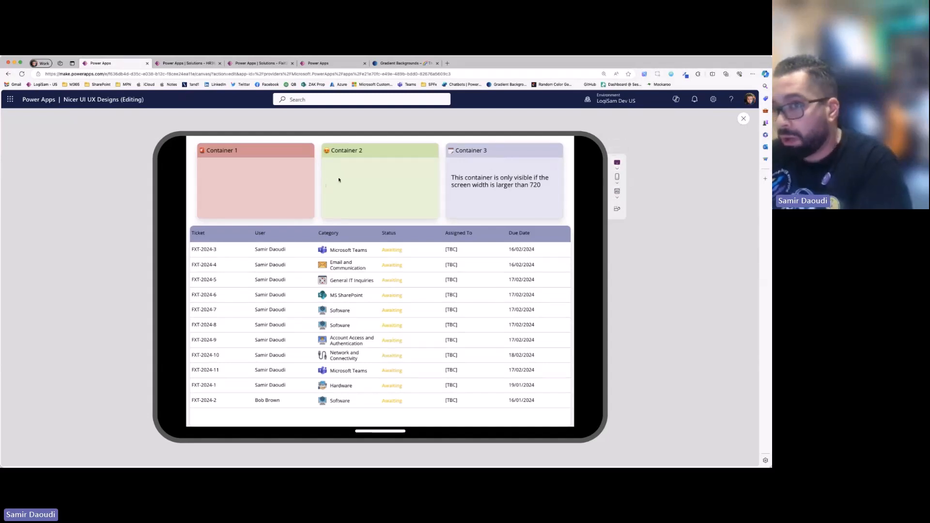
left_click(620, 210)
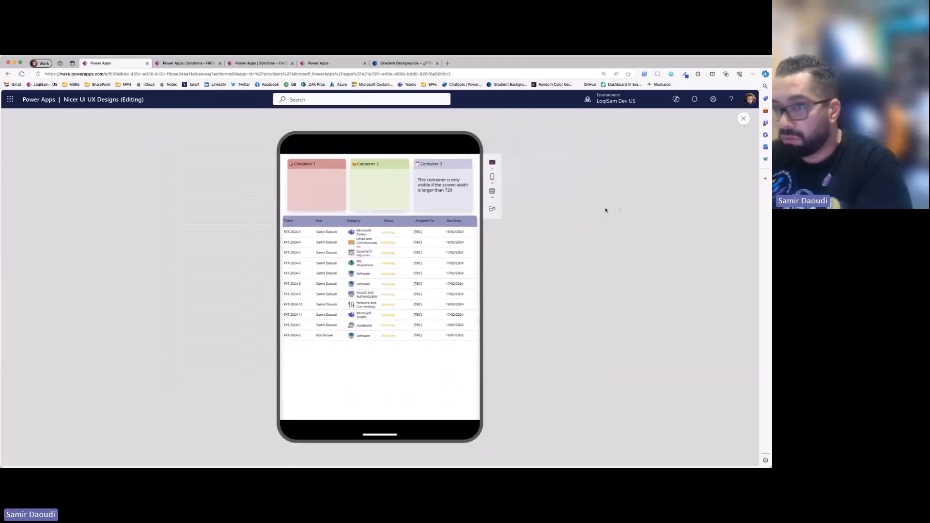
- Set the preview device to Apple iPhone 14 Pro Max, 430 × 932, in portrait
left_click(492, 210)
left_click(618, 211)
left_click(493, 182)
scroll(544, 260, "down", 2)
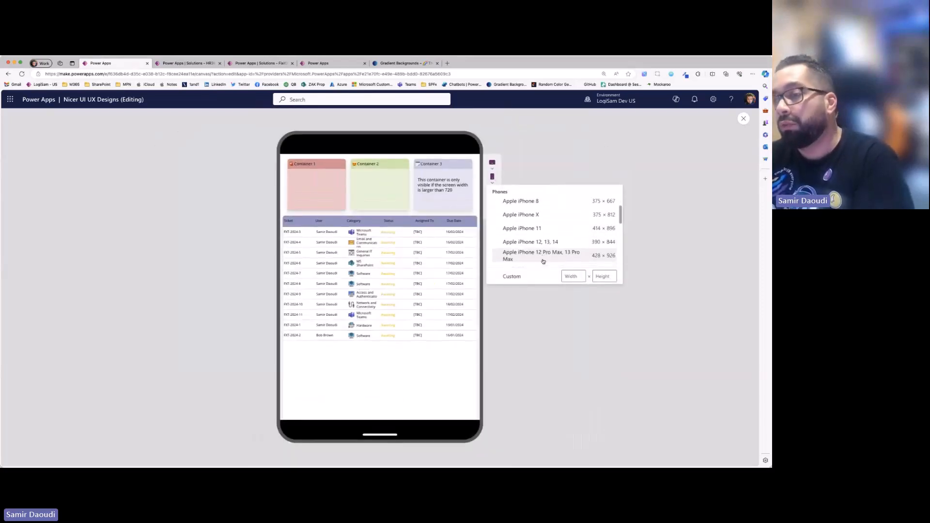
scroll(544, 259, "down", 5)
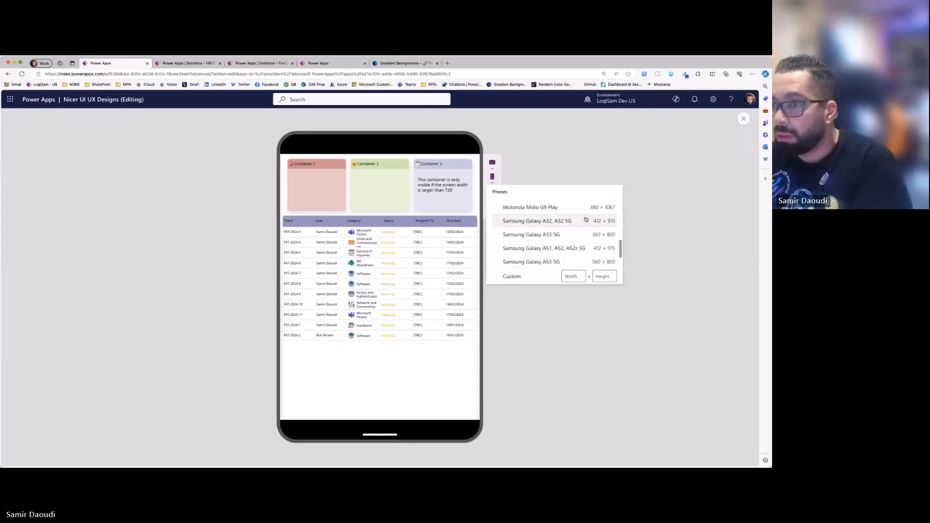
scroll(586, 219, "up", 3)
left_click(557, 229)
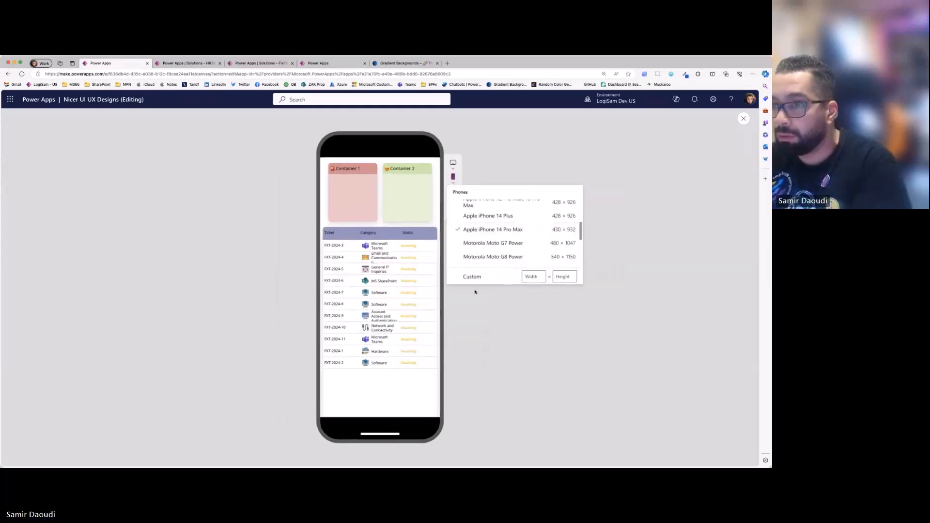
left_click(415, 263)
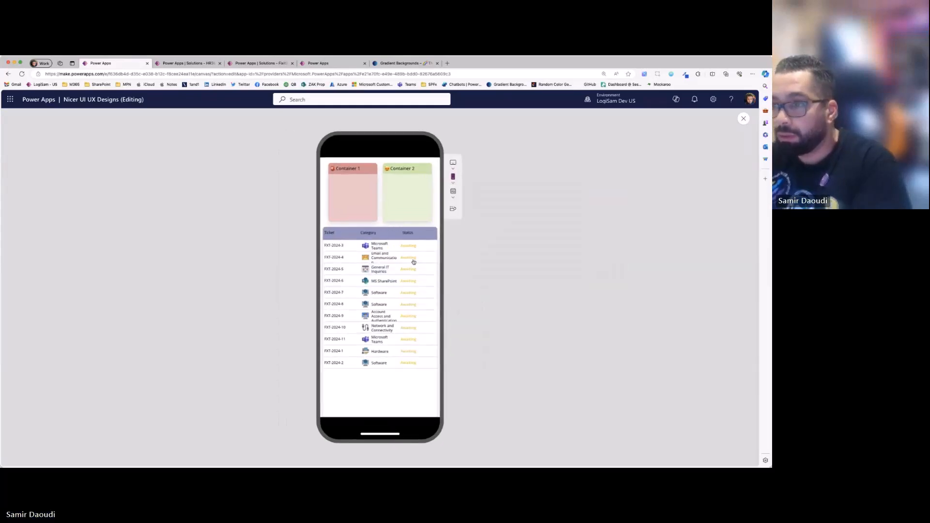
- Compare the responsive screen in landscape and portrait on the phone preview, looking through the ticket table in landscape
left_click(453, 209)
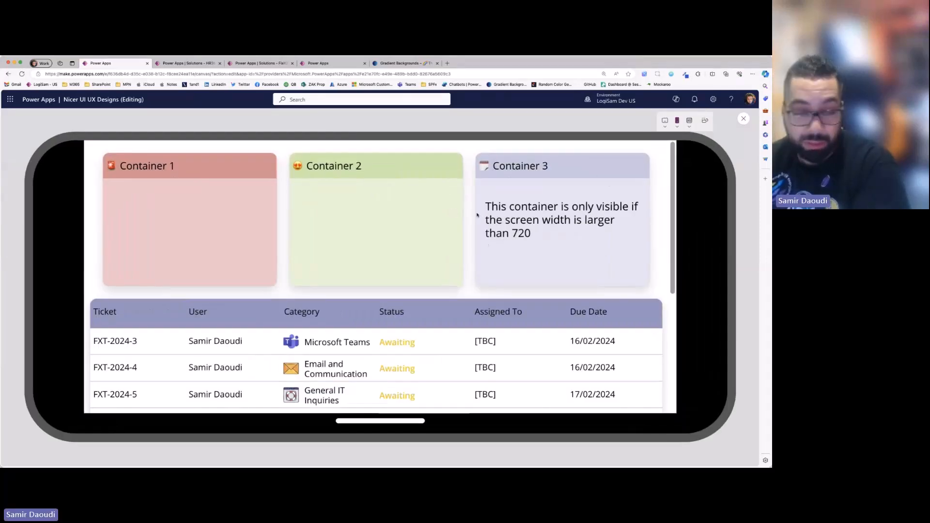
left_click(705, 121)
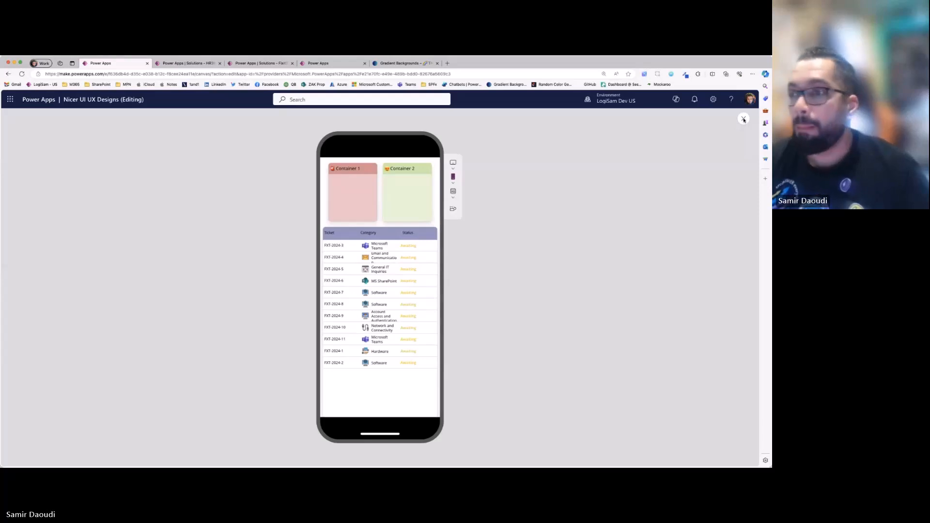
left_click(453, 209)
scroll(620, 283, "down", 5)
scroll(624, 278, "up", 5)
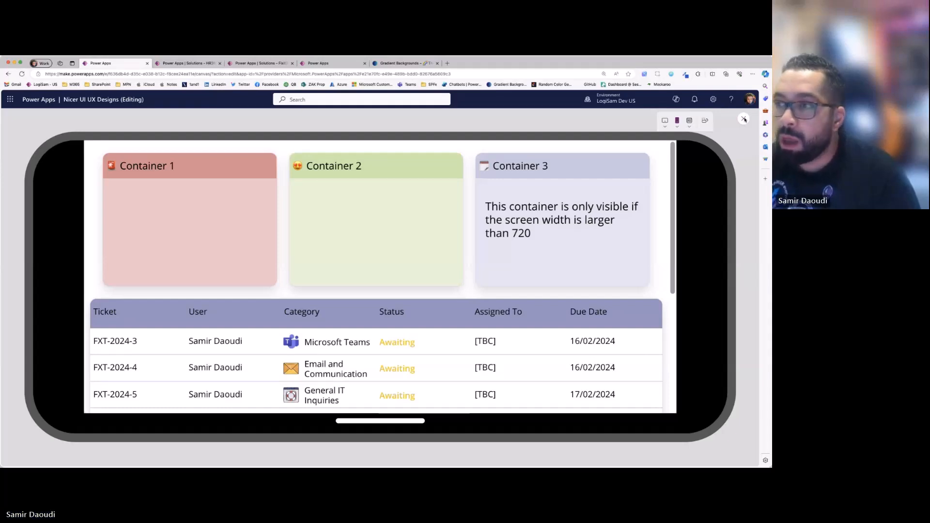
left_click(705, 120)
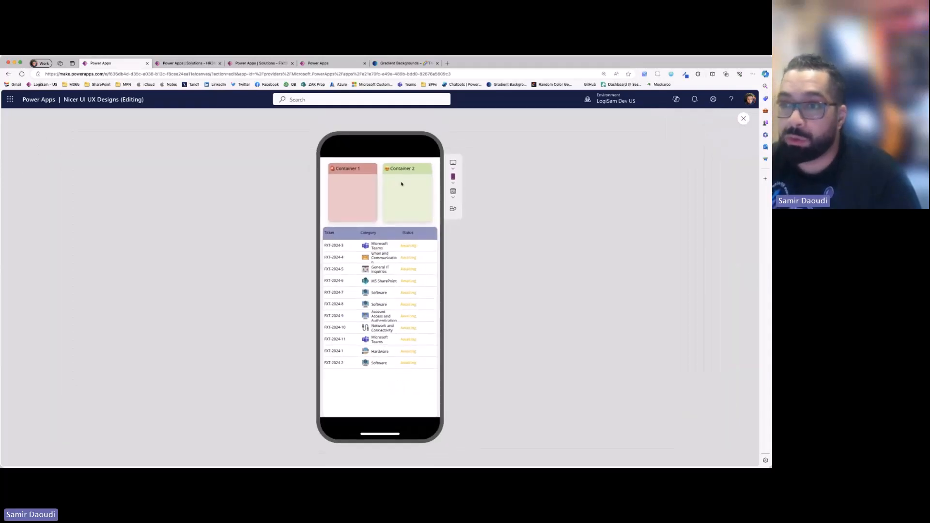
left_click(453, 210)
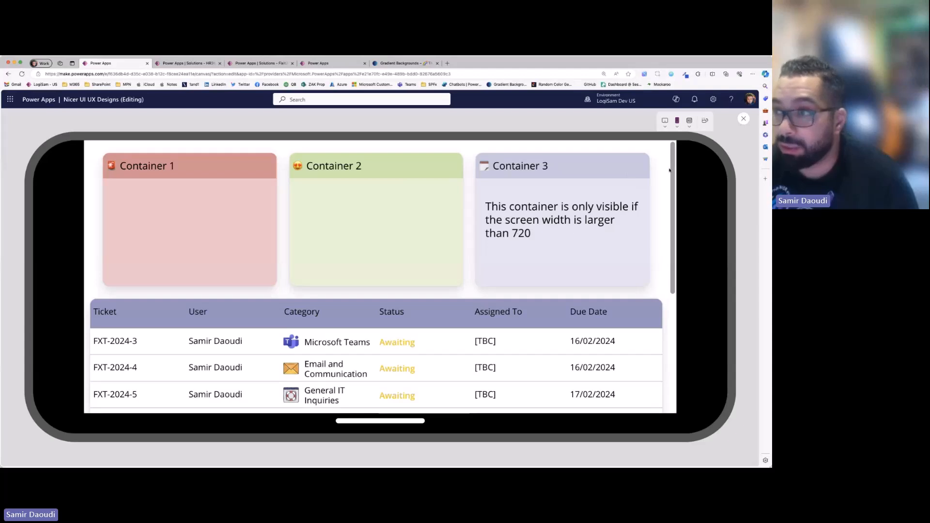
left_click(704, 121)
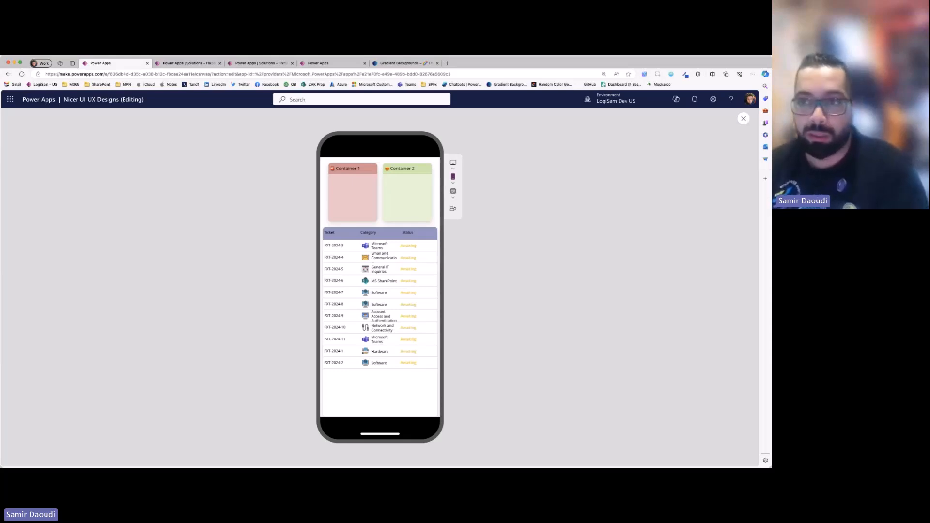
- Switch to the HR365 - Self Service app and preview its home screen at the Apple iPhone 8 size, 375 × 667
left_click(326, 63)
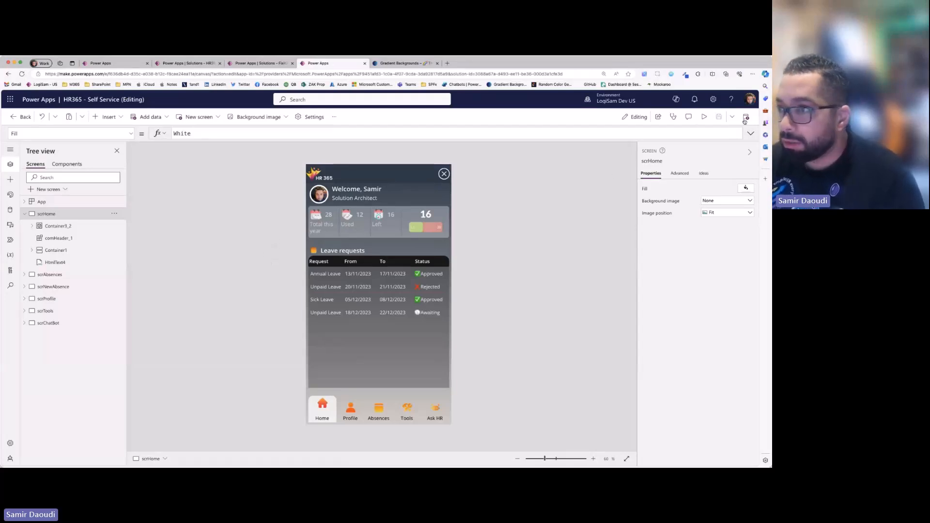
left_click(704, 117)
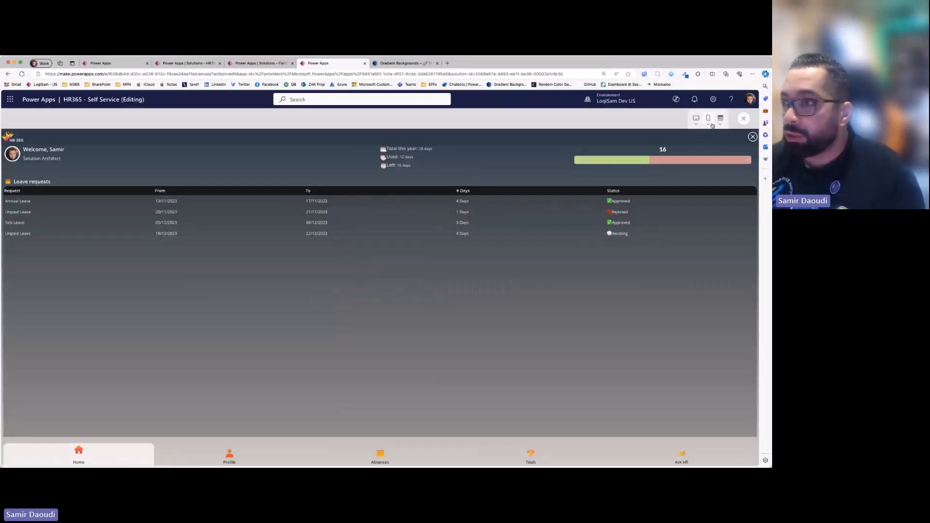
left_click(696, 119)
left_click(709, 118)
left_click(699, 202)
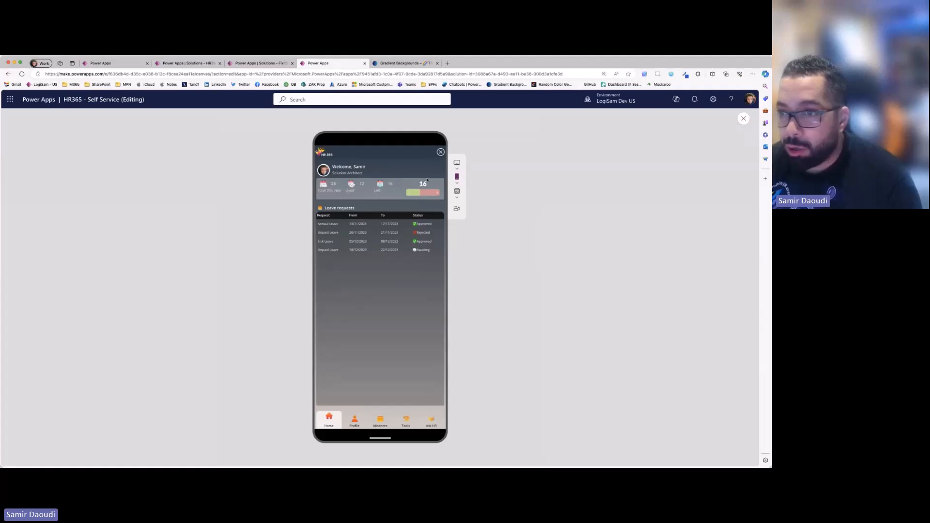
left_click(457, 180)
left_click(504, 205)
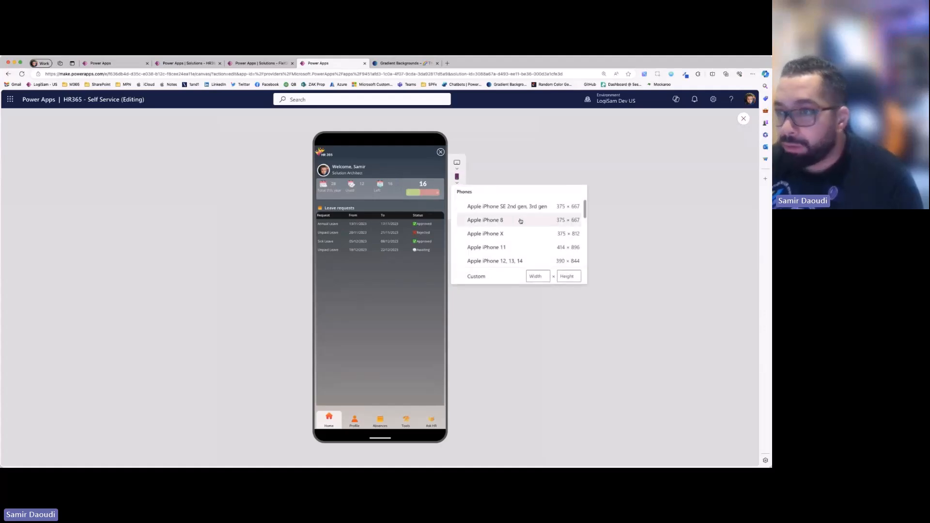
left_click(521, 219)
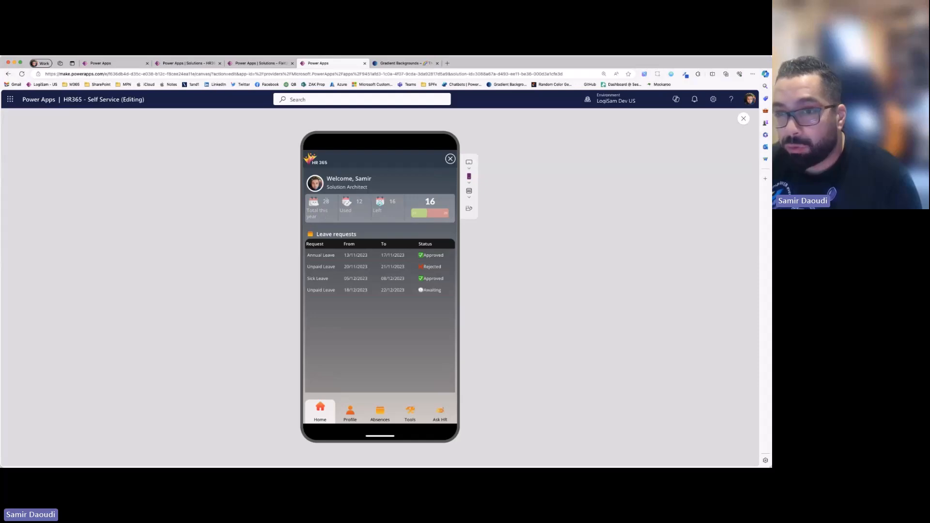
- Compare the home screen's welcome header, leave summary and leave requests table in portrait and landscape
left_click_drag(327, 201, 364, 204)
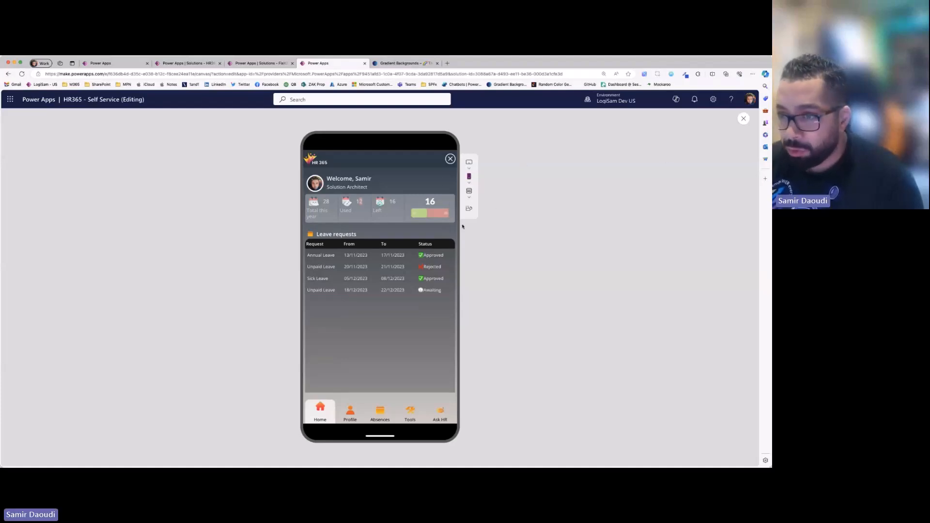
left_click(469, 210)
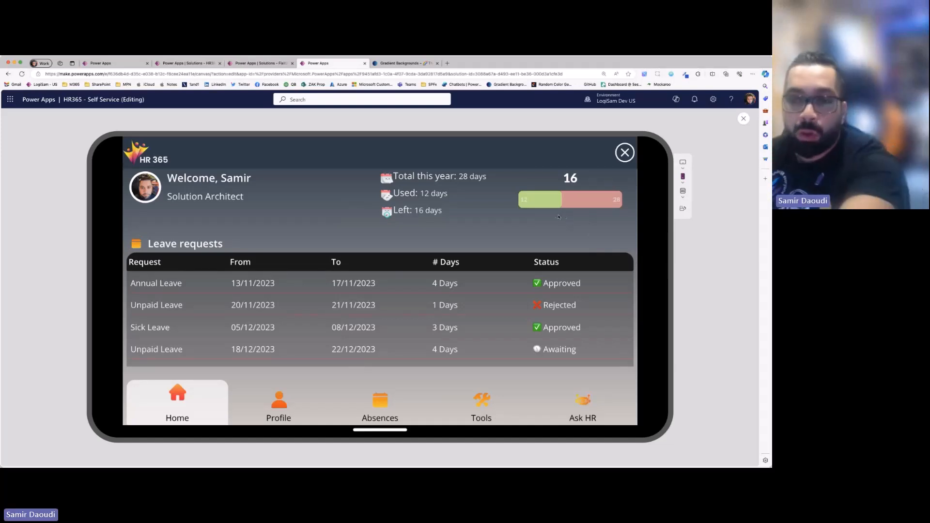
left_click(683, 208)
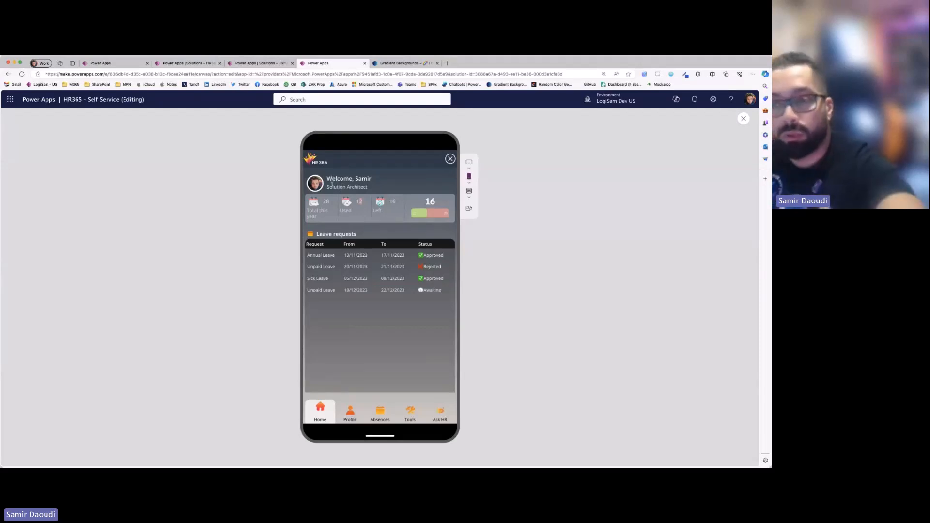
left_click_drag(329, 187, 415, 179)
left_click(415, 180)
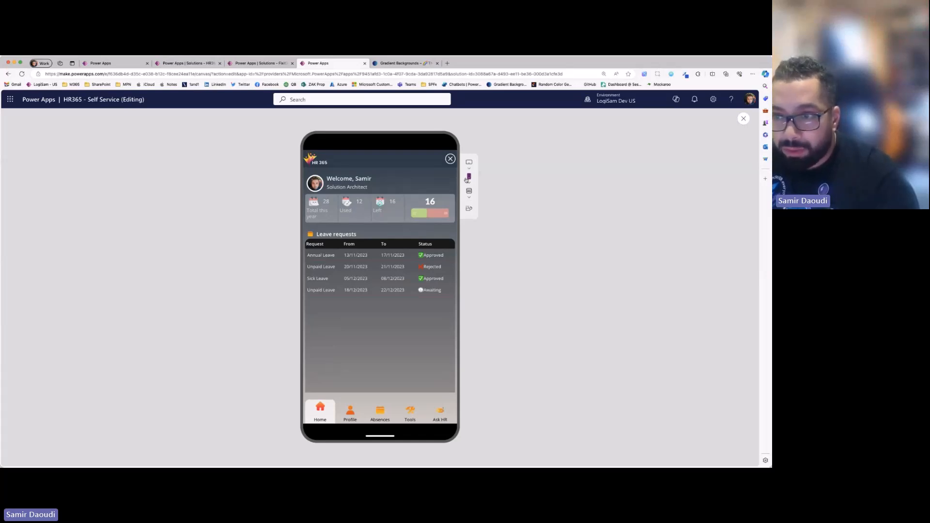
left_click(470, 209)
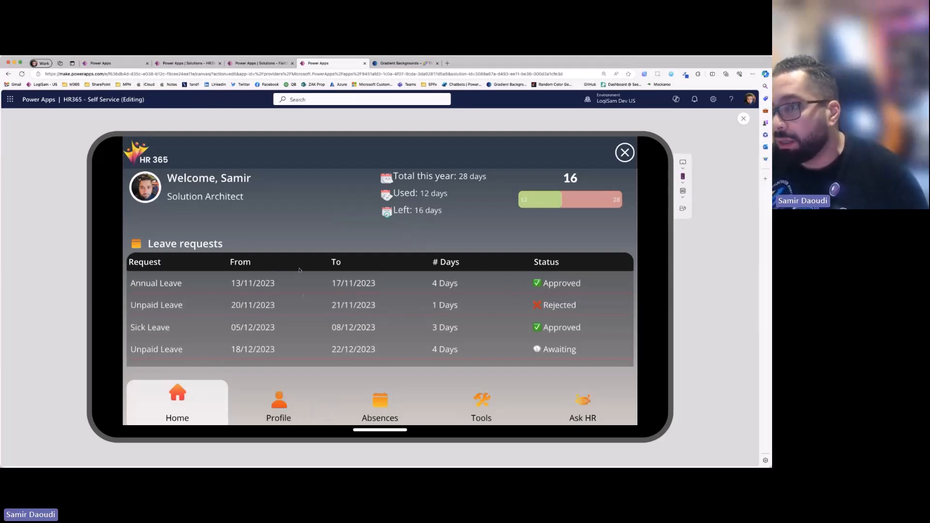
- Visit the Profile, Absences, New Absence, Ask HR and Home screens in landscape, and rotate the preview back to portrait
left_click(279, 405)
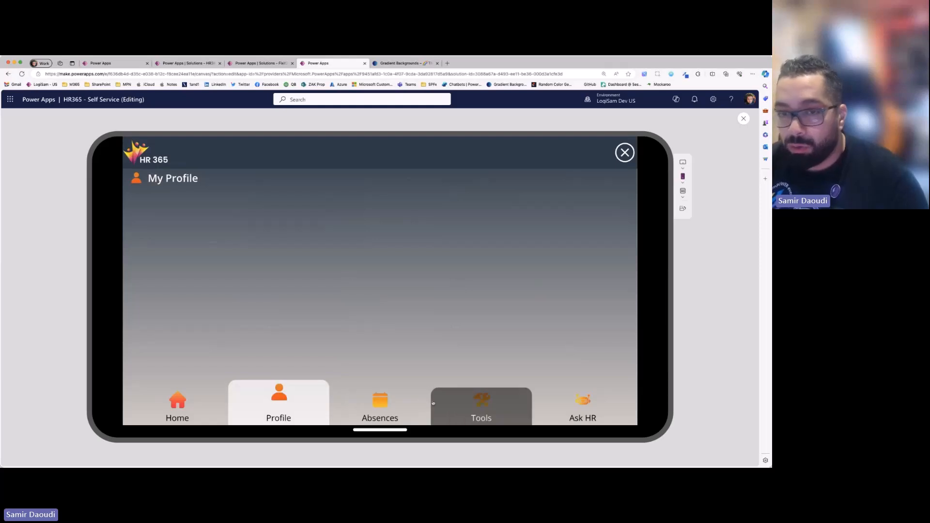
left_click(402, 404)
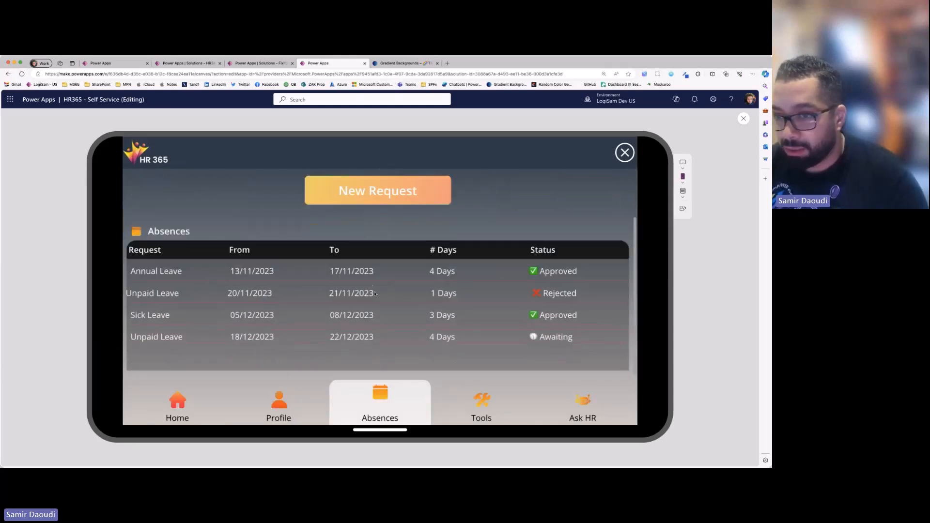
left_click(381, 261)
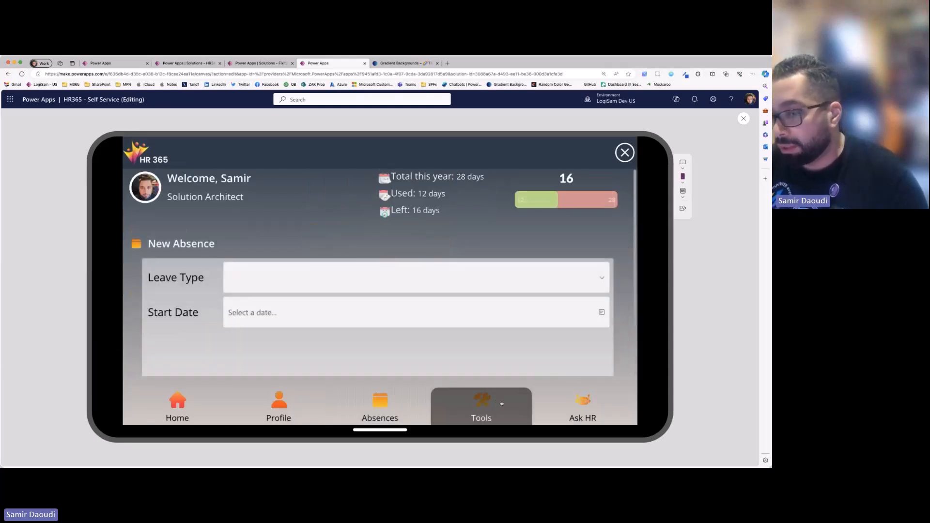
left_click(566, 409)
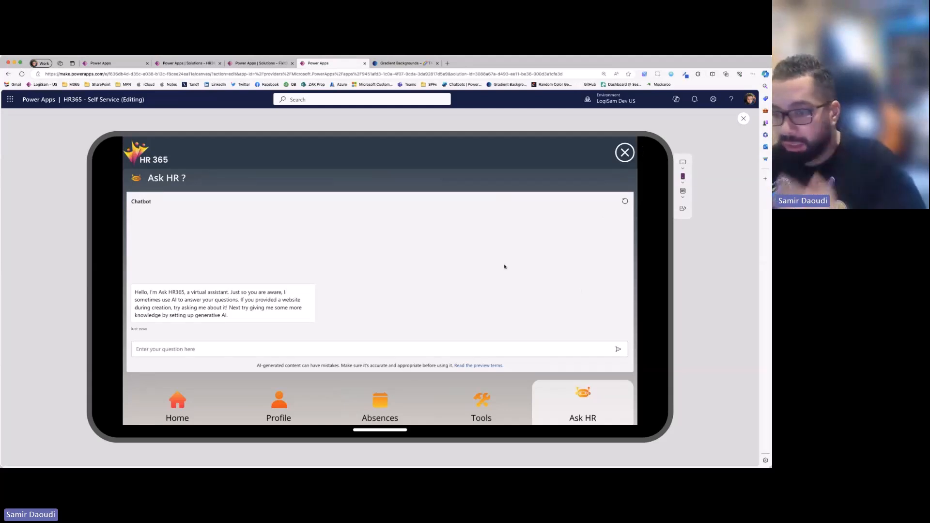
left_click(188, 396)
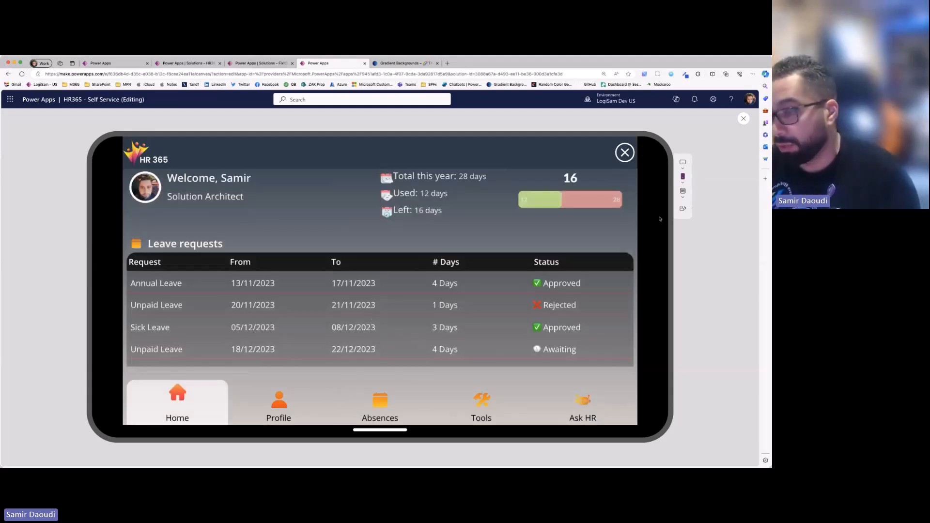
left_click(682, 208)
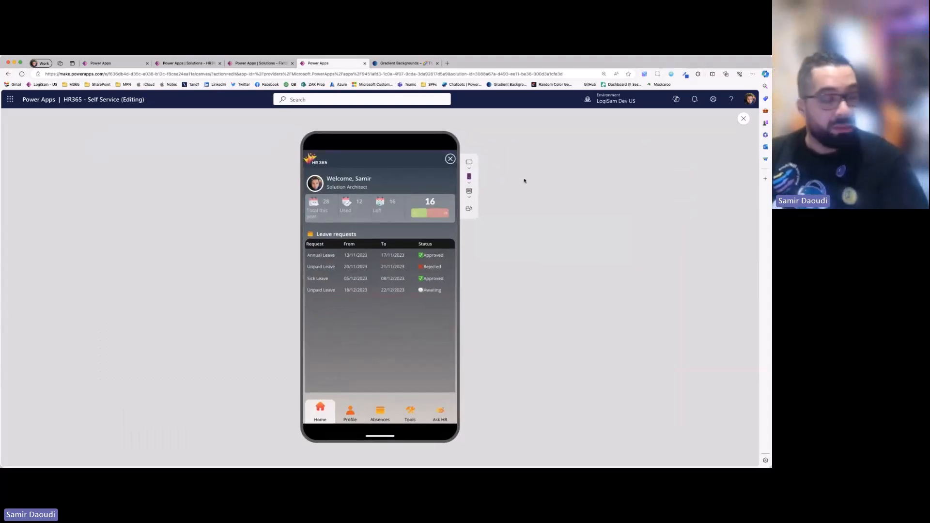
- Return to the Nicer UI UX Designs app, preview the responsive screen in landscape and portrait again, and close the preview
left_click(110, 67)
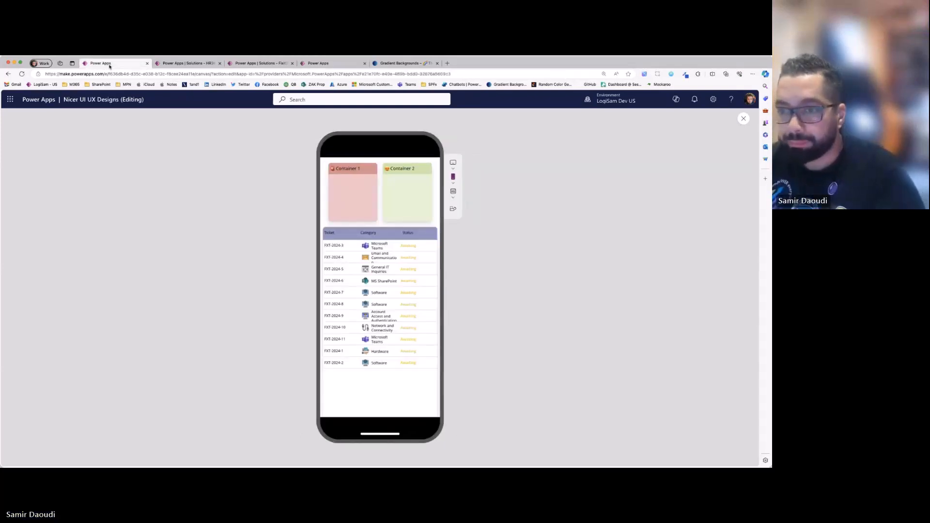
left_click(744, 119)
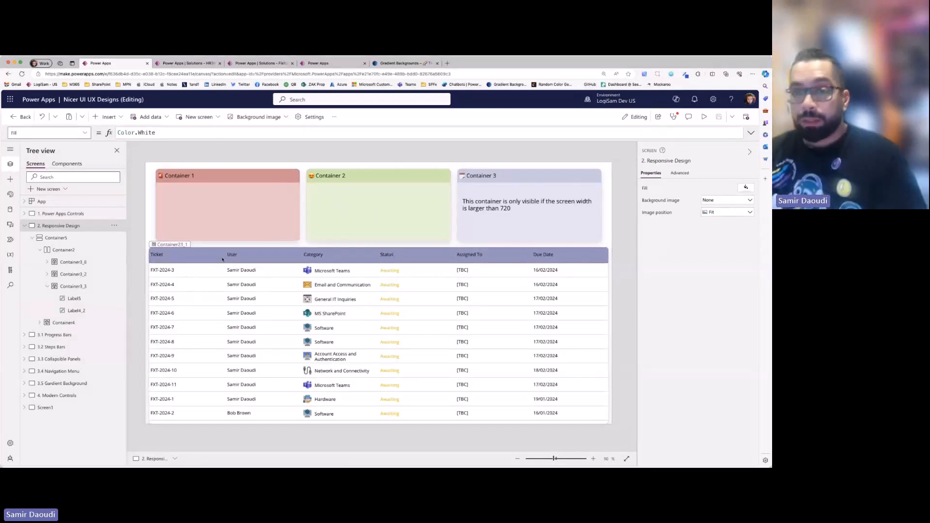
left_click(704, 117)
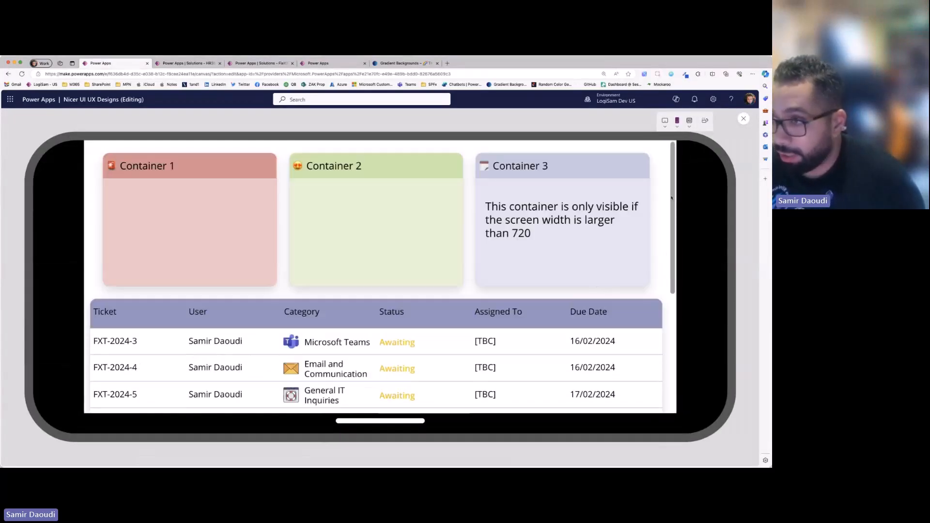
left_click(706, 121)
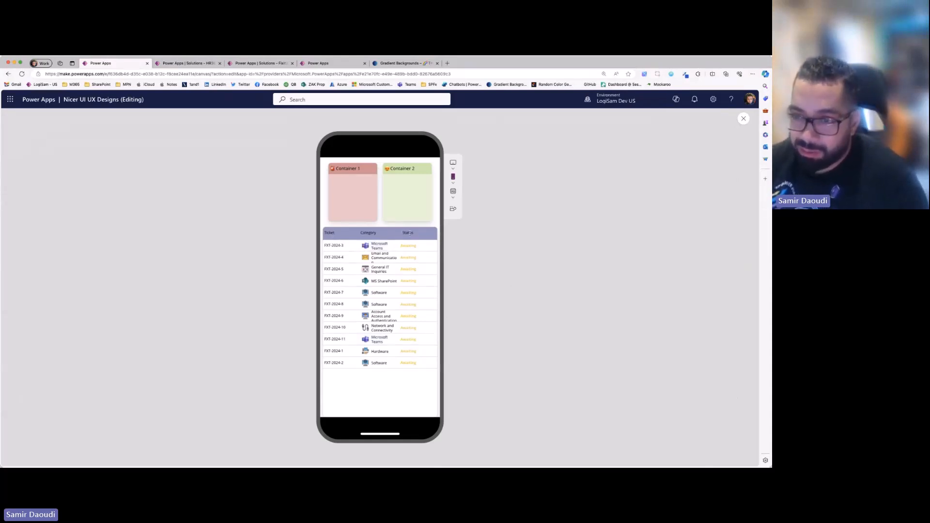
left_click(454, 213)
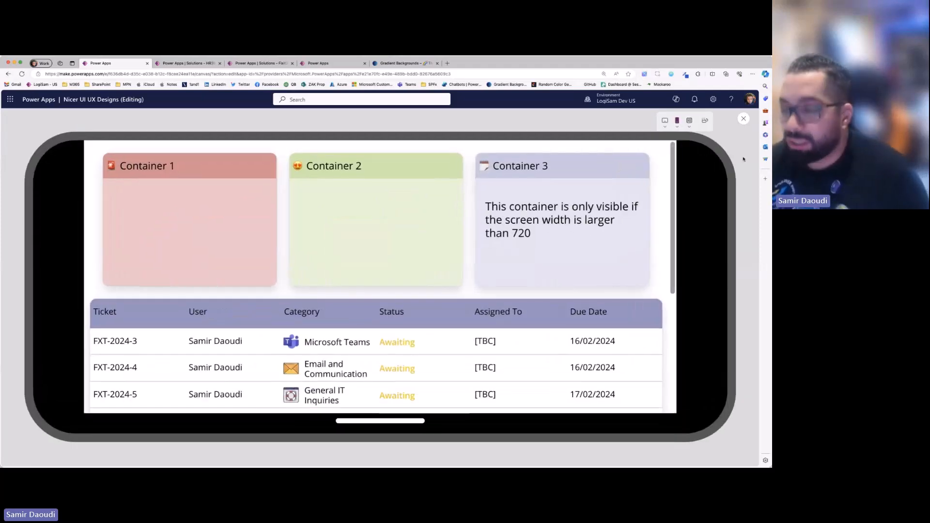
left_click(744, 118)
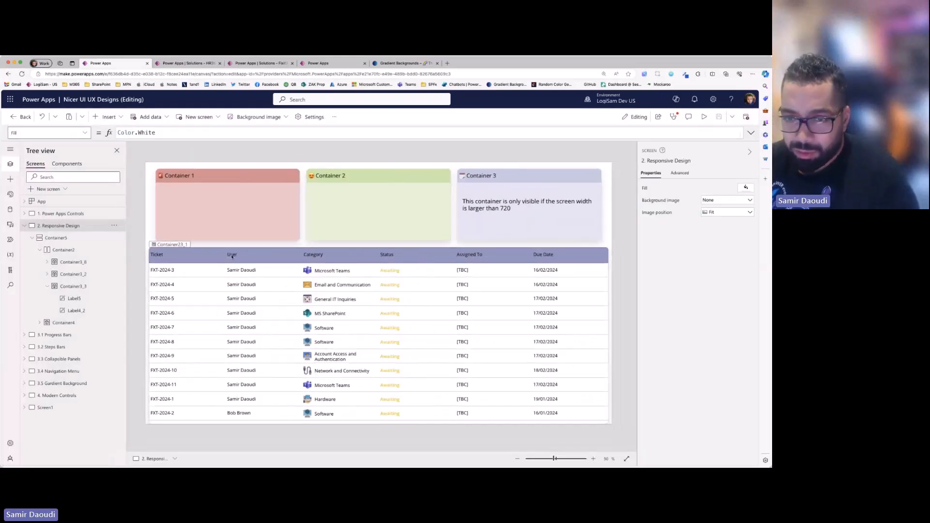
- Inspect the properties of the Ticket header label and the horizontal container around the table headers, and reopen the preview
left_click(232, 257)
left_click(161, 256)
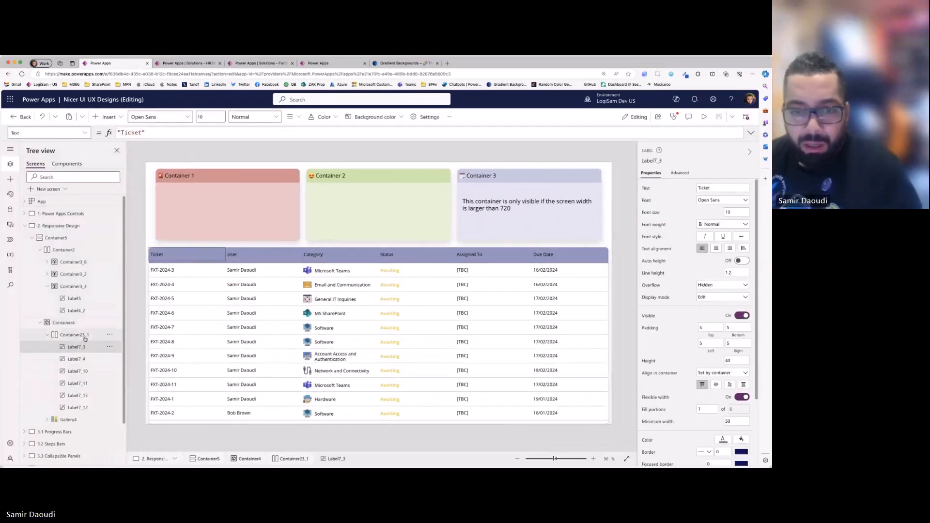
left_click(87, 334)
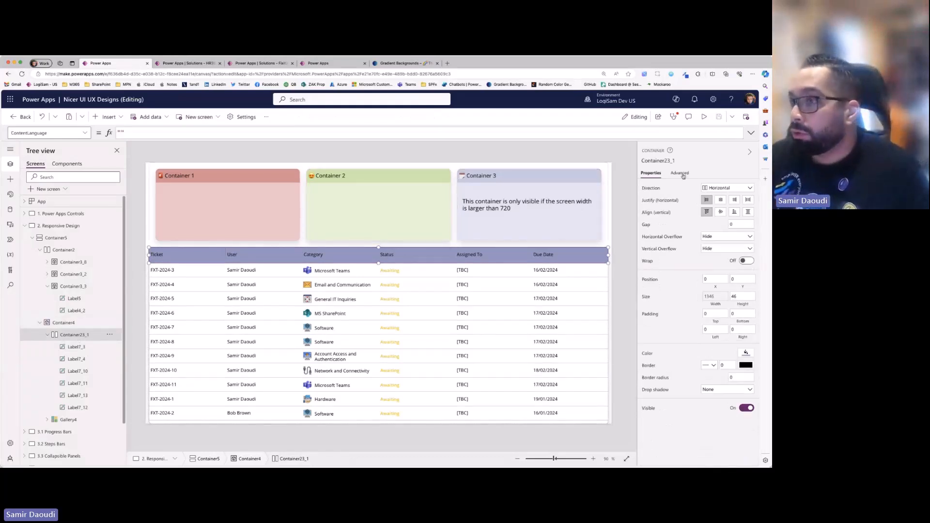
left_click(704, 117)
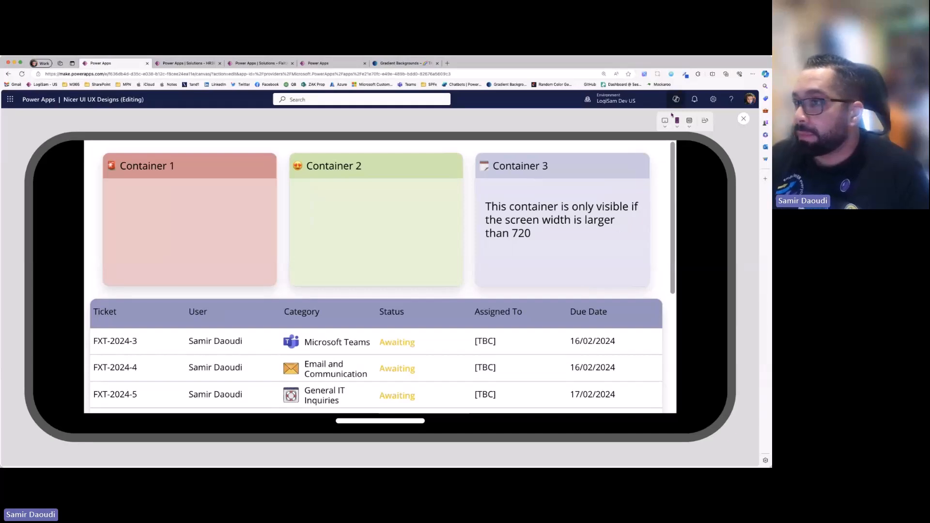
- Preview the responsive screen at canvas size and then at window size, and close the preview
left_click(690, 122)
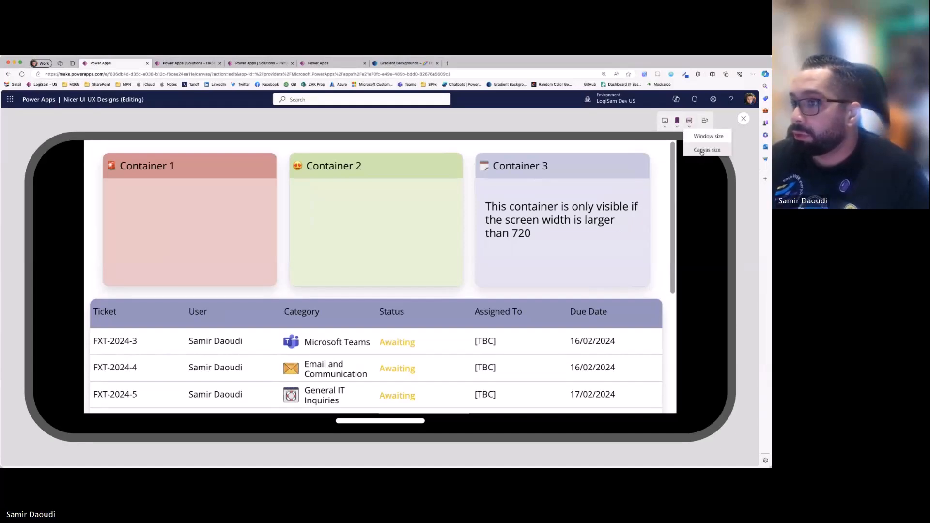
left_click(701, 151)
left_click(746, 120)
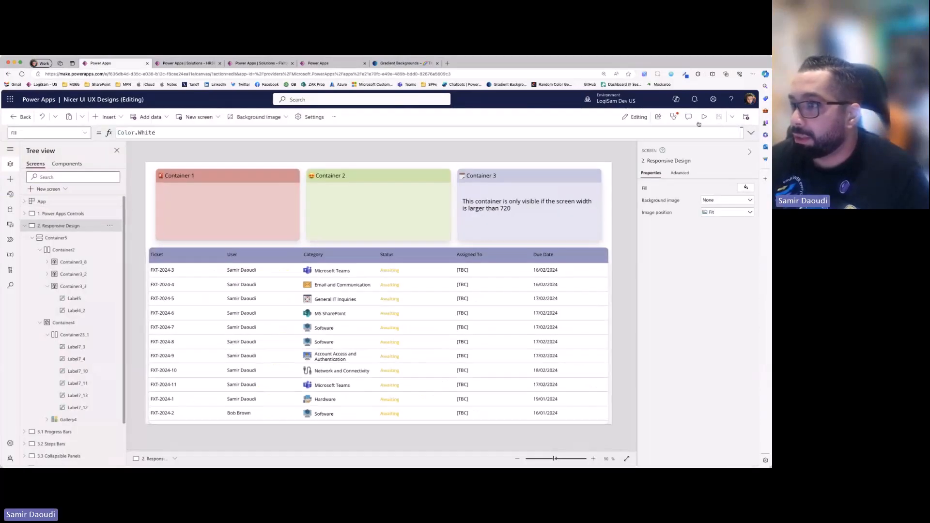
left_click(702, 118)
left_click(614, 221)
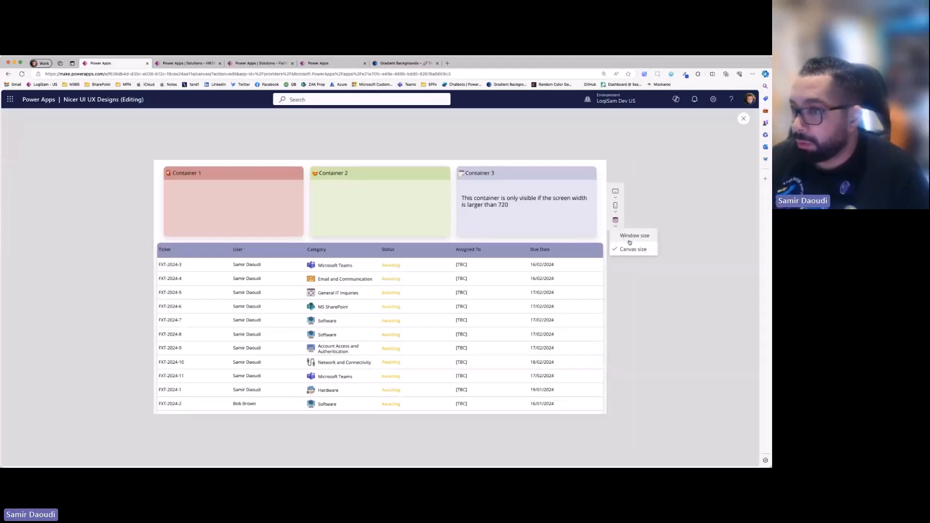
left_click(631, 247)
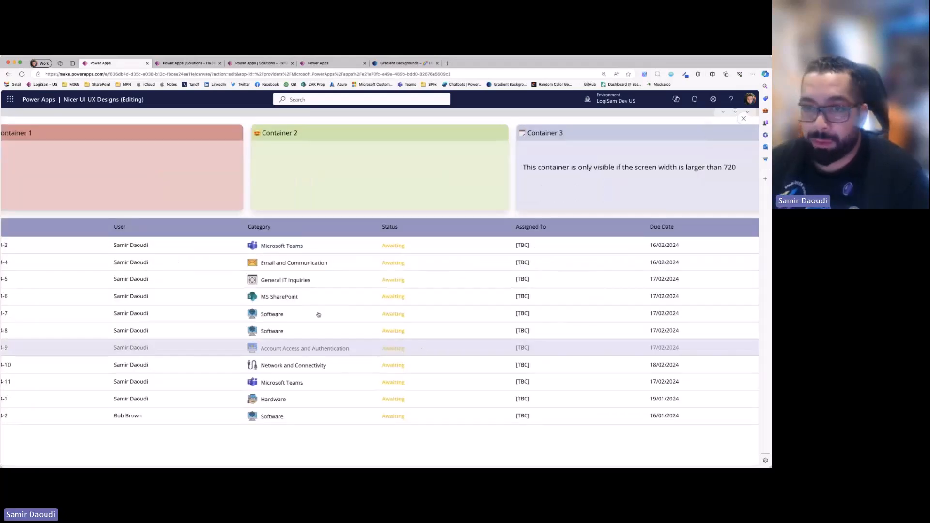
left_click(745, 120)
left_click(703, 118)
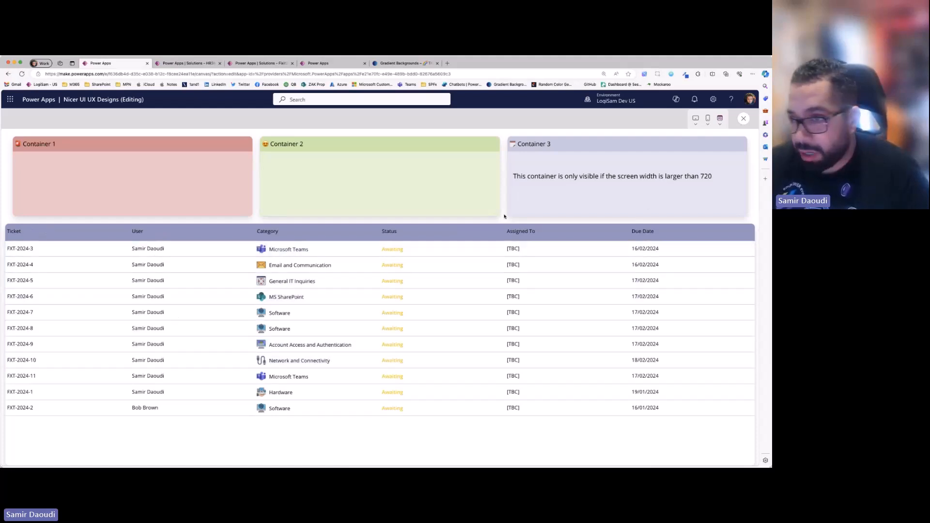
left_click(745, 120)
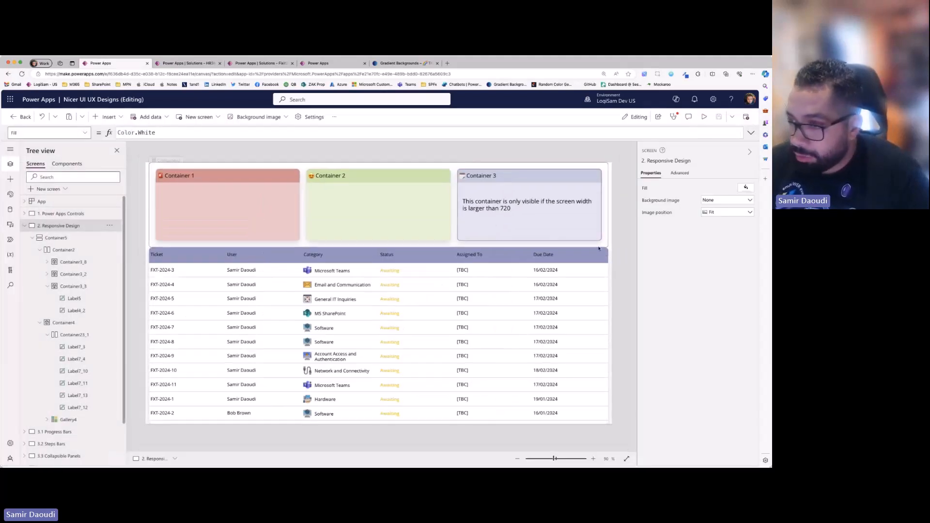
- Inspect the horizontal container around the table headers and step through its individual header labels
left_click(58, 336)
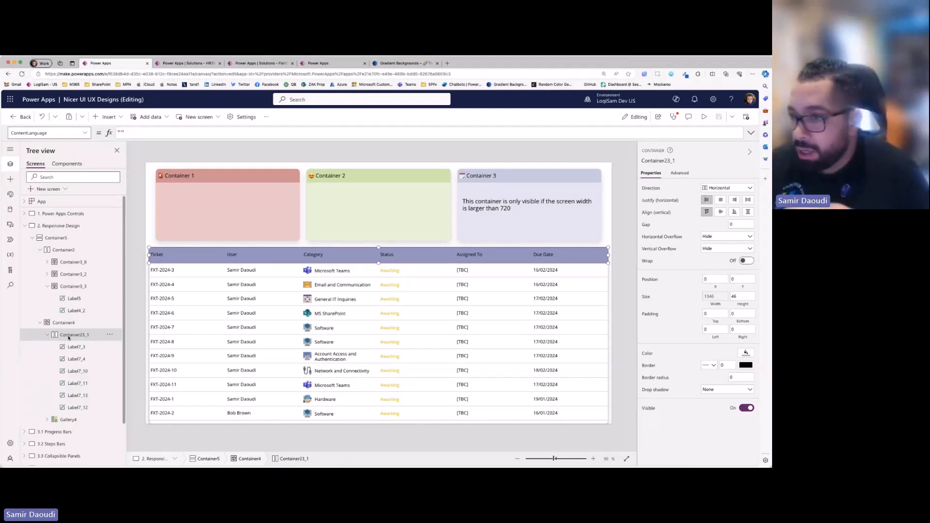
left_click(68, 347)
left_click(69, 359)
left_click(71, 371)
left_click(72, 384)
left_click(73, 395)
left_click(75, 408)
left_click(80, 383)
left_click(80, 360)
left_click(78, 347)
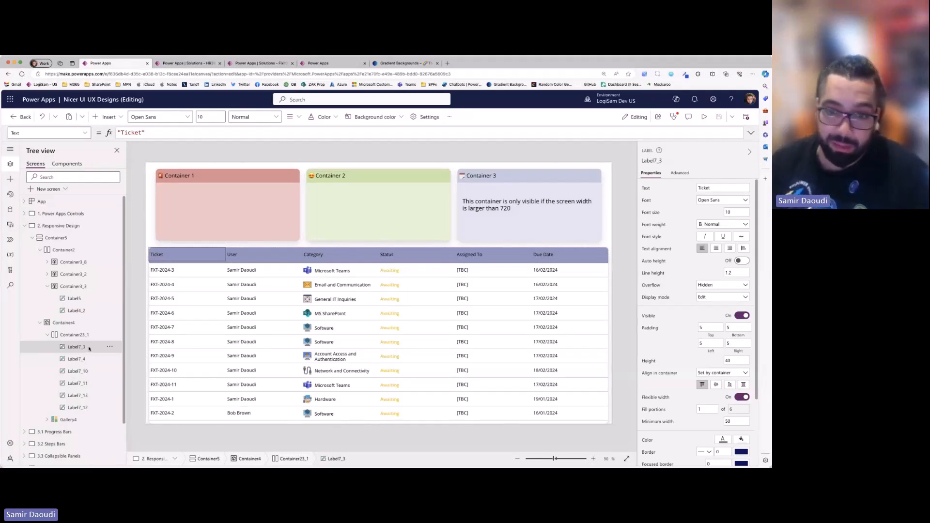
- Inspect the tickets gallery and the btnHome_SelectTicket button inside it, and check the row highlight in a preview
left_click(73, 419)
left_click(47, 420)
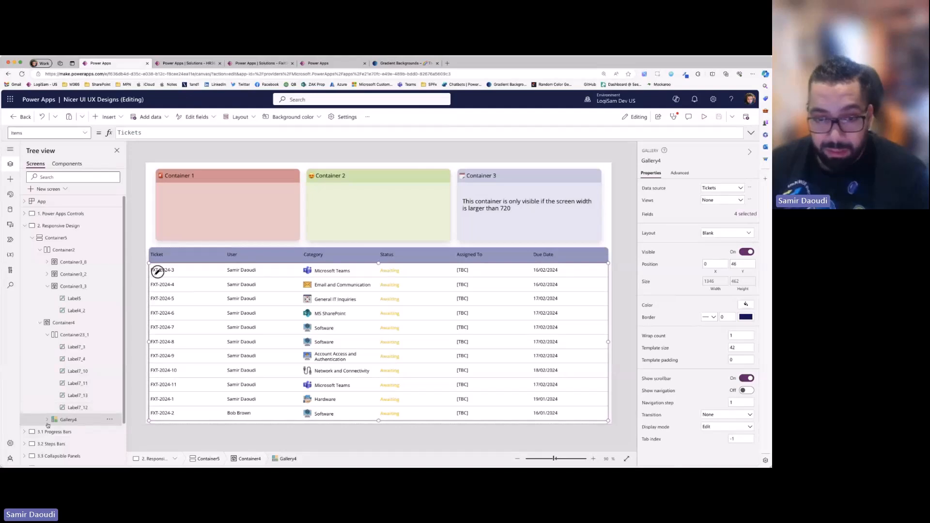
scroll(67, 397, "down", 2)
left_click(72, 385)
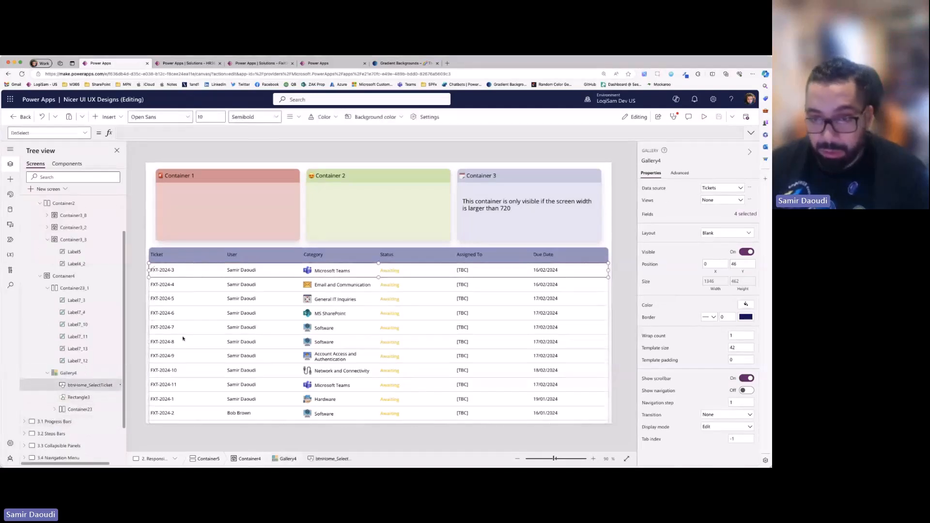
left_click(704, 117)
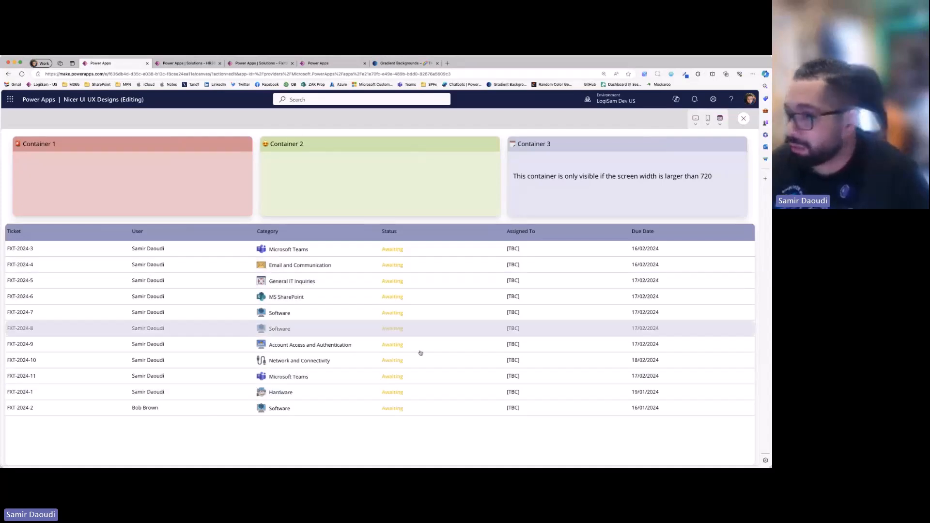
left_click(744, 118)
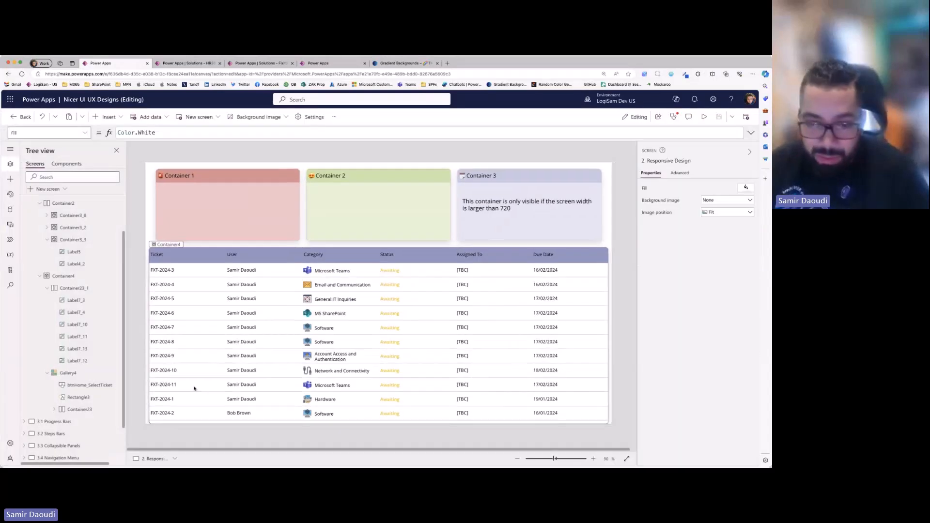
- Set the tickets gallery's transition to Push, then open and close a preview of the screen
left_click(68, 373)
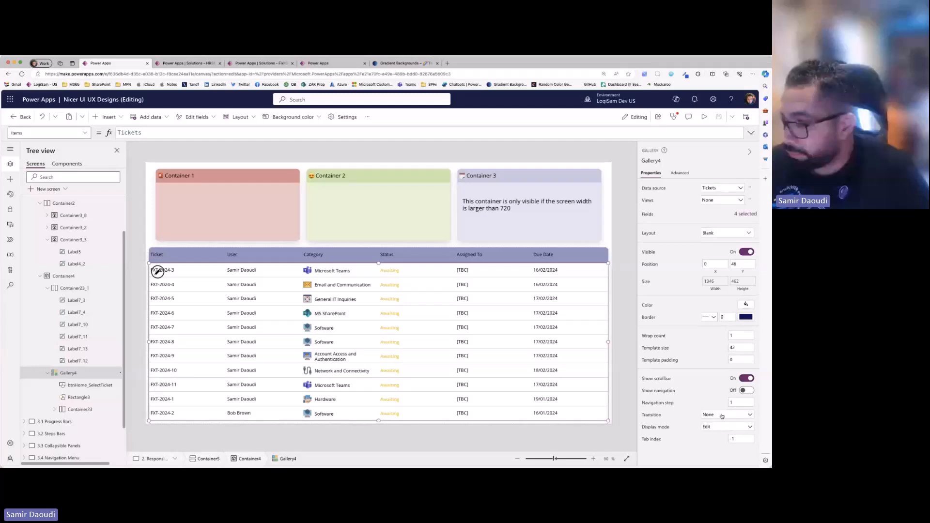
left_click(723, 416)
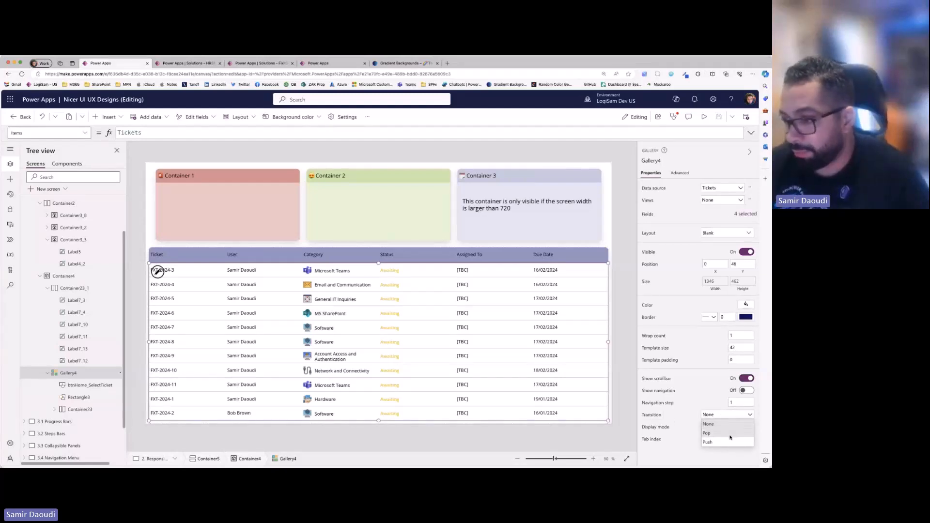
left_click(708, 442)
left_click(704, 116)
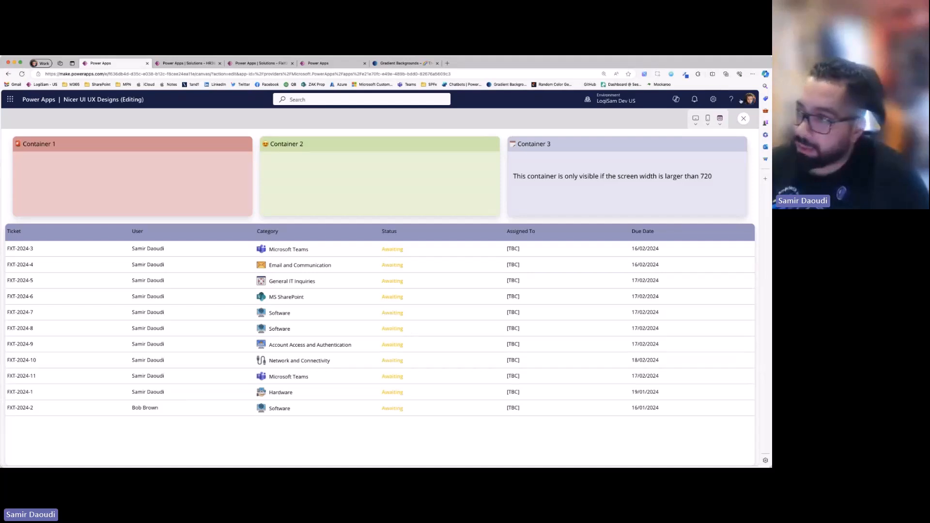
left_click(744, 119)
- Inspect the custom hover fill colour of the btnHome_SelectTicket button and try the row hover effect in a preview
left_click(85, 388)
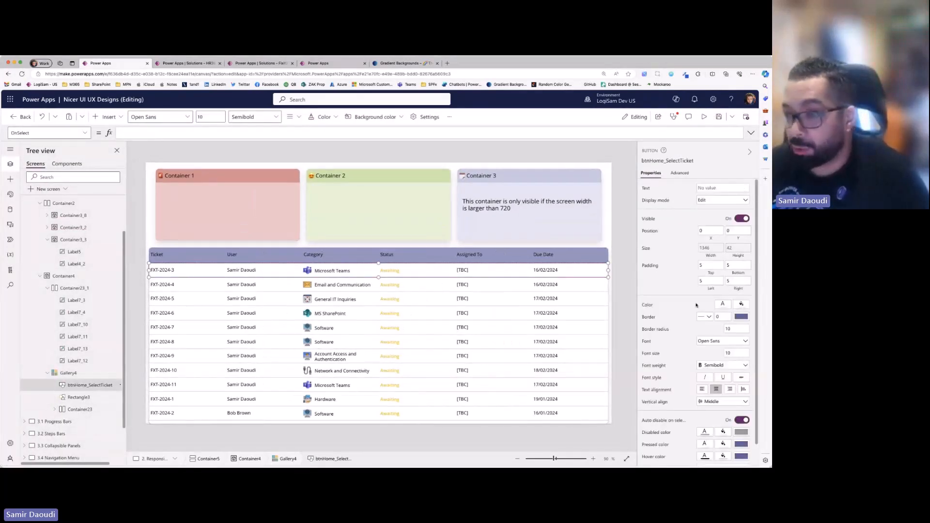
left_click(727, 458)
left_click(652, 319)
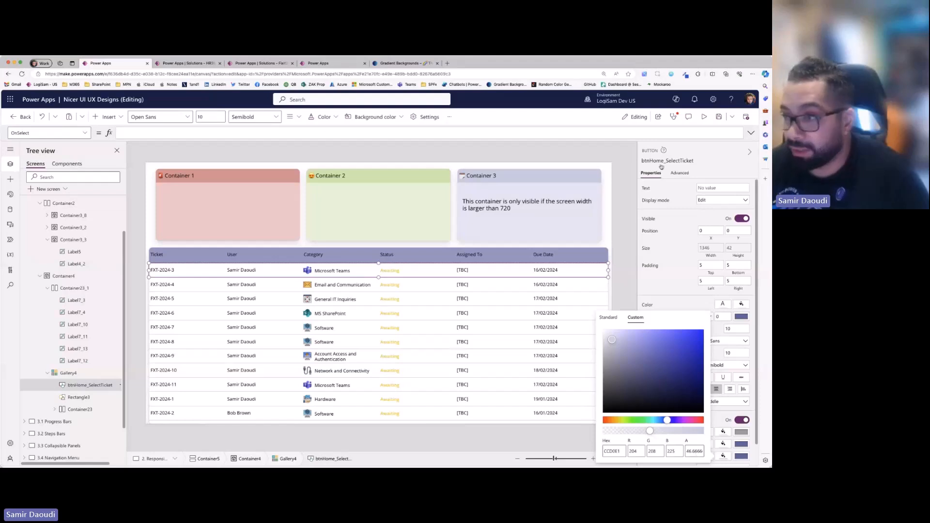
left_click(704, 117)
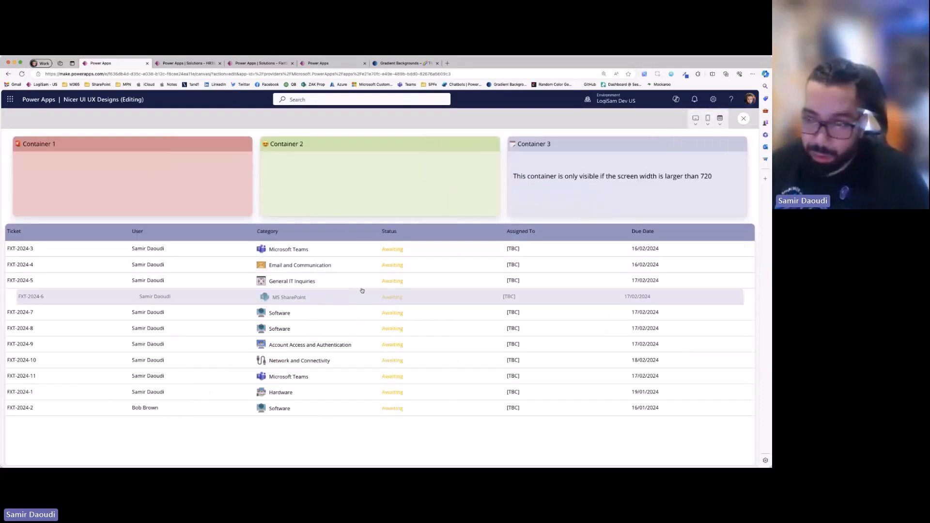
left_click(744, 118)
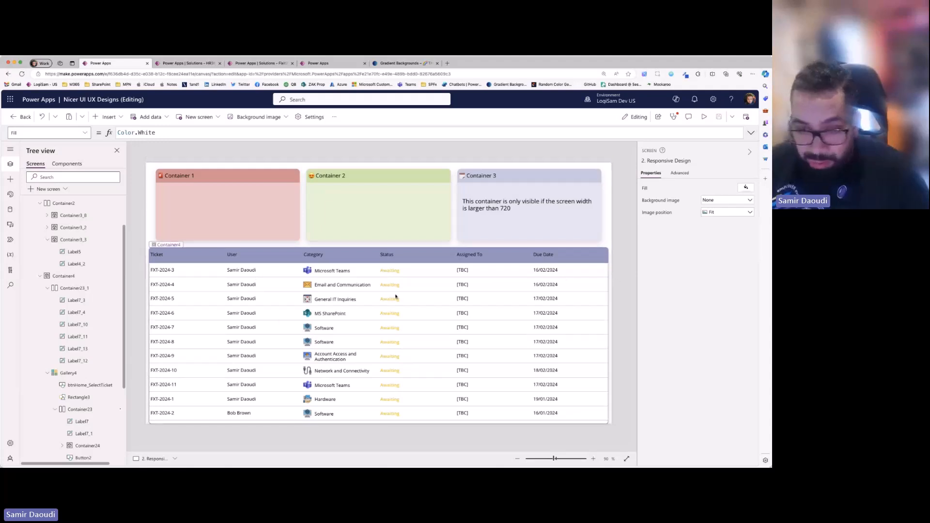
- Inspect the gallery's separator rectangle, its horizontal row container, and the row's user, category and status controls
left_click(102, 400)
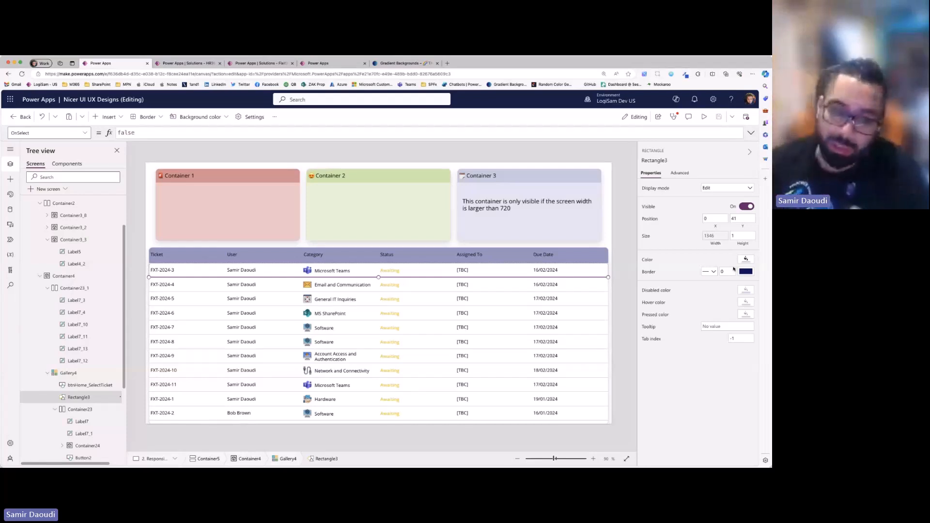
left_click(176, 262)
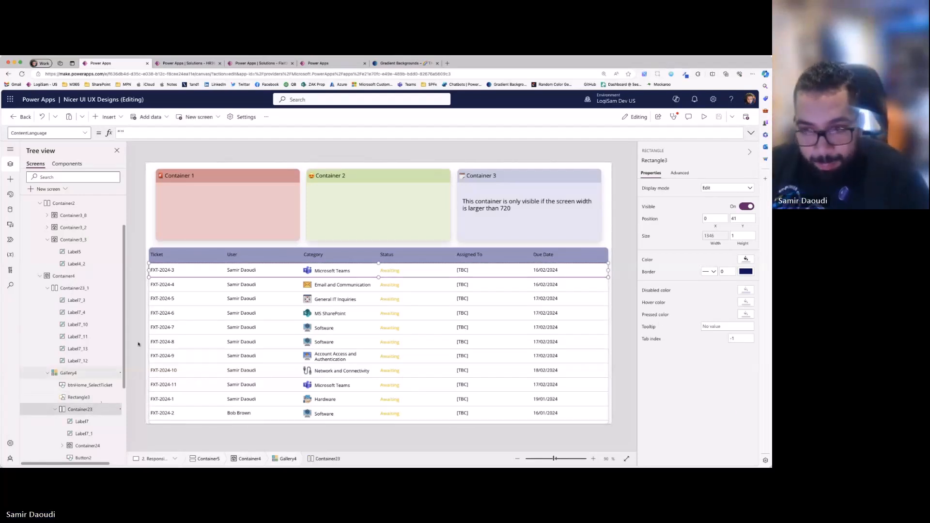
left_click(82, 421)
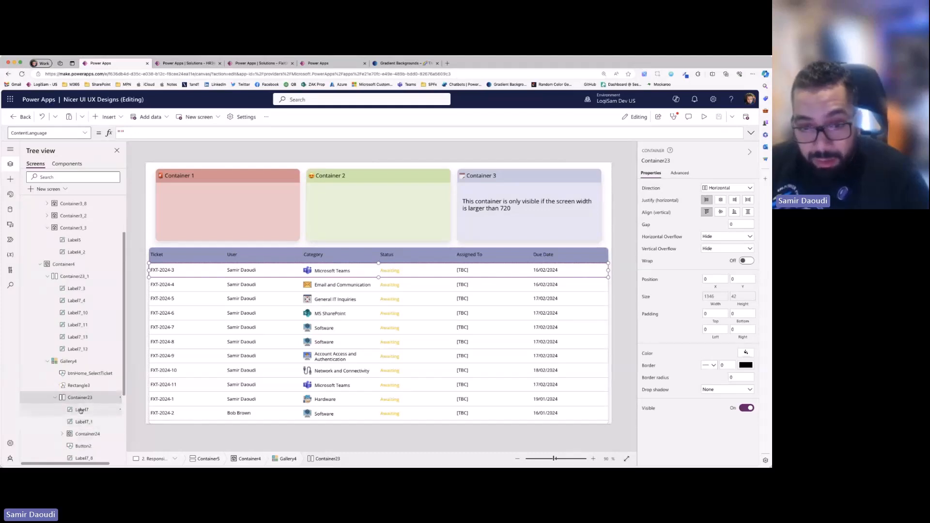
left_click(86, 422)
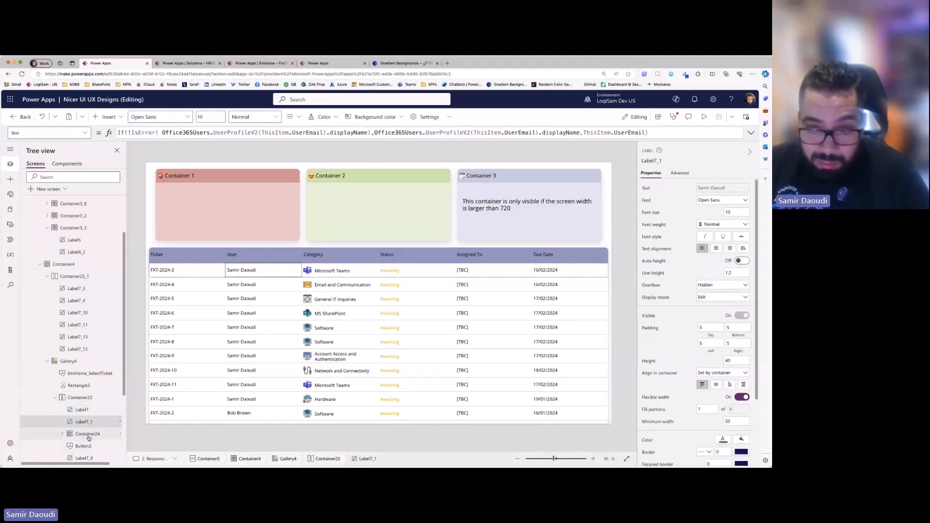
left_click(87, 435)
left_click(84, 446)
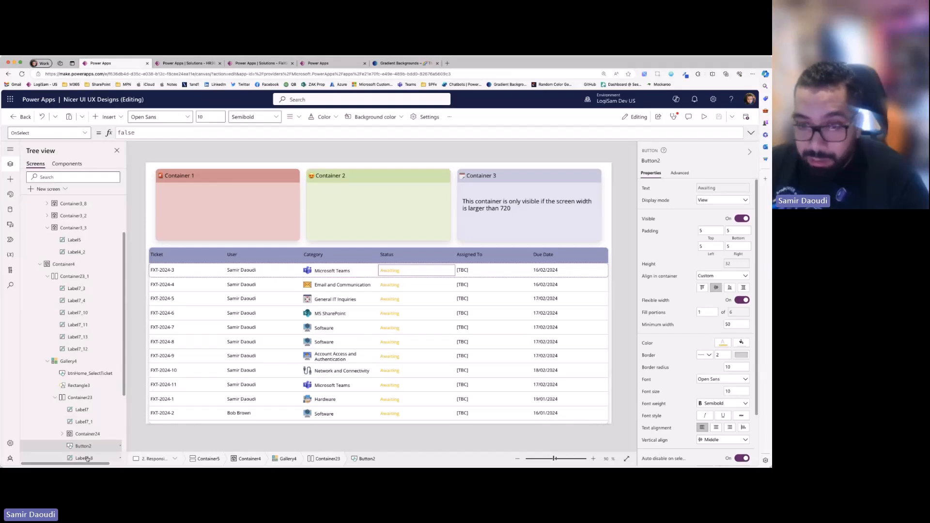
- Review each control in the gallery's row container, from the ticket name label to the Due Date and Assigned To labels
scroll(87, 459, "down", 2)
left_click(87, 369)
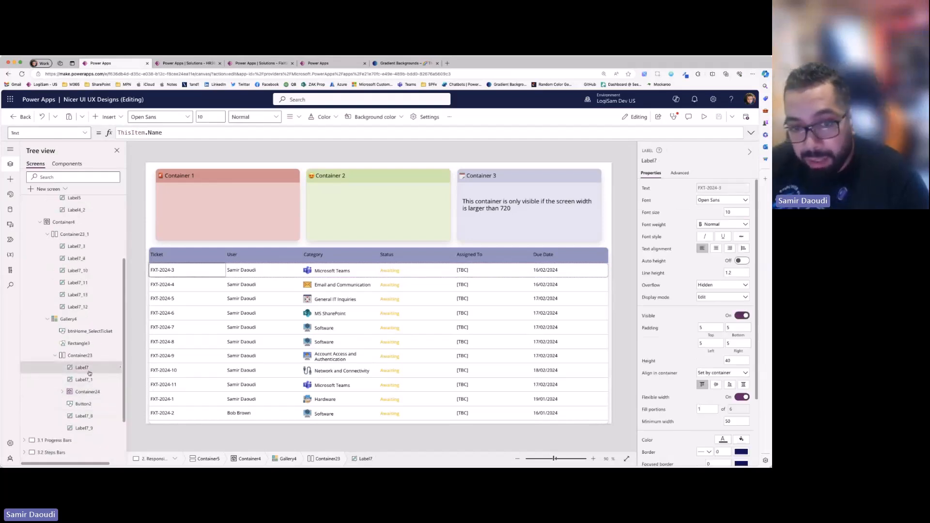
left_click(85, 381)
left_click(86, 392)
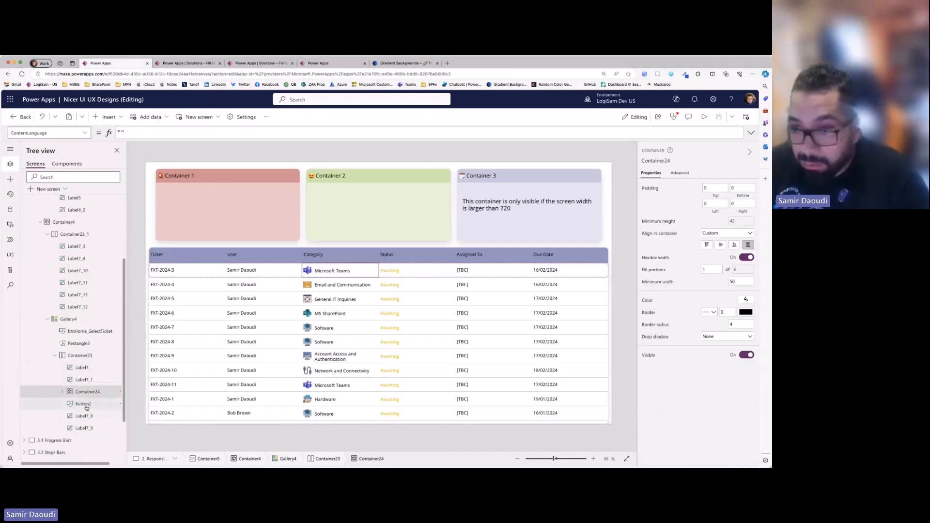
left_click(86, 405)
left_click(83, 428)
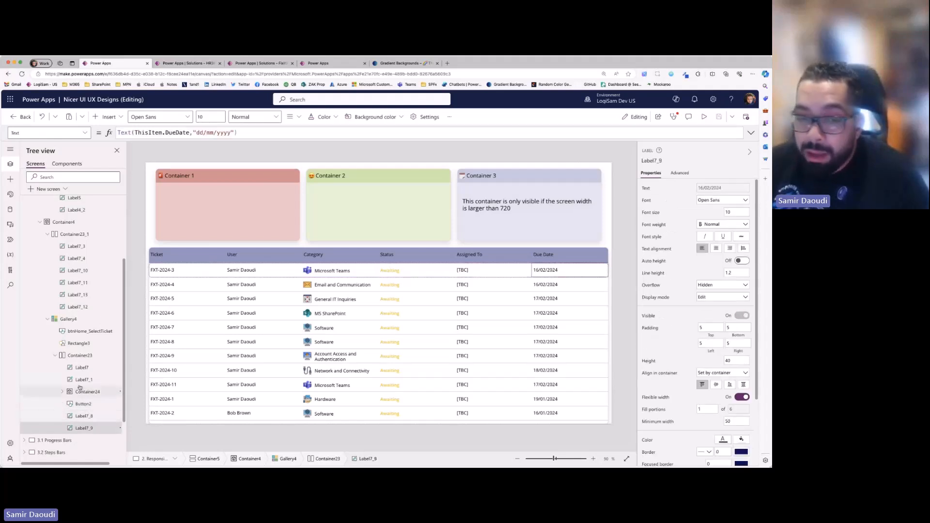
left_click(83, 368)
left_click(83, 404)
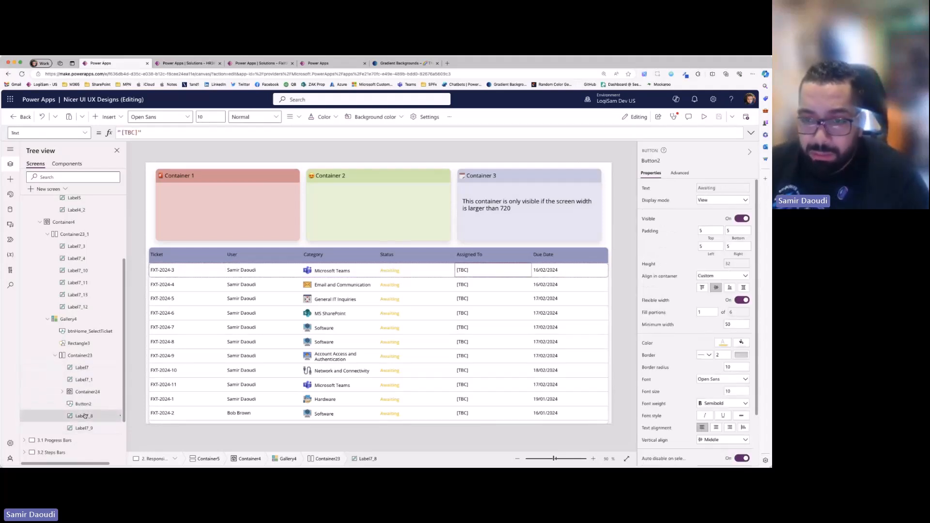
left_click(85, 416)
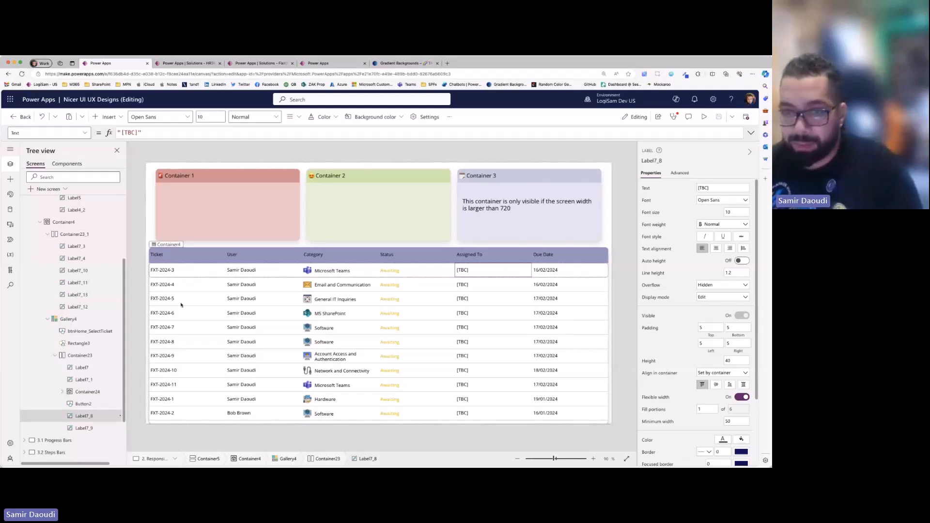
- Preview the responsive screen on a phone, compare the table columns in portrait and landscape, and close the preview
left_click(704, 117)
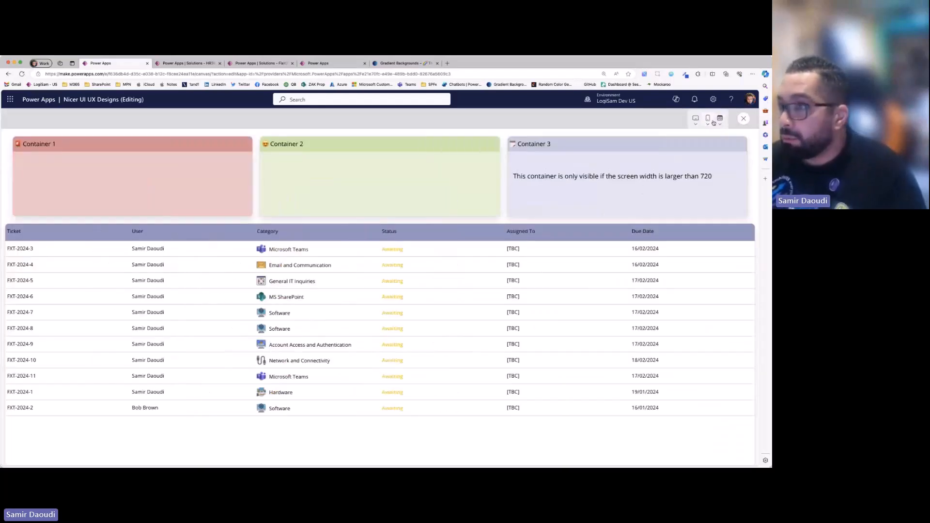
left_click(710, 122)
left_click(663, 202)
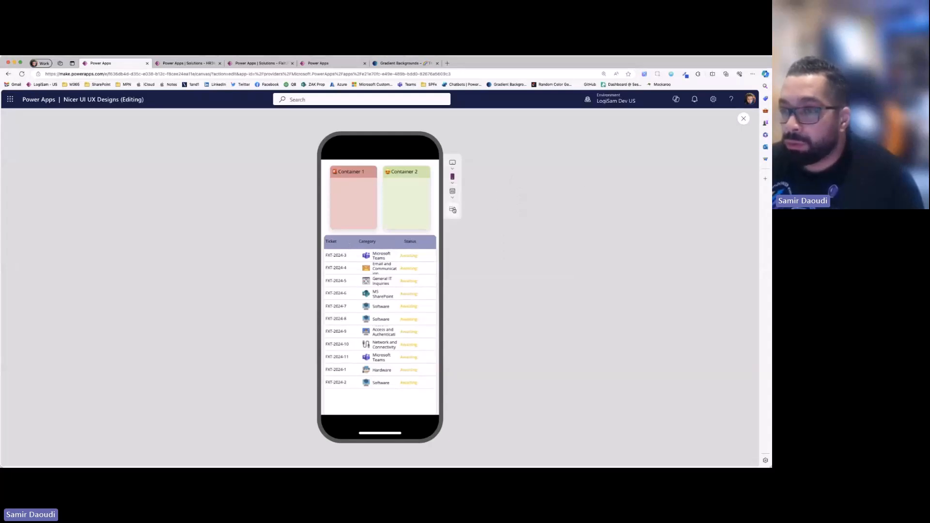
left_click(454, 209)
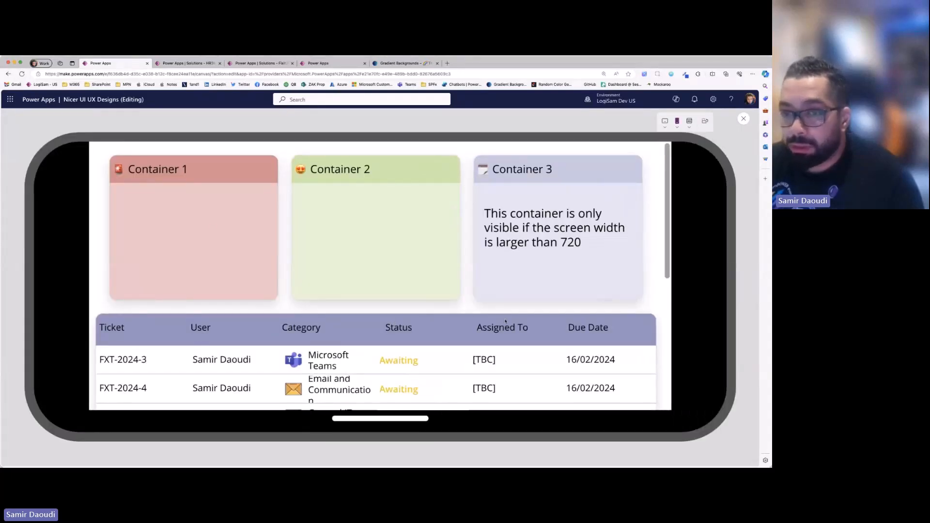
left_click(705, 124)
left_click(453, 209)
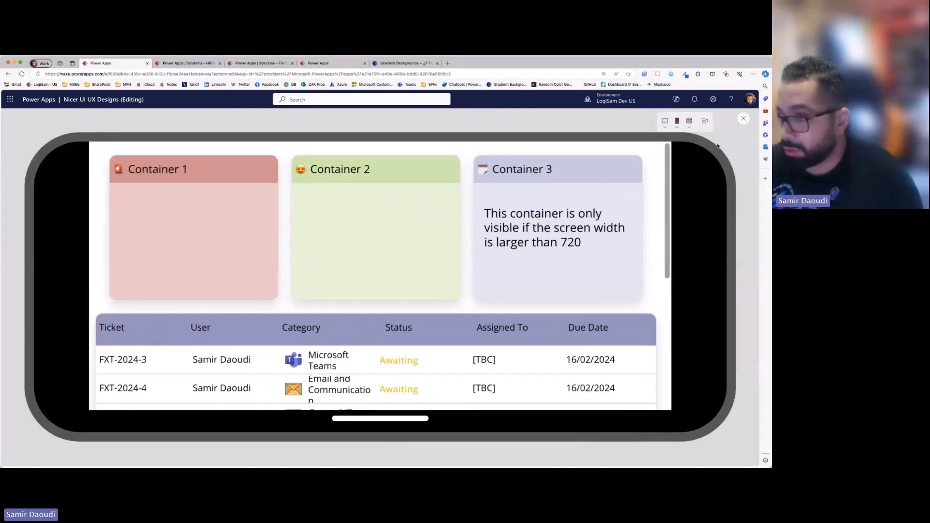
left_click(742, 119)
- Select the User, Assigned To and Due Date header labels together and inspect their shared Visible formula, App.Width>720
left_click(261, 254)
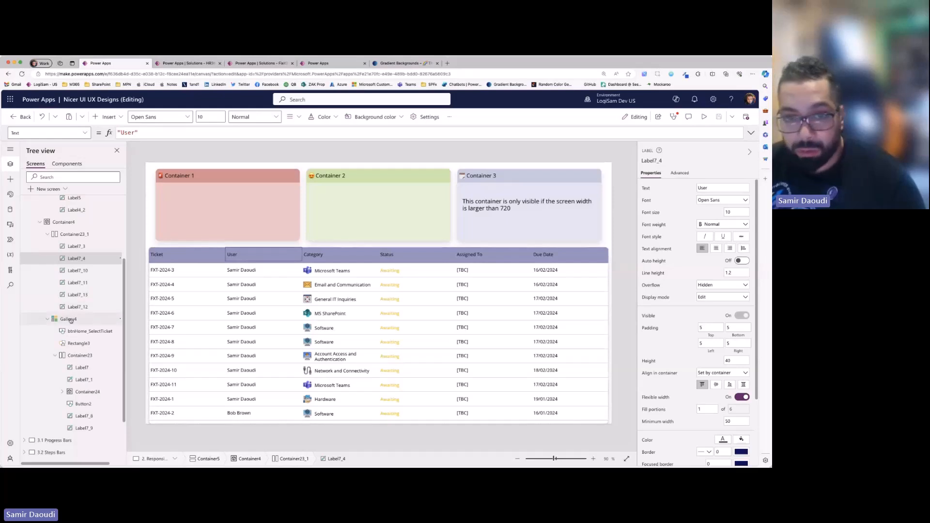
left_click(78, 297, "ctrl")
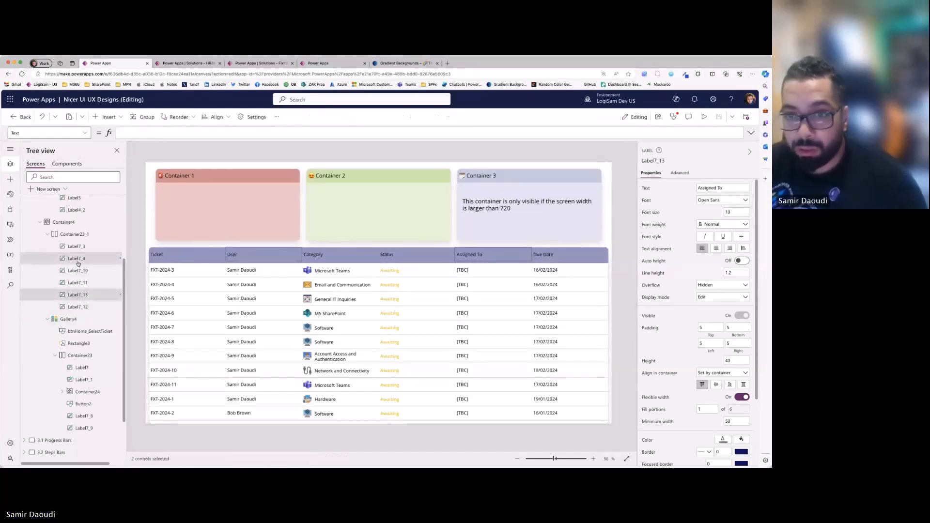
left_click(75, 308, "ctrl")
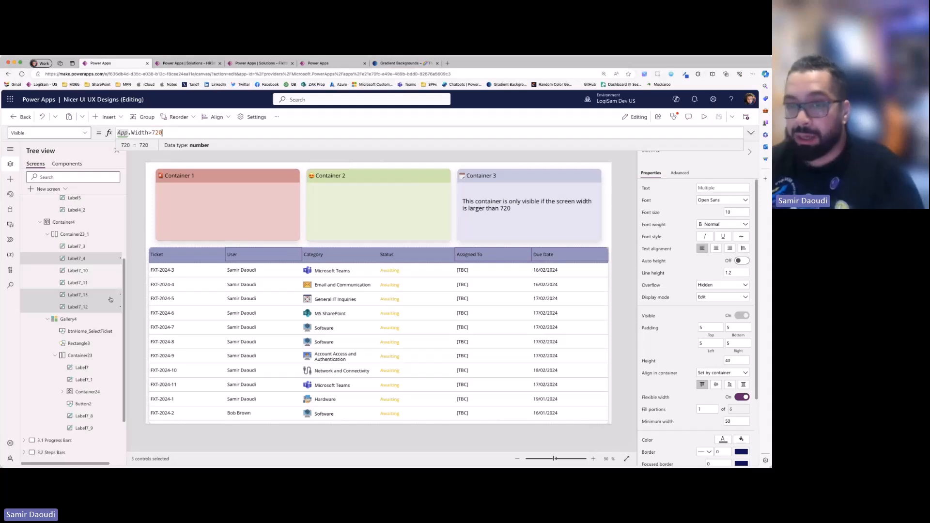
- Select the gallery row's user, Assigned To and Due Date labels together and inspect their shared Visible formula, App.Width>720
left_click(88, 381)
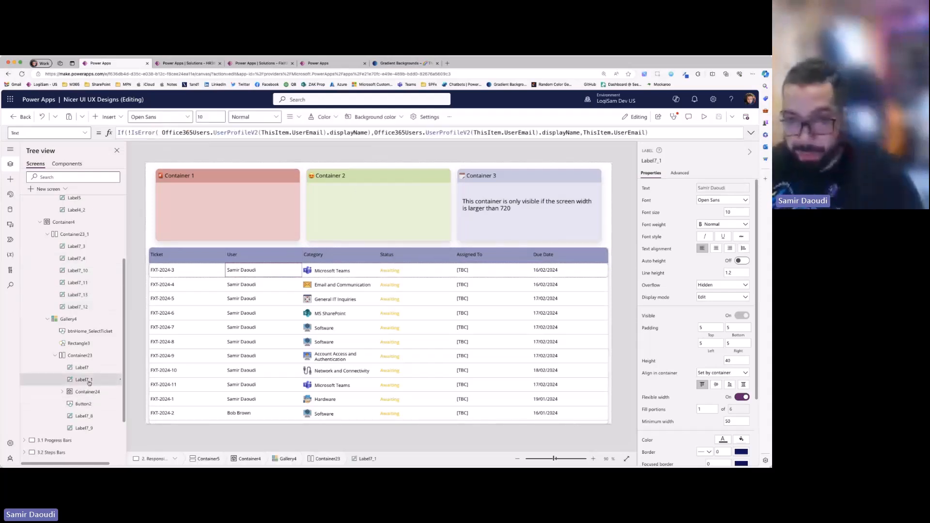
left_click(93, 416)
left_click(89, 382, "shift")
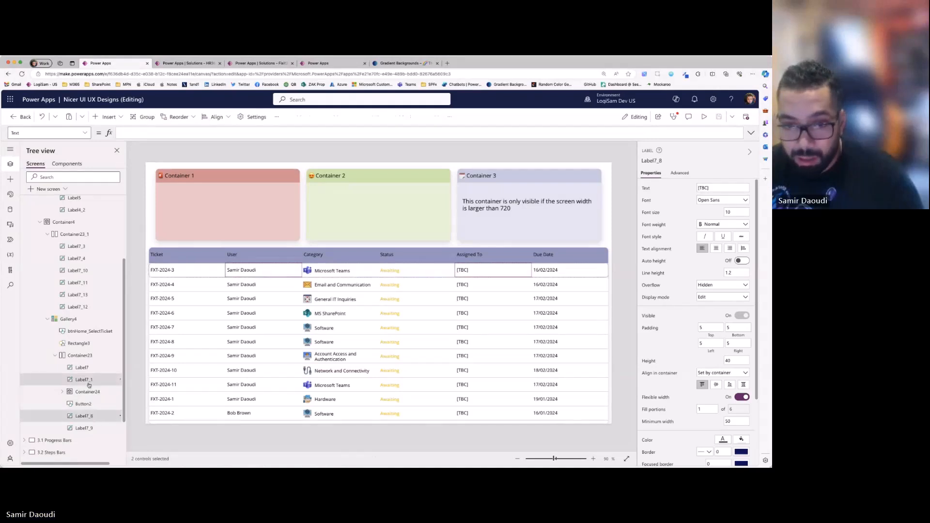
left_click(92, 429, "shift")
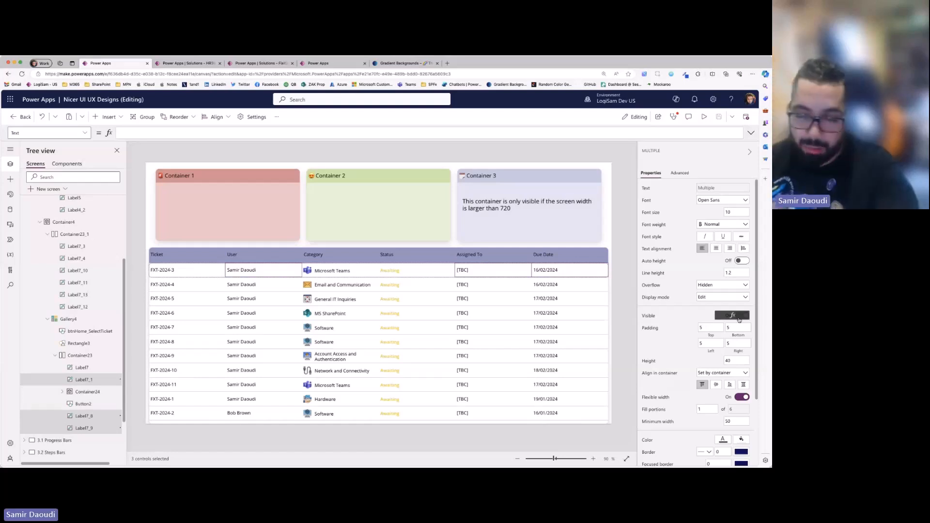
left_click(736, 316)
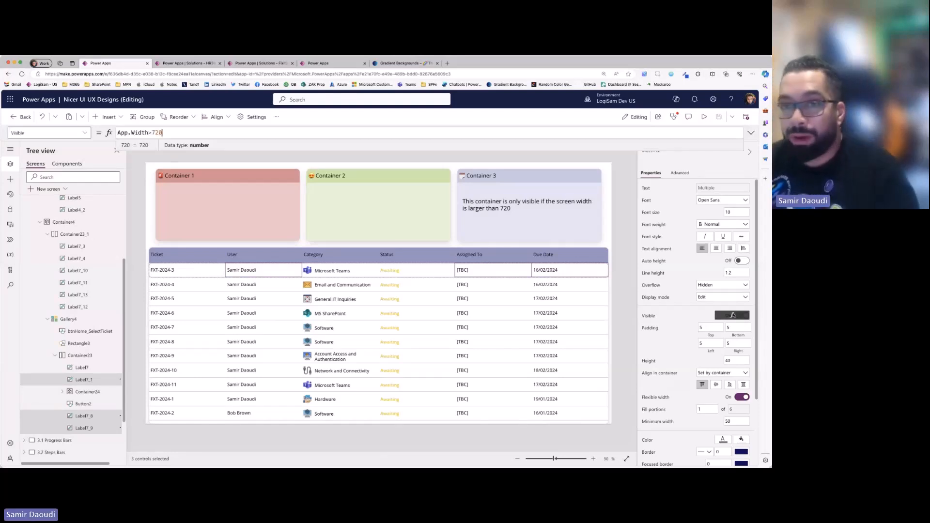
- Preview the responsive screen on the phone layout, switch the preview to canvas size to compare the table columns, and close the preview
left_click(705, 116)
left_click(704, 127)
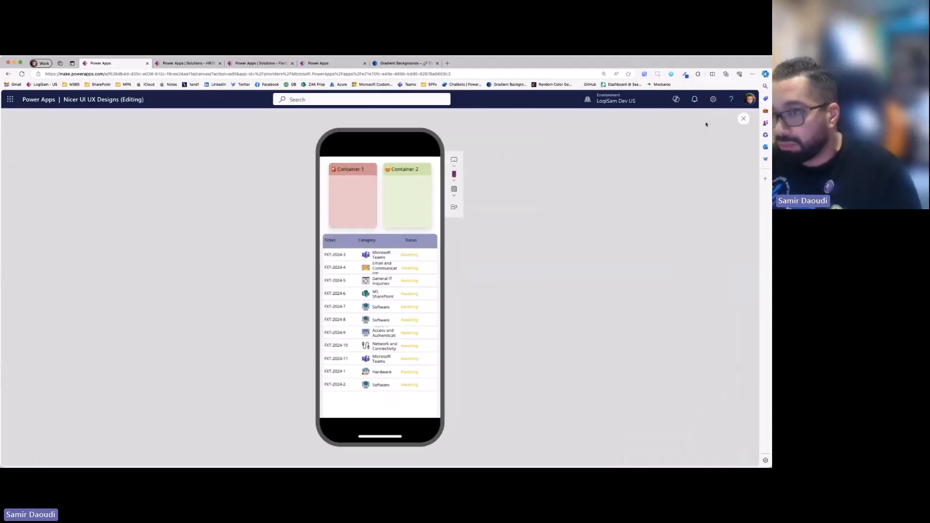
left_click(453, 194)
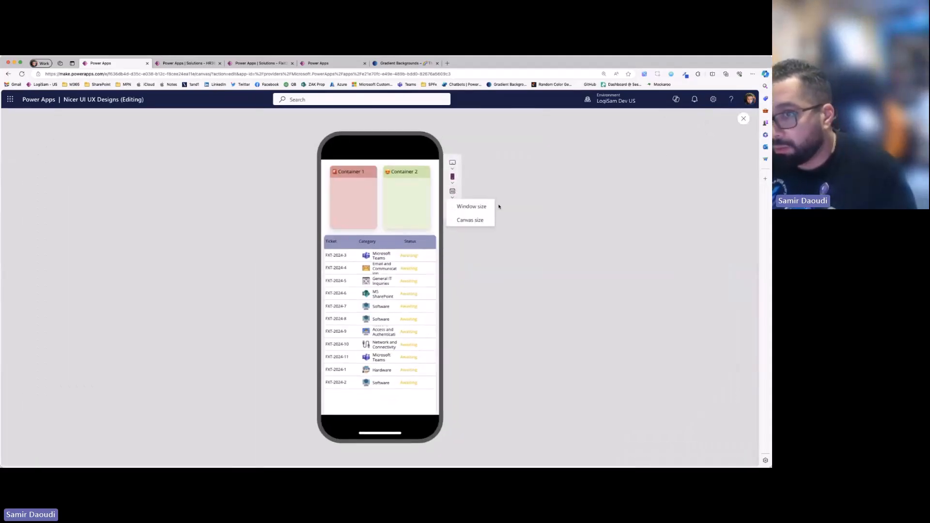
left_click(477, 220)
left_click(692, 159)
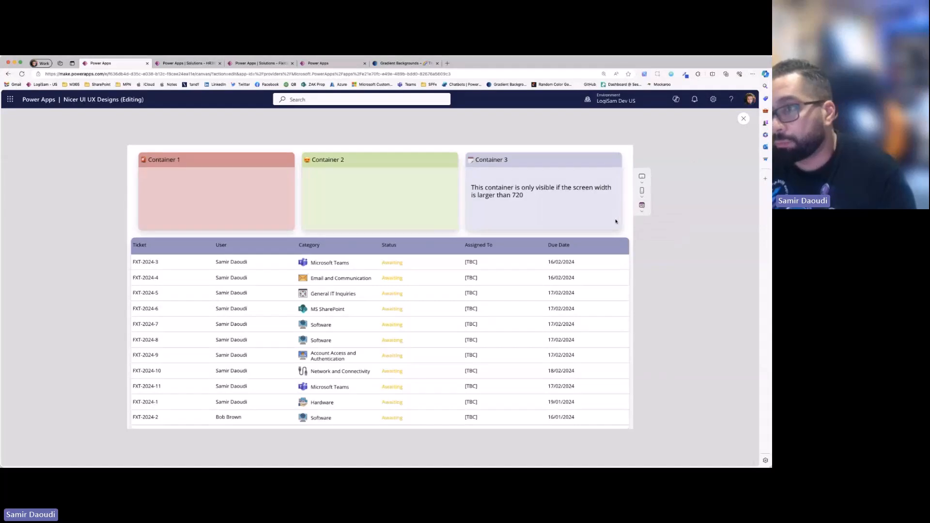
left_click(744, 119)
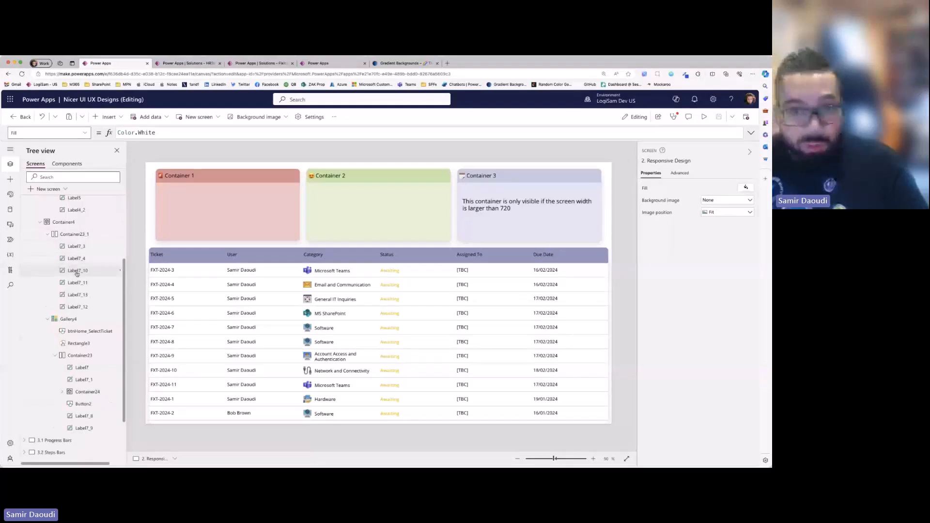
- Collapse the 2. Responsive Design screen in the tree, open the 3.1 Progress Bars screen and start its preview
scroll(97, 271, "up", 5)
left_click(26, 226)
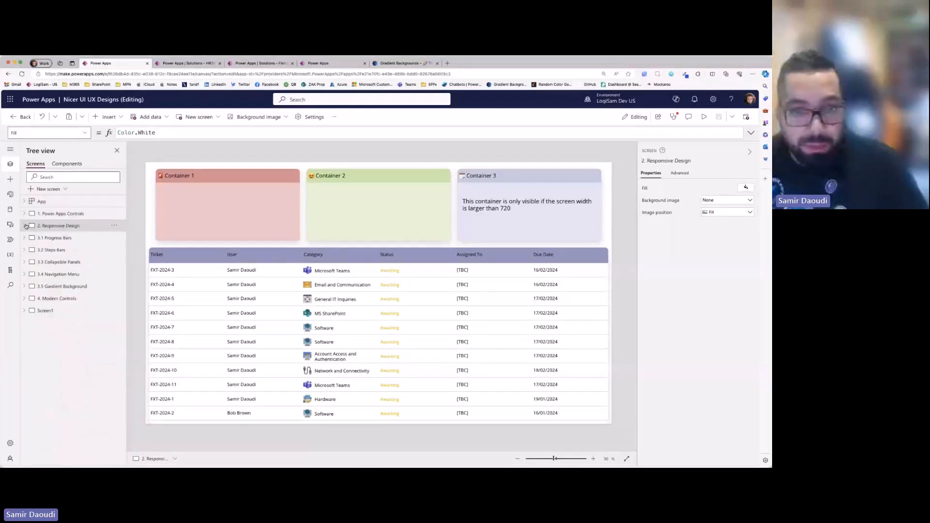
left_click(66, 239)
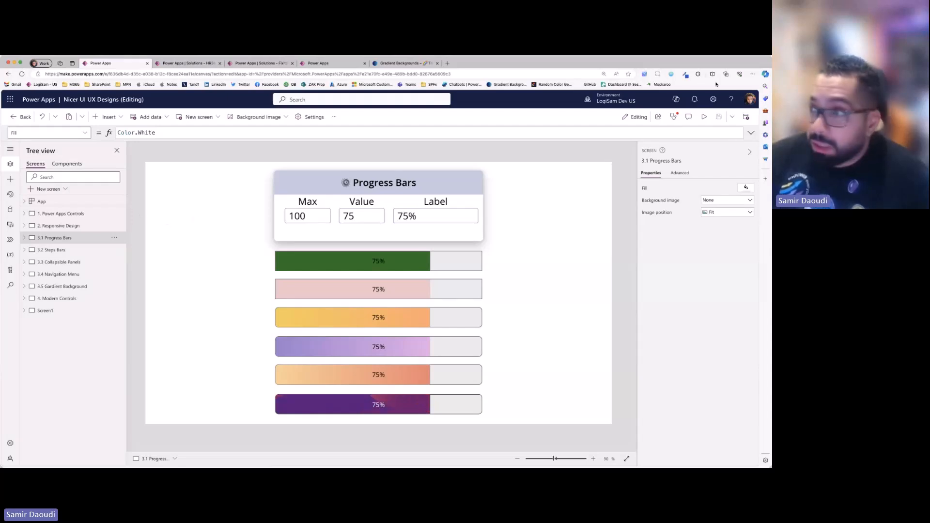
left_click(705, 118)
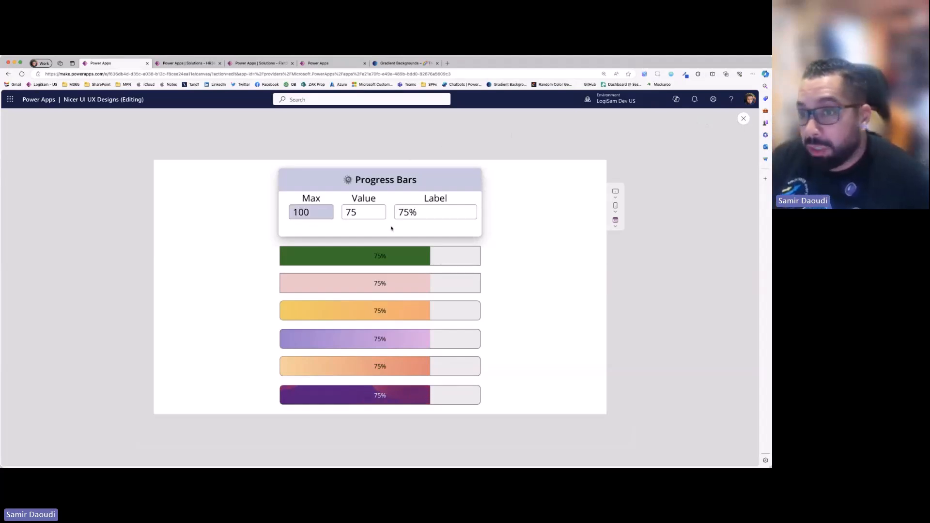
- Test the progress bars by changing Value to 50, clearing it, and setting it to 90
left_click(371, 214)
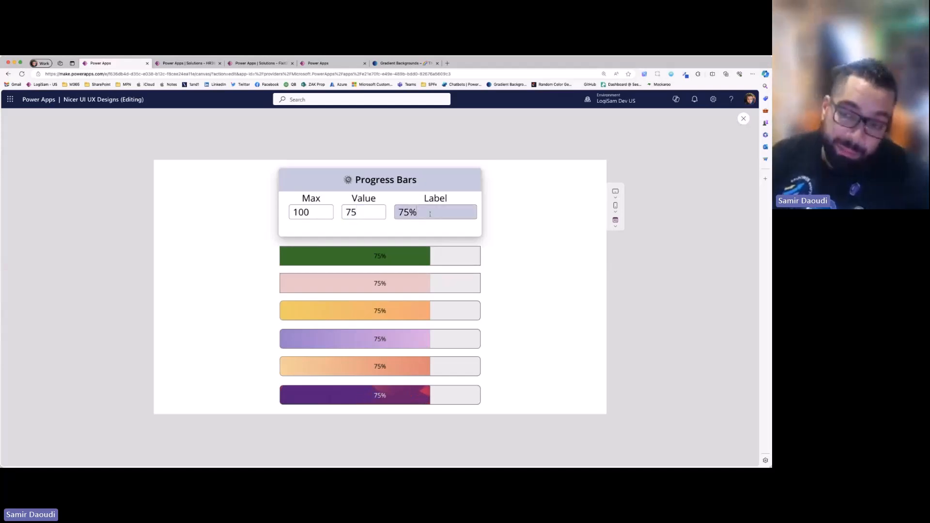
double_click(364, 215)
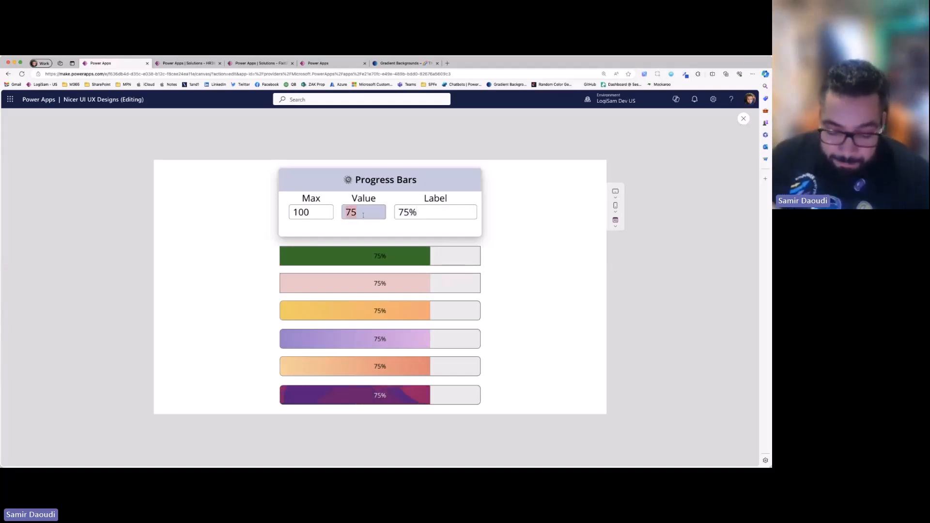
type("50")
key("BackSpace")
key("BackSpace")
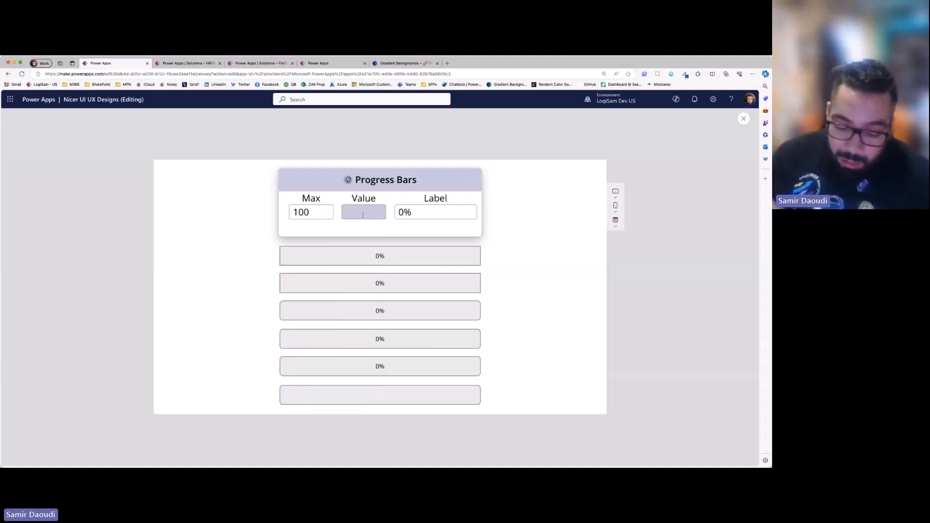
type("90")
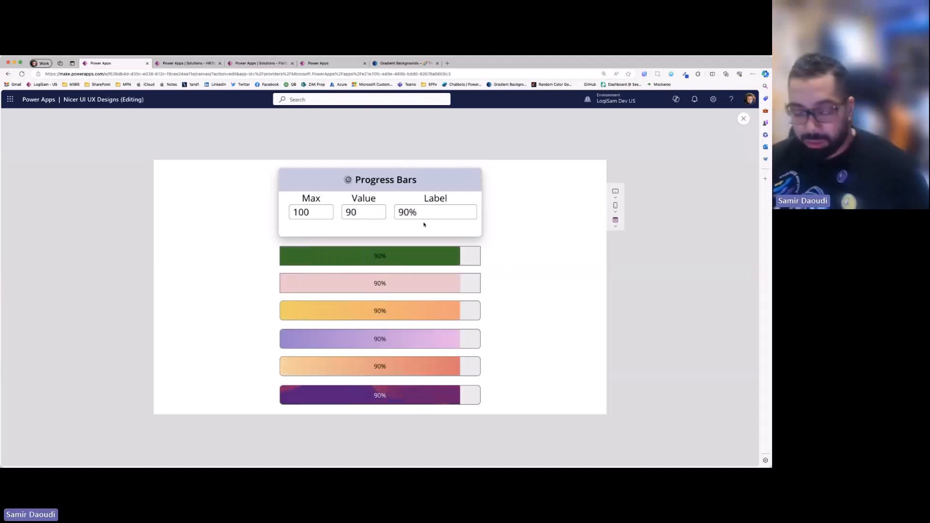
- Replace the progress bars' Label text with "Test Progress Bar"
left_click(431, 209)
type("T")
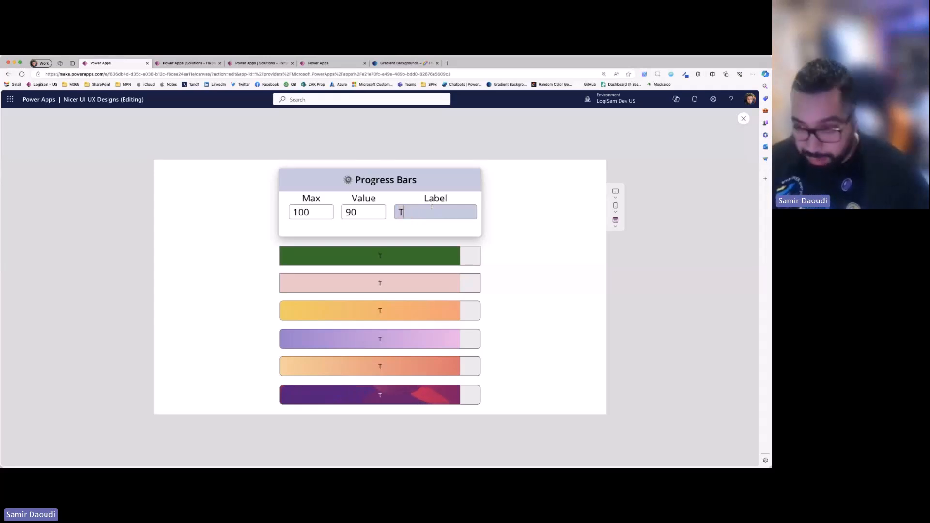
type("est Progress Bar")
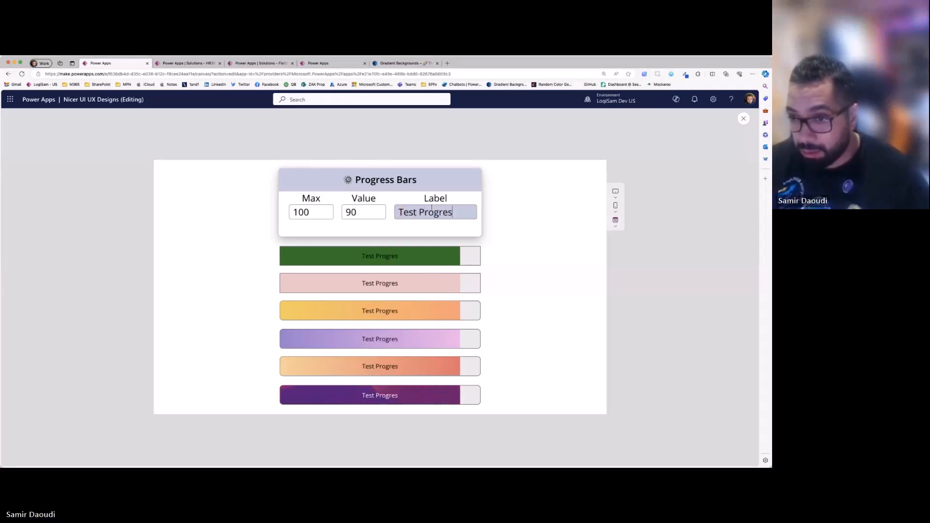
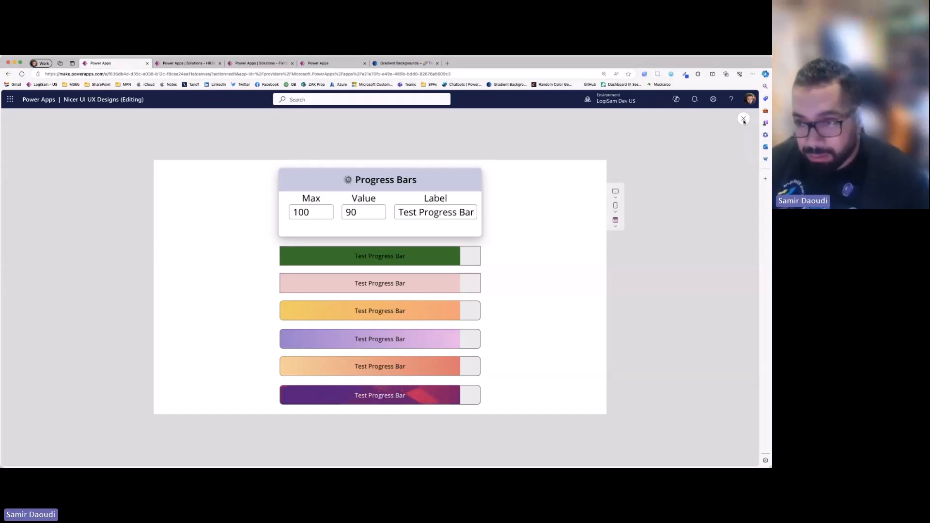
- Close the preview, select the green progress bar, and show the app's components in the tree
left_click(744, 120)
left_click(426, 264)
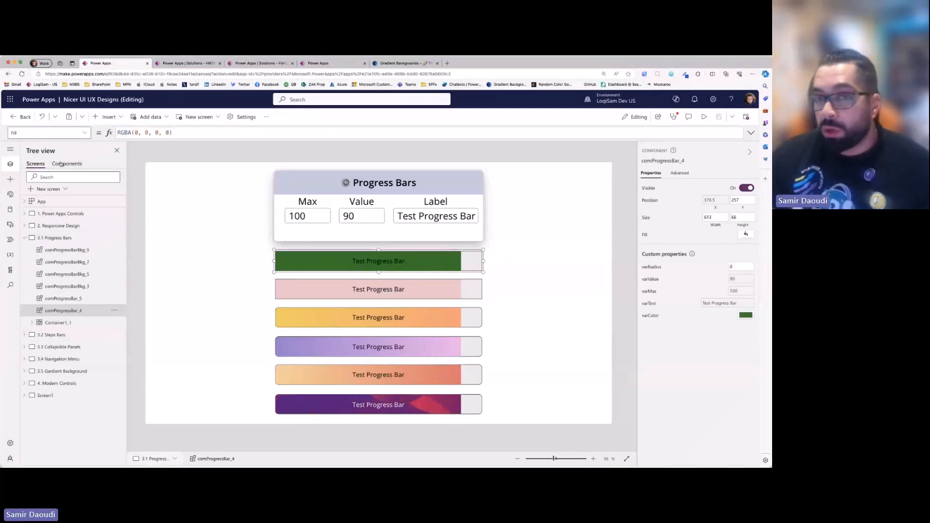
left_click(63, 164)
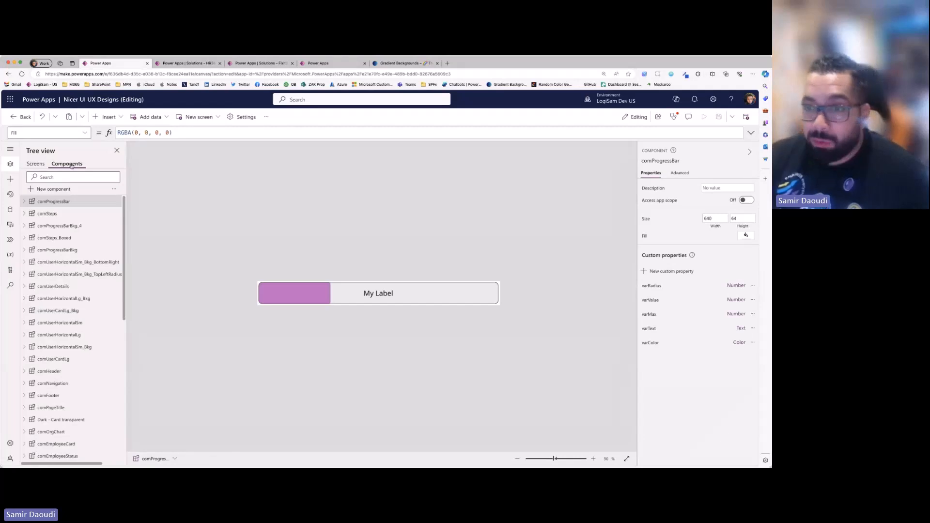
left_click(35, 164)
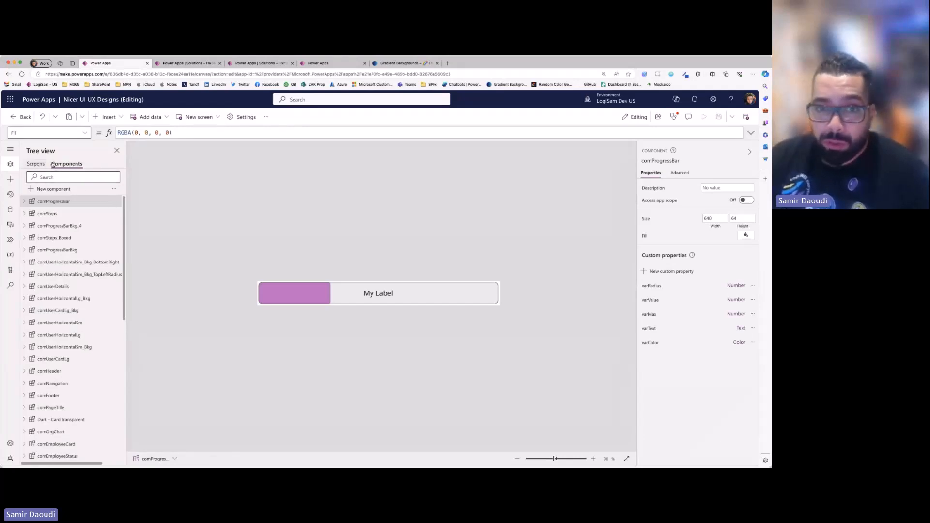
left_click(58, 164)
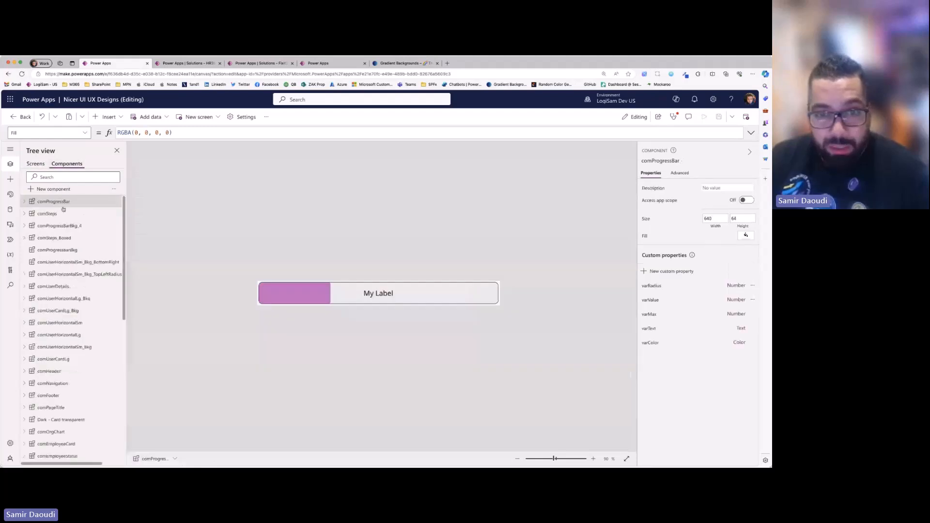
- Create a new blank component, open its new custom property form to view the data types, and cancel it
left_click(50, 189)
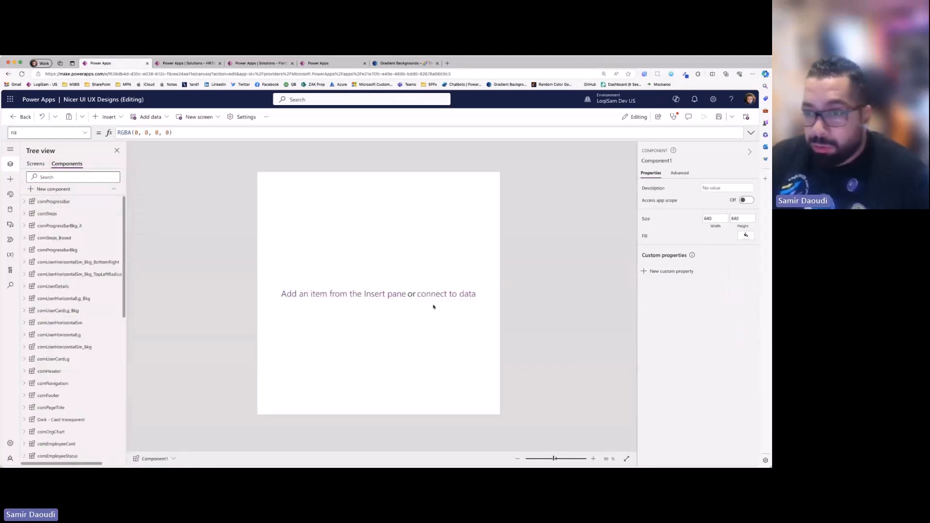
left_click(668, 274)
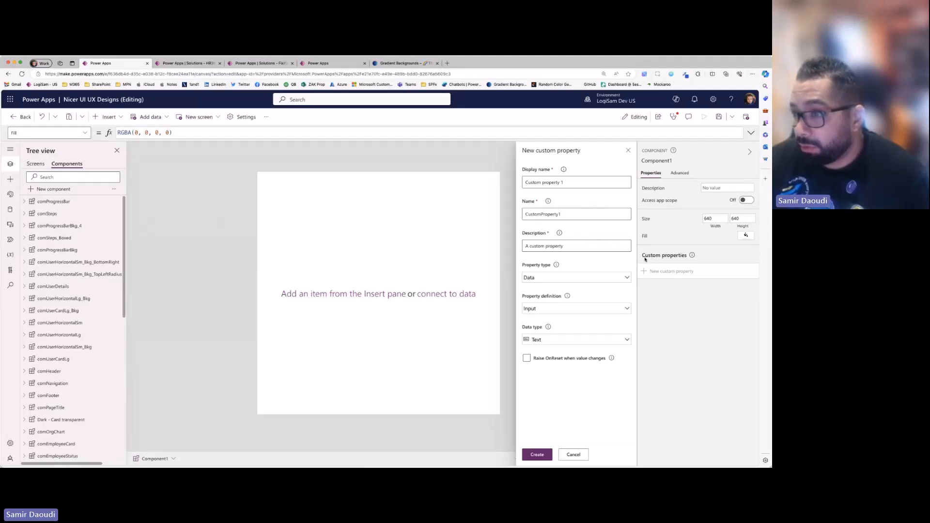
triple_click(582, 184)
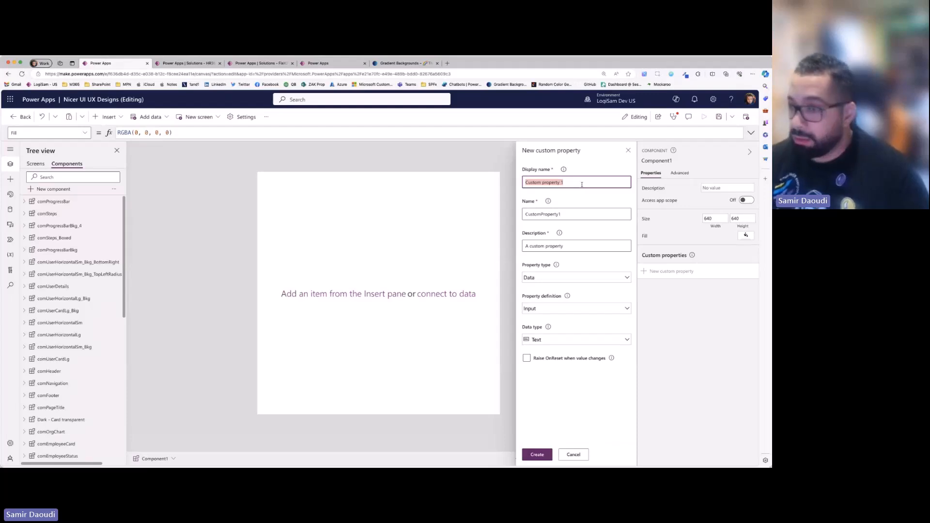
left_click(572, 339)
left_click(562, 210)
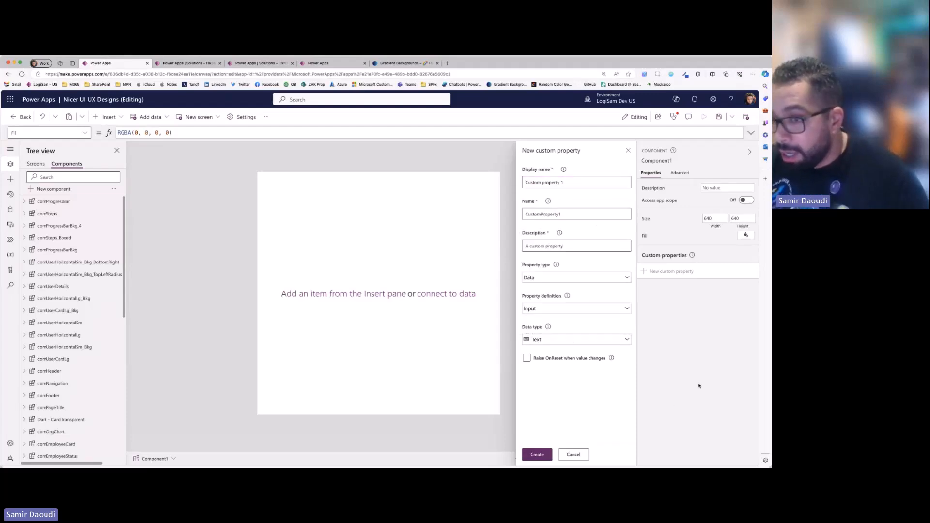
left_click(567, 457)
- Delete the new blank component from the components list
scroll(87, 434, "down", 10)
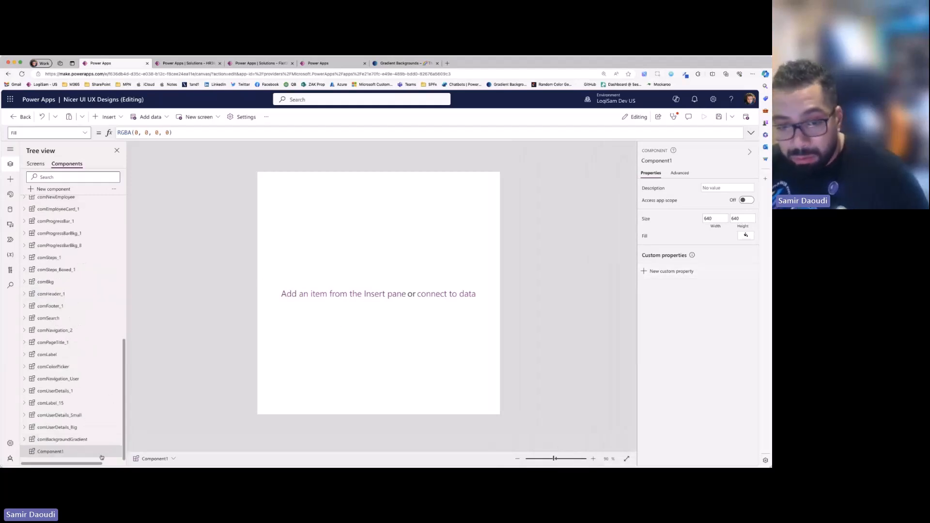
right_click(111, 451)
left_click(141, 425)
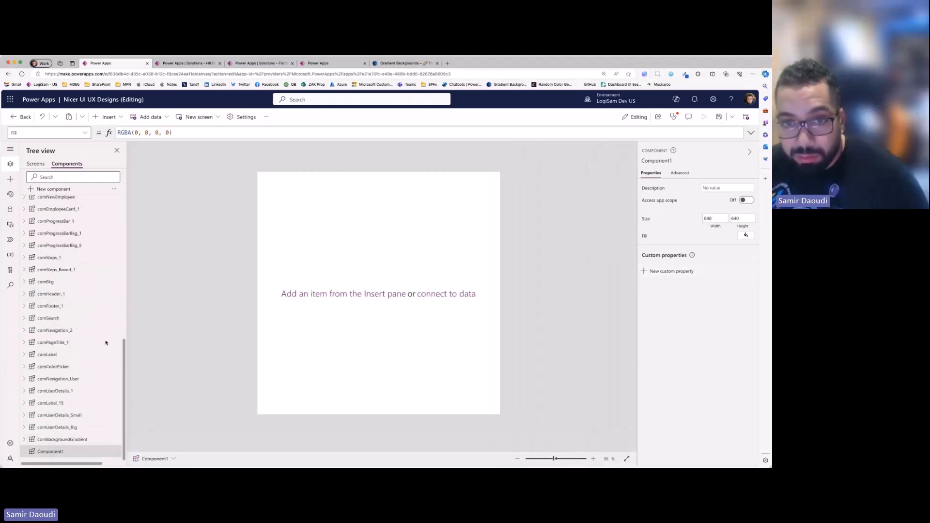
- Open the comProgressBar component and test its varRadius property with 20 and 0, then set it back to 10
left_click(55, 206)
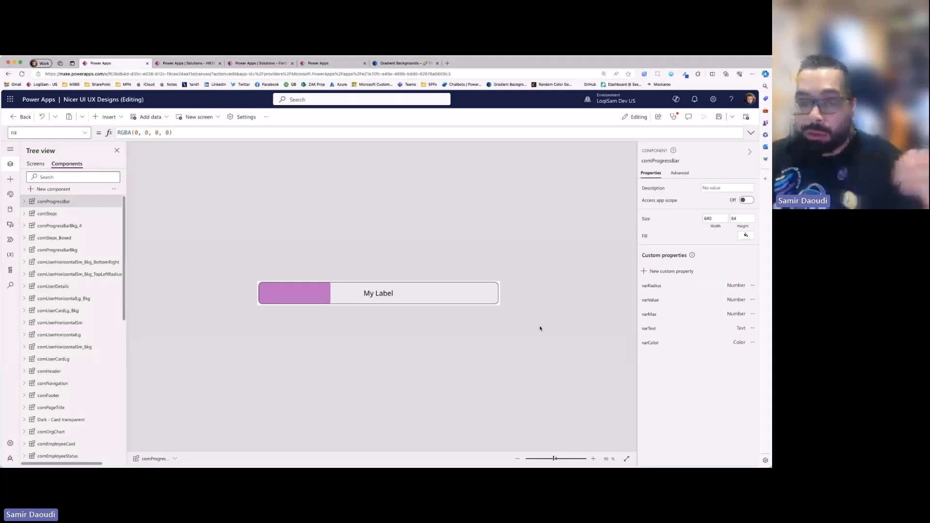
left_click(658, 289)
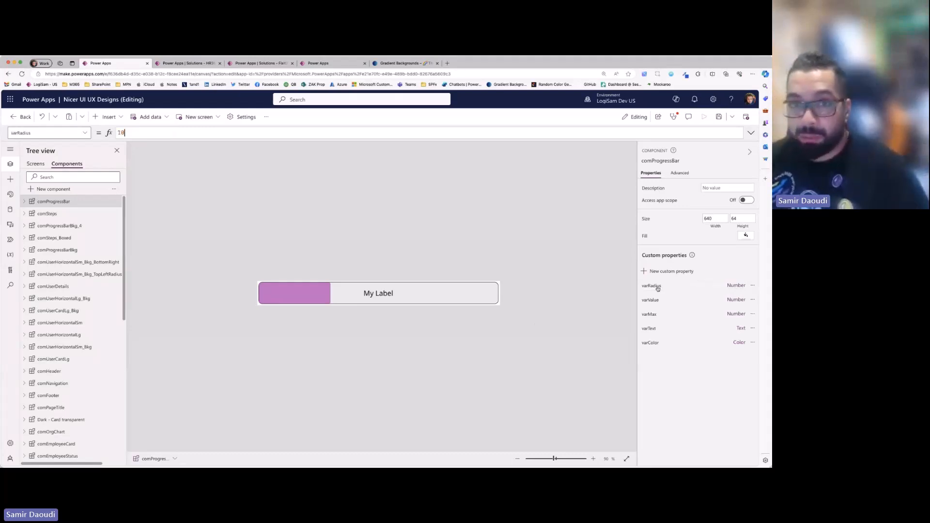
key("super+a")
type("20")
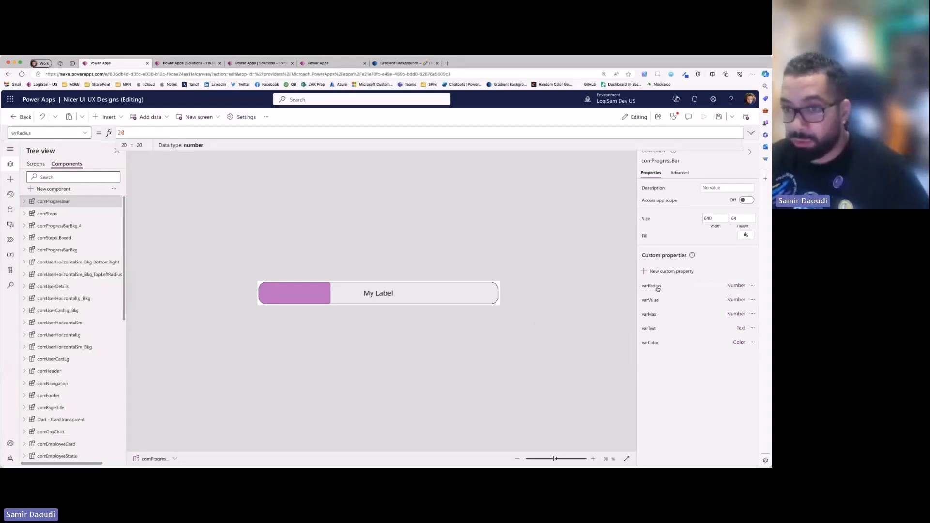
key("super+a")
type("0")
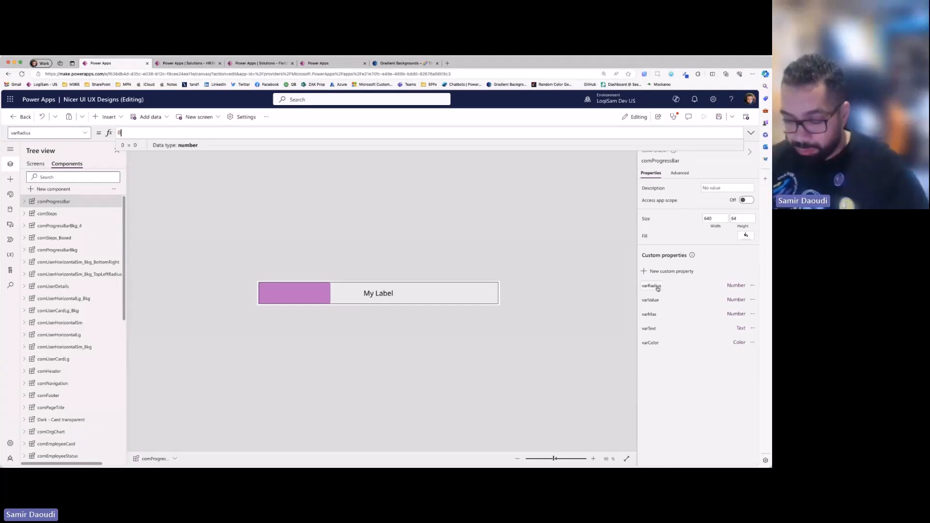
key("super+a")
type("10")
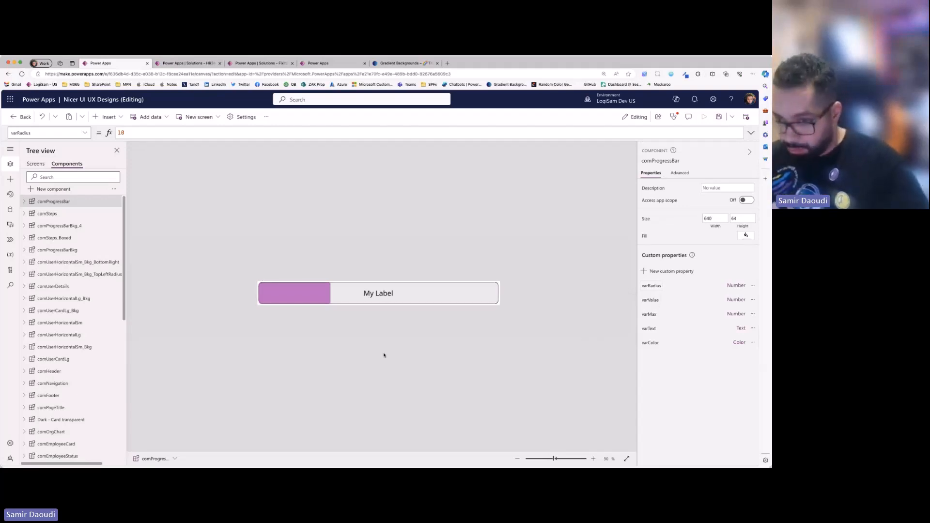
- Compare the varText property's default with the Text formula of the label inside the progress bar component
left_click(650, 333)
left_click(395, 294)
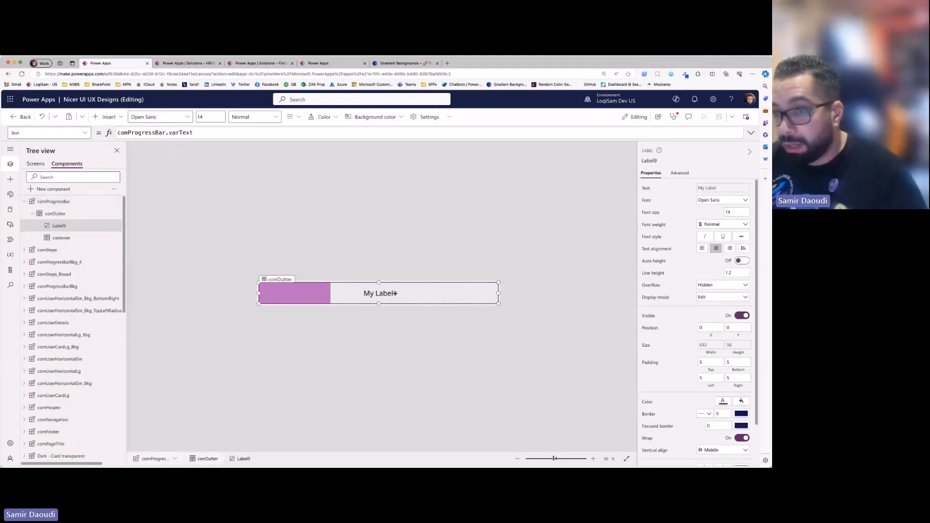
left_click(415, 347)
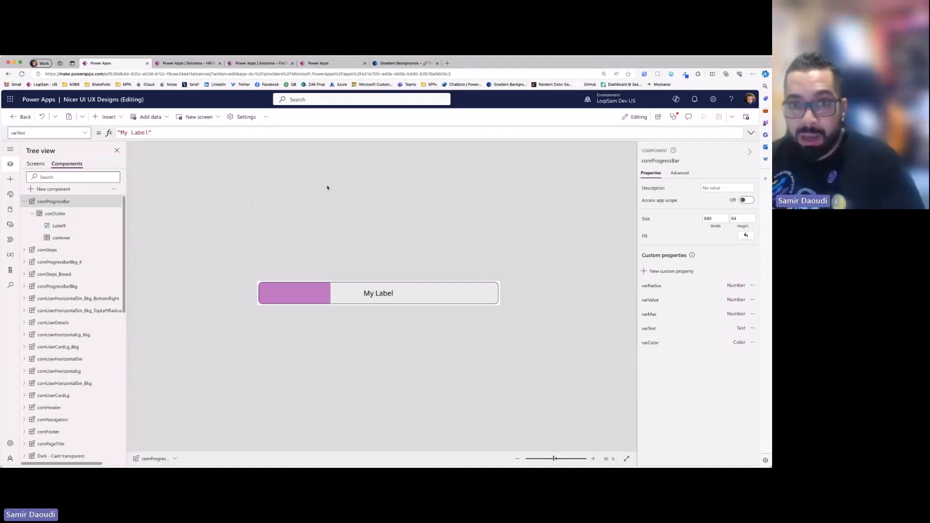
- Examine the border radius formula of the conOutter container and the comProgressBar custom property it refers to
left_click(56, 214)
left_click(65, 242)
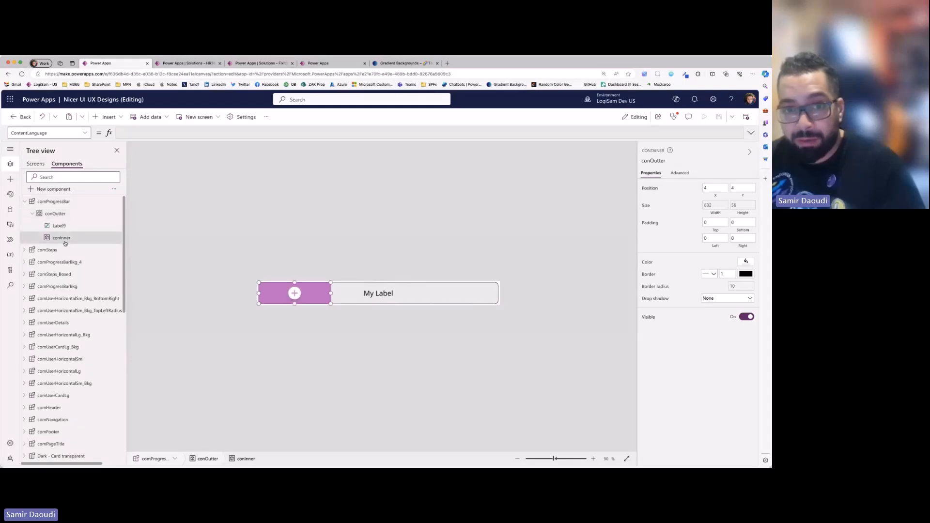
left_click(53, 216)
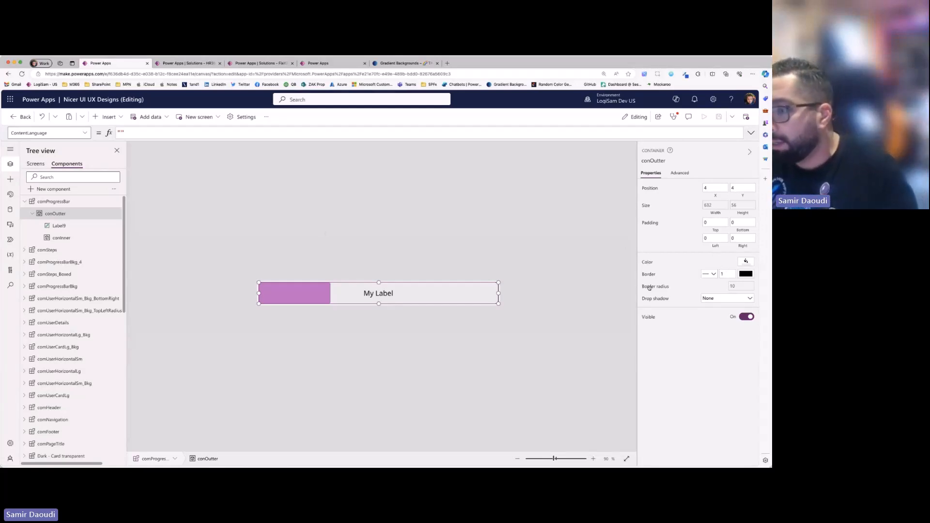
left_click(748, 287)
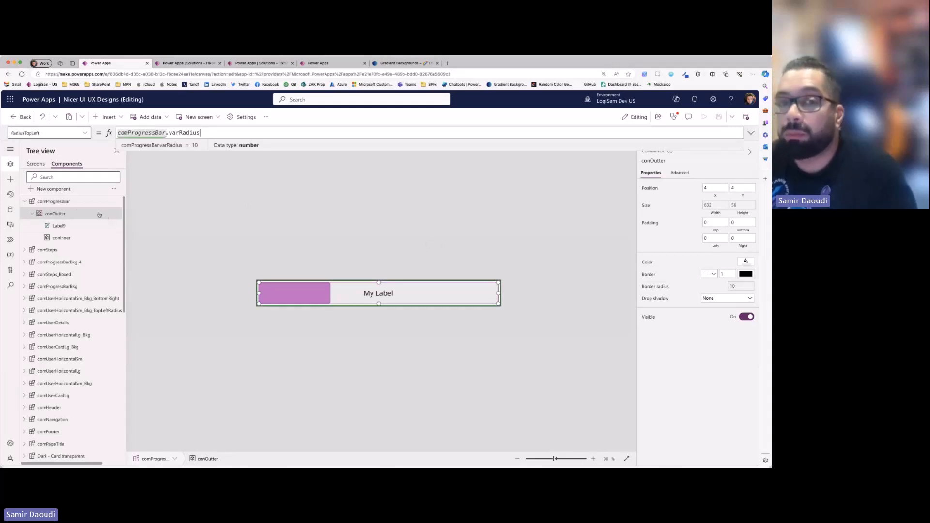
left_click(62, 203)
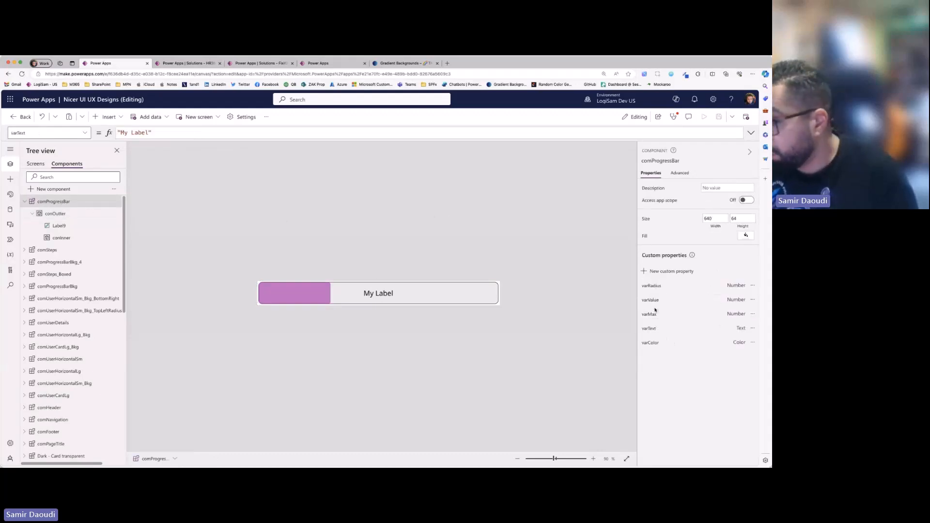
left_click(55, 214)
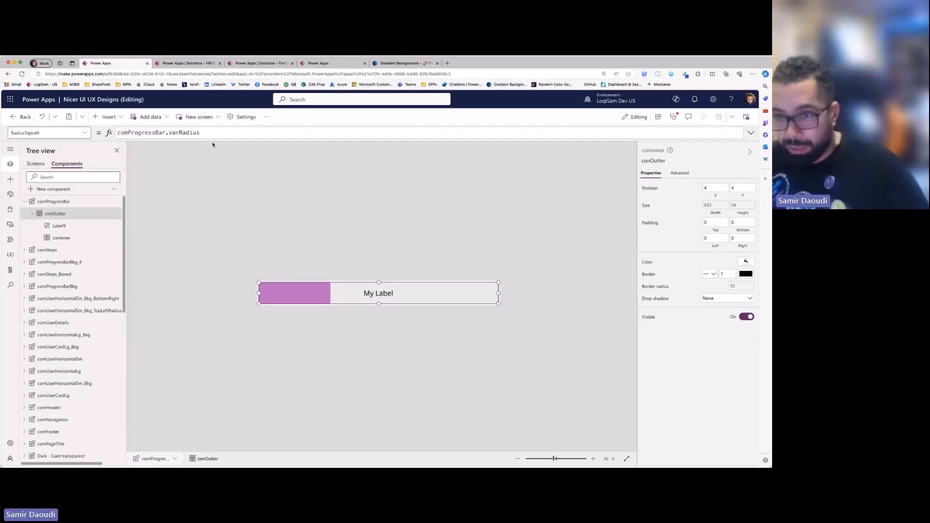
- Examine the Width formula of Label9 and its relation to the parent container conOutter
left_click(97, 230)
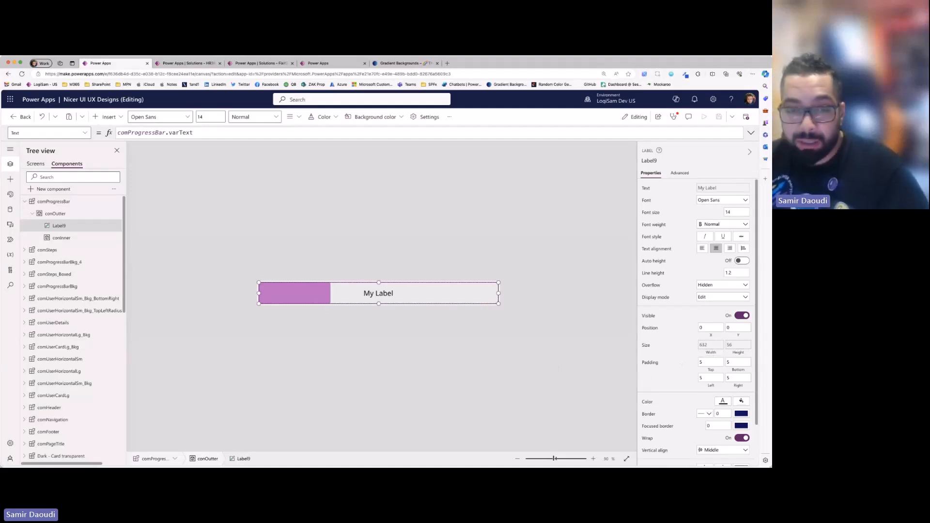
left_click(61, 238, "shift")
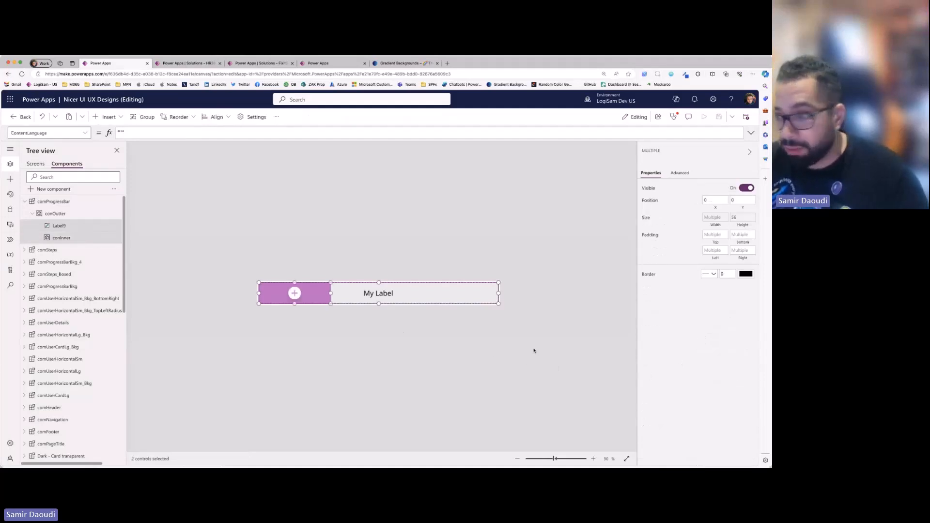
left_click(292, 338)
left_click(59, 228)
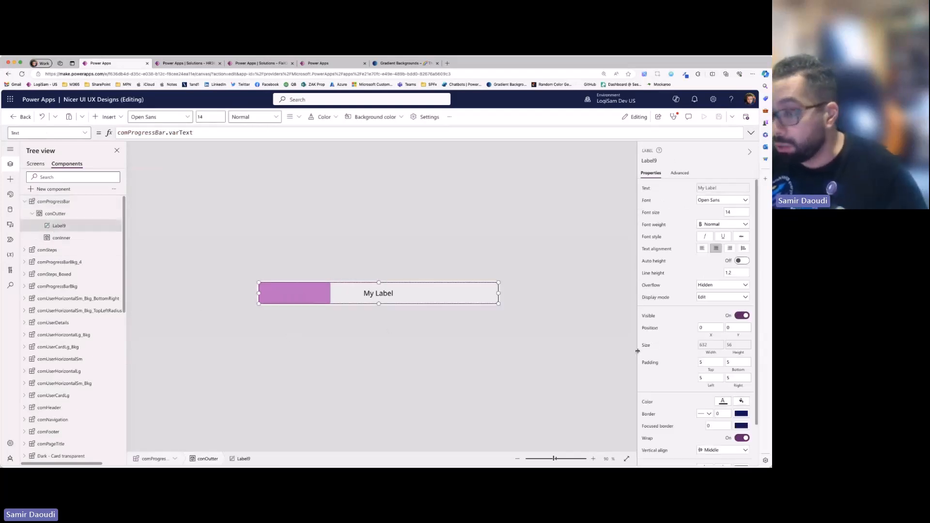
left_click(718, 348)
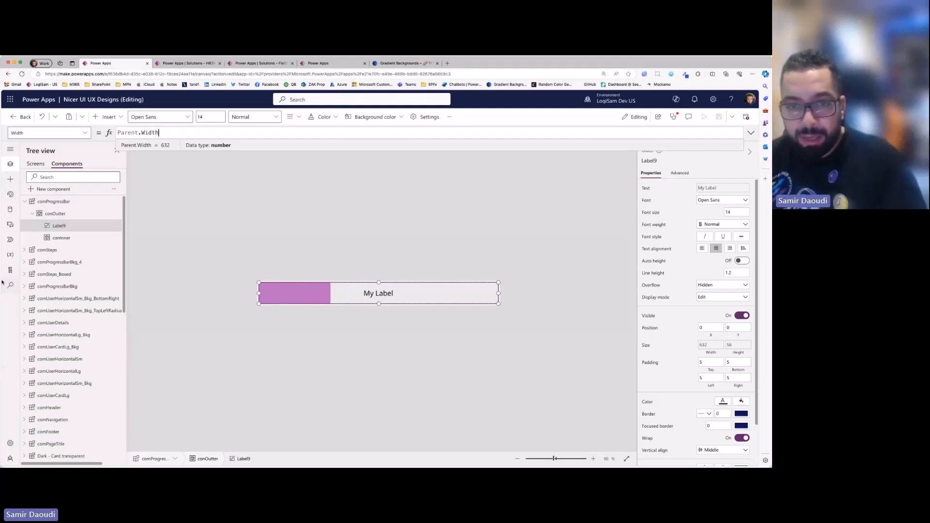
left_click(63, 217)
left_click(68, 225)
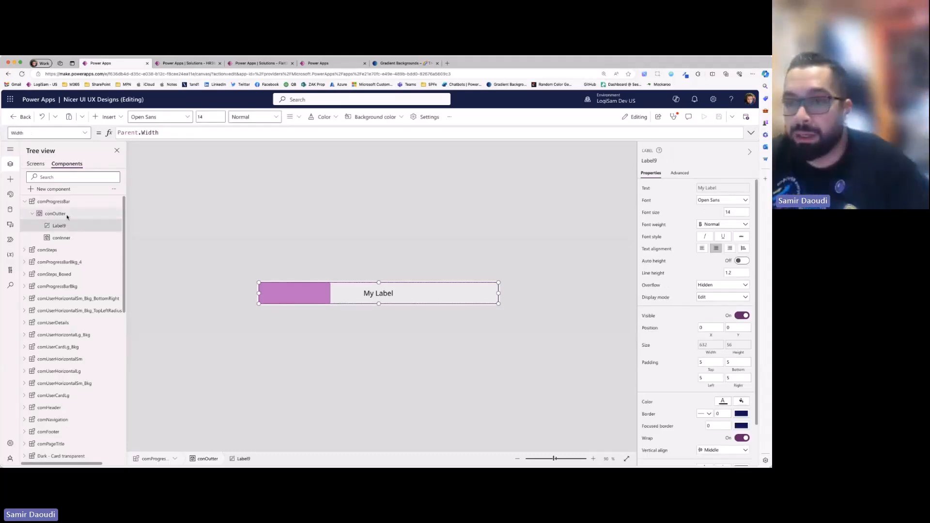
- Compare the extents of the conOutter and conInner containers and the label within the progress bar
left_click(55, 214)
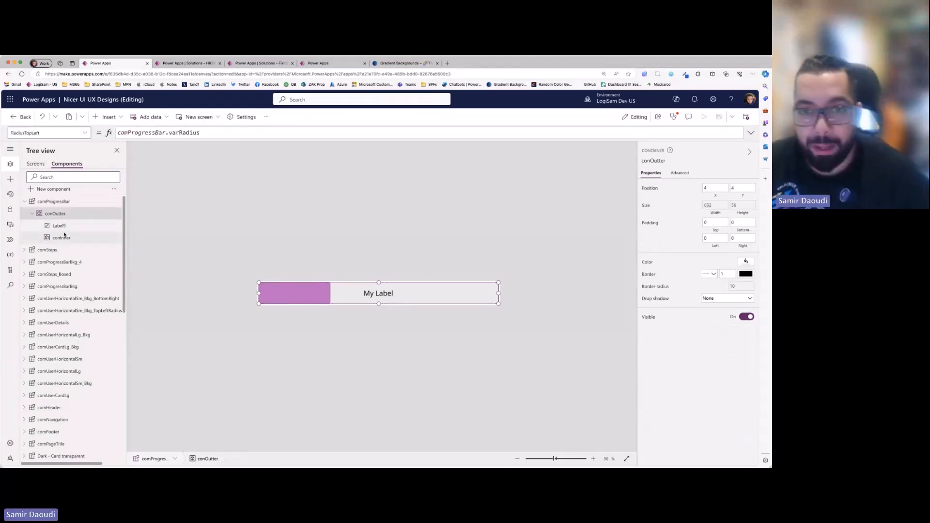
left_click(68, 238)
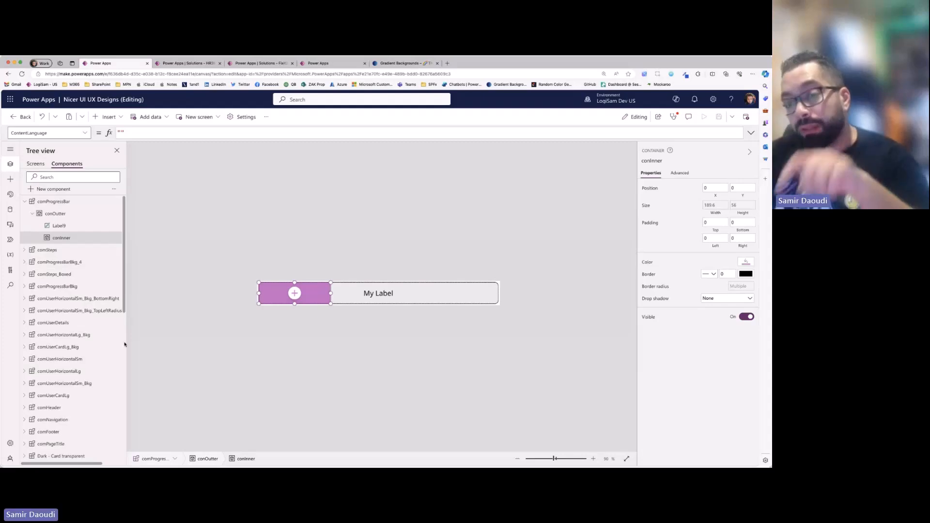
left_click(280, 299)
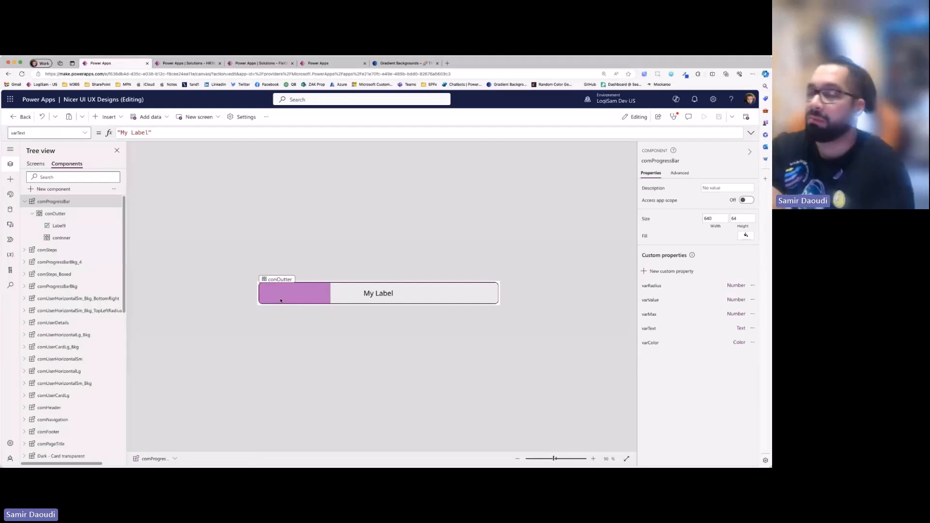
left_click(280, 300)
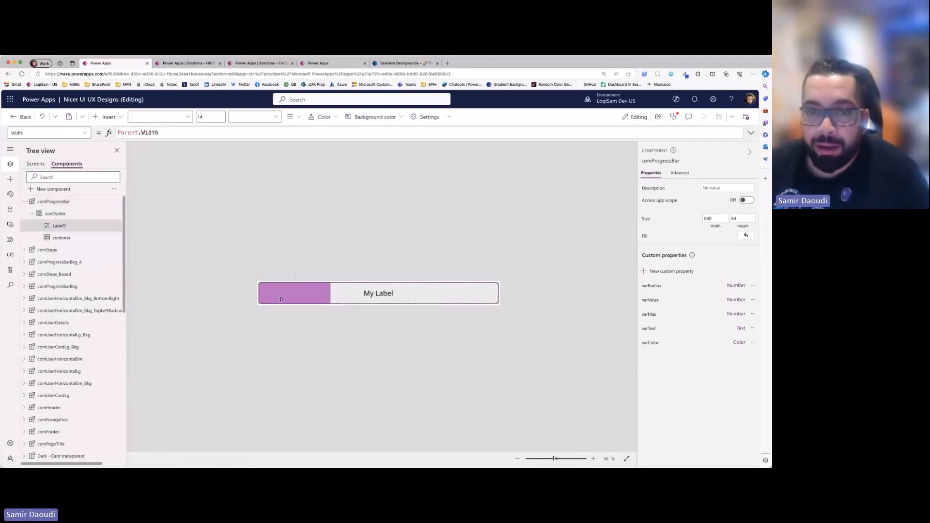
left_click(443, 301)
- Examine the conInner container's Width formula, highlighting its value-to-maximum ratio, and reselect the label on the bar
left_click(75, 240)
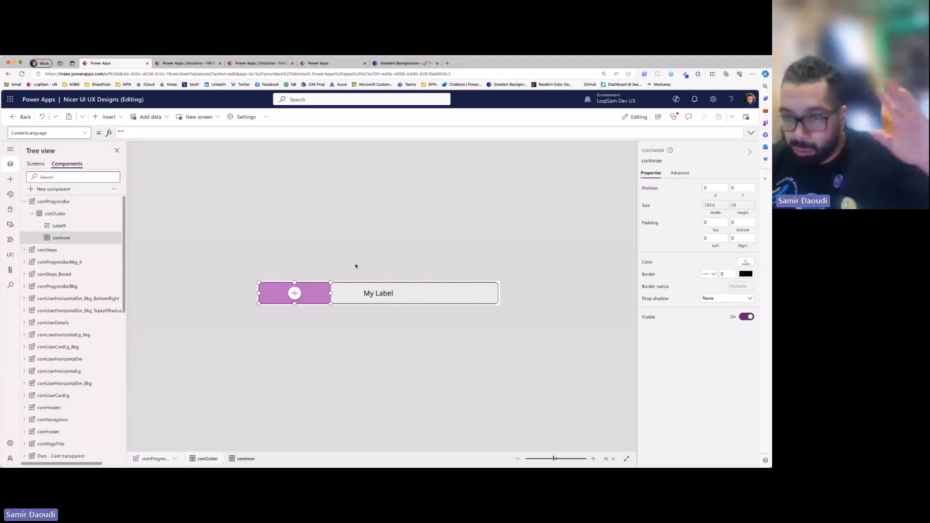
left_click(715, 205)
left_click_drag(117, 133, 334, 132)
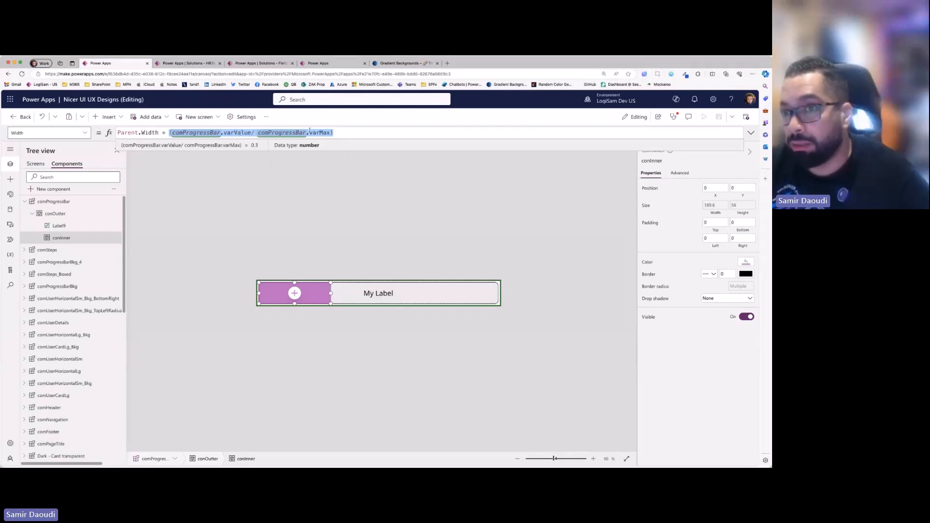
left_click(539, 222)
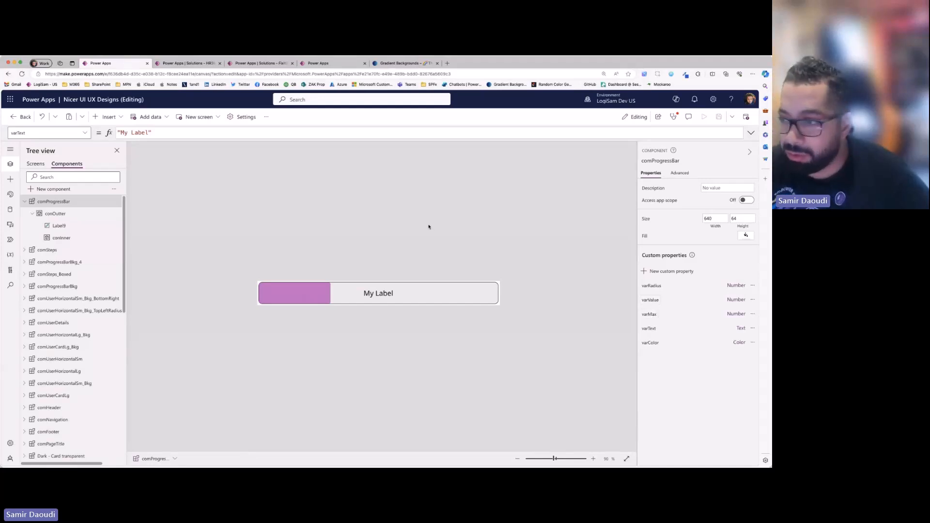
left_click(302, 289)
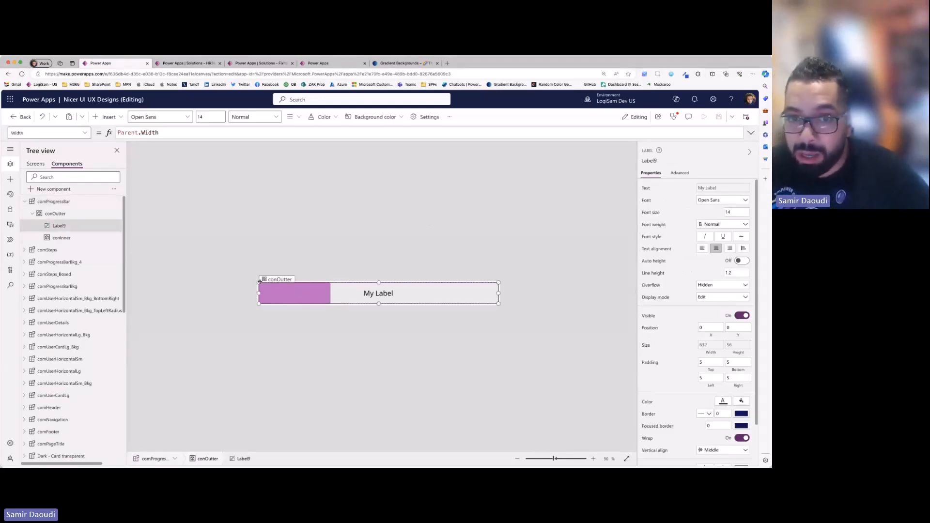
- Review the conInner container's full Width formula and set the comProgressBar component's varValue property to 75
left_click(60, 239)
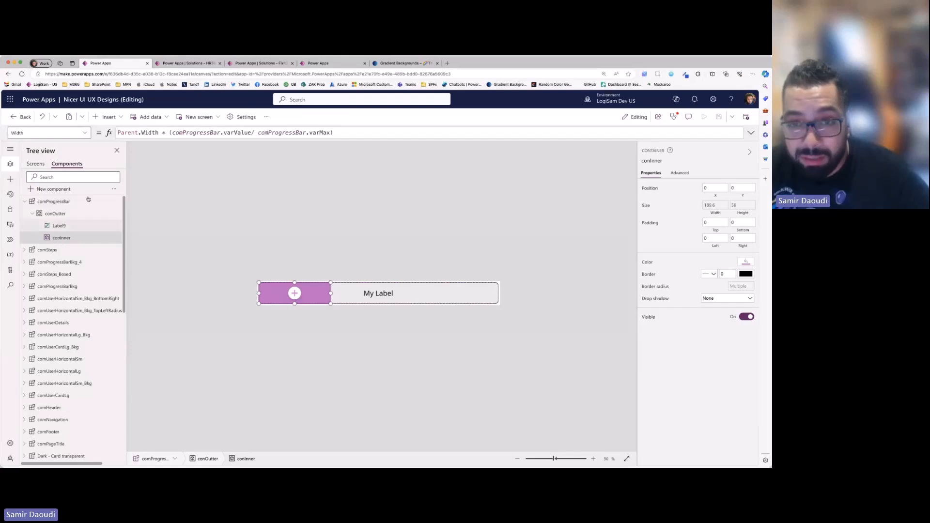
left_click_drag(120, 132, 415, 131)
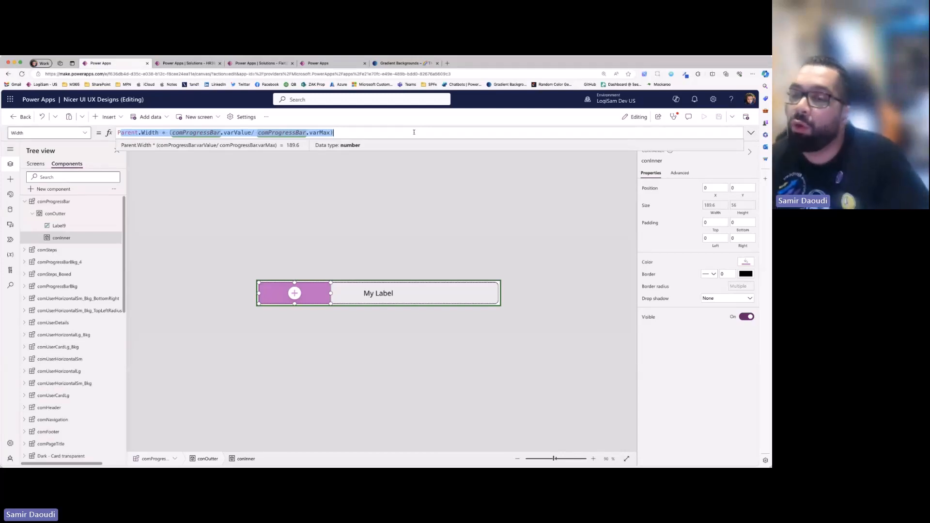
left_click(529, 373)
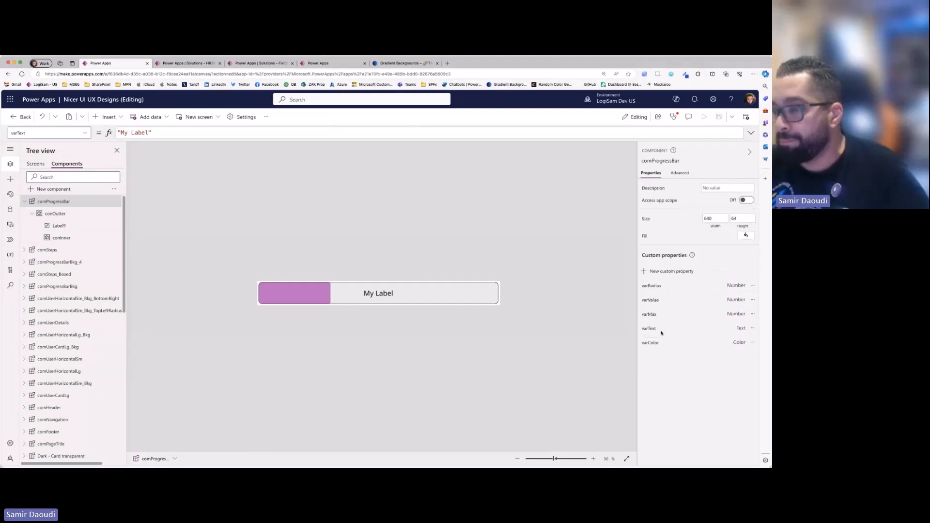
left_click(655, 304)
type("75")
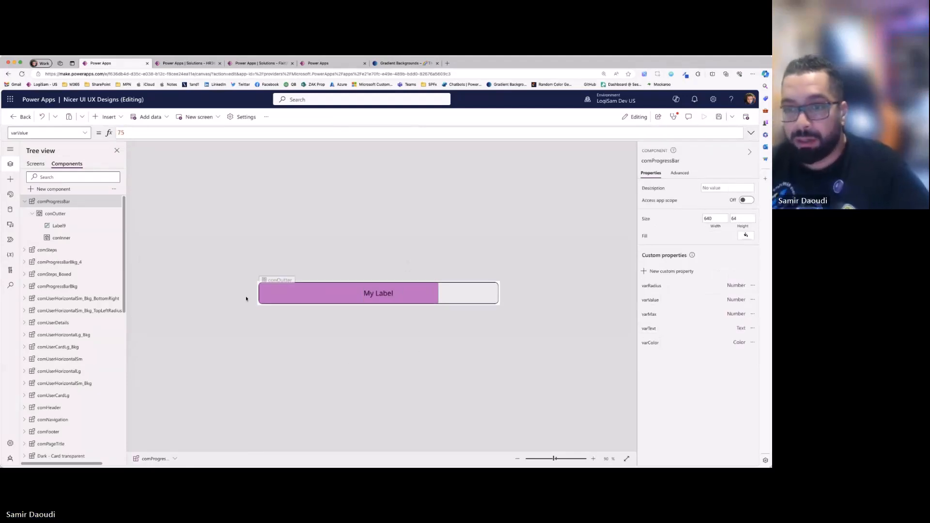
- Examine the value-to-maximum ratio and the Parent.Width factor in the conInner container's Width formula
left_click(72, 239)
left_click_drag(170, 133, 334, 133)
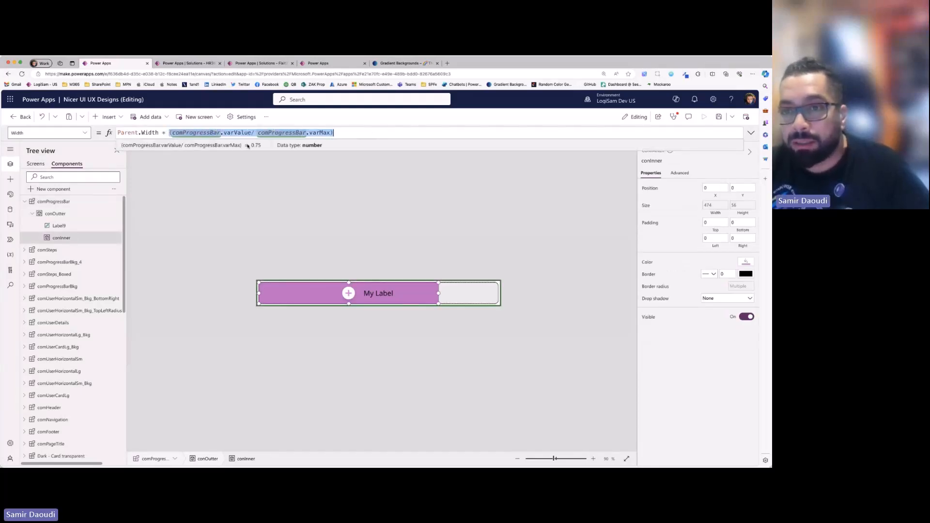
left_click_drag(162, 133, 113, 133)
left_click_drag(348, 137, 116, 134)
left_click(411, 219)
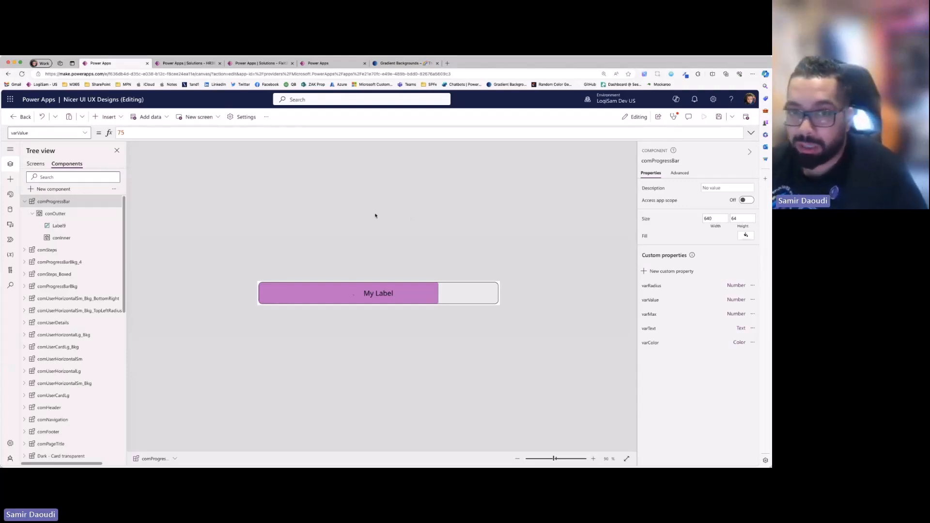
- Set the font of Label9 in the progress bar component to Great Vibes and its font size to 16
left_click(377, 296)
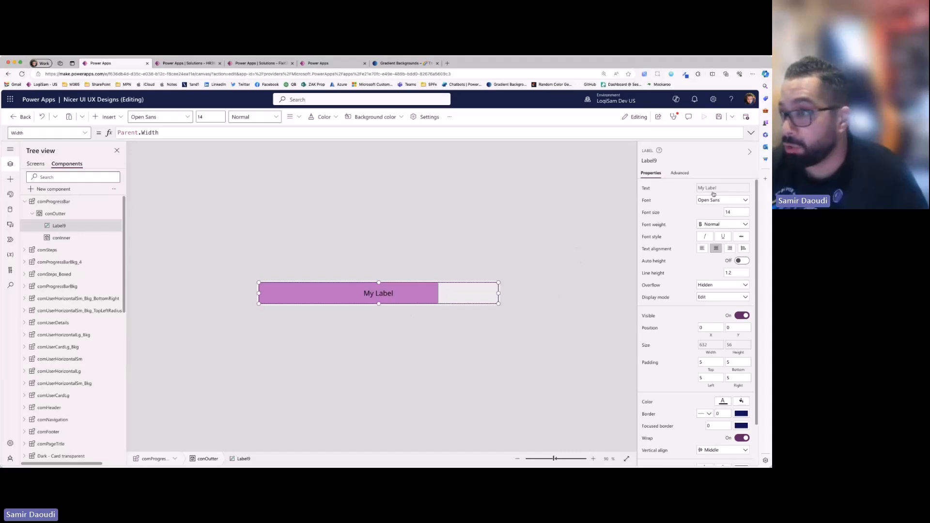
left_click(737, 202)
left_click(656, 214)
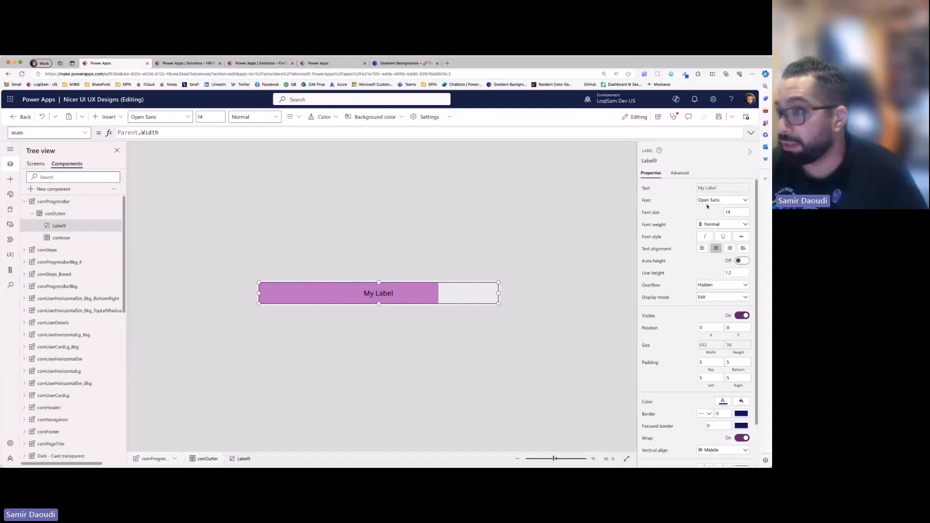
left_click(710, 203)
left_click(724, 245)
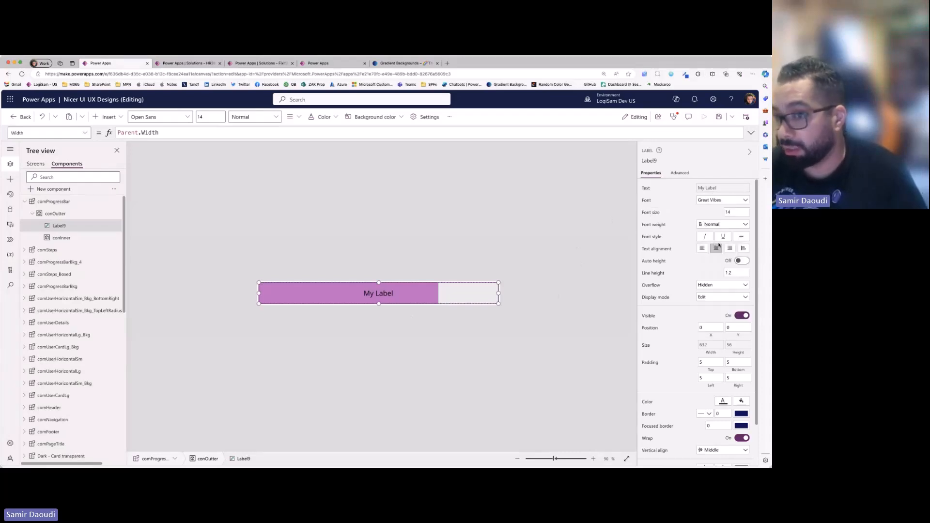
left_click(738, 212)
type("1")
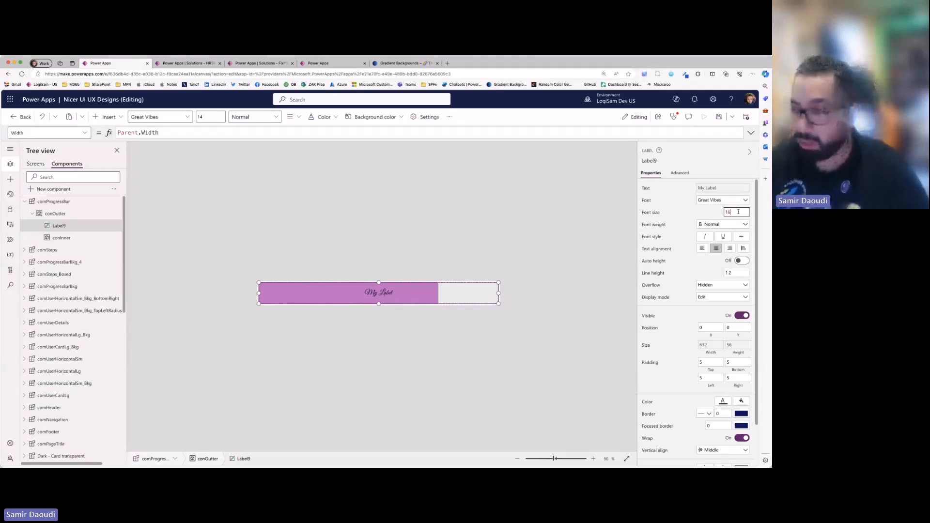
left_click(225, 205)
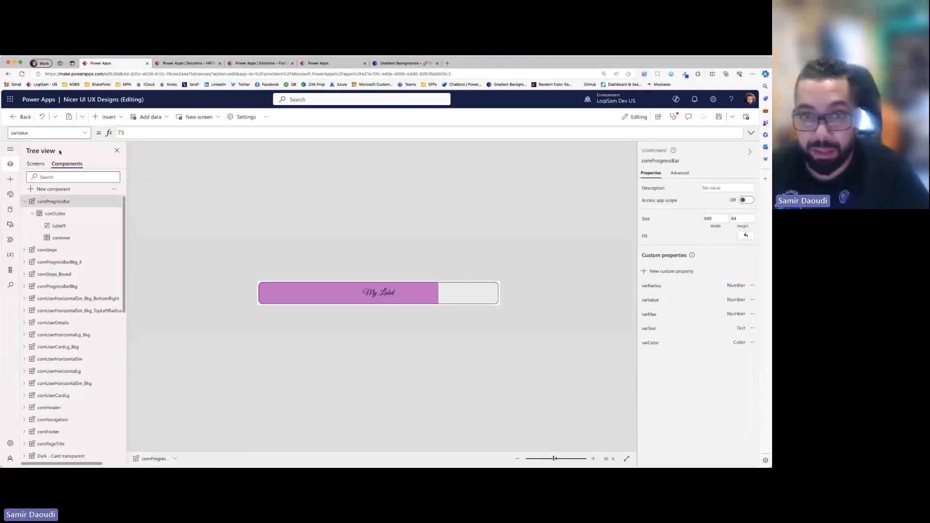
- Compare the green progress bar instance on the 3.1 Progress Bars screen with the comProgressBar component definition
left_click(36, 164)
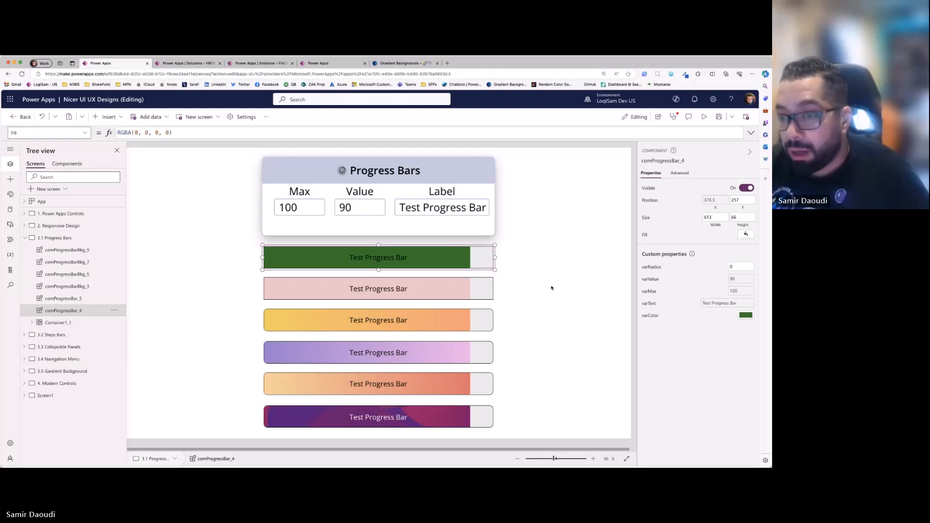
left_click(539, 301)
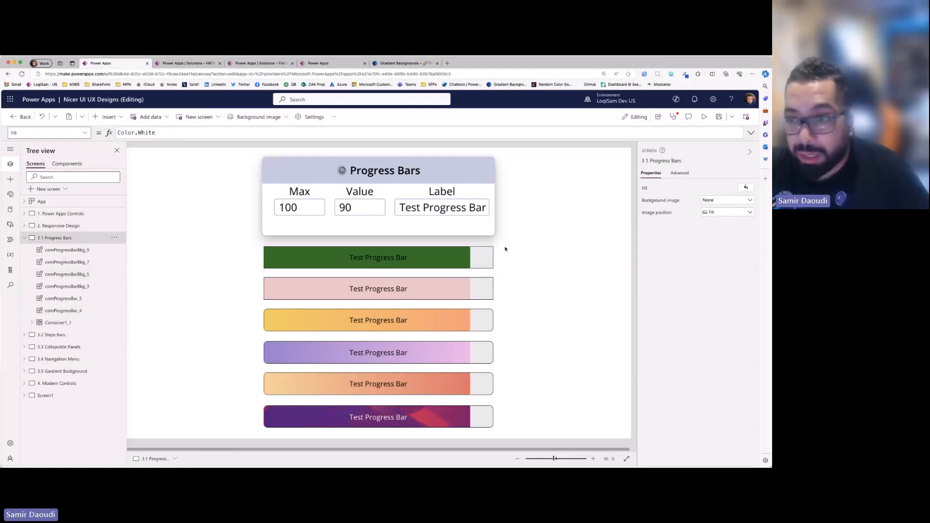
left_click(451, 260)
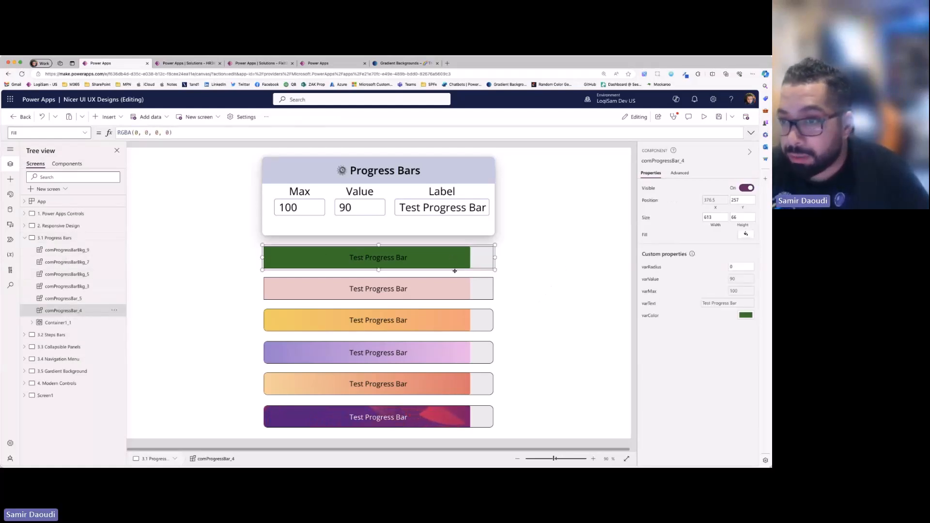
left_click(67, 164)
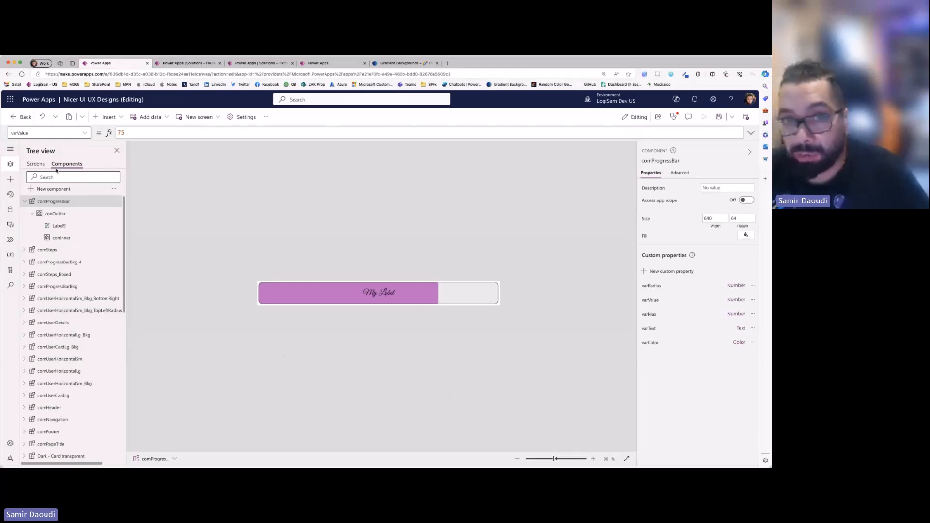
- Insert a comProgressBar component on the 3.1 Progress Bars screen and place it at about X 56, Y 341
left_click(35, 163)
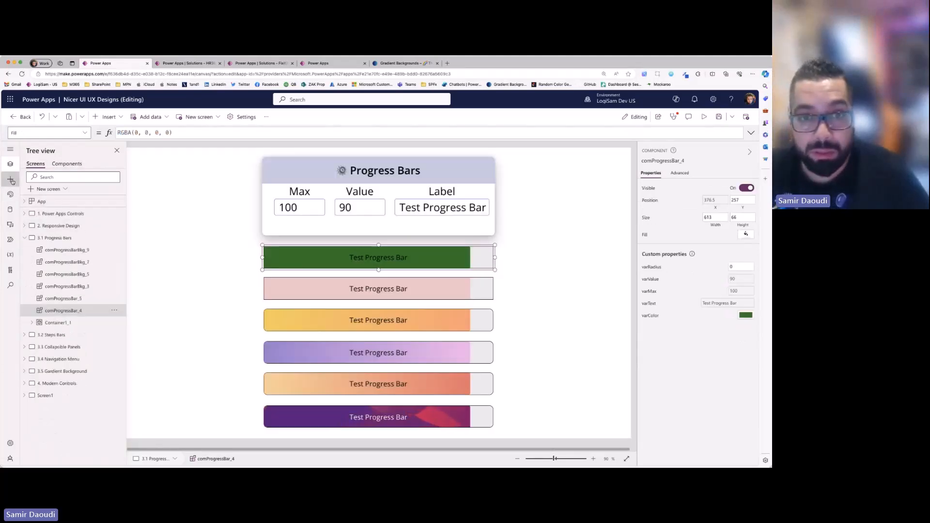
left_click(36, 165)
left_click(56, 177)
type("comp")
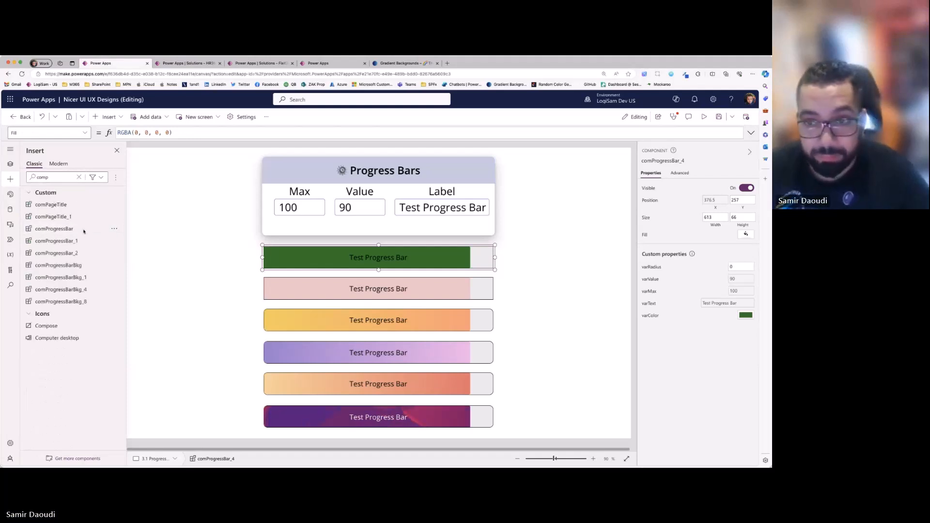
left_click(54, 228)
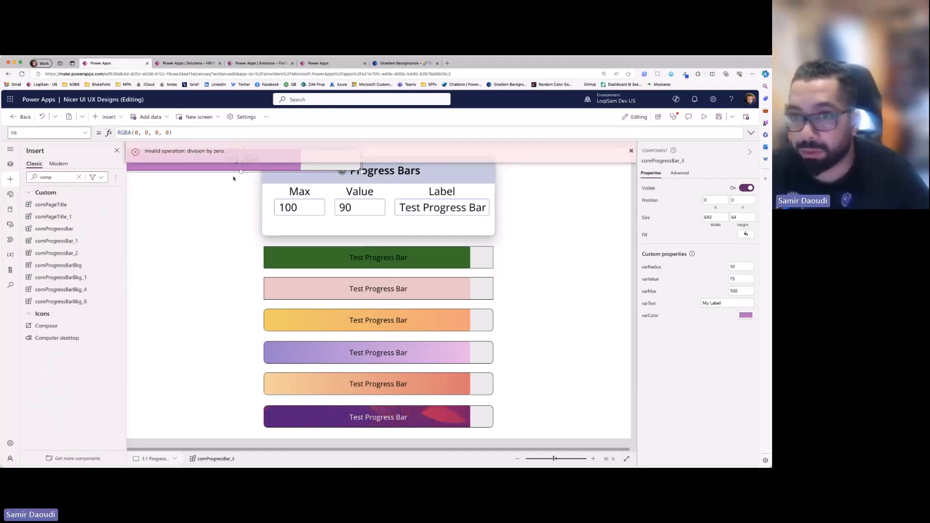
left_click_drag(205, 157, 220, 290)
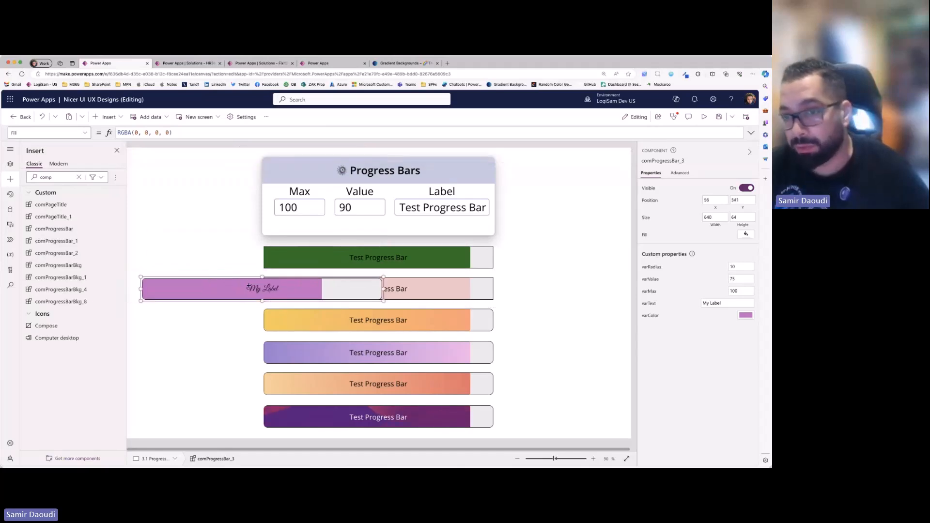
- Change the varColor of the inserted progress bar to a muted blue
left_click(746, 315)
left_click(670, 272)
left_click(746, 316)
left_click(744, 267)
- Set the varText of the inserted progress bar to "Test Font Change"
left_click(727, 302)
type("Test ")
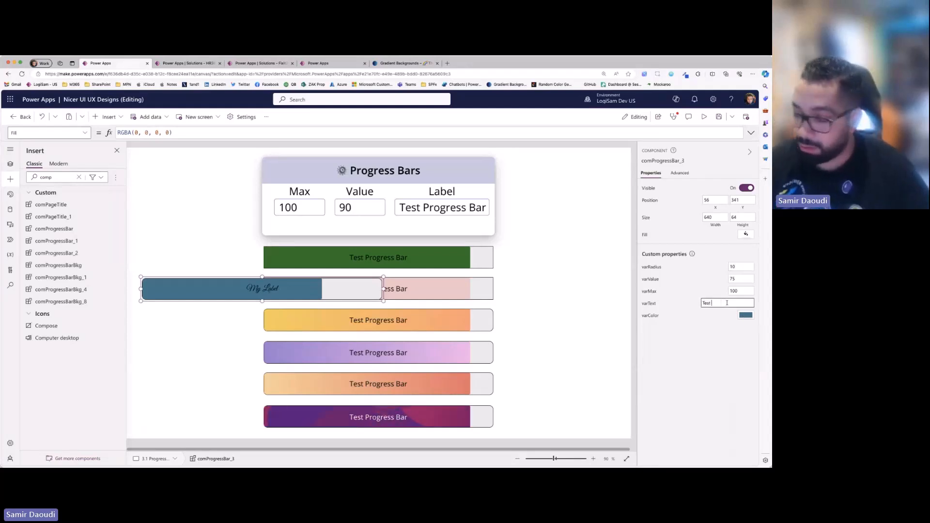
type("Font Change")
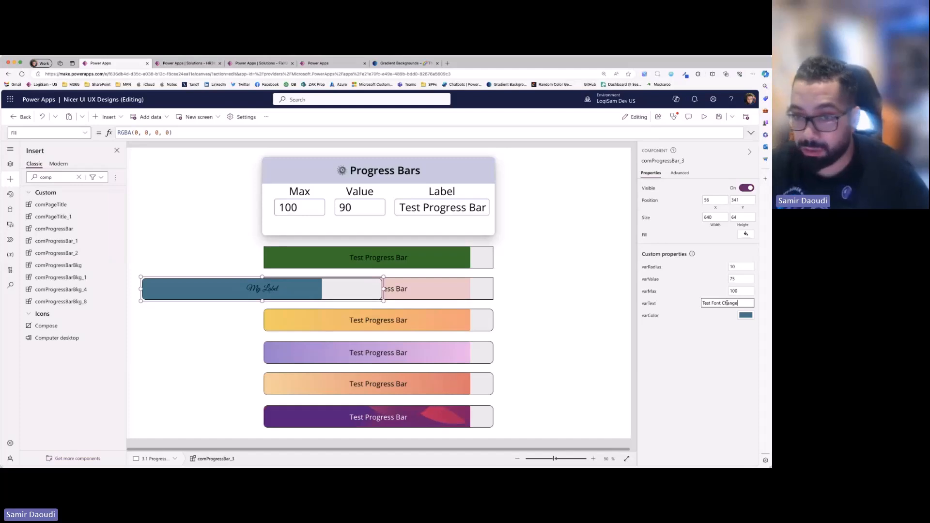
- Set the inserted progress bar's varValue to 10 and move the bar to about X 47, Y 550
left_click(737, 278)
type("10")
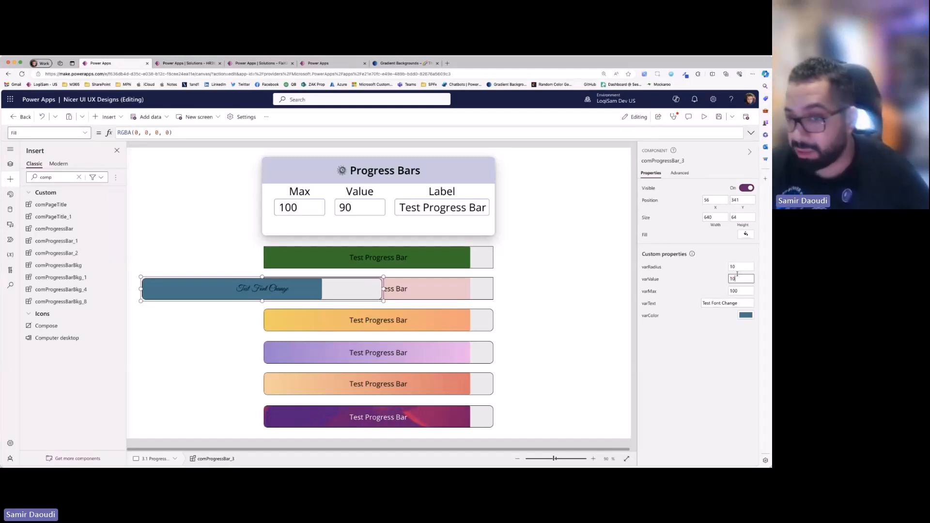
left_click_drag(350, 292, 320, 338)
scroll(352, 331, "down", 4)
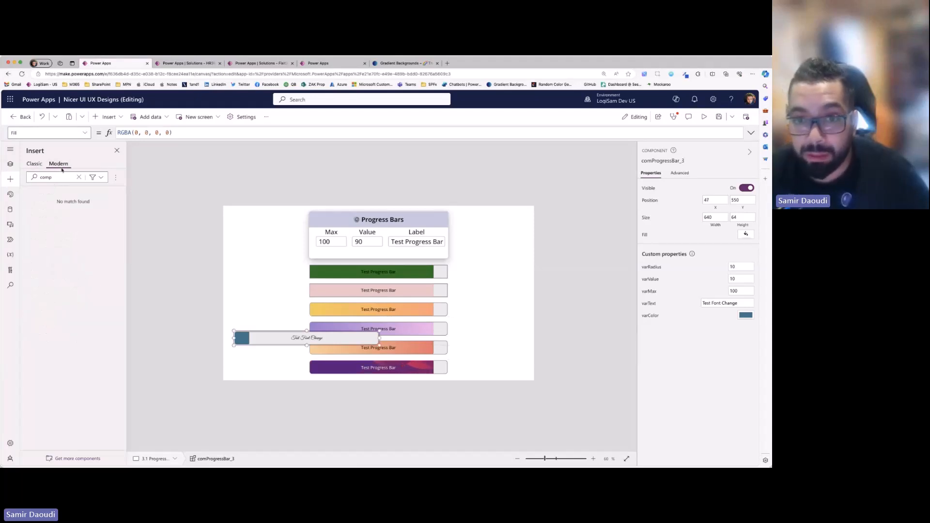
- Review the conOutter container's Width formula in the comProgressBar component and set the container's X position to 20
left_click(10, 164)
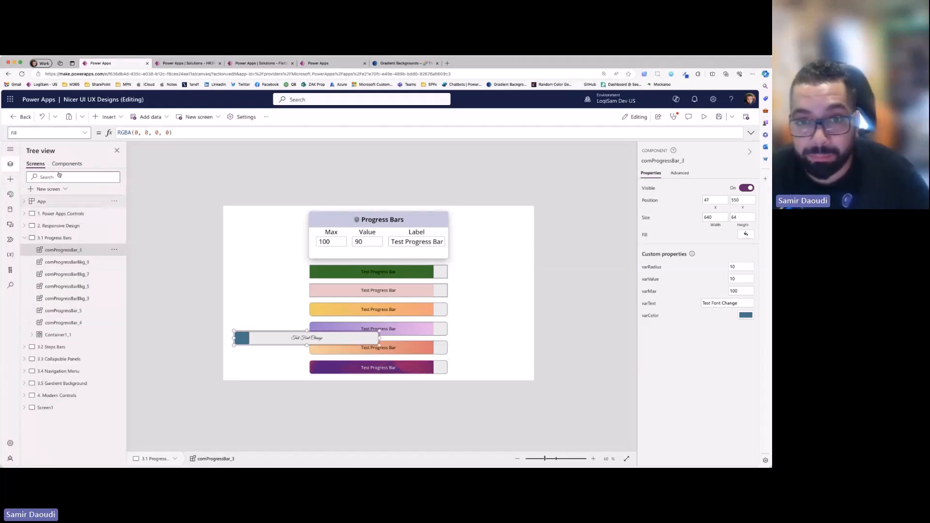
left_click(67, 164)
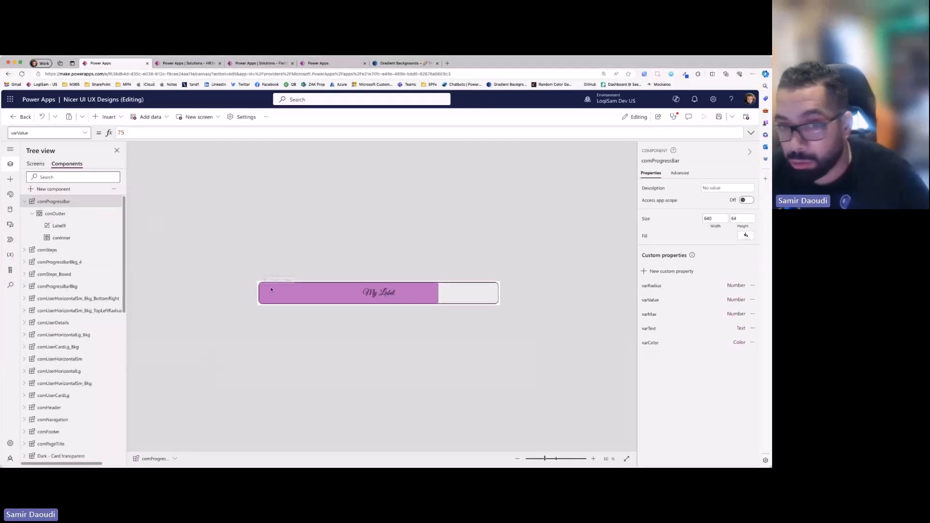
left_click(78, 217)
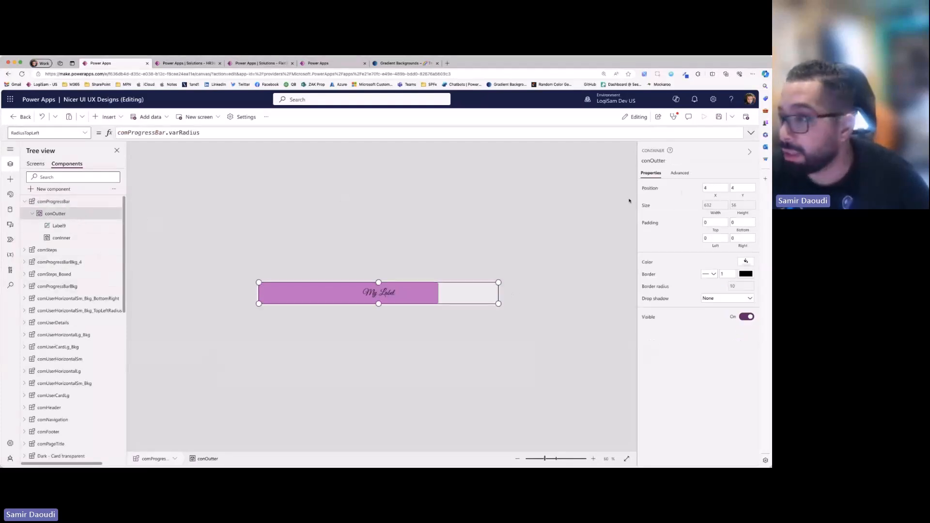
left_click(708, 206)
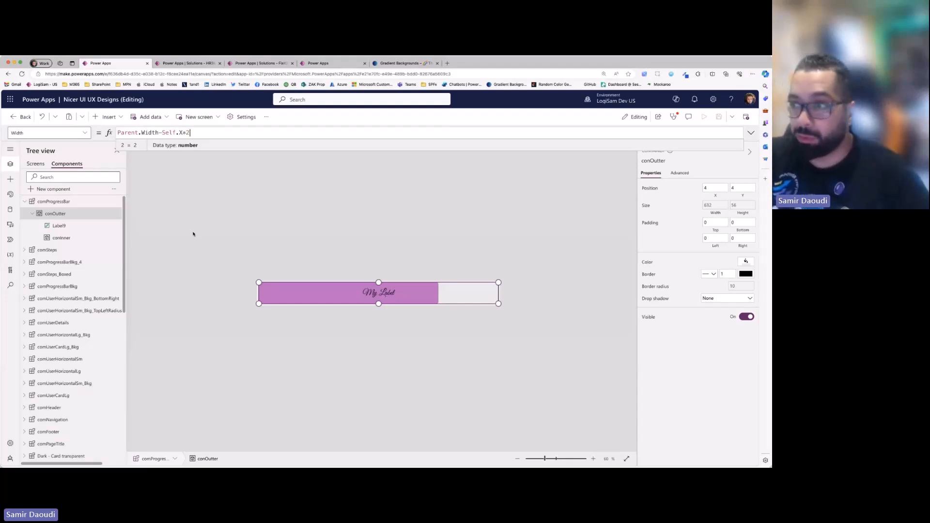
left_click(716, 188)
type("20")
left_click(440, 350)
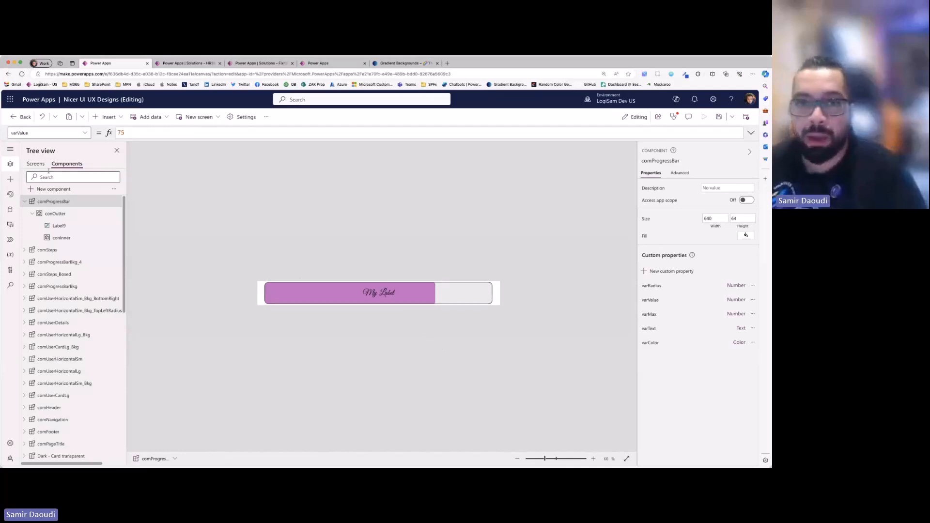
- Reposition the "Test Font Change" progress bar on the 3.1 Progress Bars screen and delete it
left_click(34, 165)
left_click_drag(219, 369, 204, 326)
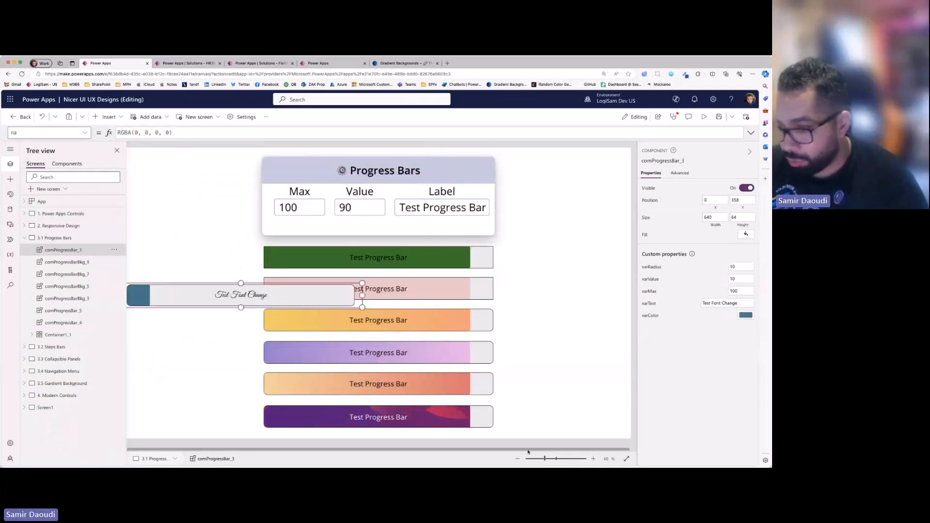
left_click(518, 460)
left_click_drag(333, 294, 426, 266)
key("Delete")
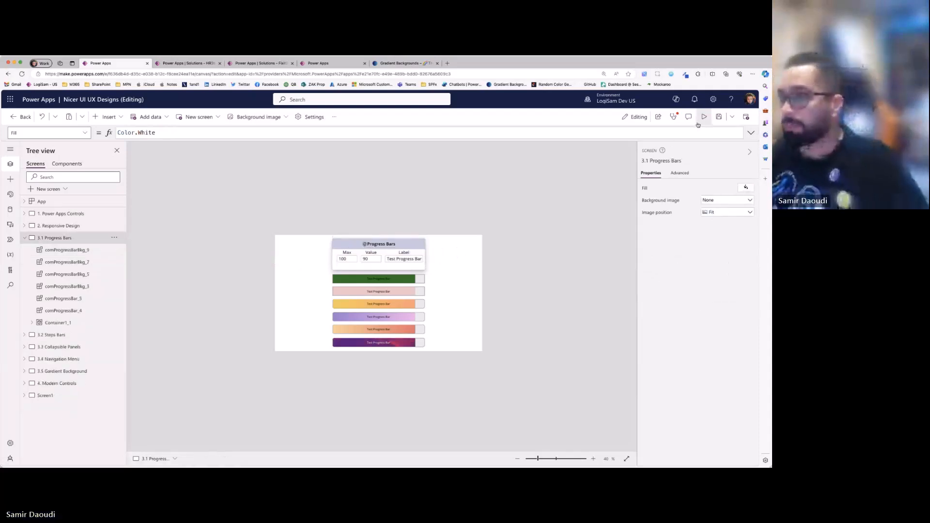
- Inspect the custom properties of the purple-to-pink gradient progress bar on the 3.1 Progress Bars screen
left_click(626, 459)
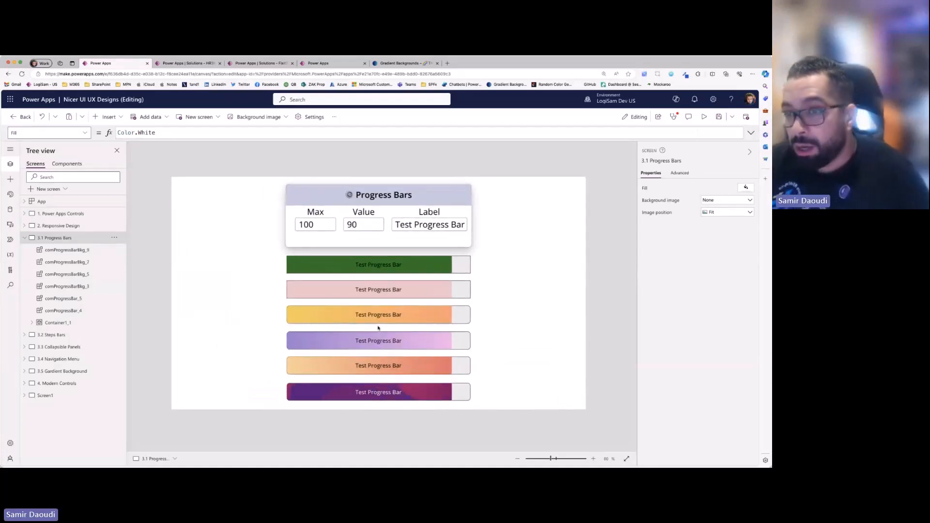
left_click(398, 341)
left_click(384, 393)
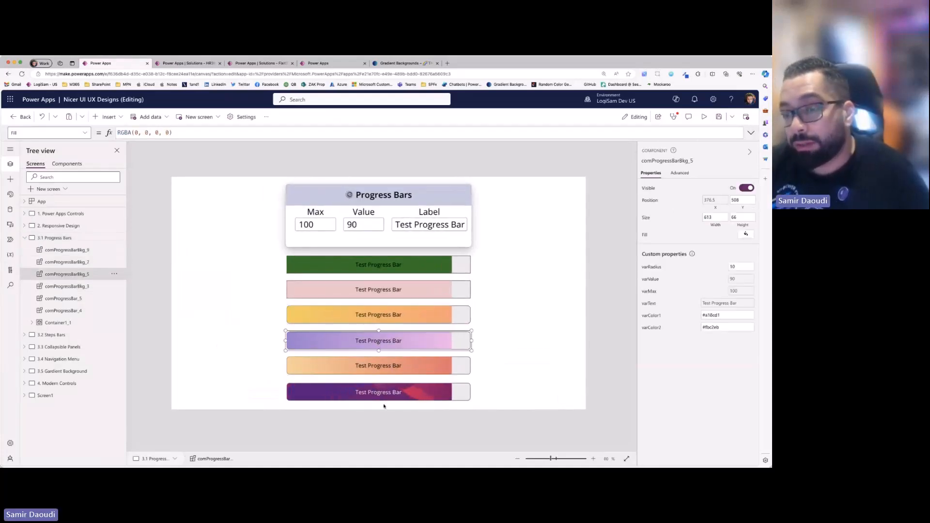
- Collapse comProgressBar in the component list and open the comProgressBarBkg_4 component
left_click(67, 164)
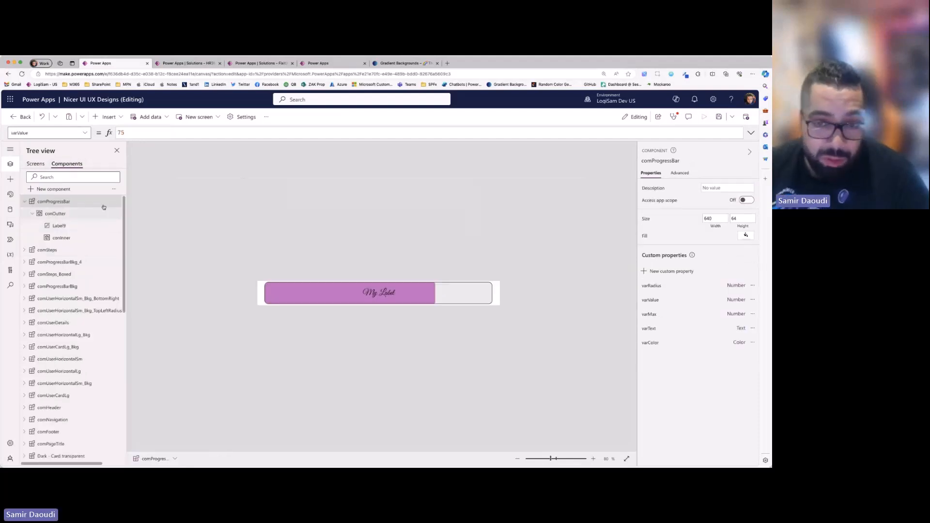
left_click(24, 202)
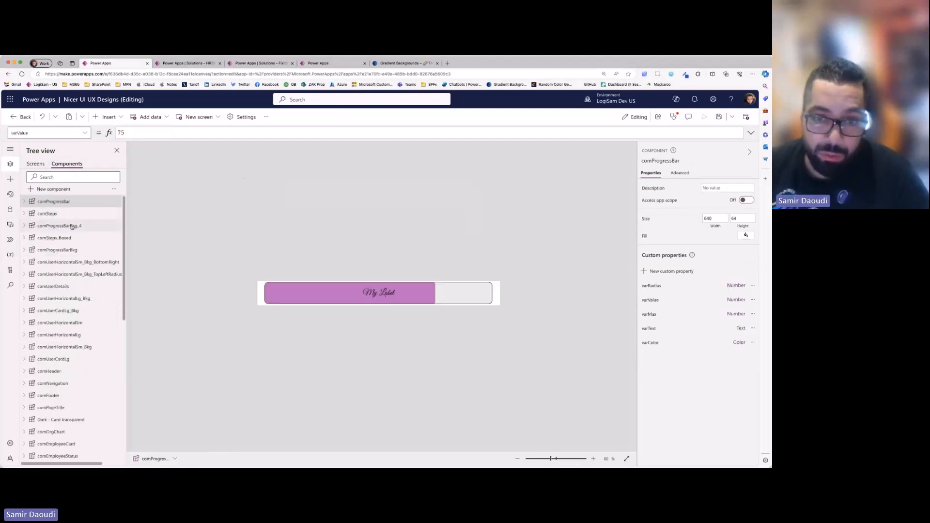
left_click(46, 226)
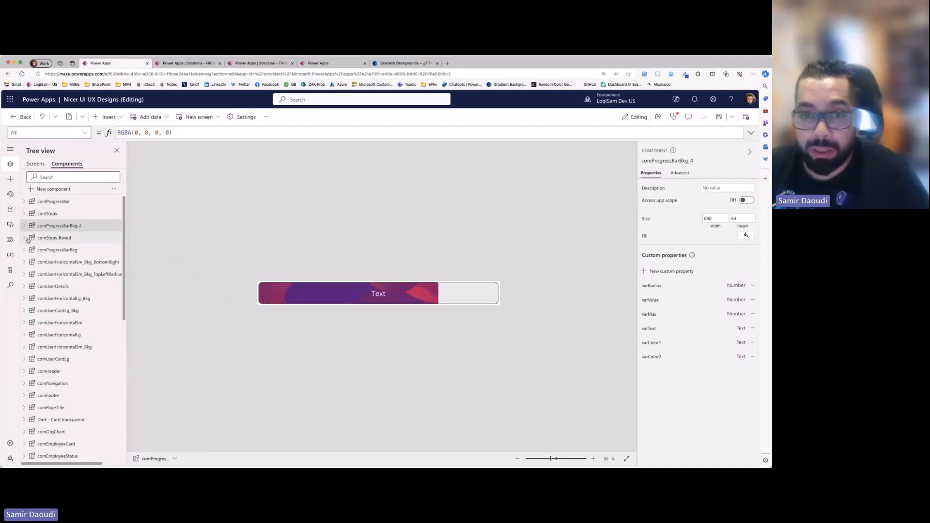
- Open the comProgressBarBkg component and view the default value of its varColor1 custom property
left_click(46, 250)
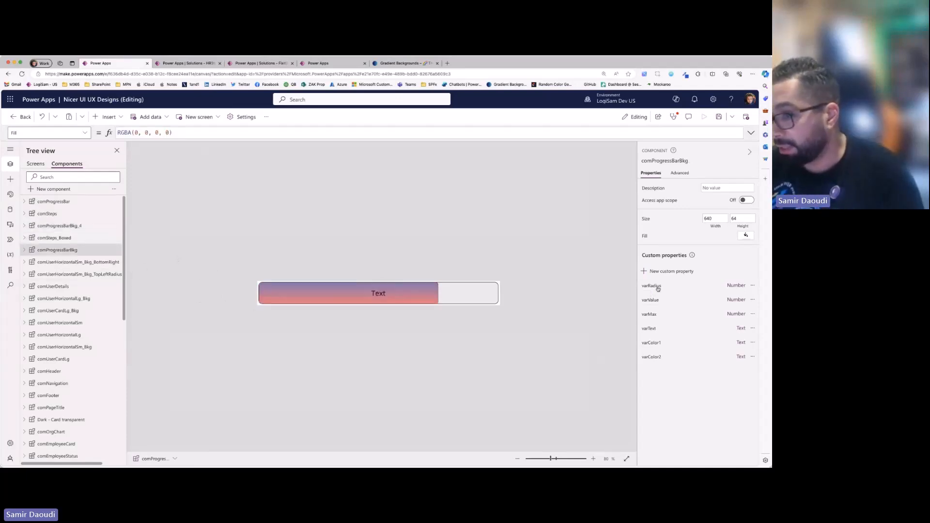
left_click(652, 343)
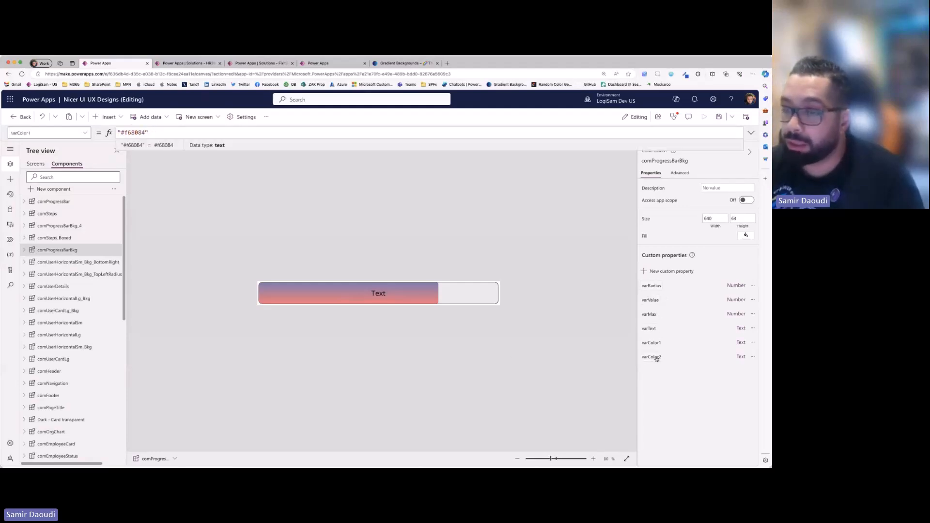
left_click(491, 351)
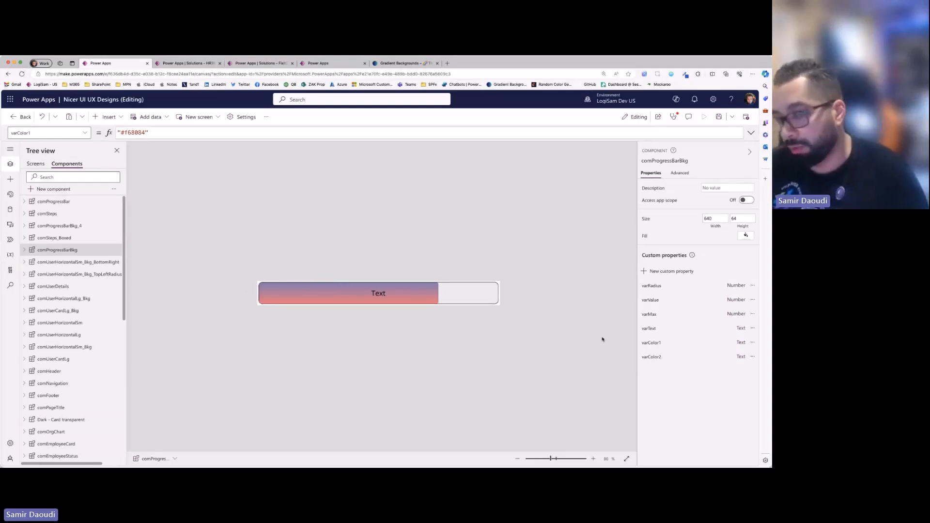
- Expand comProgressBarBkg down to conOutter_1 and inspect its Label9_1 label and conInner_1 container
left_click(25, 250)
left_click(32, 263)
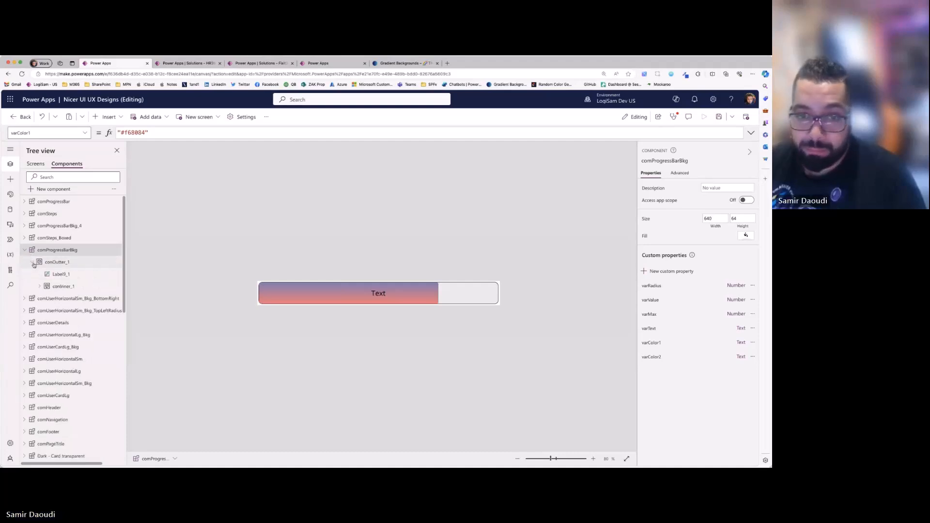
left_click(77, 264)
left_click(75, 274)
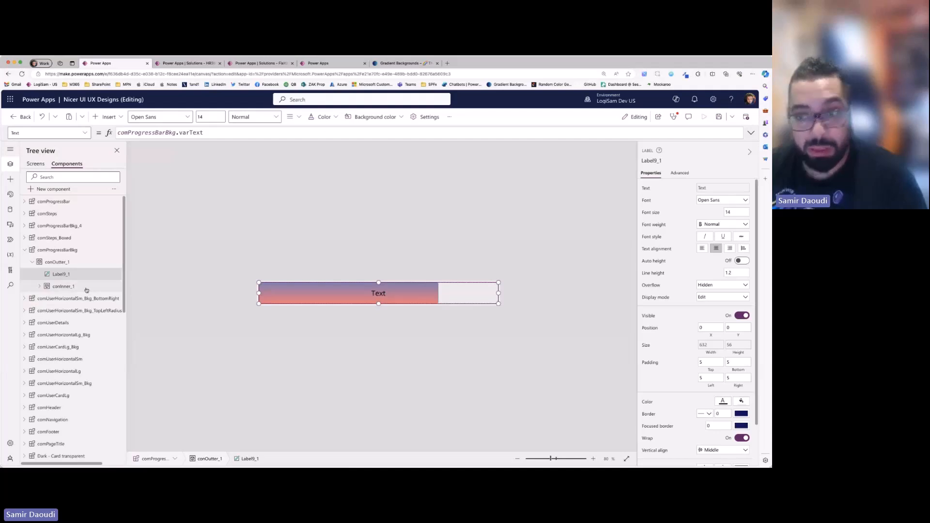
left_click(86, 289)
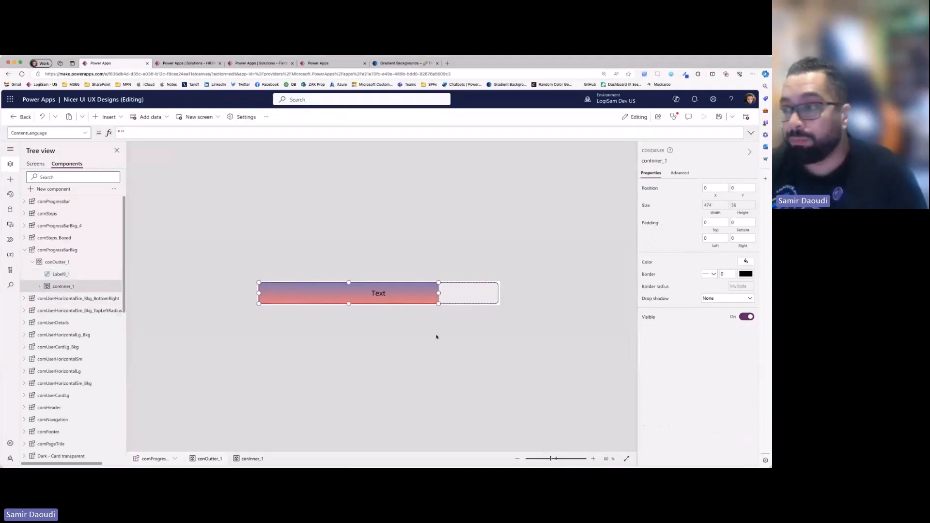
- Check the Fill formula of conInner in comProgressBar, and expand conInner_1 in comProgressBarBkg for comparison
left_click(78, 201)
left_click(59, 226)
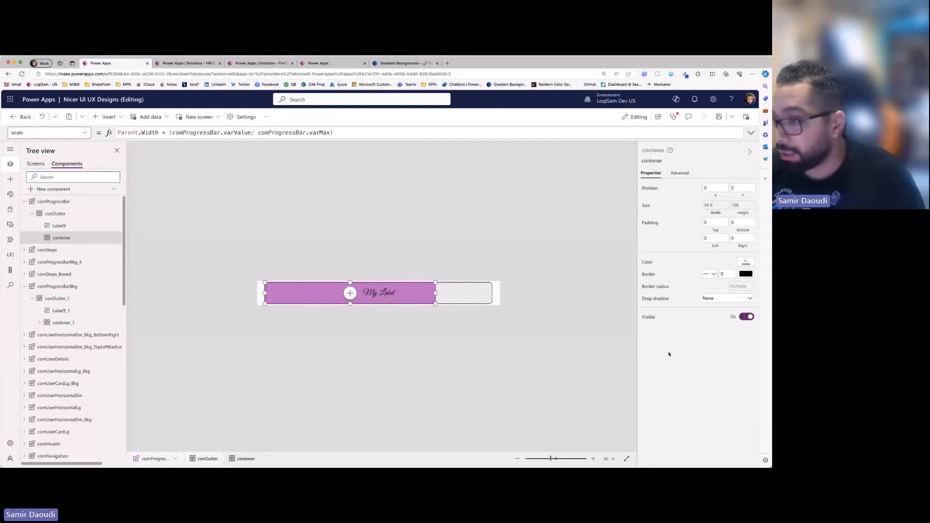
left_click(746, 262)
left_click(170, 133)
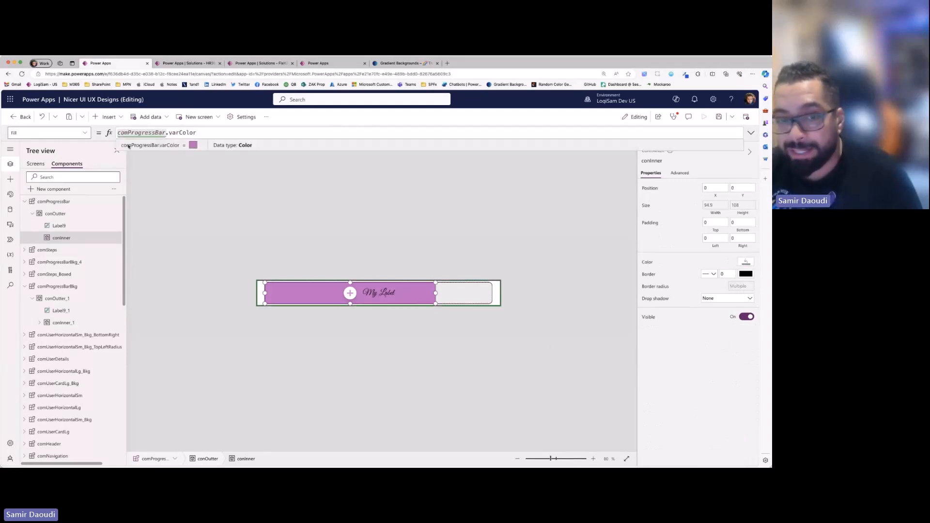
left_click(56, 323)
left_click(38, 322)
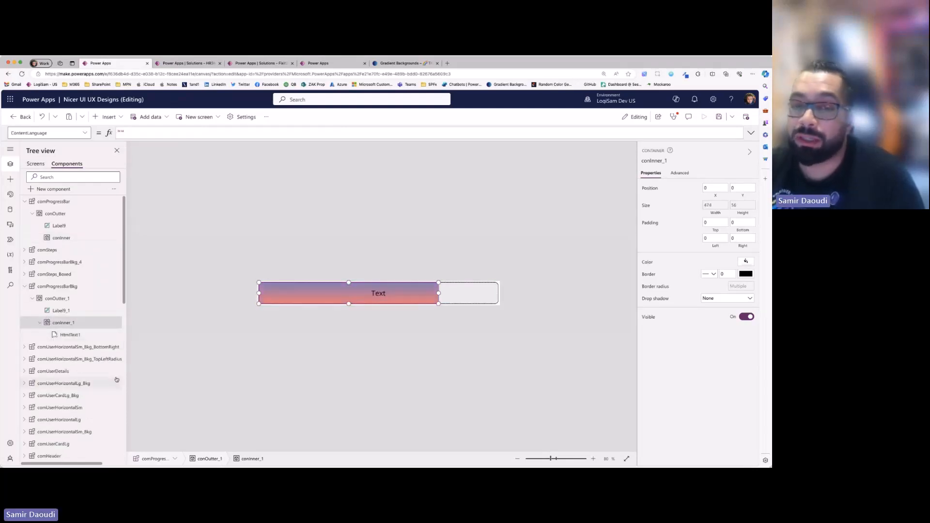
- View the CSS gradient backgrounds website and the app's 3.5 Gardient Background screen, and return to the 3.1 Progress Bars screen
left_click(401, 64)
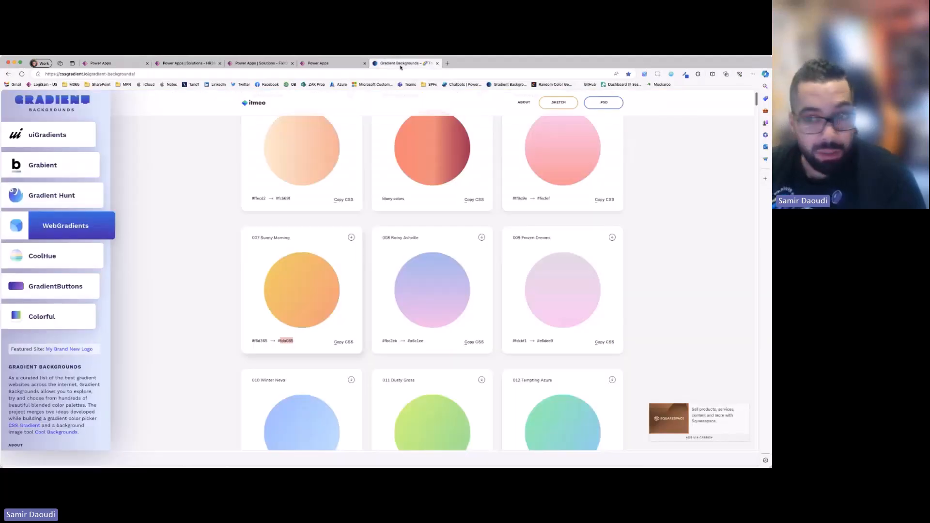
left_click(108, 64)
left_click(43, 164)
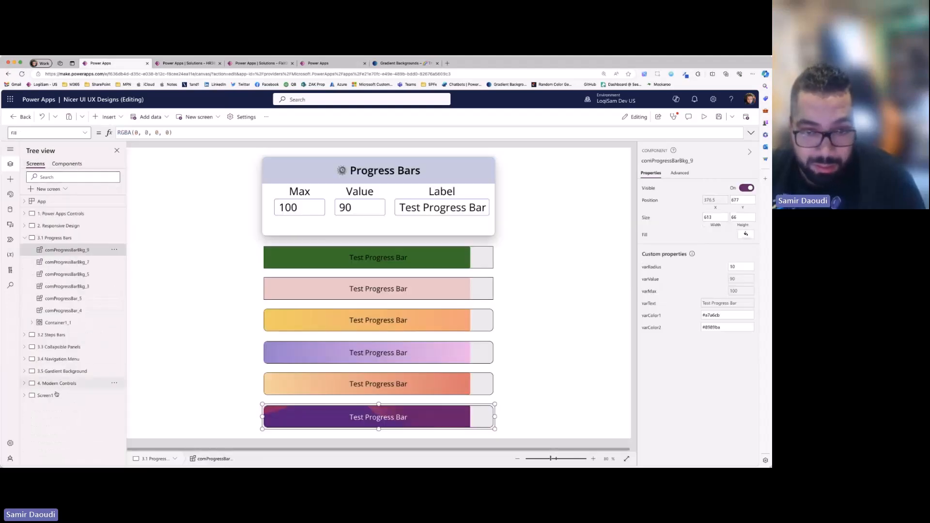
left_click(73, 371)
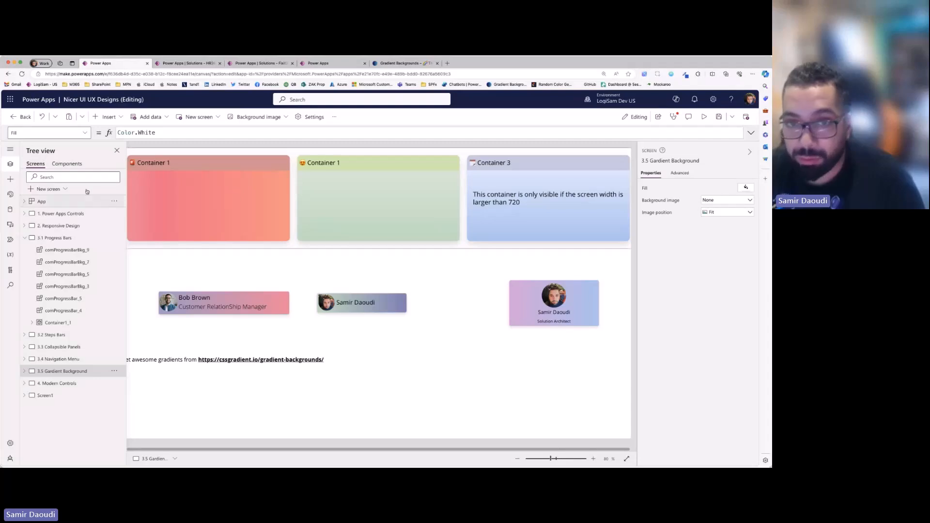
left_click(63, 238)
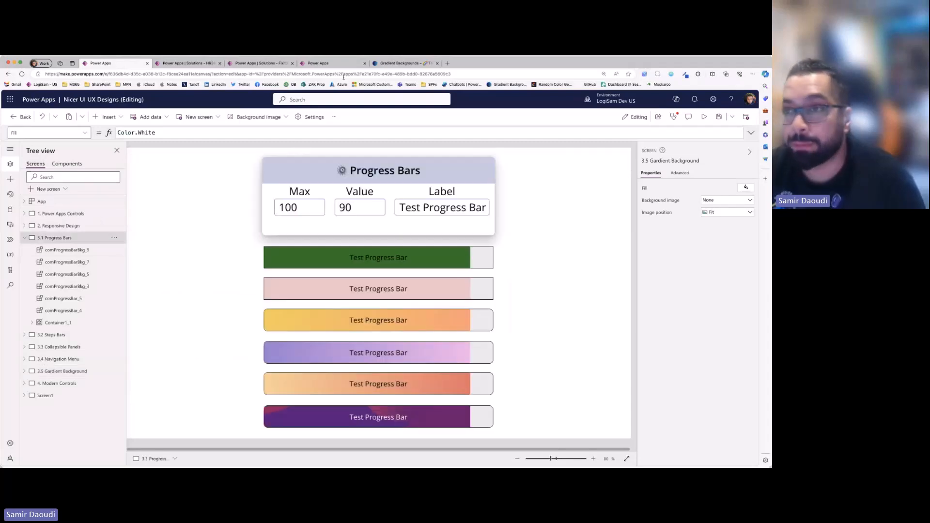
- Switch to the gradient backgrounds website, browse the WebGradients samples and highlight the second hex colour of gradient 015
left_click(403, 62)
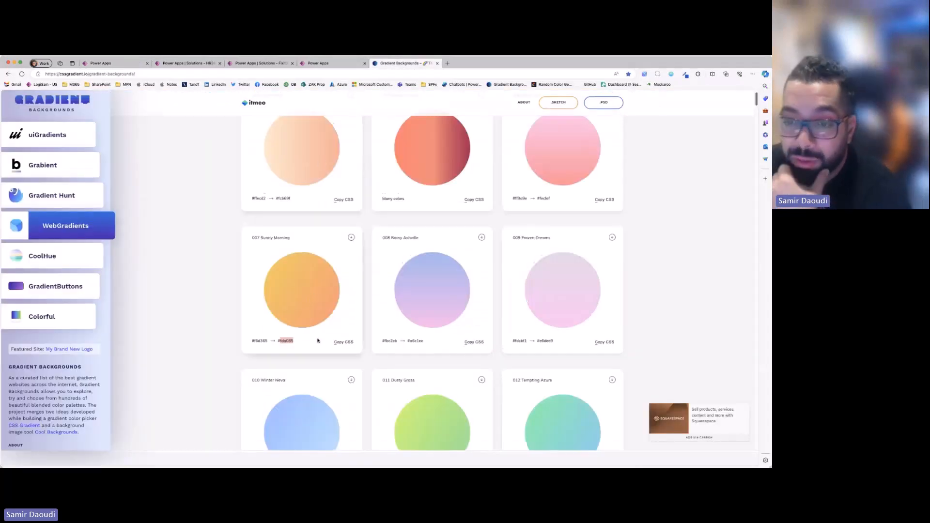
scroll(291, 329, "down", 1)
scroll(436, 317, "up", 3)
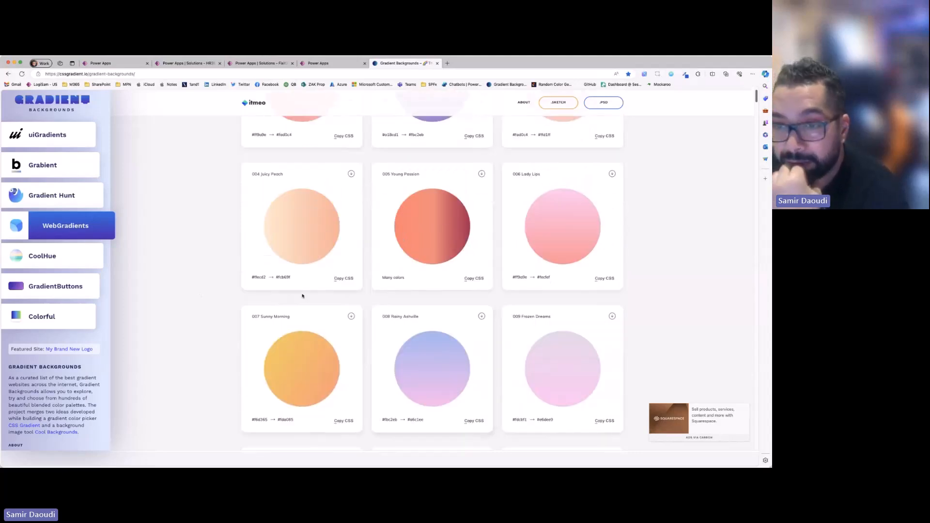
scroll(457, 383, "down", 5)
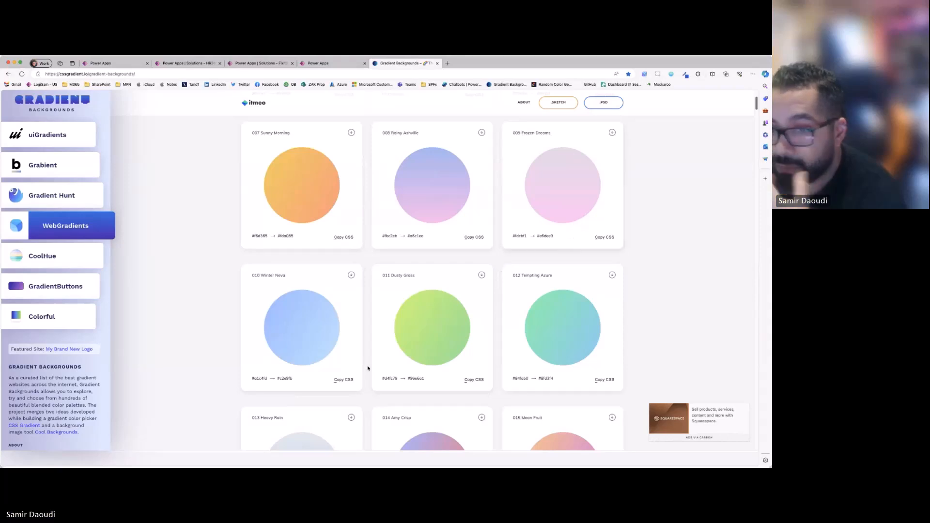
scroll(322, 380, "down", 2)
scroll(582, 394, "down", 3)
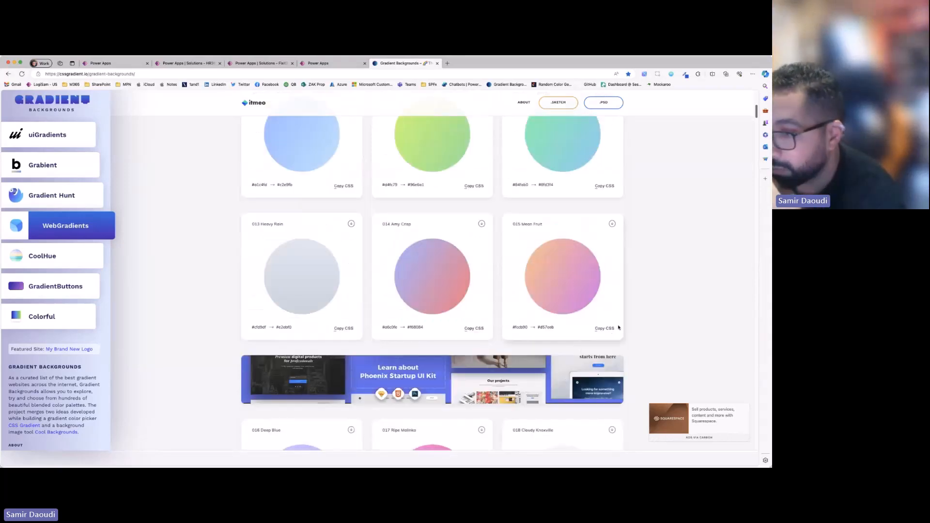
left_click(606, 329)
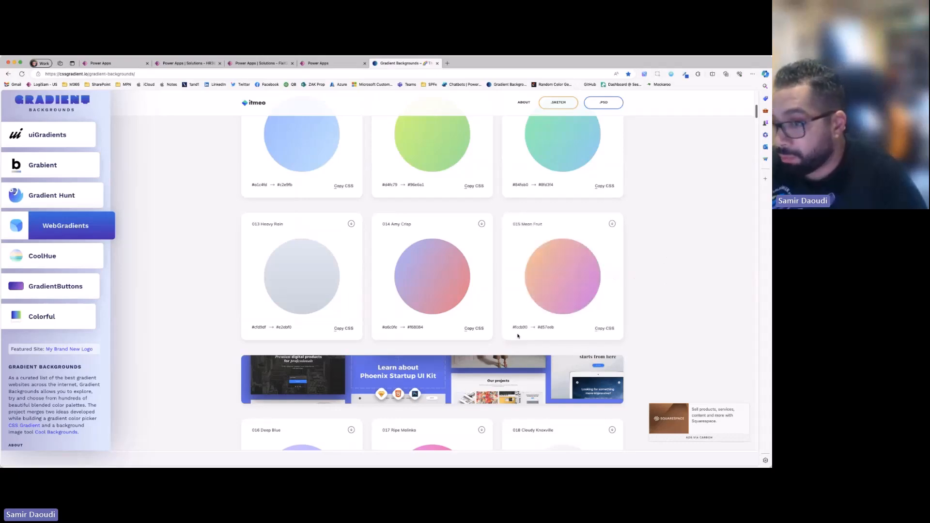
left_click_drag(536, 328, 590, 326)
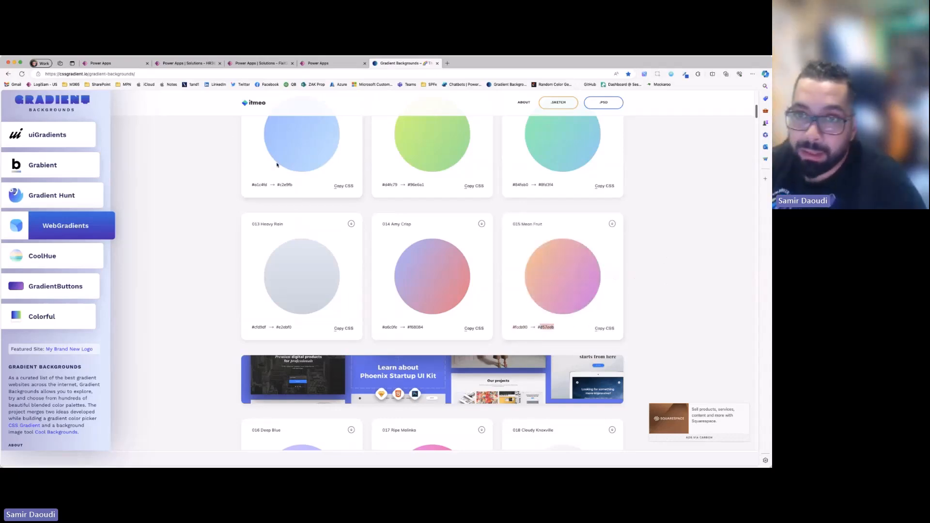
- Look at the leave balance bar in the HR365 - Self Service app preview and return to the Nicer UI UX Designs app
left_click(118, 63)
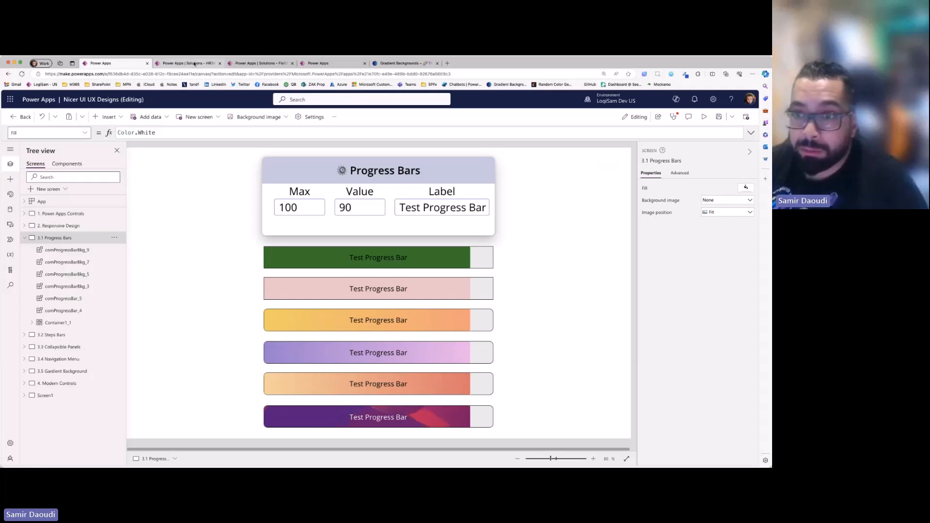
left_click(331, 67)
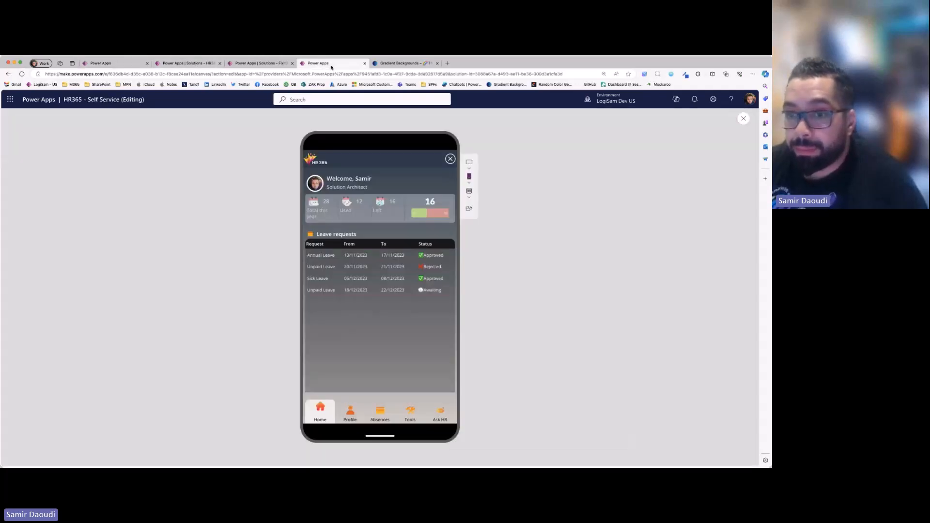
left_click(116, 63)
- Examine the linear-gradient formula of HtmlText1 inside comProgressBarBkg, including its height and width parts, and reselect conInner_1
left_click(67, 164)
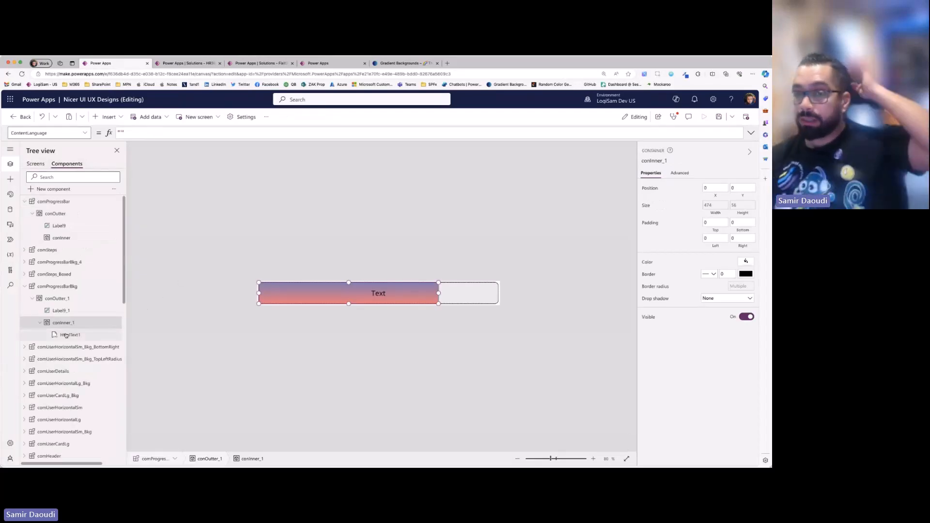
left_click(68, 335)
left_click(752, 133)
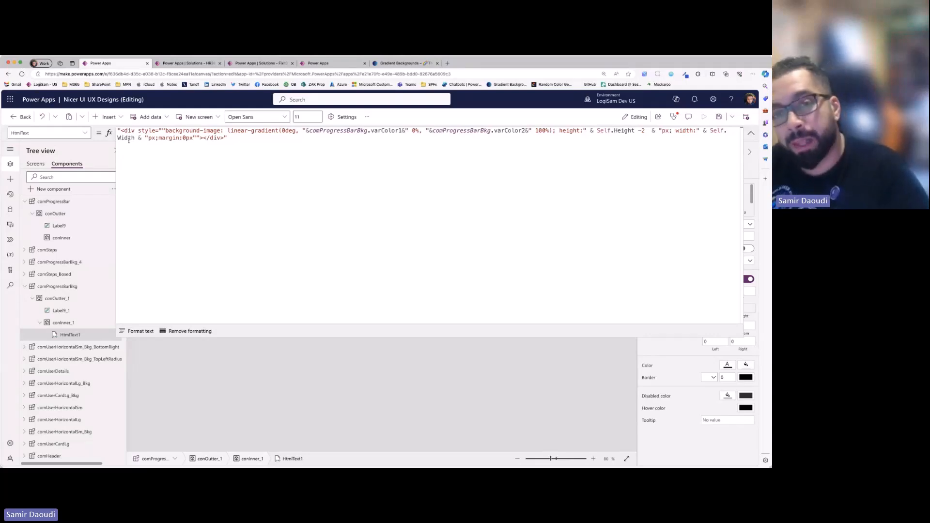
key("super+a")
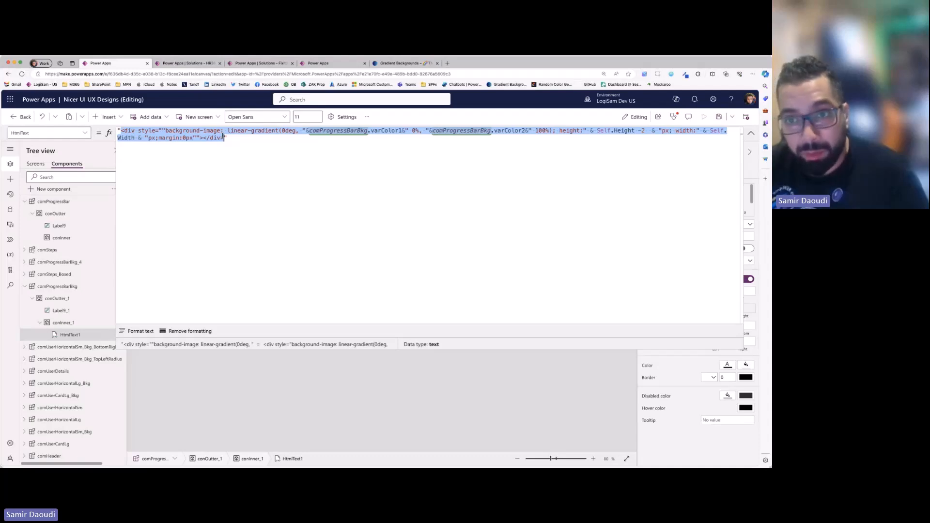
left_click(225, 138)
left_click_drag(140, 130, 473, 147)
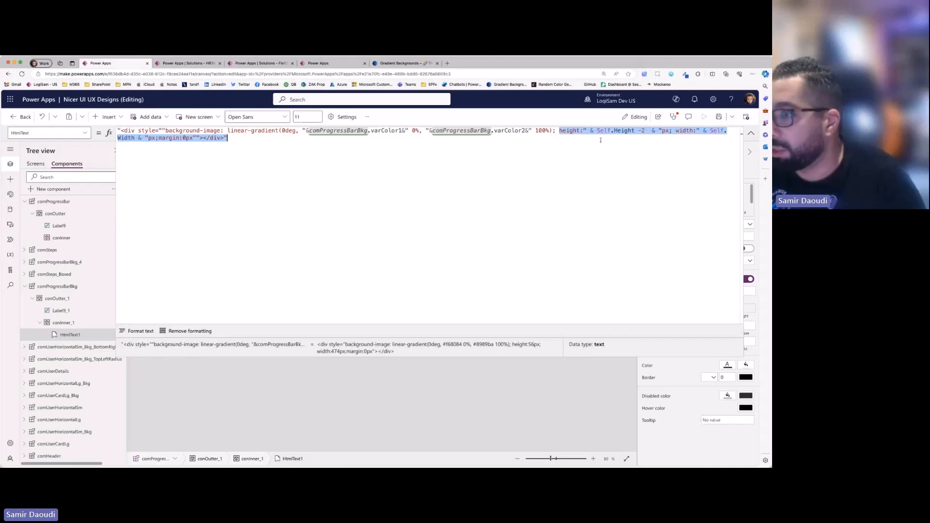
left_click(561, 131)
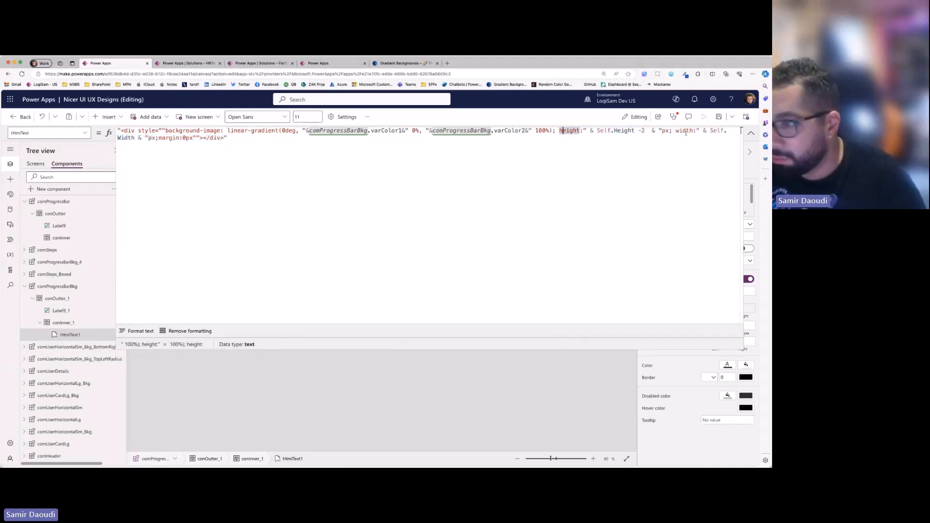
left_click(750, 133)
left_click(486, 339)
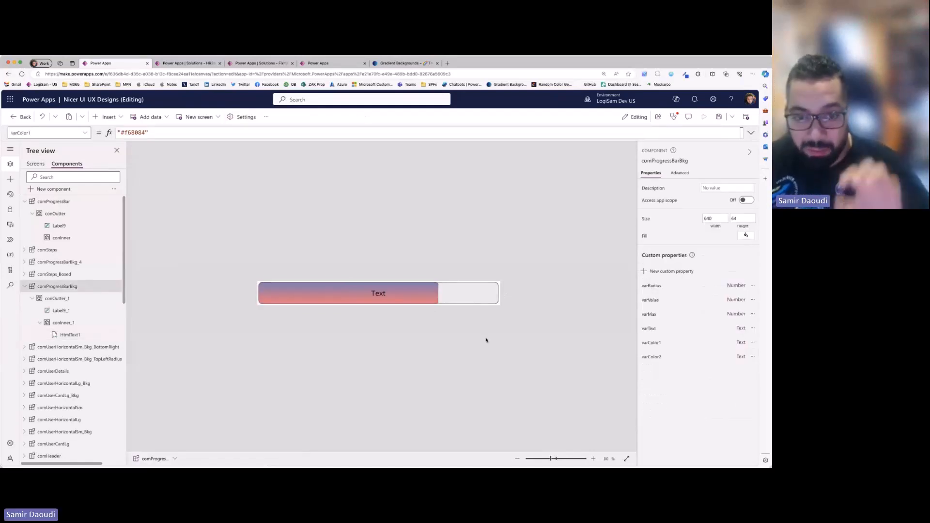
left_click(82, 327)
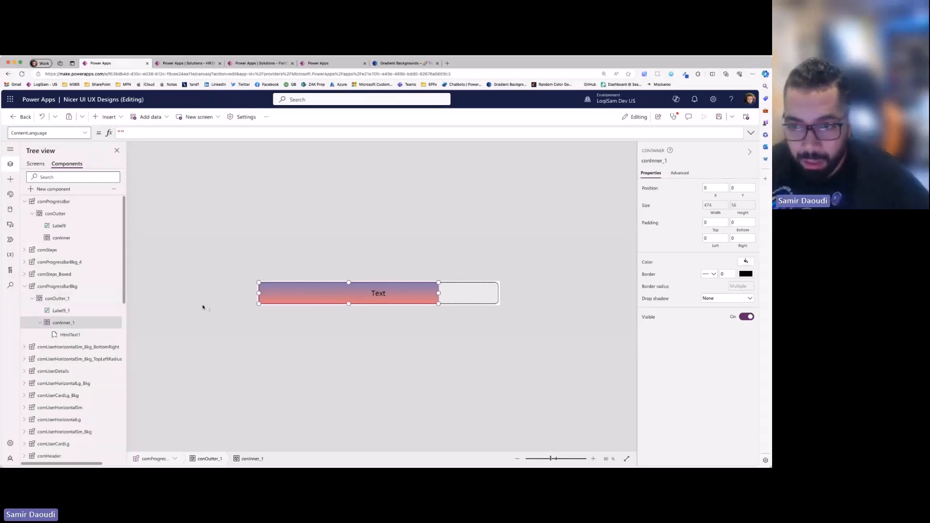
- Copy a green hex colour from the gradient website and set varColor1 of the yellow-to-orange progress bar to #84fab0
left_click(34, 163)
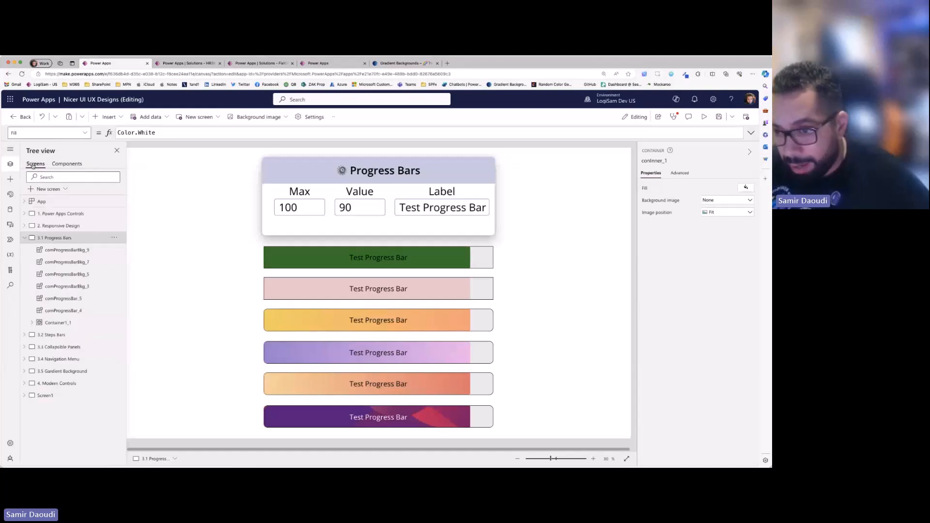
left_click(354, 322)
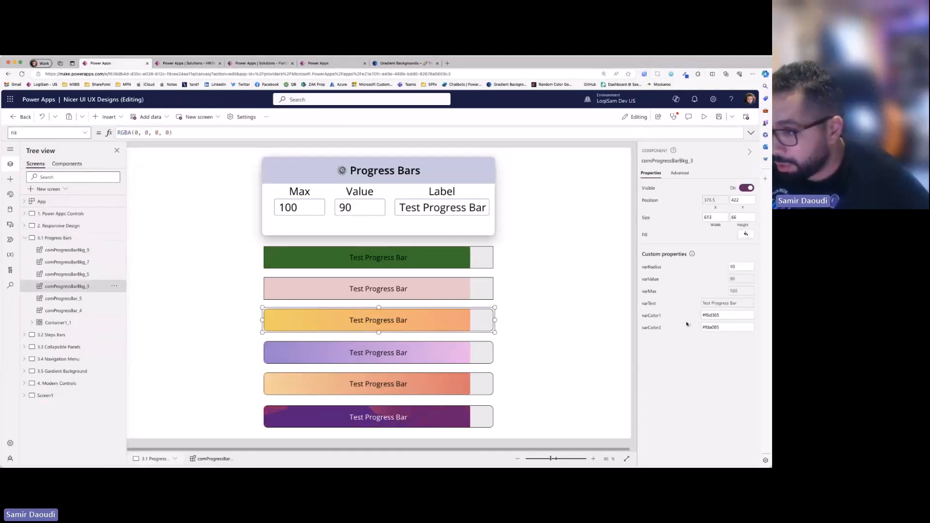
left_click(391, 64)
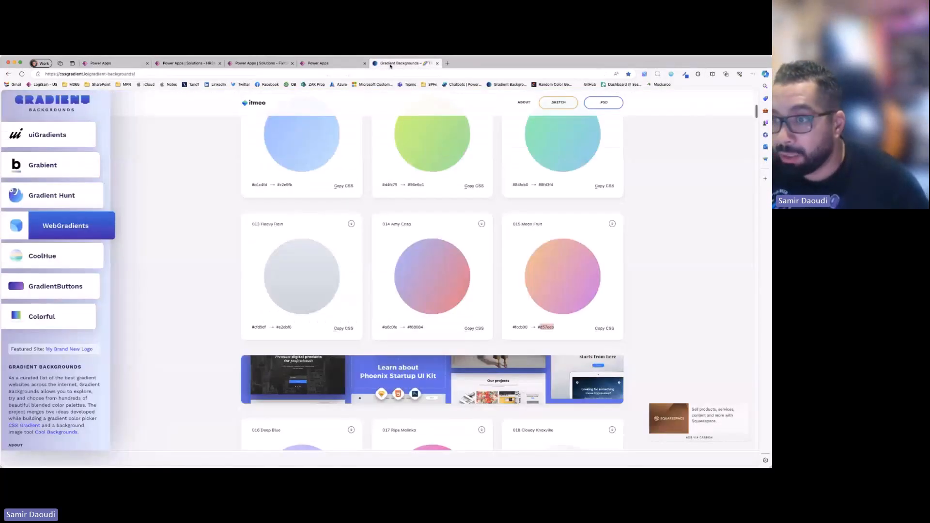
scroll(539, 266, "up", 3)
double_click(520, 296)
key("super+c")
key("ctrl+Tab")
double_click(715, 316)
key("super+v")
key("Tab")
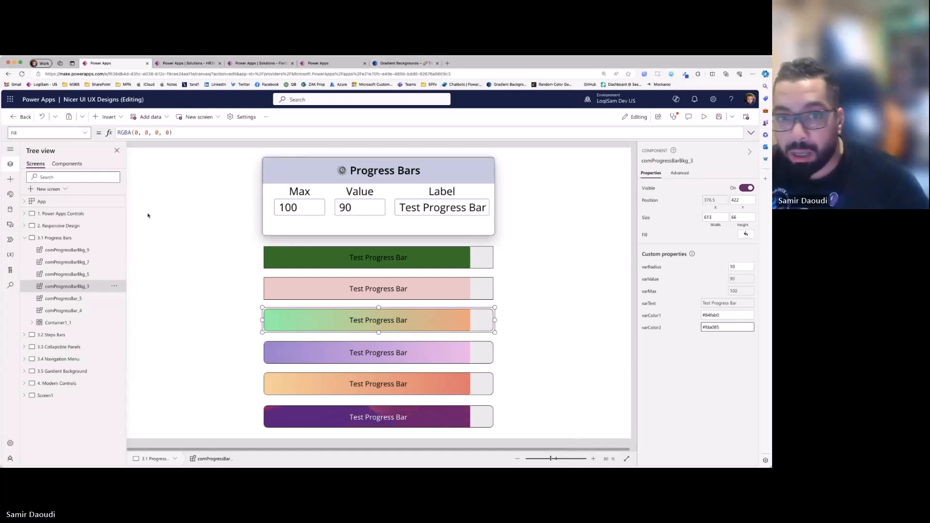
- Open the HtmlText formula of HtmlText1 inside comProgressBarBkg in the expanded formula editor and enlarge the page for readability
left_click(67, 164)
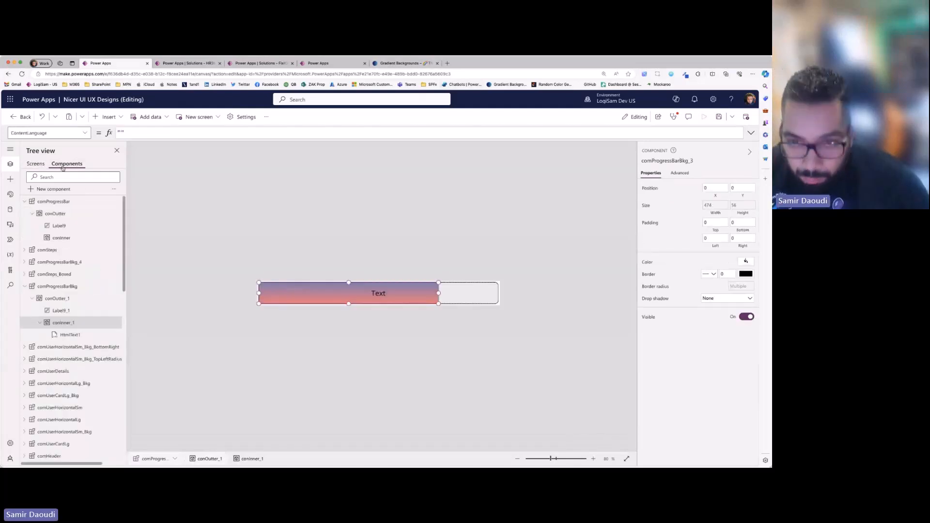
left_click(70, 334)
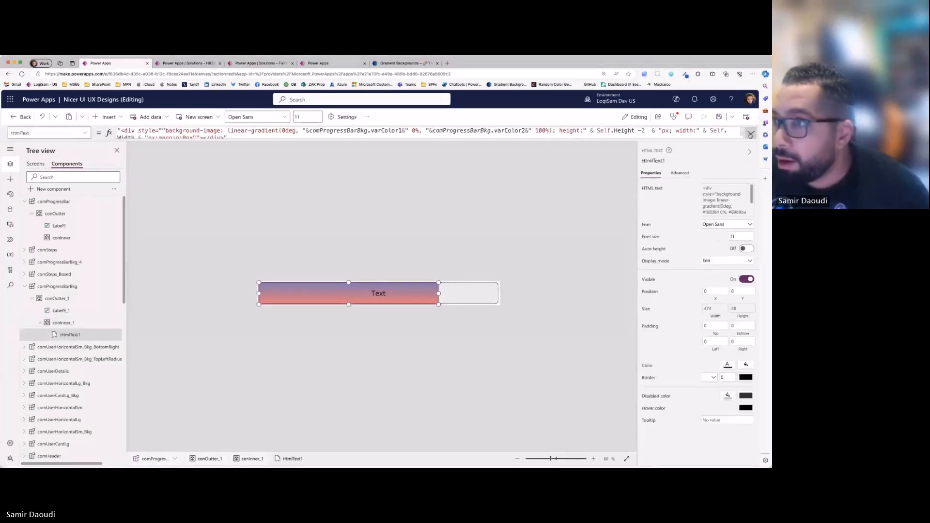
left_click(307, 134)
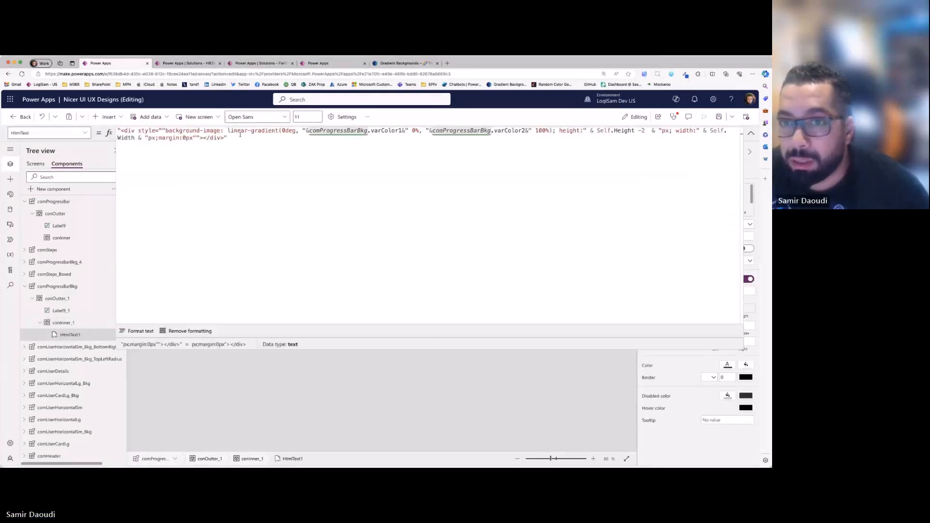
left_click_drag(240, 135, 120, 120)
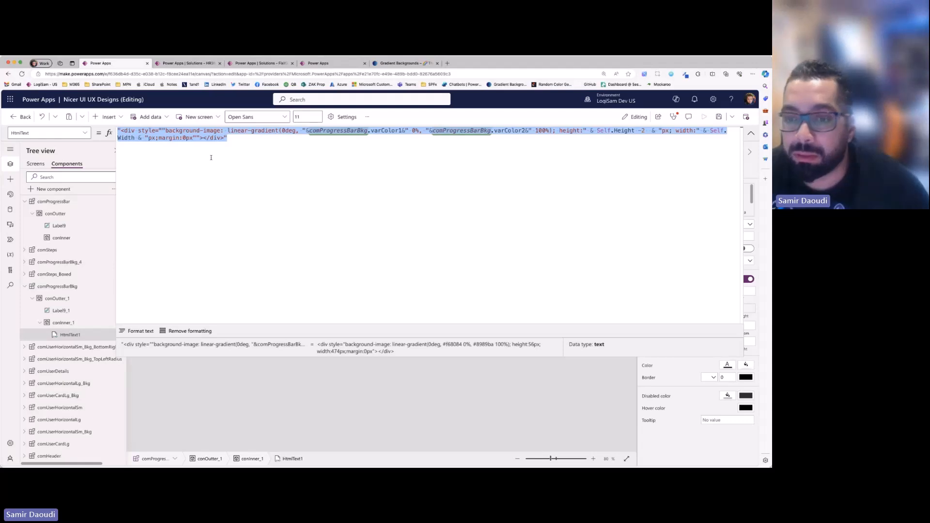
left_click(603, 75)
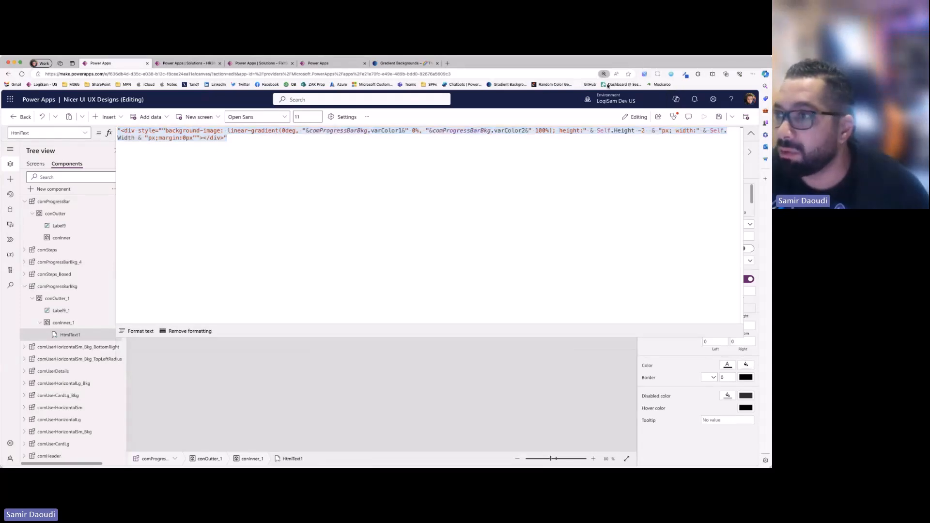
key("super+equal")
key("super+equal")
key("super+equal")
key("super+equal")
left_click(558, 226)
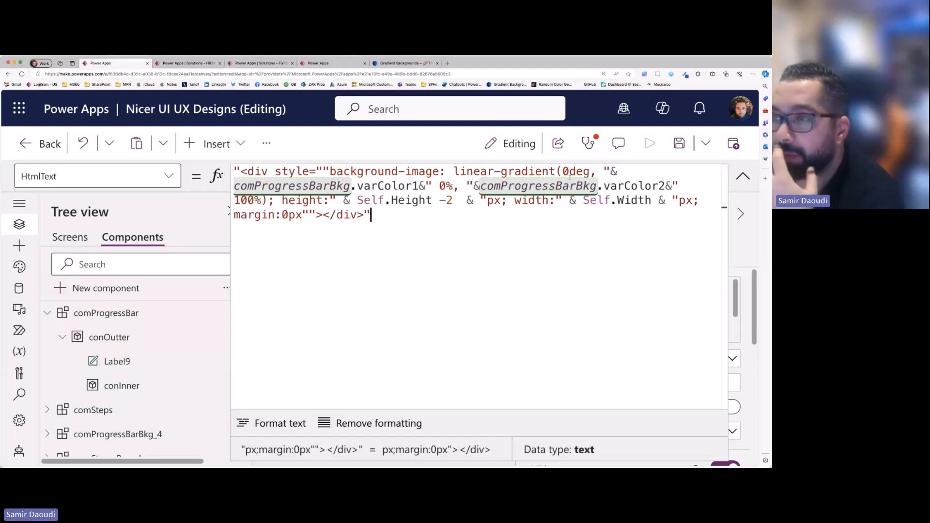
left_click(604, 75)
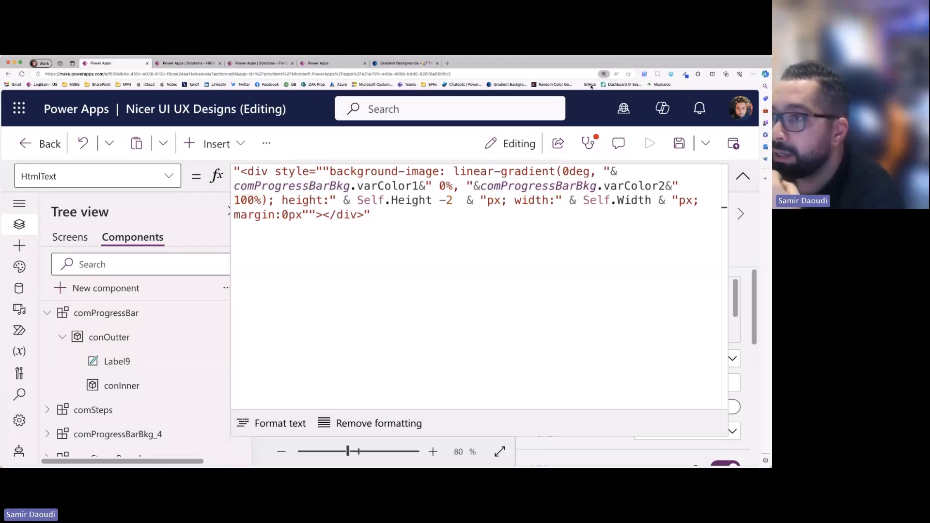
left_click(591, 86)
left_click(591, 86)
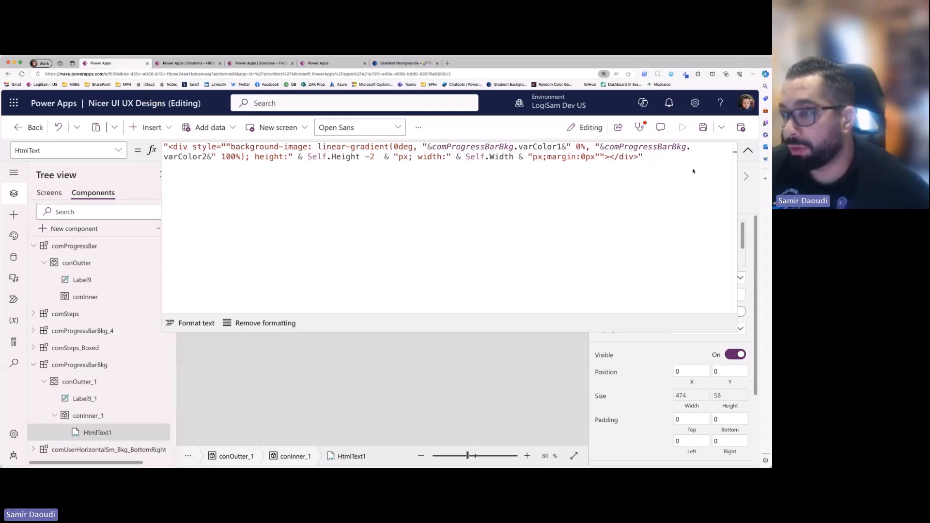
- Copy the CSS of gradient 012 Tempting Azure from the gradient website and paste it below the HtmlText1 formula in Power Apps
left_click(399, 64)
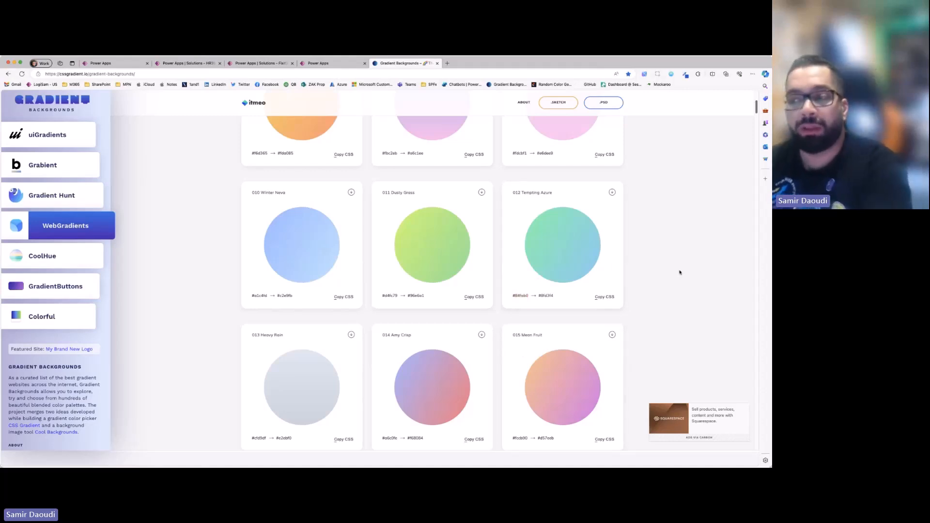
left_click(605, 298)
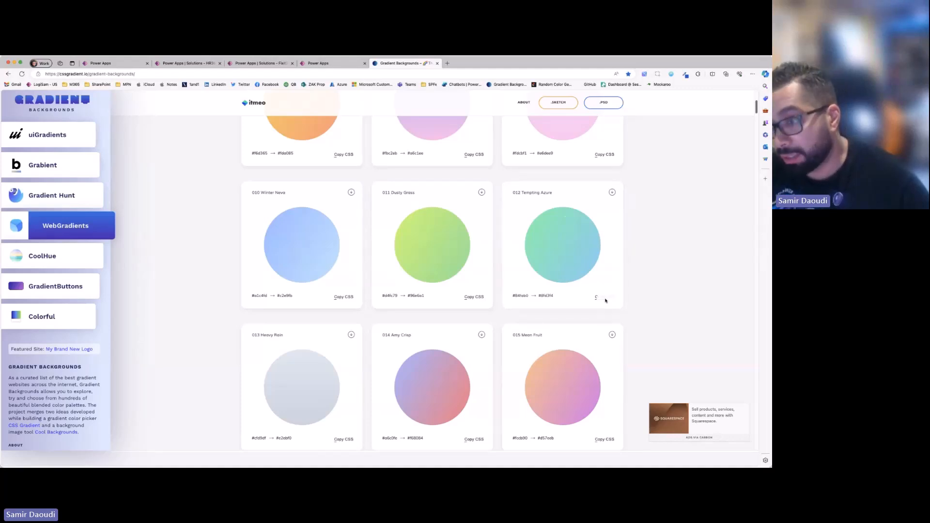
left_click(116, 64)
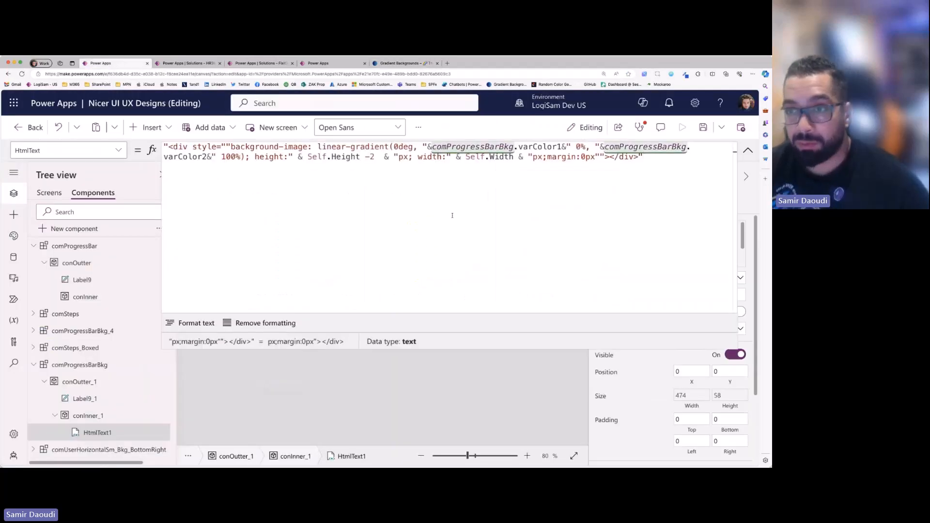
key("super+v")
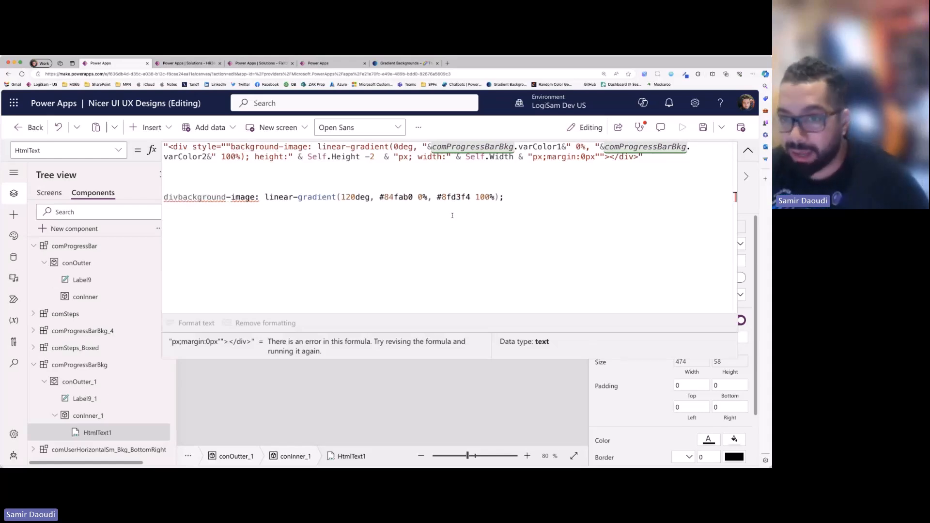
type("d")
- Compare the angle and hex colours in the pasted CSS with varColor1 and the height, width and margin part of the formula
double_click(358, 196)
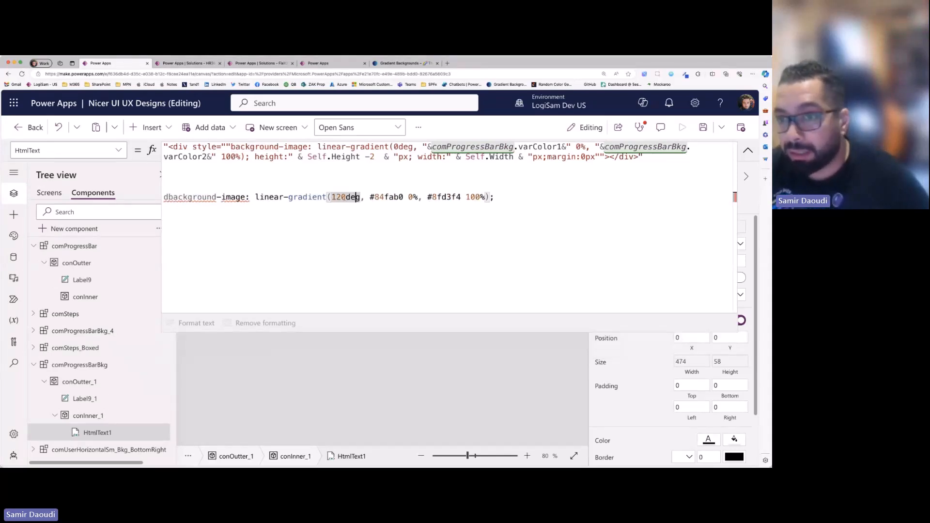
double_click(390, 197)
double_click(446, 196)
left_click_drag(403, 197, 375, 196)
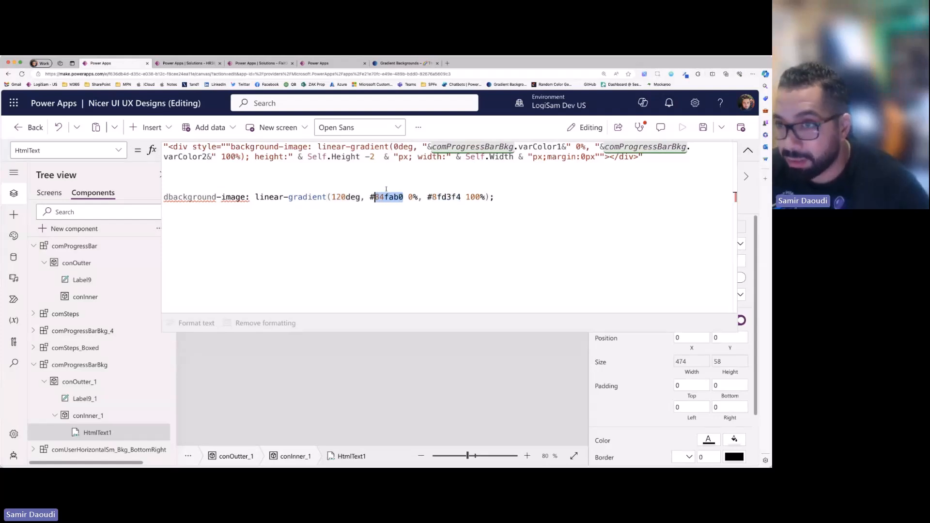
left_click_drag(432, 147, 567, 147)
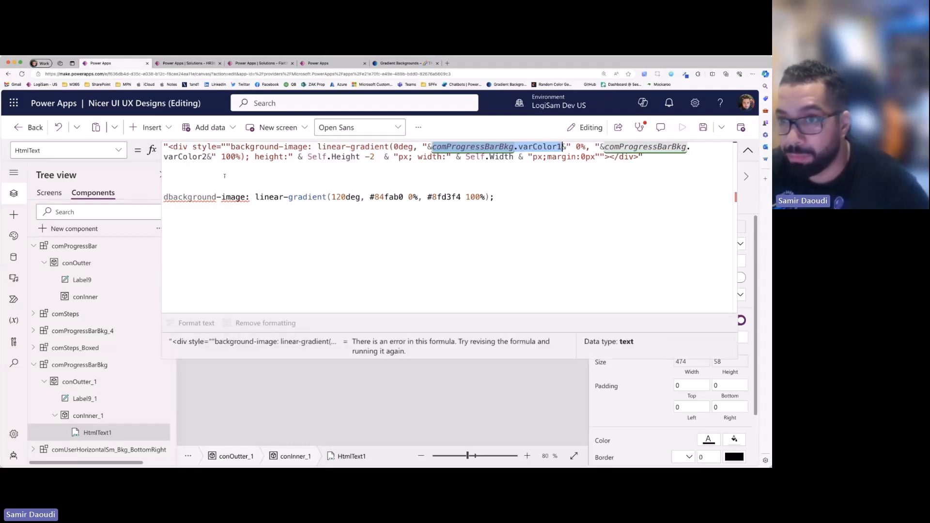
left_click_drag(256, 156, 596, 157)
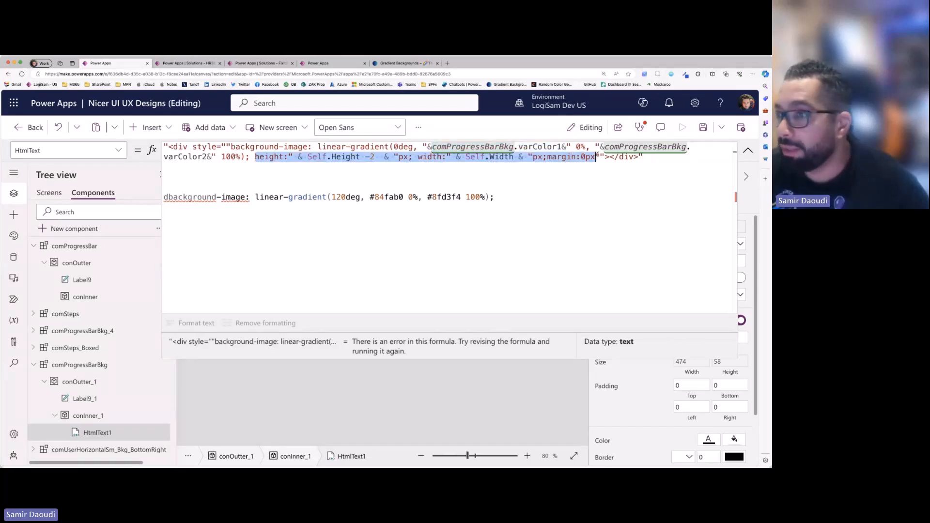
- Delete the pasted gradient CSS line below the HtmlText1 formula
left_click_drag(515, 216, 144, 207)
key("BackSpace")
left_click(596, 156)
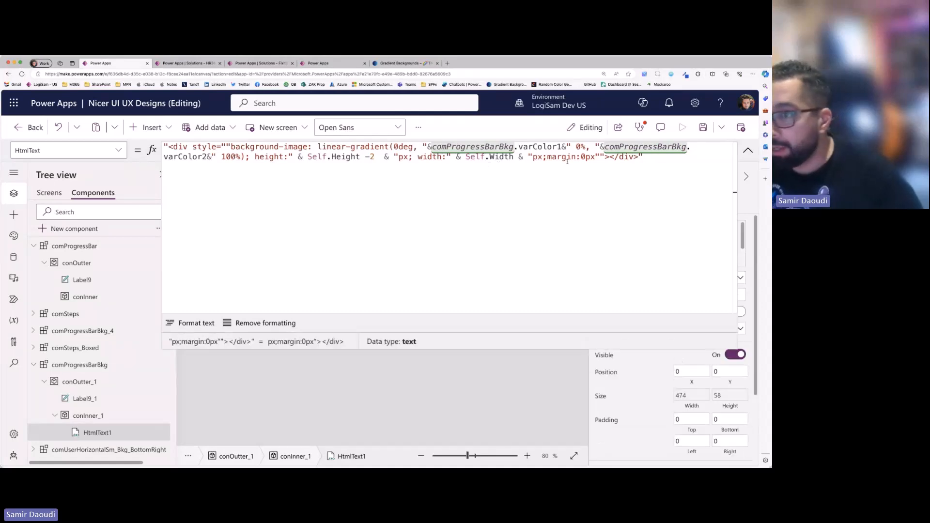
- Remove the height, width and margin part from the div style and check the progress bar on the canvas
left_click_drag(604, 156, 252, 156)
key("BackSpace")
type("\"\"")
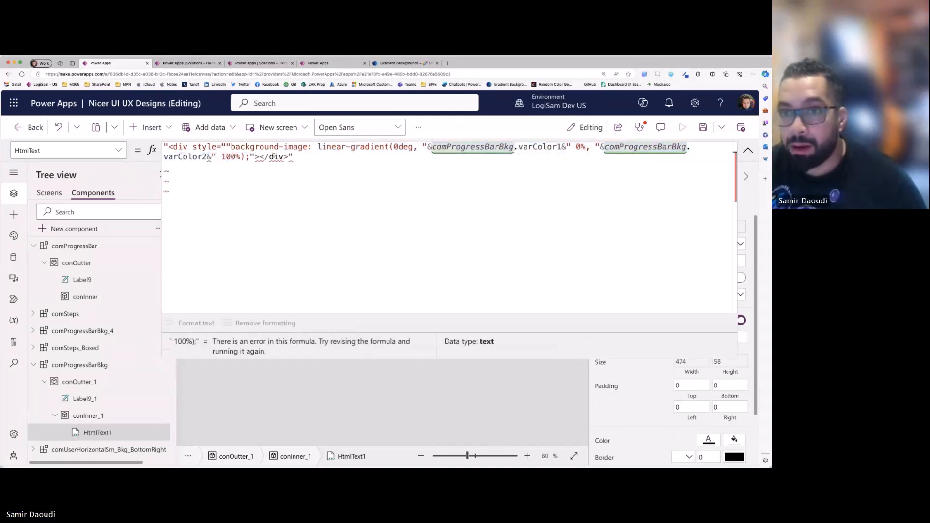
left_click(747, 151)
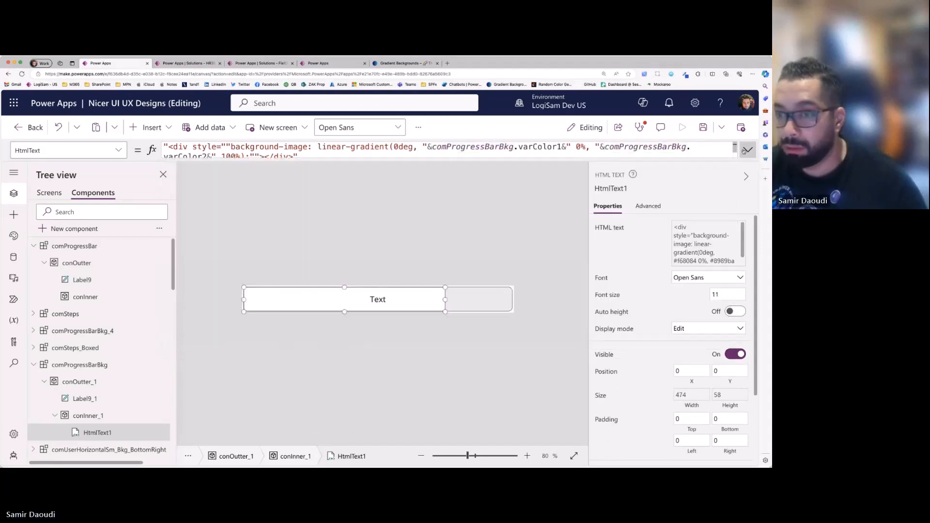
- Restore the removed height, width and margin part in the HtmlText1 formula
left_click(747, 150)
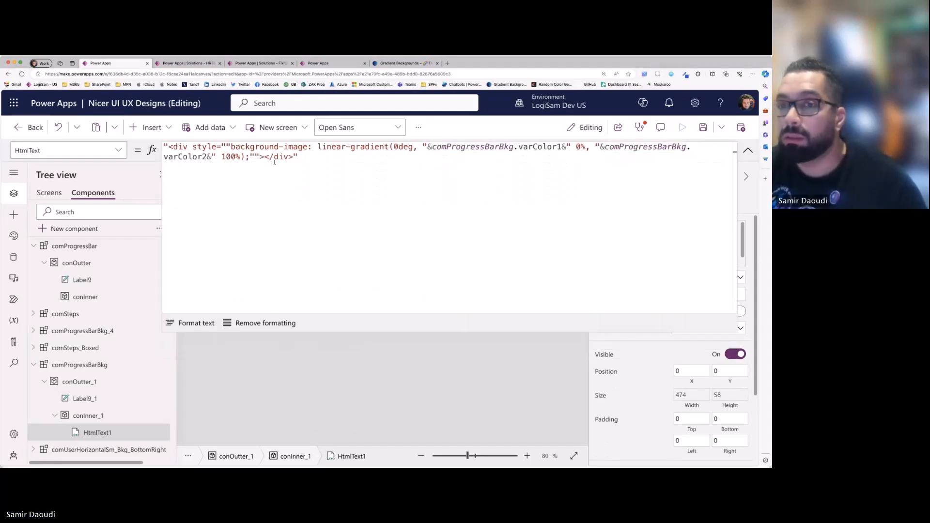
left_click(249, 156)
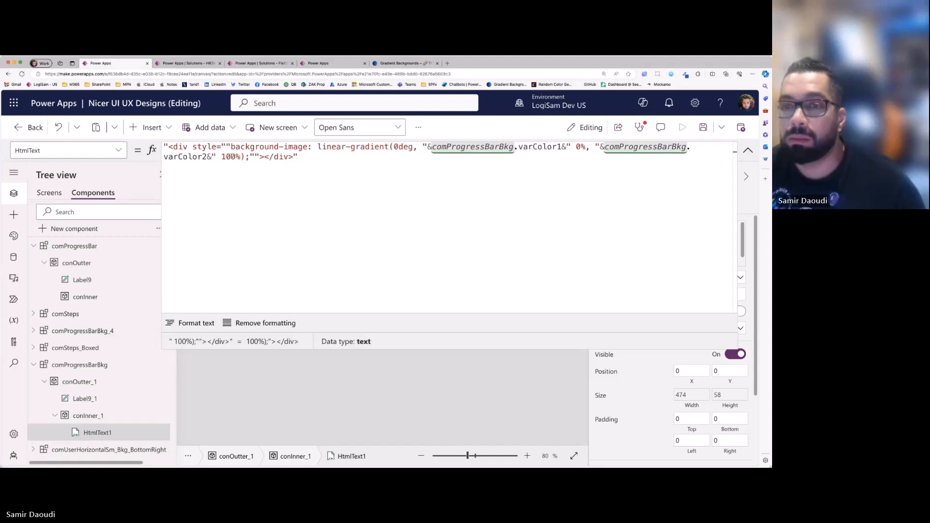
key("super+v")
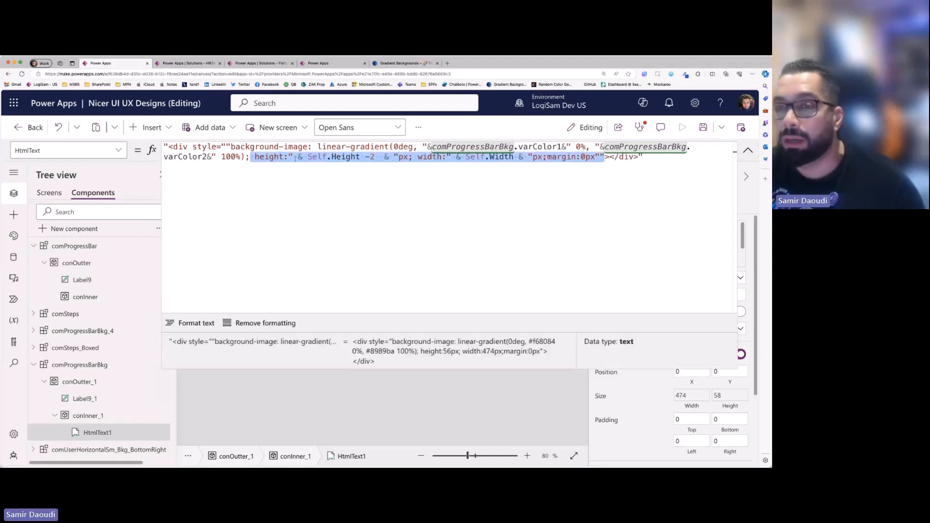
left_click(295, 158)
- Replace the dynamic div size with a fixed height of 20px and width of 100px, and check the bar on the canvas
left_click_drag(287, 156, 380, 157)
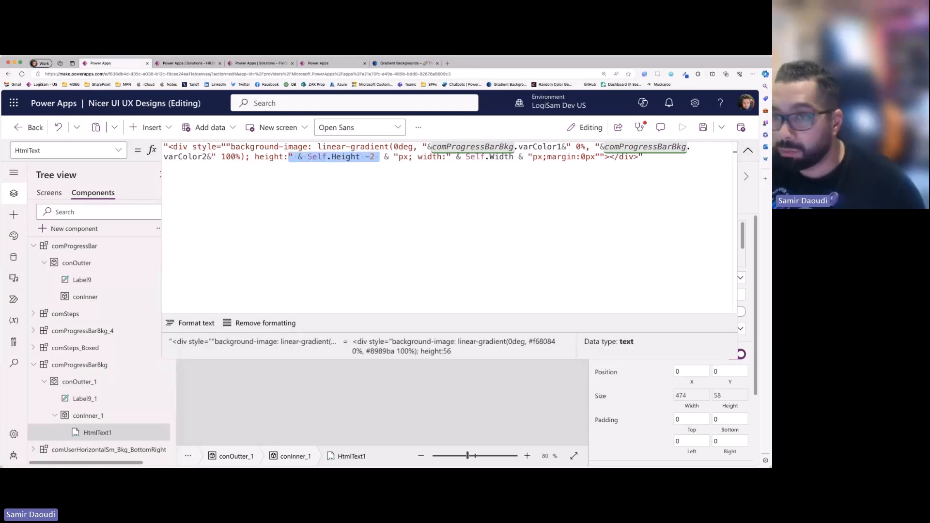
key("shift+Right")
key("shift+Right")
key("shift+Right")
type("20")
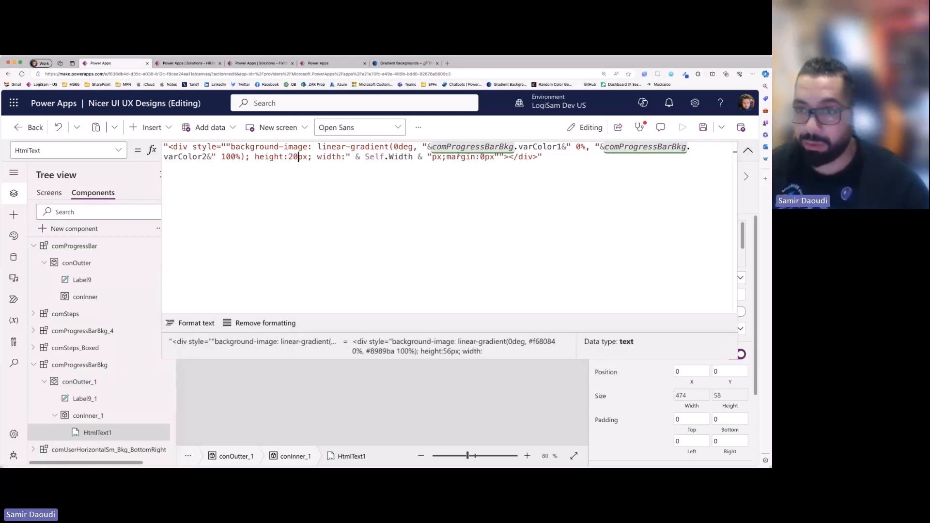
key("Left")
key("shift+Right")
key("shift+Right")
key("shift+Right")
key("shift+Right")
key("shift+Right")
key("shift+Right")
key("shift+Right")
key("shift+Right")
key("shift+Right")
key("shift+Right")
key("shift+Right")
key("shift+Right")
key("shift+Right")
key("shift+Right")
key("shift+Right")
key("shift+Right")
key("shift+Right")
key("shift+Right")
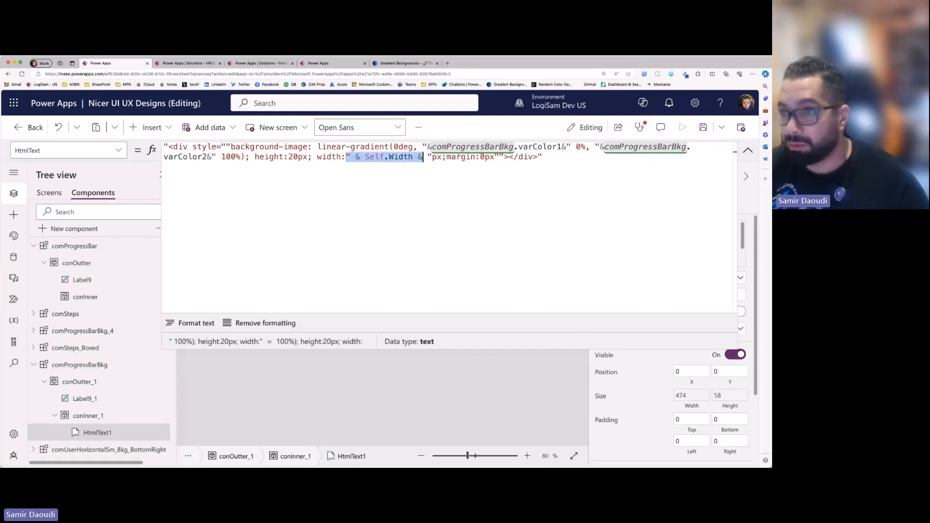
type("100")
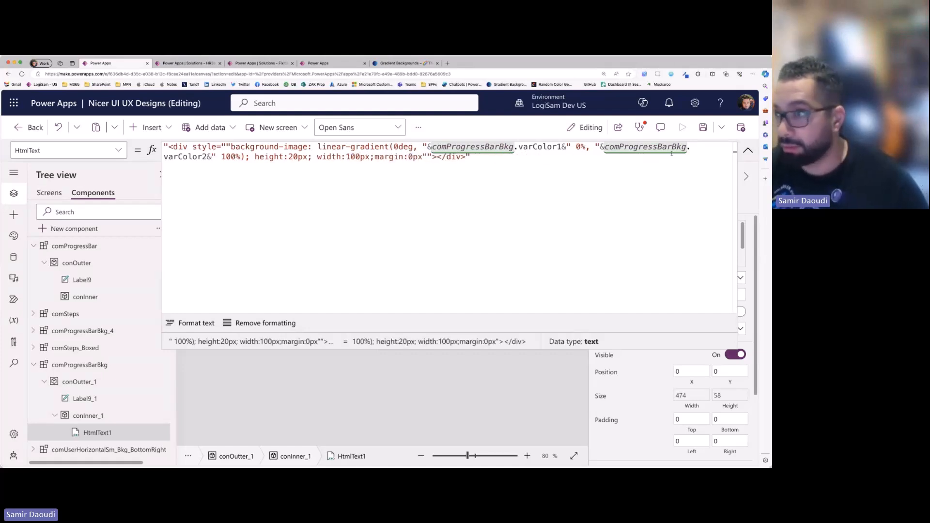
left_click(750, 150)
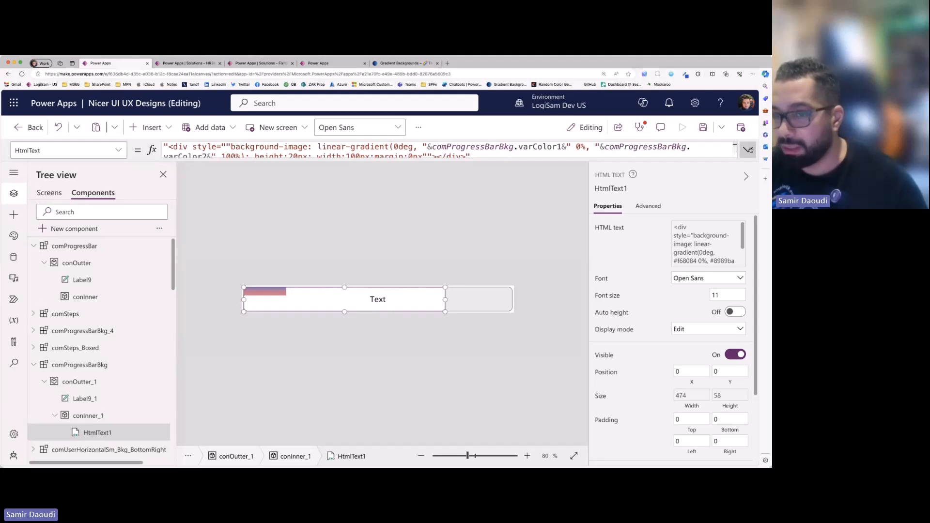
- Undo the fixed height and width edits in the HtmlText1 formula and collapse the formula editor
left_click(750, 150)
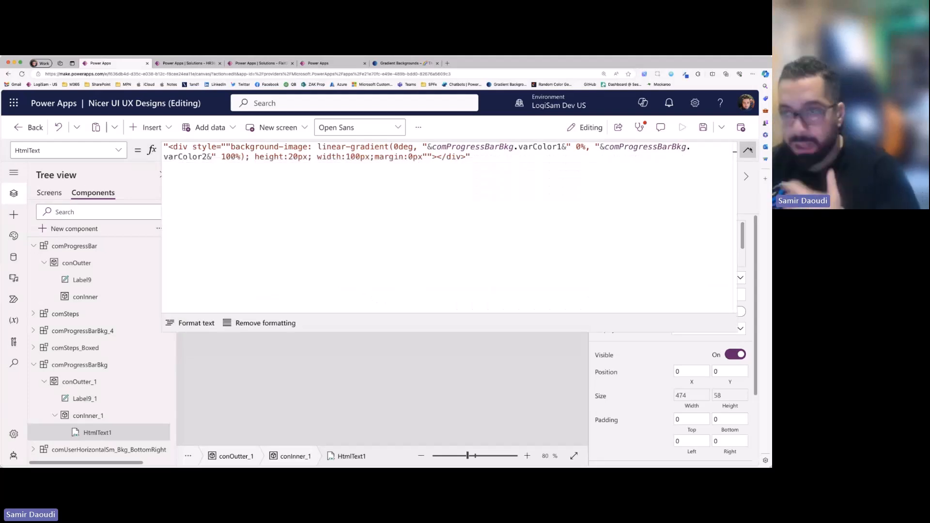
left_click(435, 158)
key("super+z")
key("super+z")
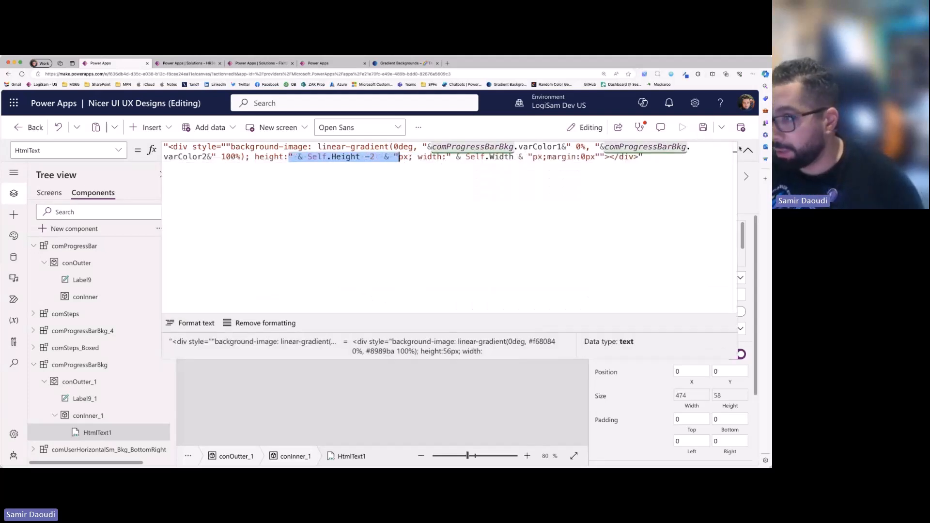
left_click(749, 150)
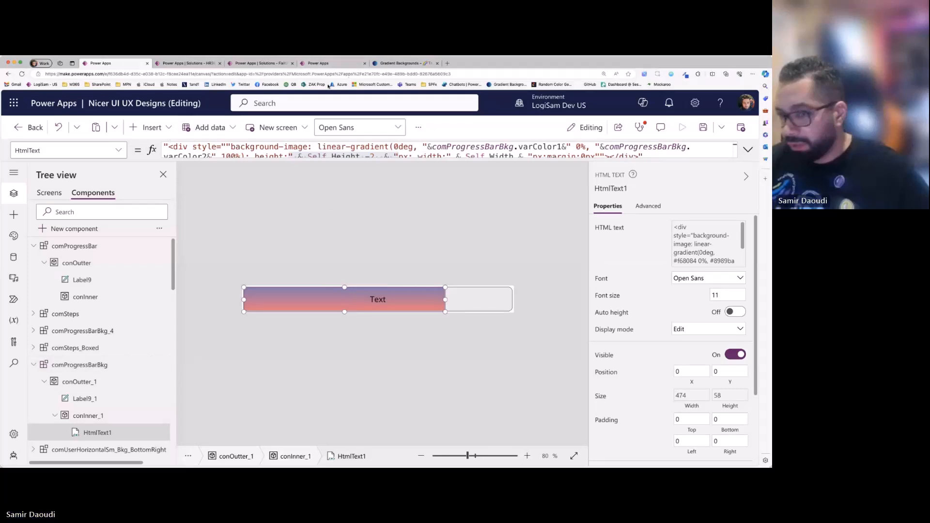
- Set the third progress bar's varColor2 to #8fd3f4, copied from the Tempting Azure gradient on the gradient backgrounds site
left_click(403, 63)
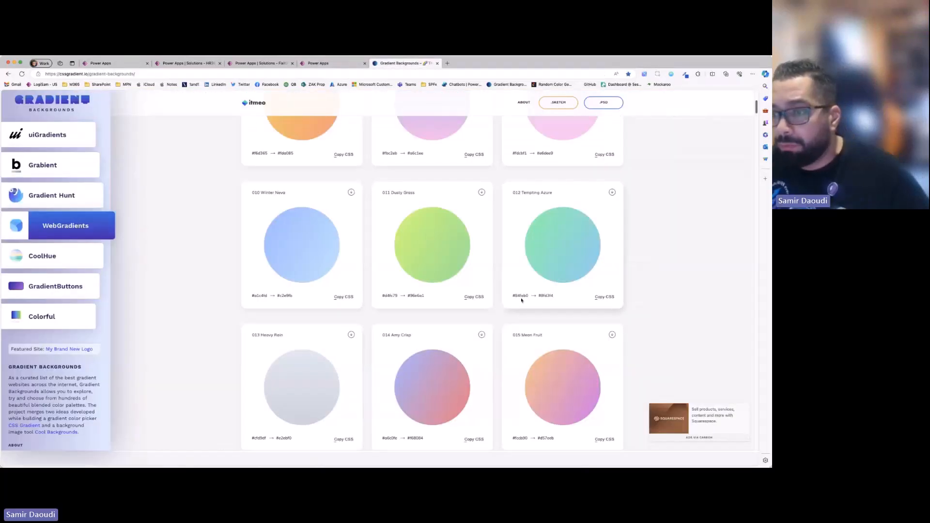
left_click(116, 63)
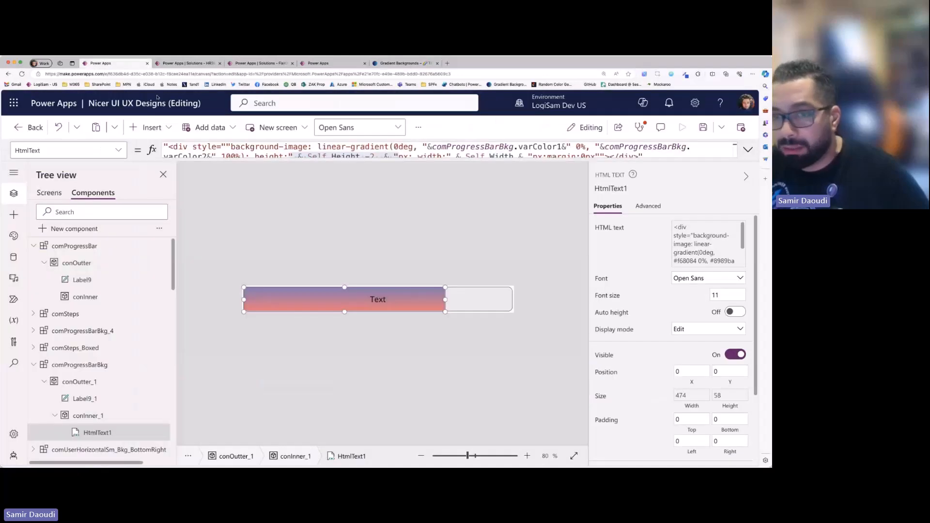
left_click(49, 193)
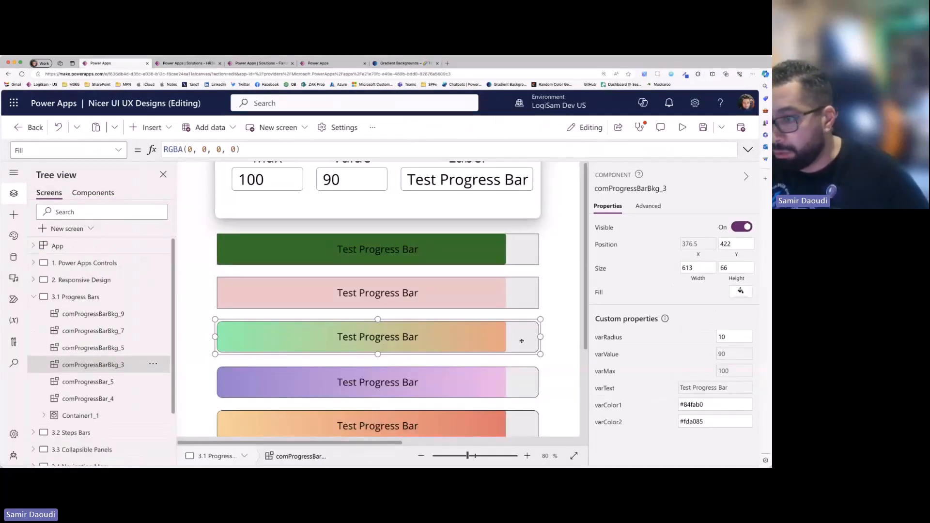
left_click(705, 405)
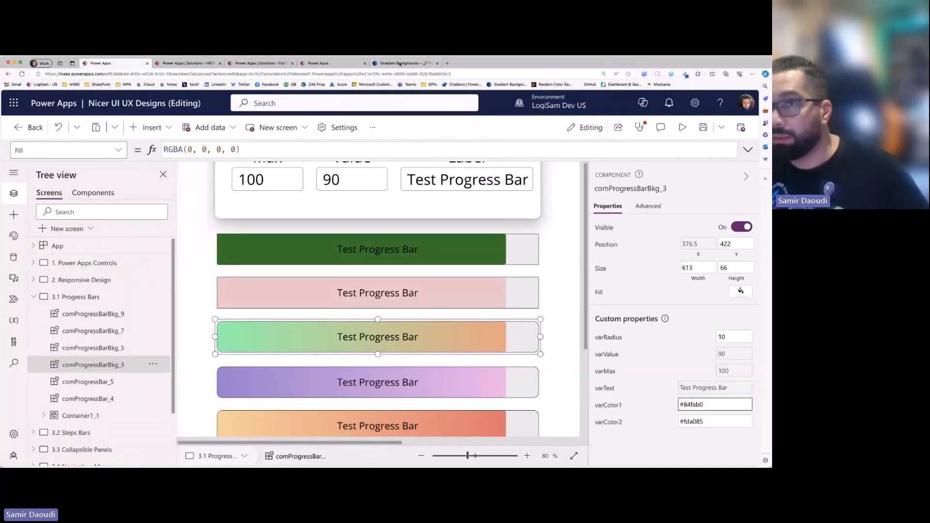
left_click(405, 64)
double_click(545, 295)
key("super+c")
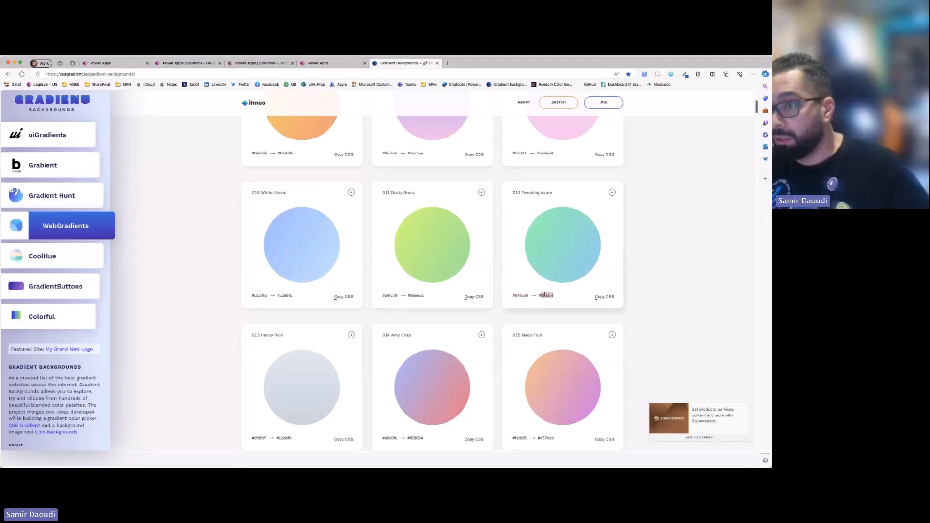
key("ctrl+Tab")
double_click(695, 422)
key("super+v")
left_click(555, 335)
left_click(555, 334)
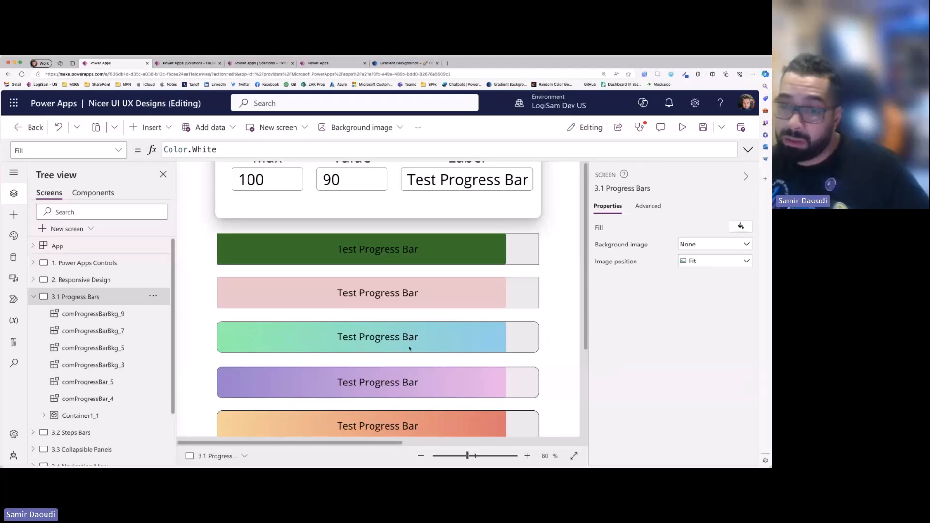
- Set the third progress bar's varColor1 to #fa709a, copied from the True Sunset gradient on the gradient backgrounds site
left_click(407, 64)
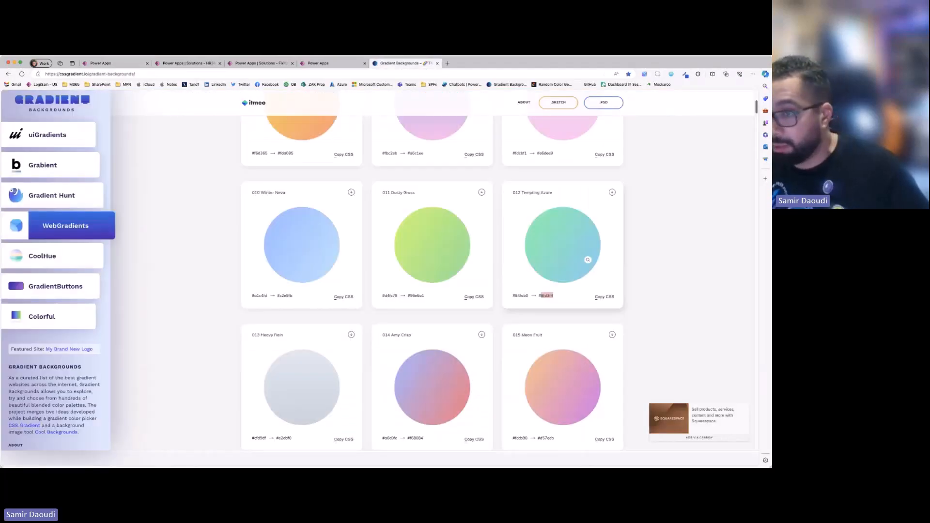
key("ctrl+Tab")
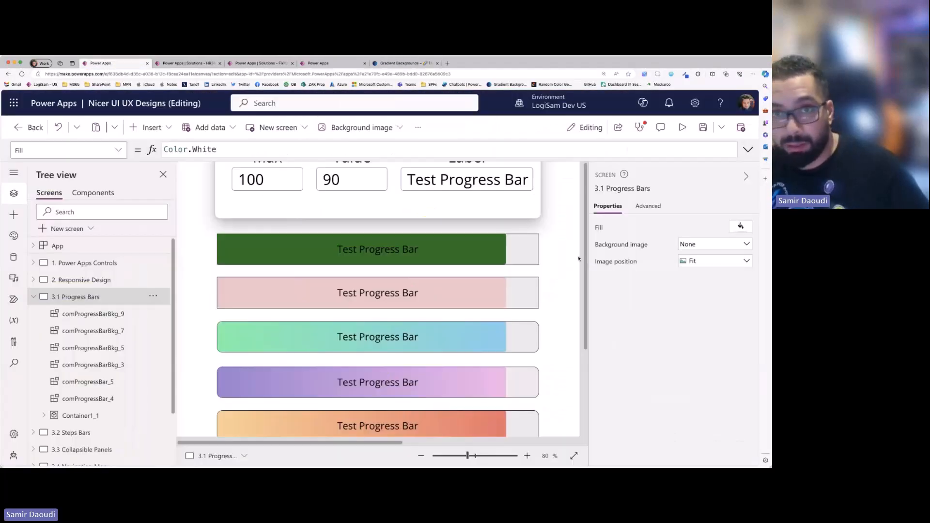
left_click(436, 338)
left_click(409, 66)
scroll(402, 266, "up", 10)
scroll(402, 266, "down", 15)
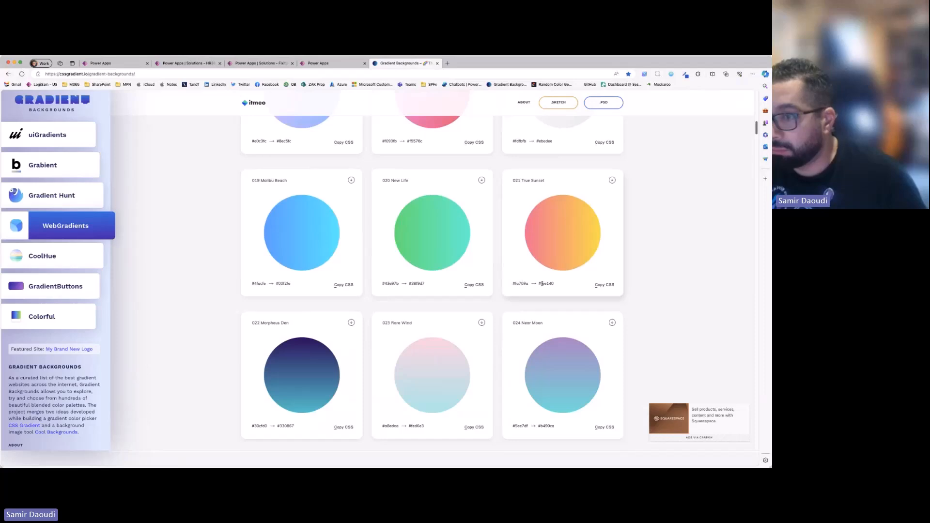
key("super+1")
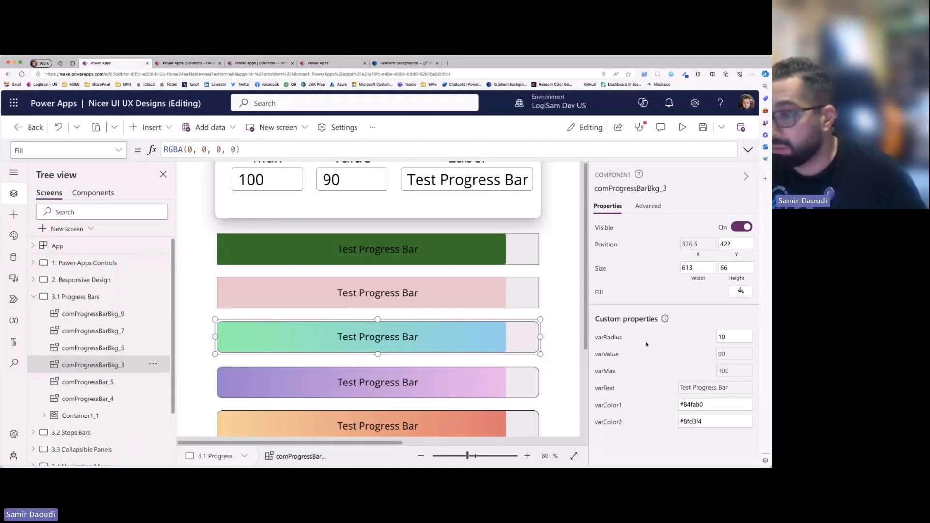
triple_click(690, 402)
type("#fa709a")
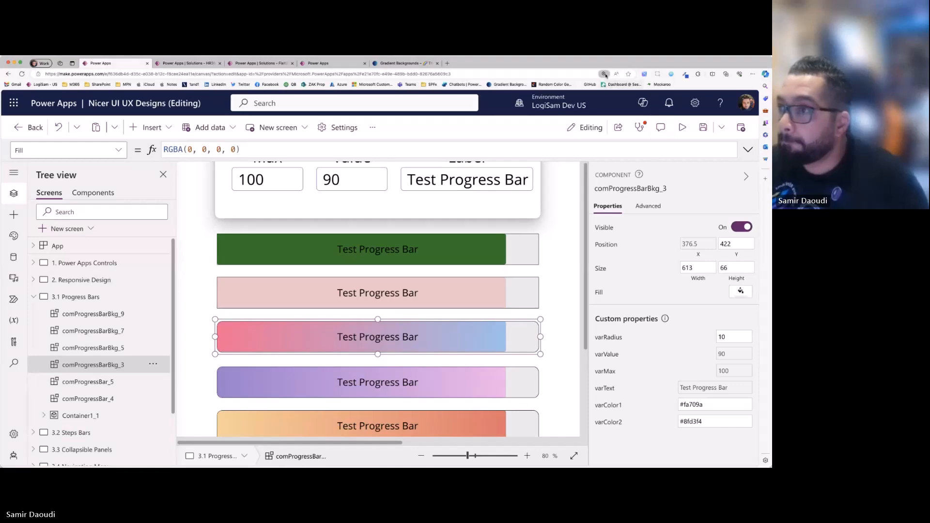
- Reduce the browser zoom, preview the 3.1 Progress Bars screen with its recoloured bar, and close the preview
key("super+minus")
key("super+minus")
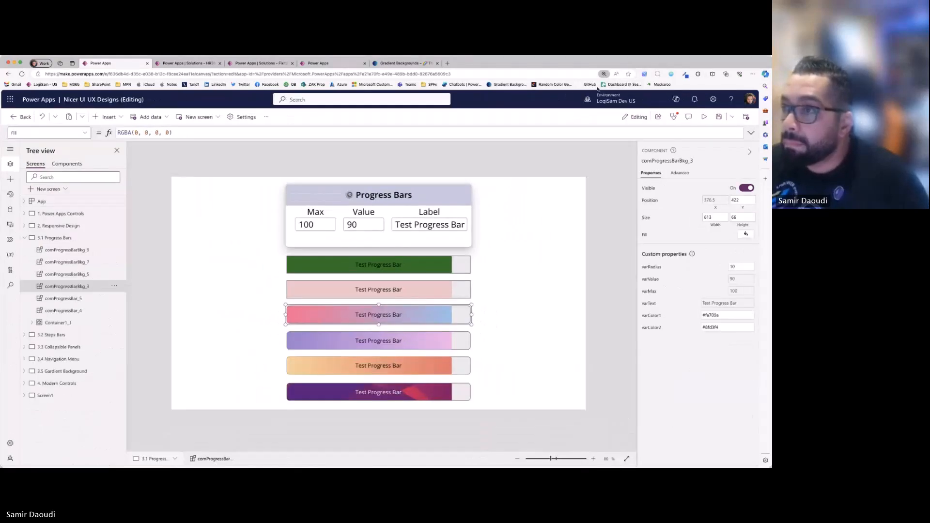
key("super+equal")
key("F5")
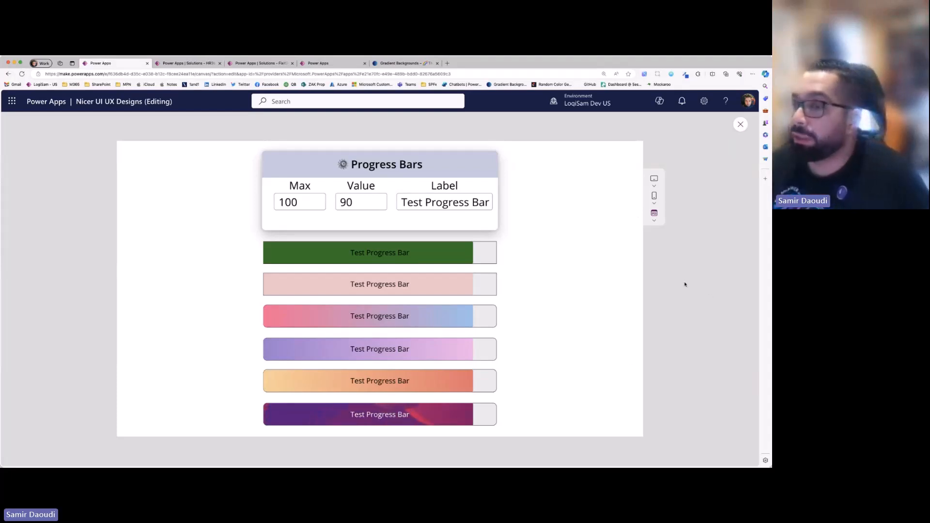
left_click(741, 124)
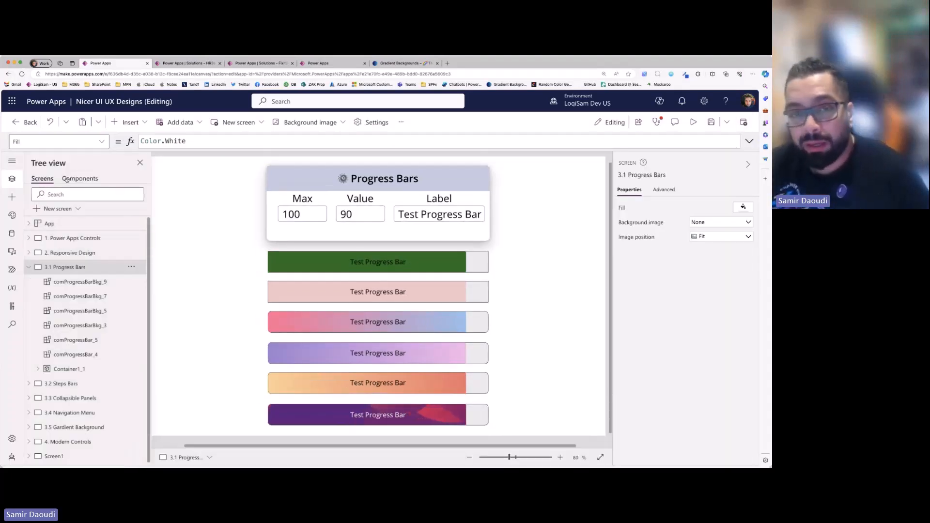
- Review the custom properties of the comProgressBarBkg component and select the image-filled bar on the 3.1 Progress Bars screen
left_click(69, 179)
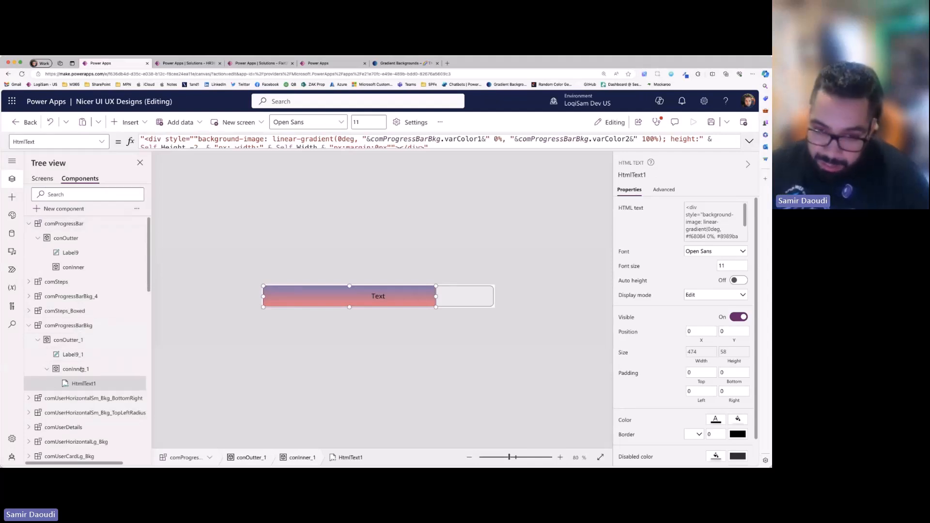
left_click(178, 377)
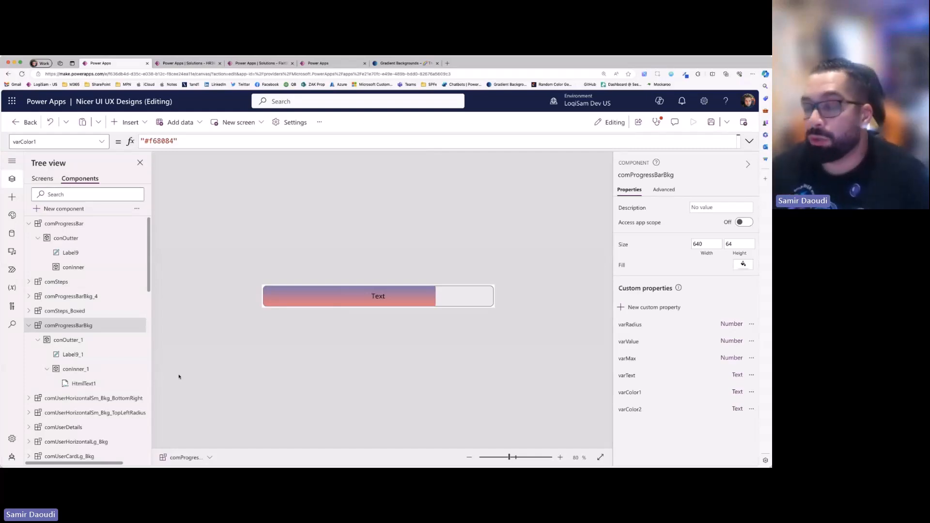
left_click(42, 178)
left_click(369, 373)
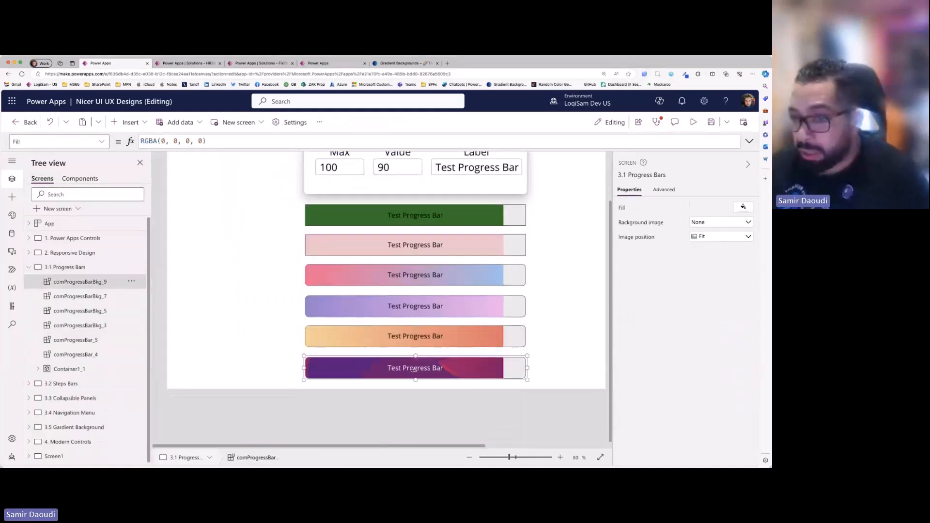
- Collapse the other components and expand comProgressBarBkg_4 down to Image1 inside its inner container
left_click(74, 179)
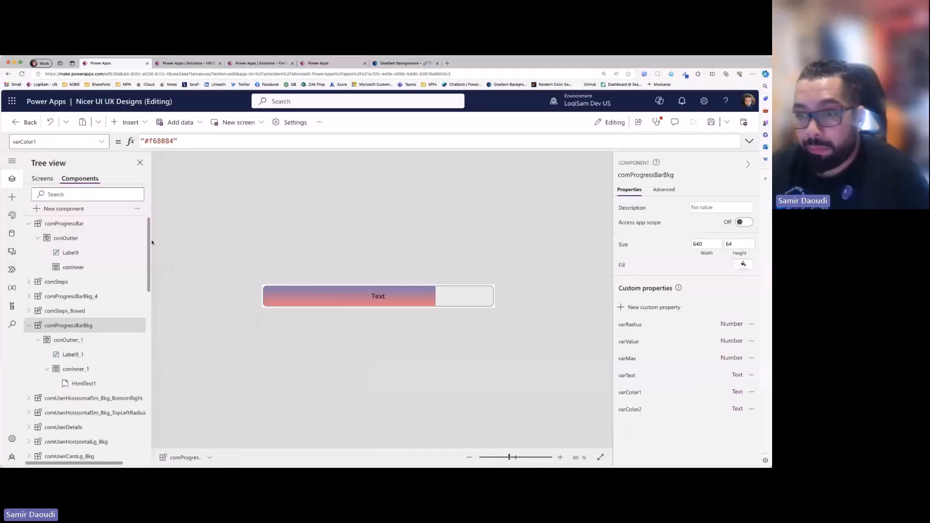
left_click(28, 223)
left_click(29, 282)
left_click(53, 259)
left_click(28, 252)
left_click(38, 267)
left_click(47, 296)
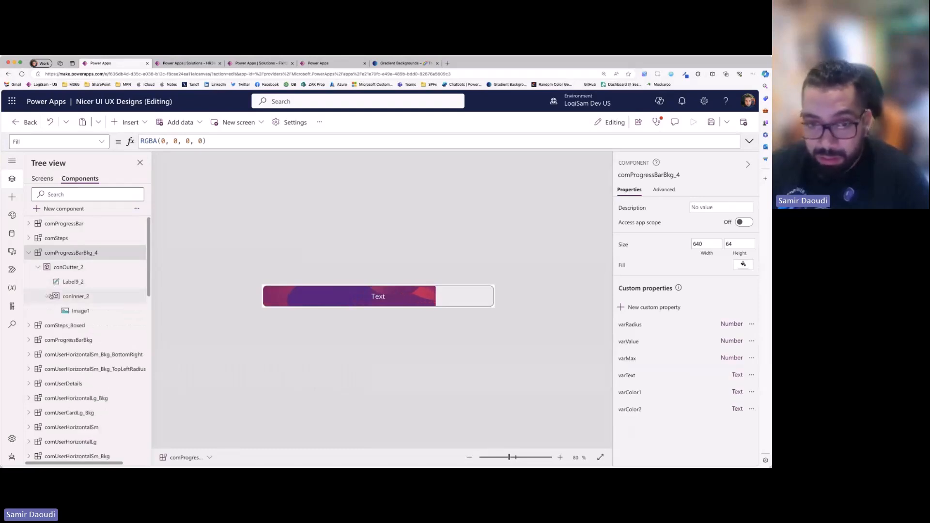
left_click(78, 310)
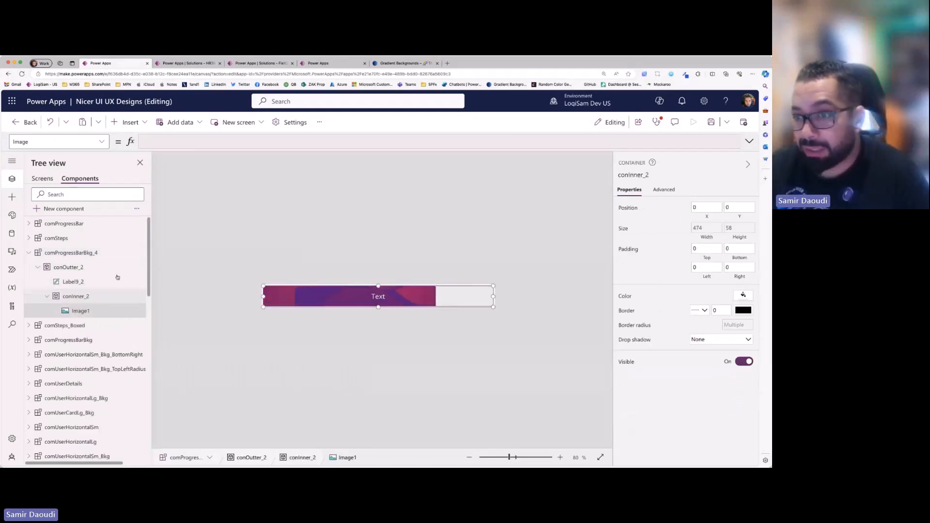
- Check conInner_2's width formula and Image1's width and height formulas and image position options
left_click(82, 297)
left_click(705, 228)
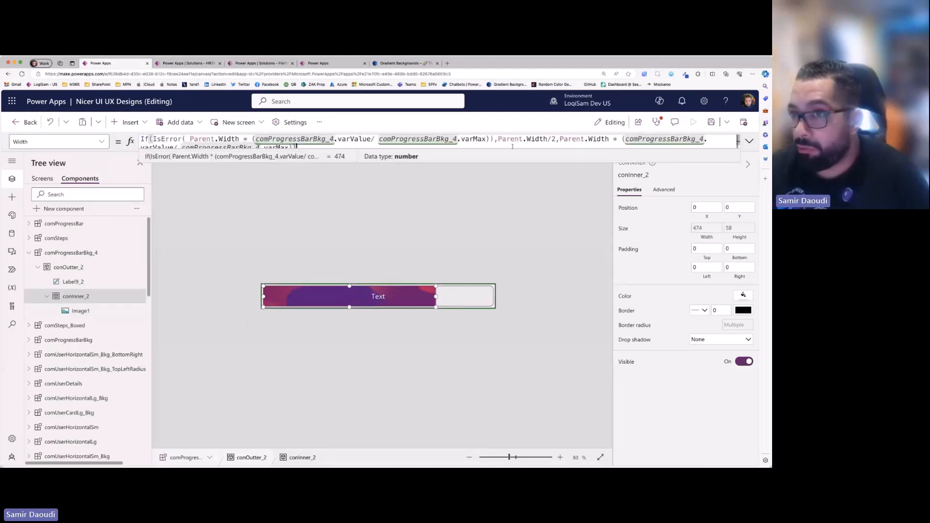
left_click(81, 311)
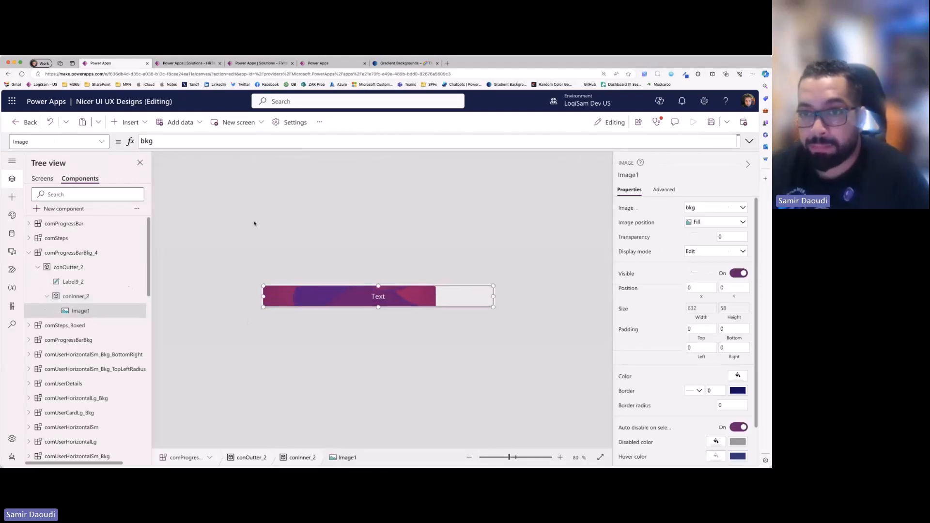
left_click(699, 308)
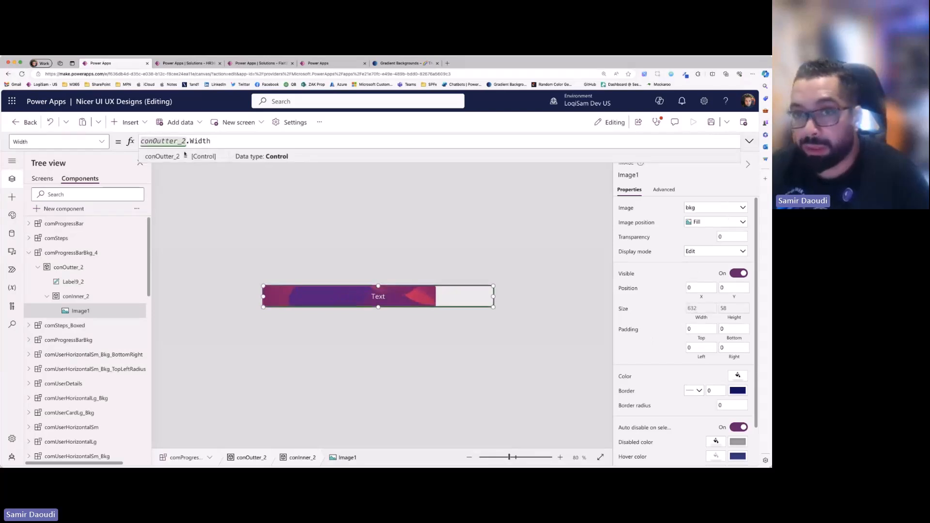
left_click(735, 311)
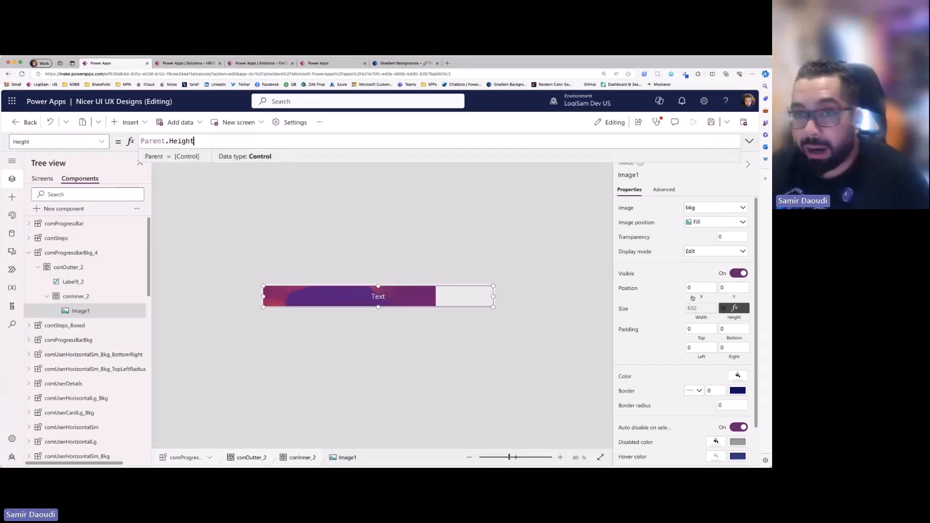
left_click(701, 225)
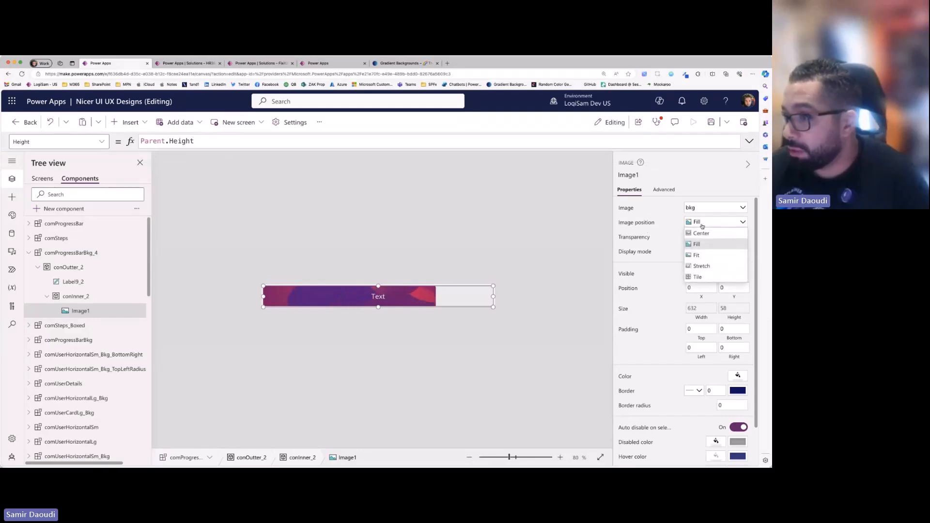
left_click(496, 241)
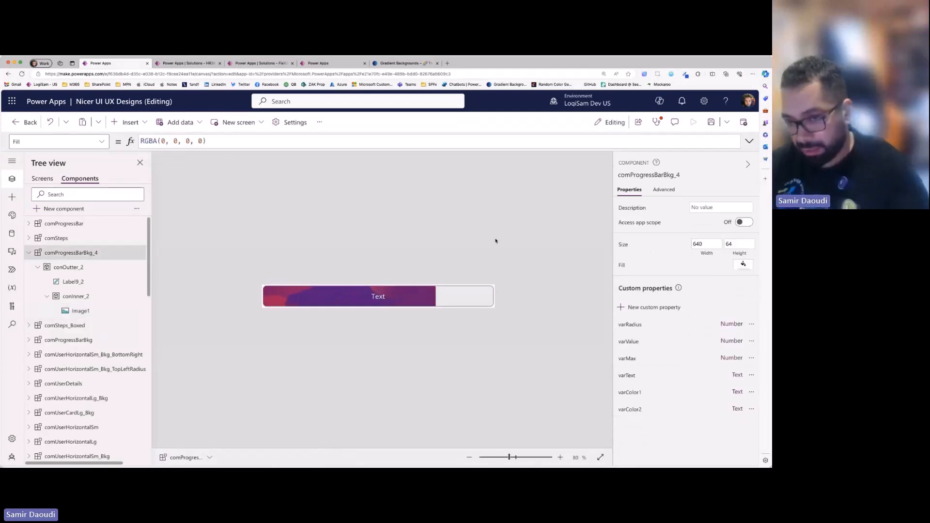
- Insert bkg.gif from the app's media into the comProgressBarBkg_4 component as an example and delete the added image
left_click(13, 197)
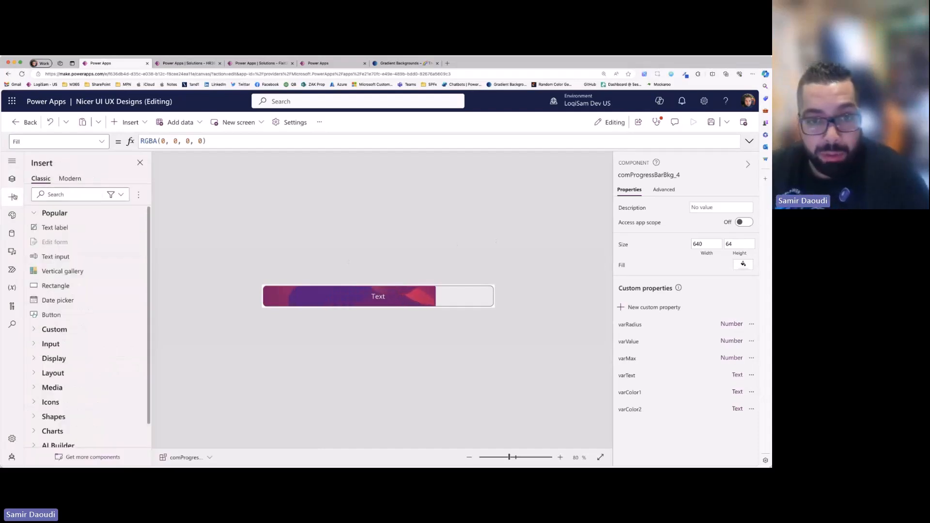
left_click(12, 251)
left_click_drag(56, 224, 467, 305)
left_click(501, 332)
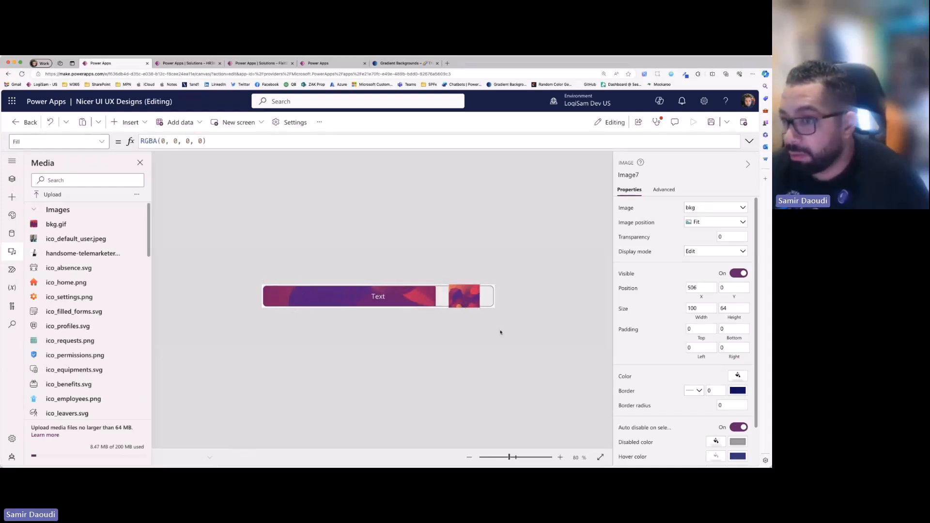
left_click(469, 307)
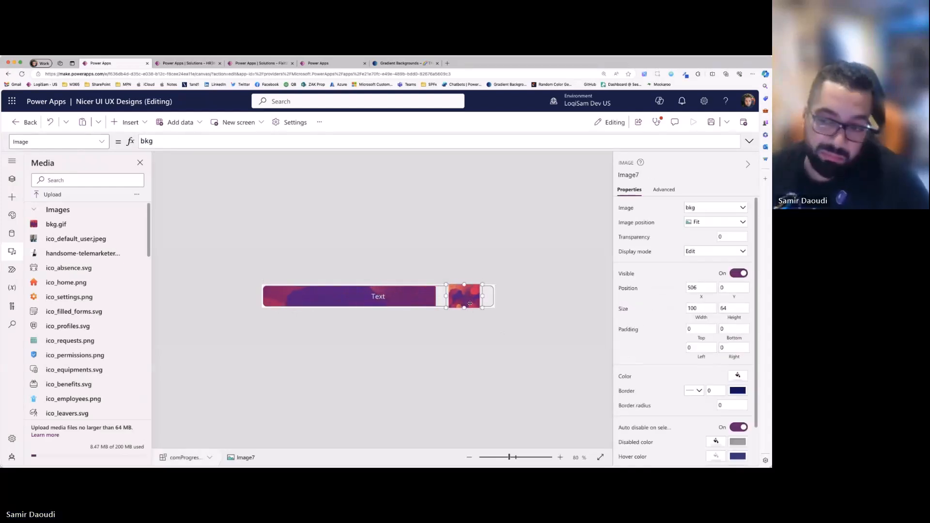
key("Delete")
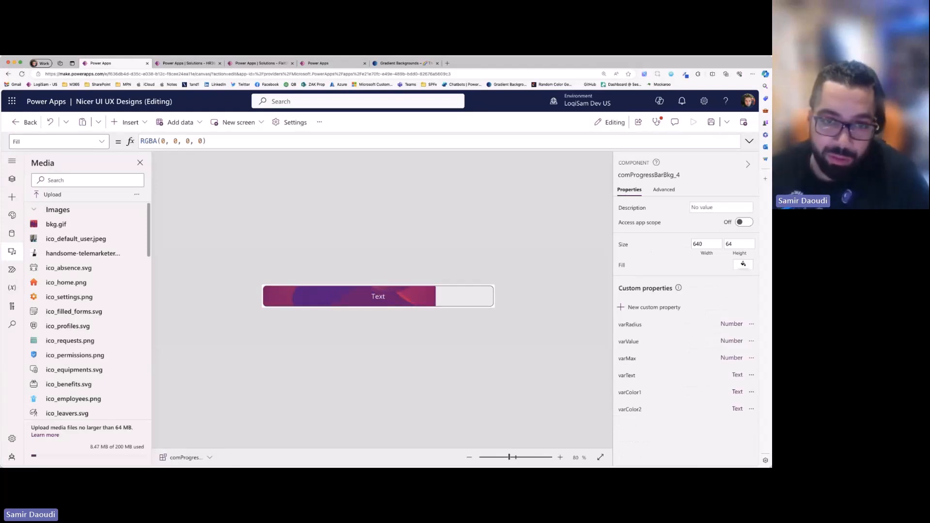
- Return to the app's screens, open 3.2 Steps Bars, and preview it
left_click(12, 179)
left_click(42, 179)
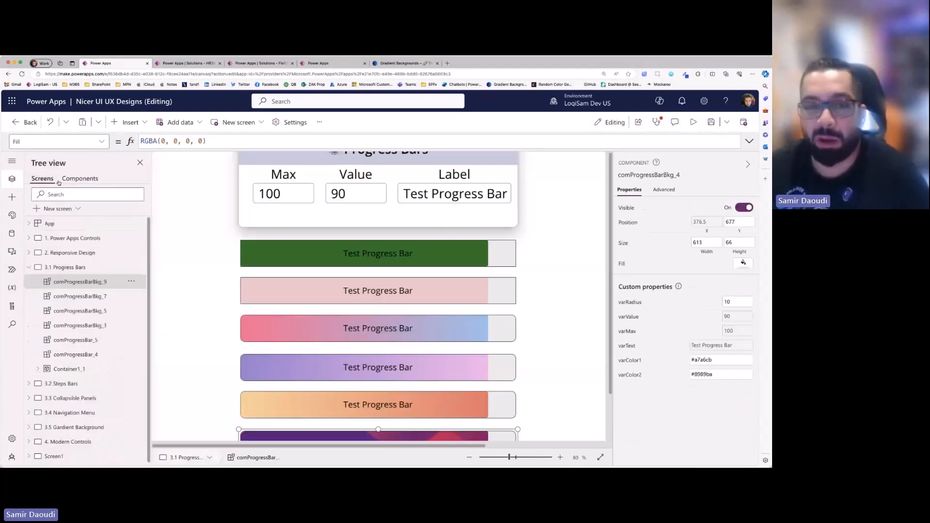
left_click(34, 267)
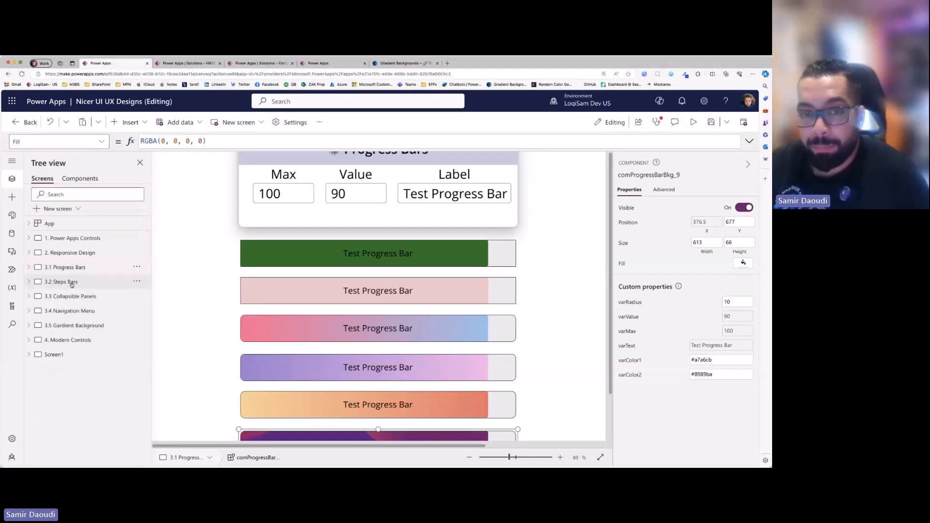
left_click(62, 282)
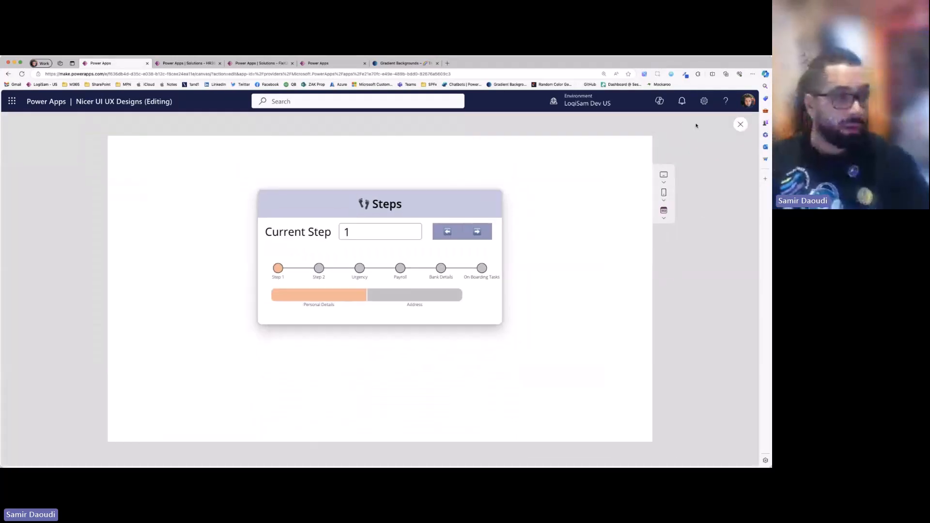
left_click(695, 123)
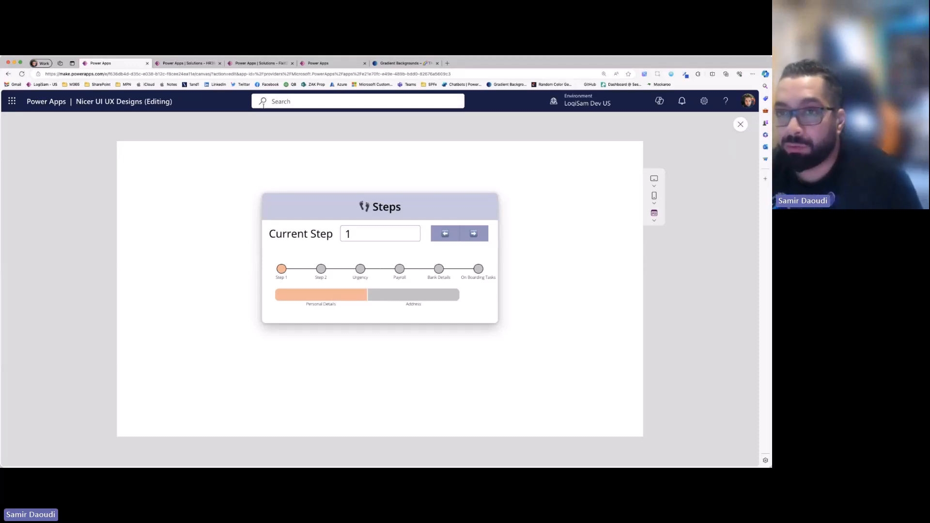
- Switch to the HR365 solution and open its HR365 canvas app for editing
left_click(318, 64)
left_click(251, 66)
left_click(188, 66)
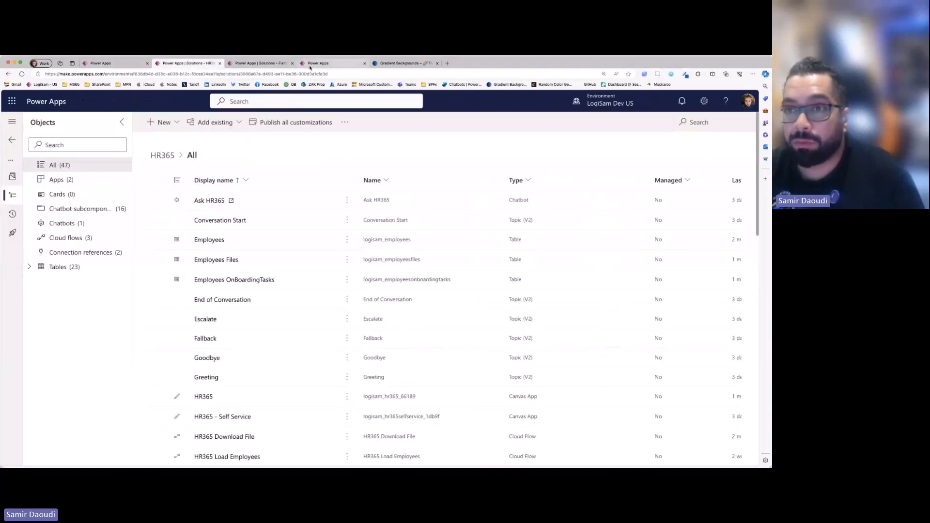
left_click(323, 64)
left_click(177, 65)
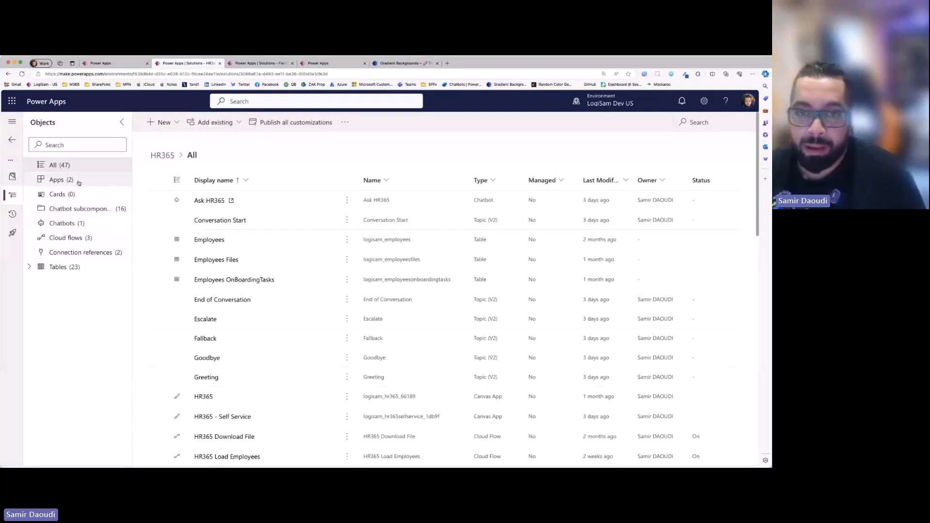
left_click(57, 180)
left_click(157, 200)
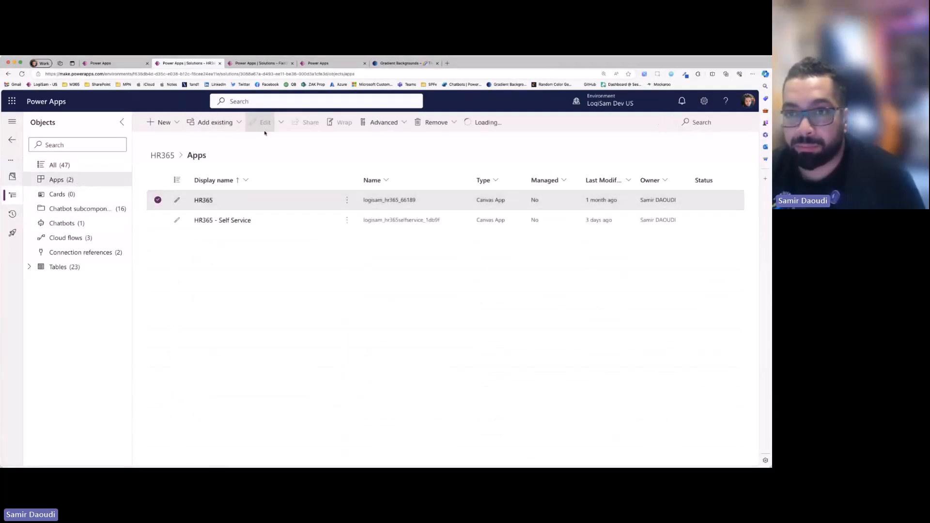
left_click(264, 124)
- Go to the Fixit solution's apps and open the Fixit365 app for editing
key("ctrl+Tab")
left_click(73, 182)
left_click(158, 200)
left_click(260, 123)
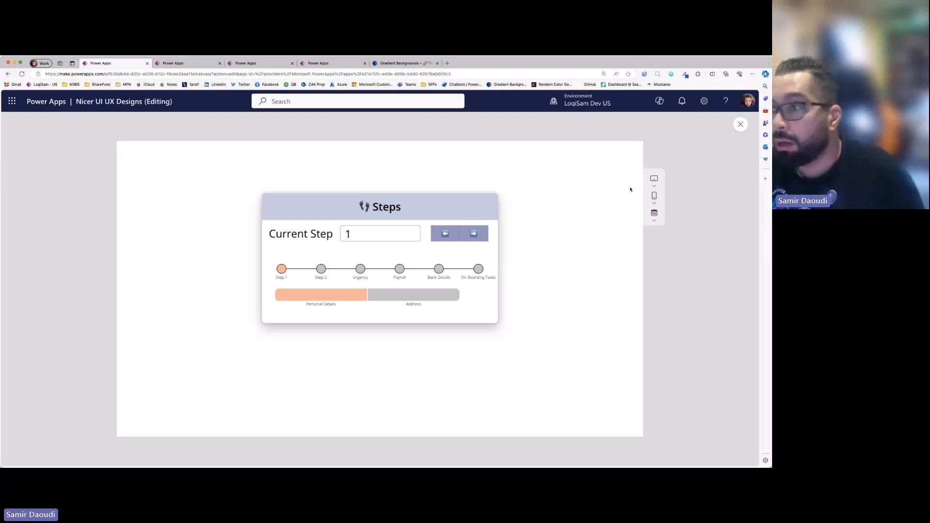
- Select comSteps_2 on the Nicer UI UX Designs screen and preview the step bars up to step 3
left_click(741, 124)
left_click(412, 286)
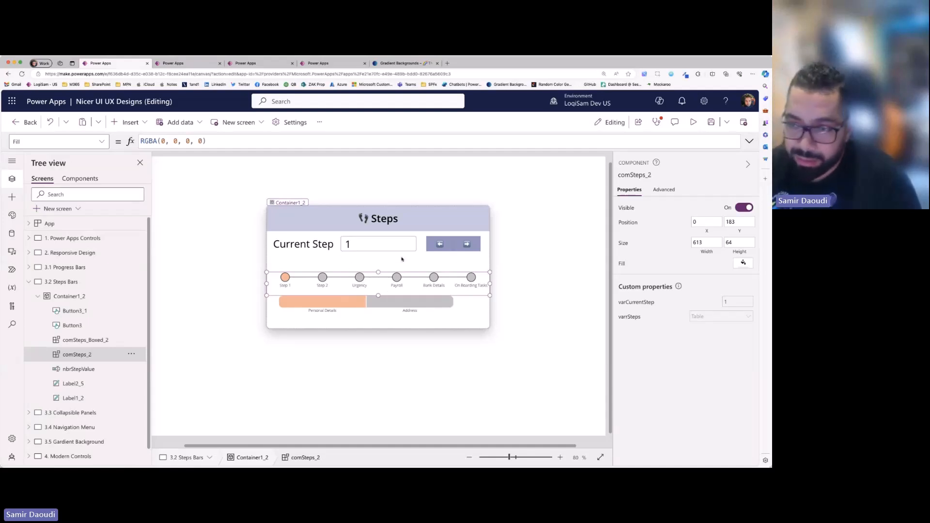
left_click(693, 122)
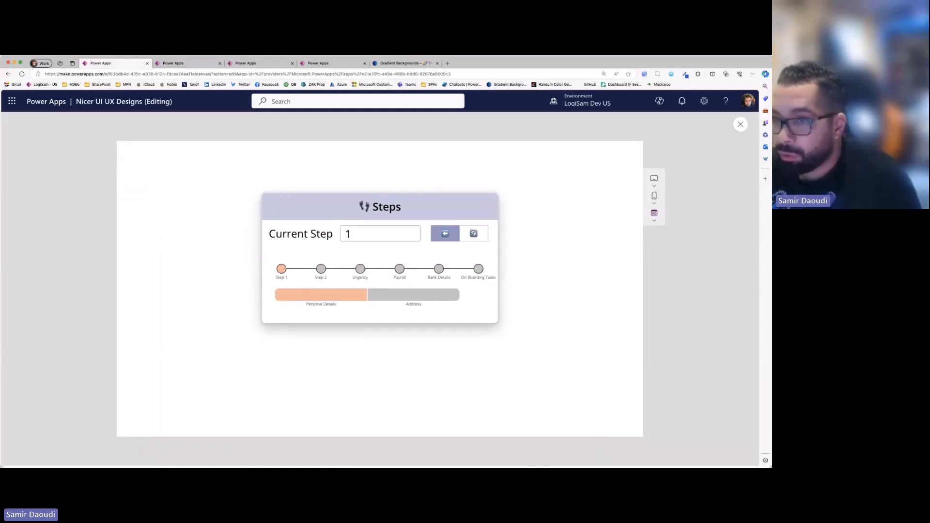
left_click(473, 234)
left_click(474, 233)
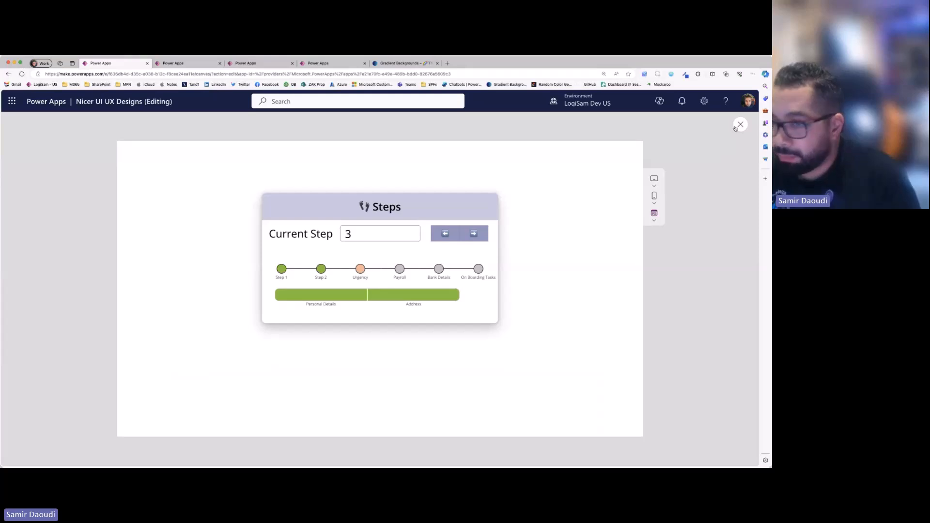
left_click(740, 124)
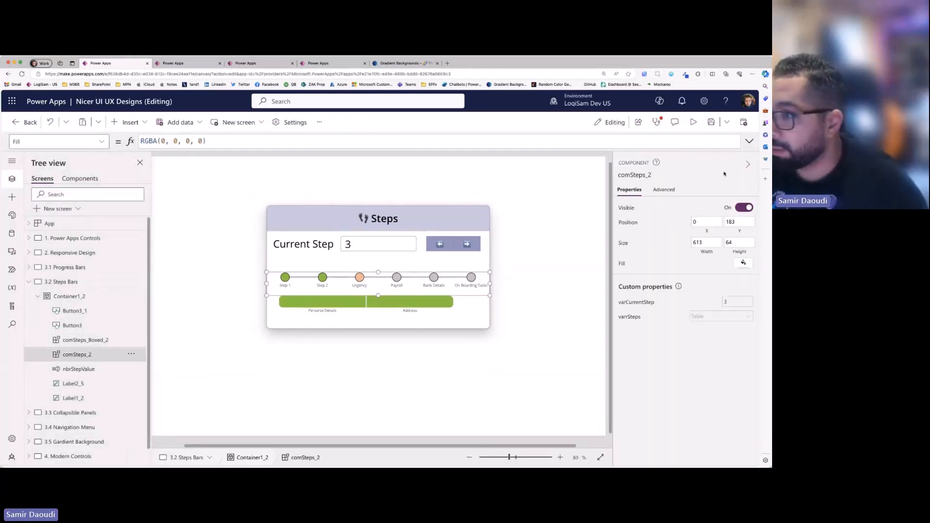
- Set the step 1 title in comSteps_2's varrSteps table to "Personal Details"
left_click(722, 316)
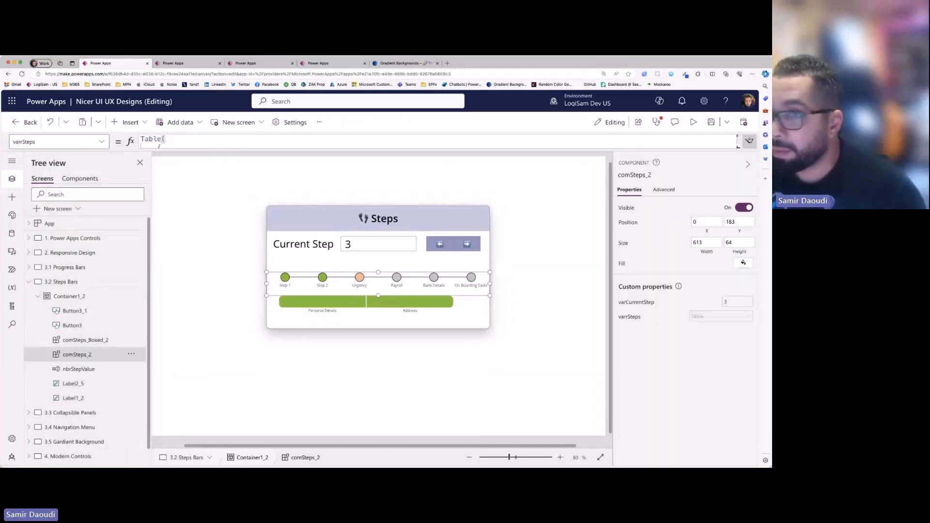
left_click(750, 141)
double_click(209, 166)
type("Personal Details")
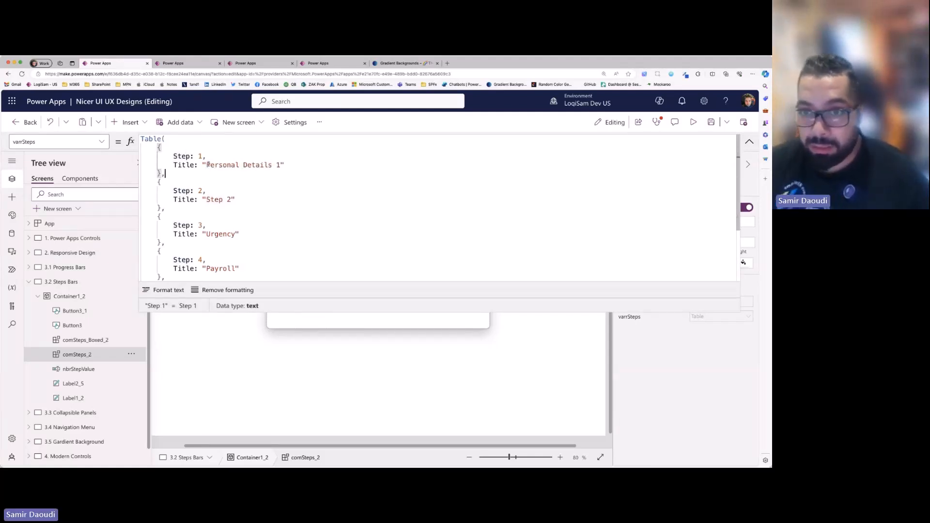
double_click(279, 165)
key("BackSpace")
key("BackSpace")
left_click(160, 182)
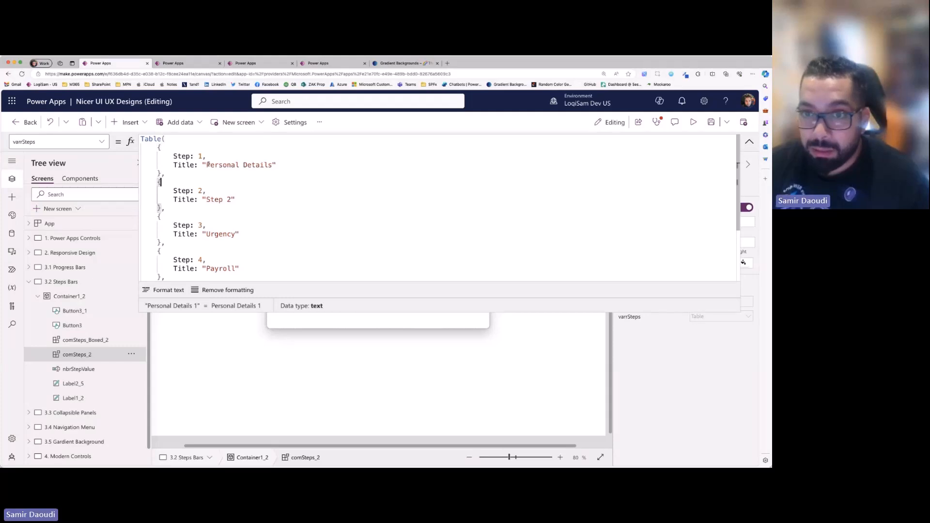
- Set the step 3 title in the varrSteps table to "Emergency Contacts"
key("Left")
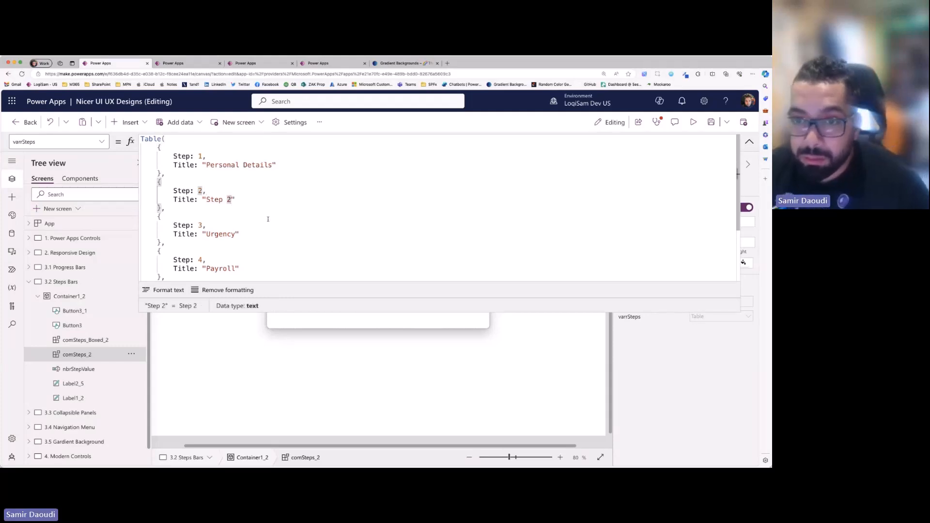
scroll(268, 219, "down", 1)
double_click(222, 211)
type("Emergency Contacts")
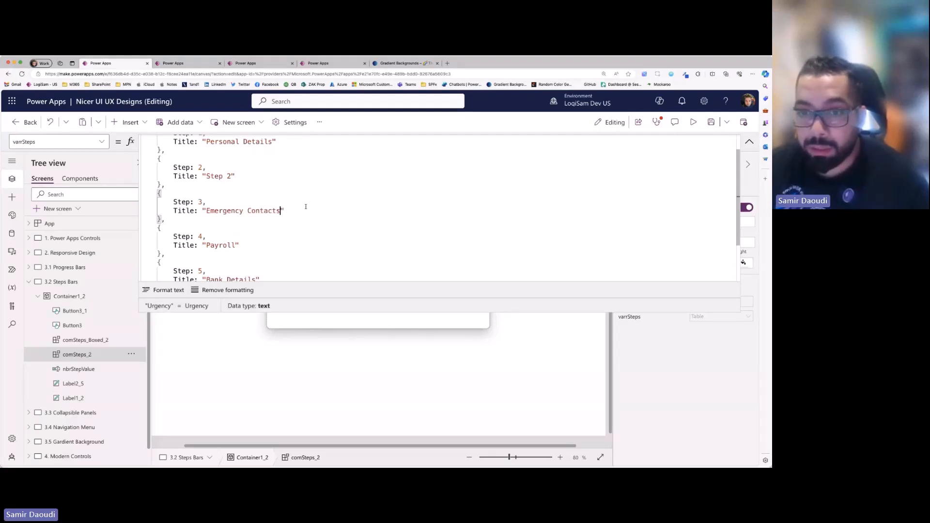
- Set the step 2 title in the varrSteps table to "Job Details"
key("Up")
key("Up")
key("Up")
key("Up")
key("Left")
key("alt+shift+Left")
key("alt+shift+Left")
type("Job Detrasi")
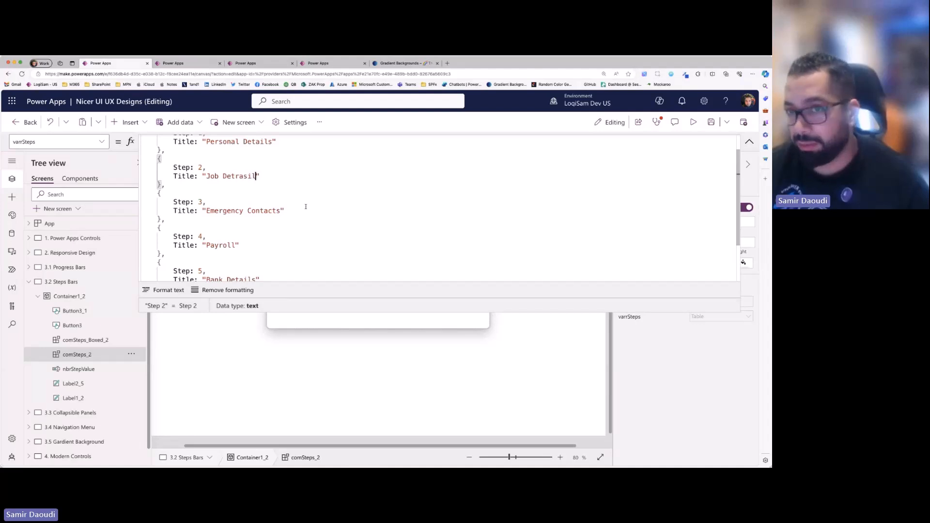
type("a")
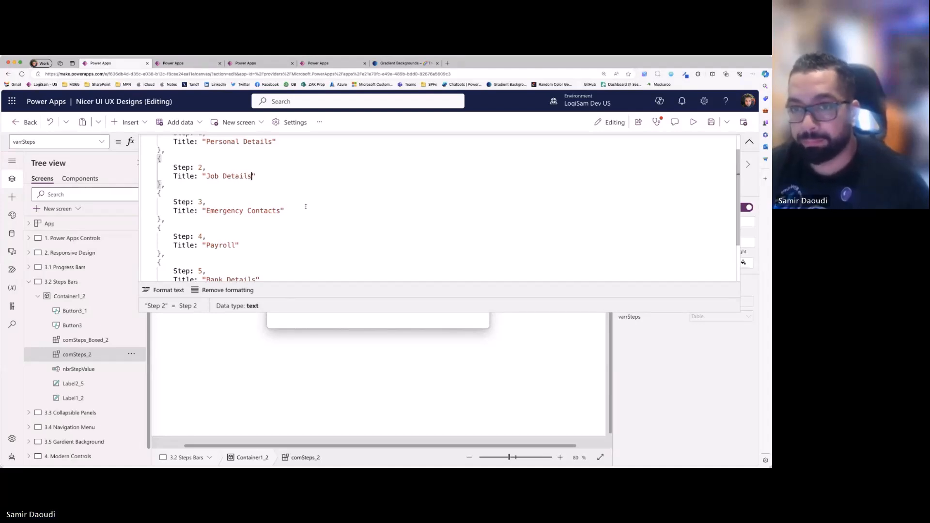
- Copy the whole varrSteps table from comSteps_2 and replace comSteps_Boxed_2's varrSteps formula with it
key("ctrl+a")
left_click(393, 301)
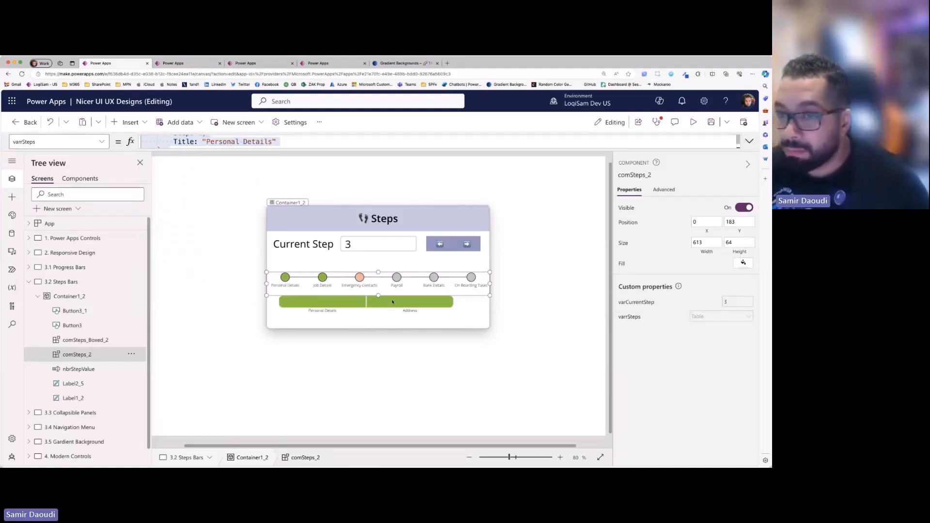
left_click(392, 302)
left_click(720, 316)
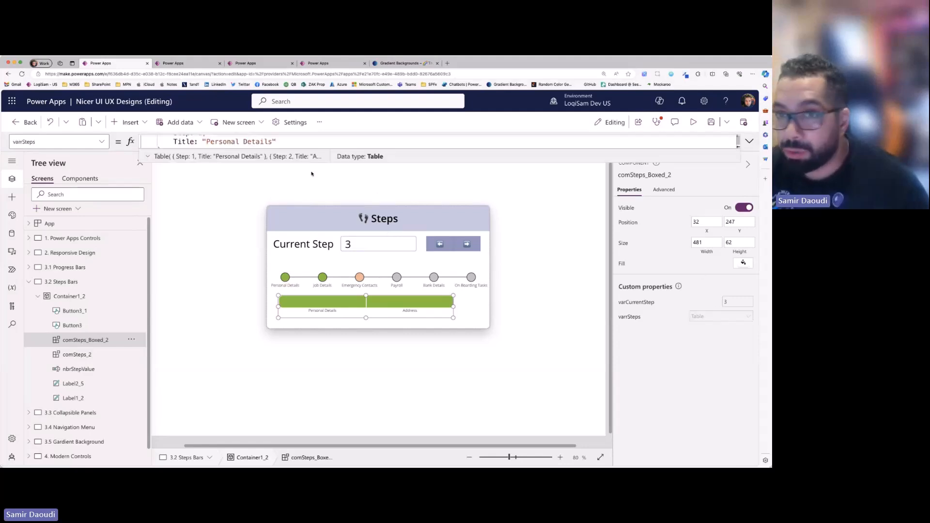
left_click(522, 266)
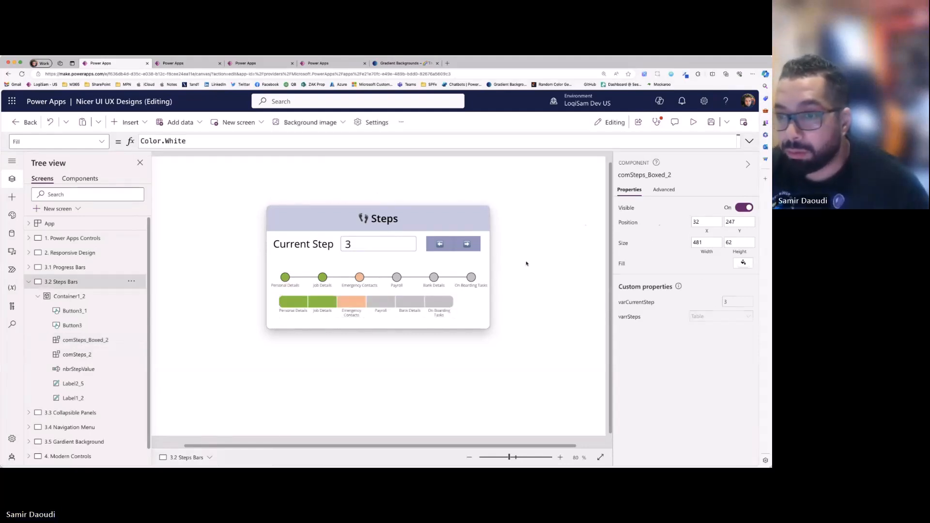
- Widen comSteps_Boxed_2 to 581 and reposition it at X 16 inside the Steps card
left_click(408, 304)
left_click_drag(454, 306, 491, 306)
left_click_drag(422, 306, 416, 309)
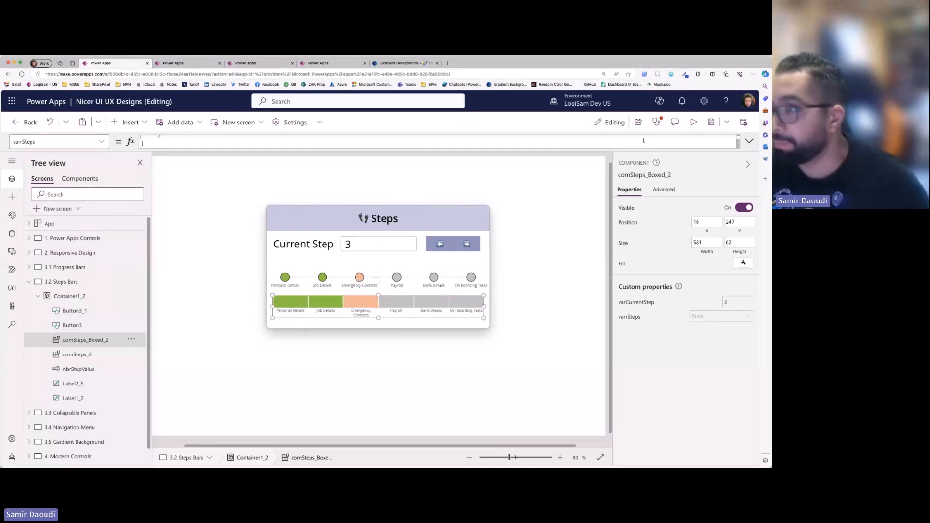
- Preview the step bars, going back to step 1 and advancing through the steps to step 6
left_click(694, 122)
left_click(445, 234)
left_click(445, 233)
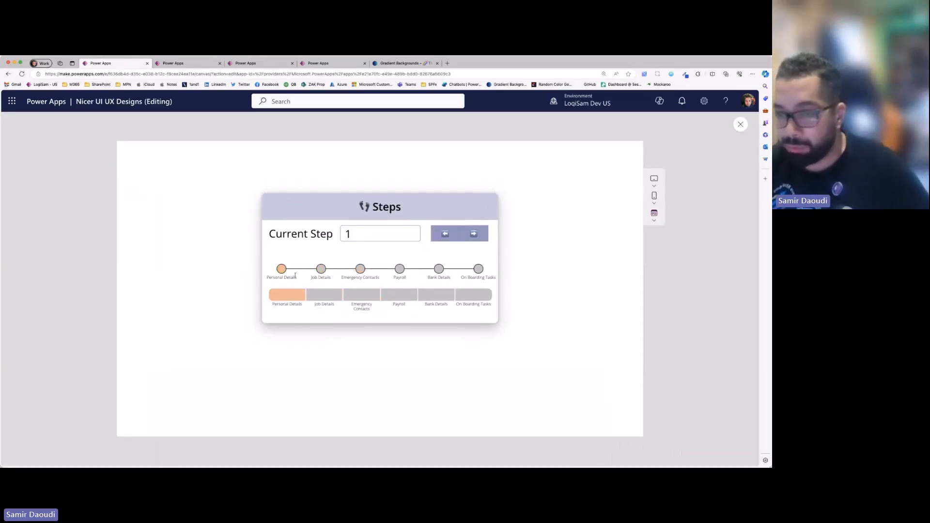
left_click(483, 238)
left_click(483, 238)
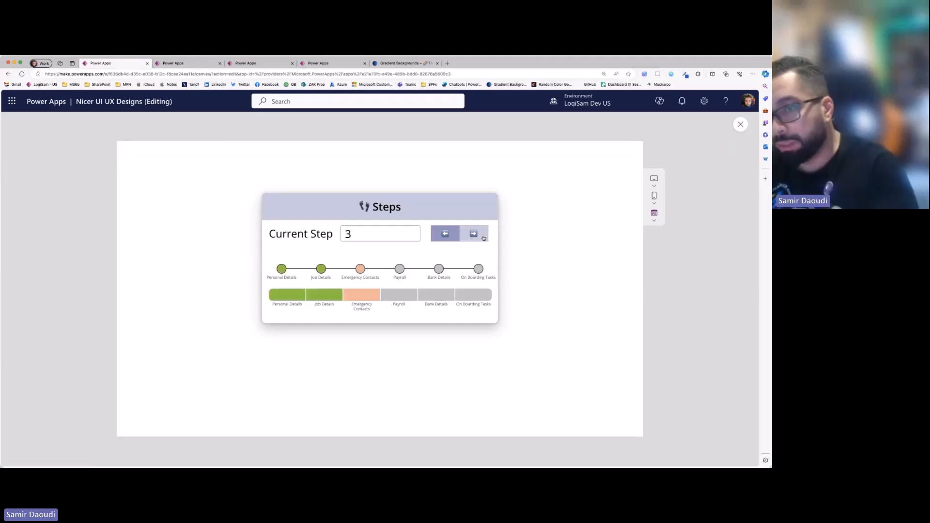
left_click(483, 237)
left_click(483, 237)
left_click(476, 242)
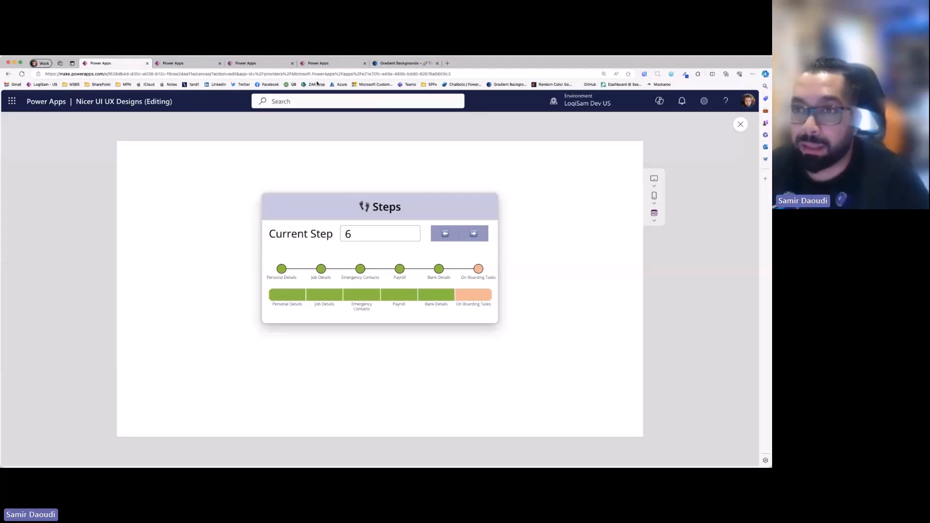
- Switch to the Fixit365 app and open its scrHome screen
left_click(320, 63)
left_click(280, 65)
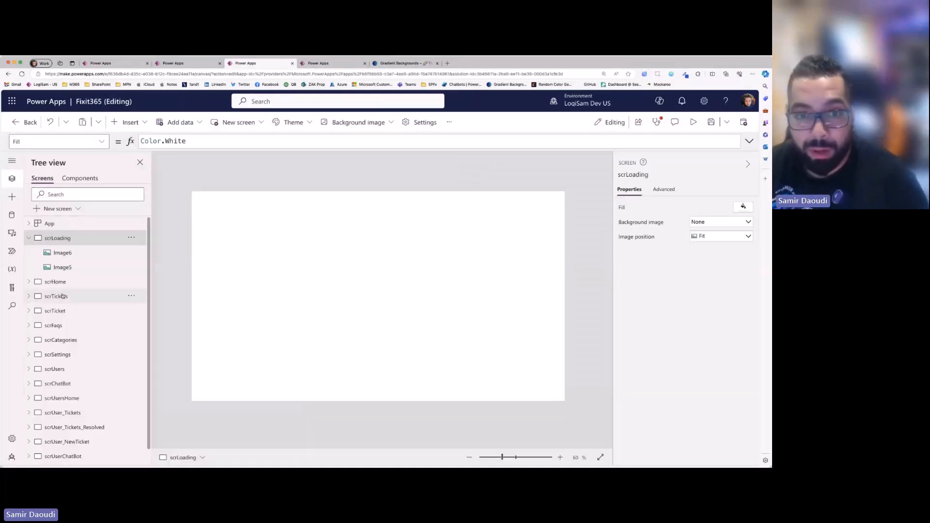
left_click(57, 281)
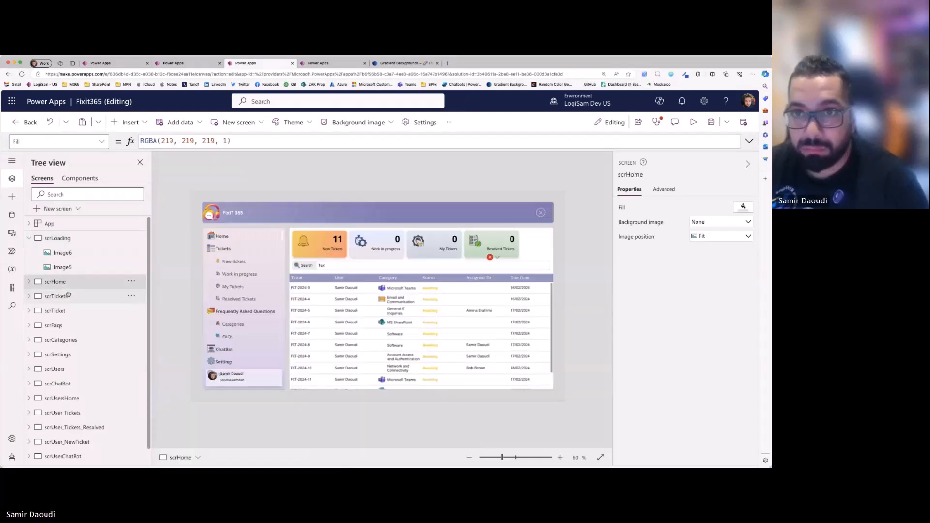
- Switch to the HR365 app, preview it, and open the New Employee form
left_click(173, 63)
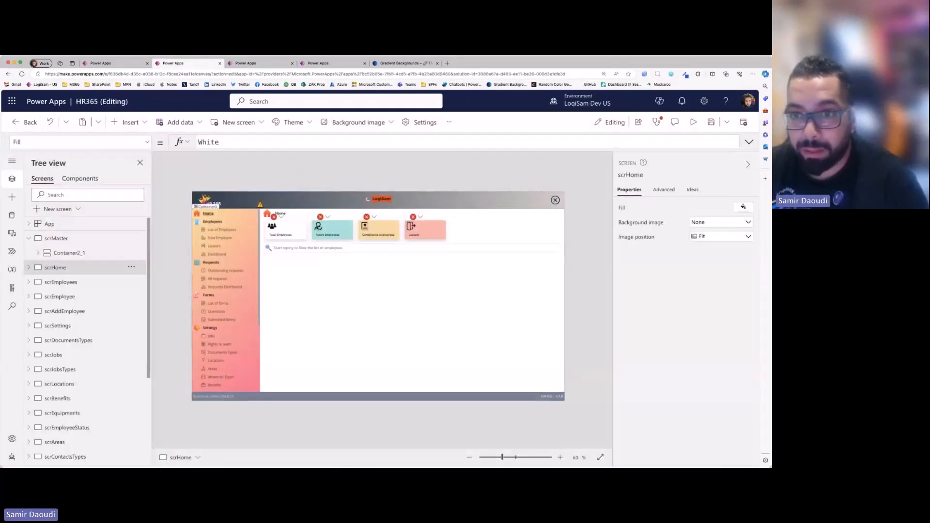
left_click(694, 122)
left_click(73, 215)
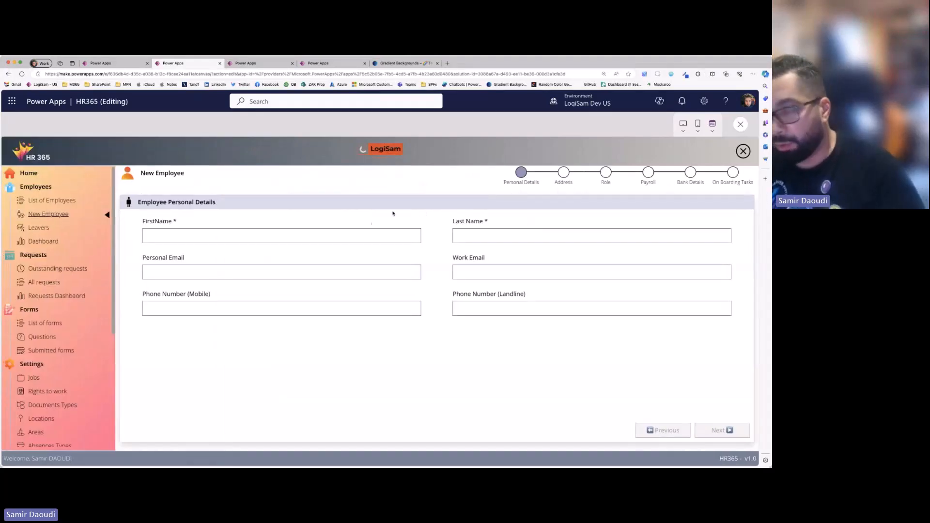
- Fill in the new employee's first and last name with sample text and continue to the Address stage
left_click(246, 237)
type("fdghdfg")
left_click(533, 236)
type("dfghdfgh")
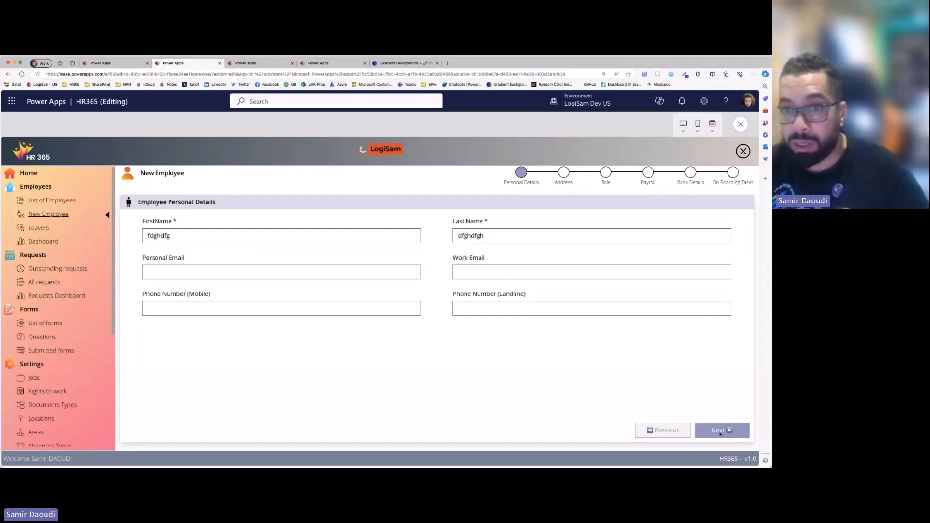
left_click(569, 313)
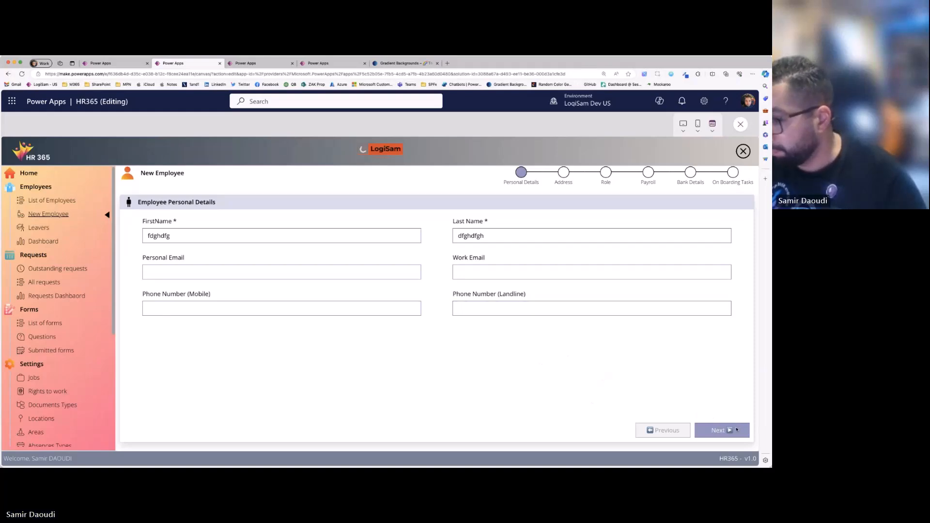
left_click(737, 430)
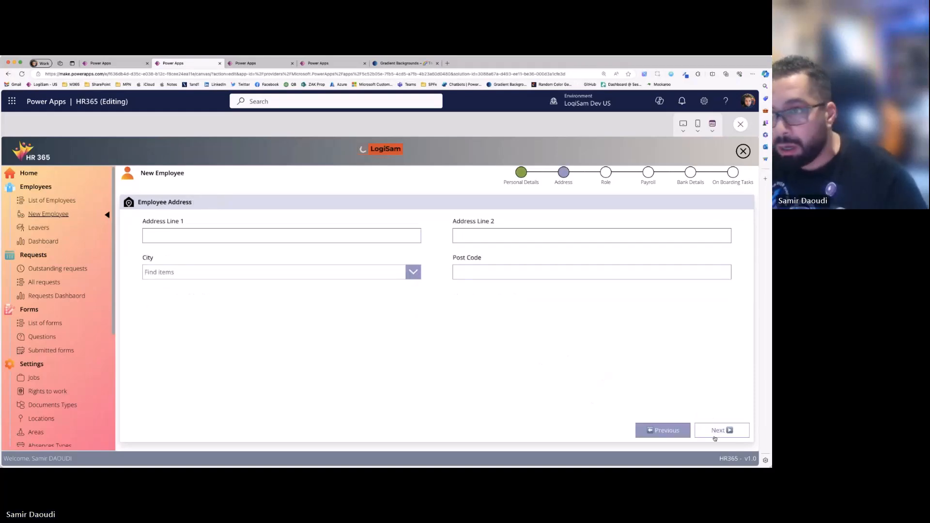
- Advance the form to On Boarding Tasks and turn on Create a mailbox and Generate Access Card
left_click(715, 437)
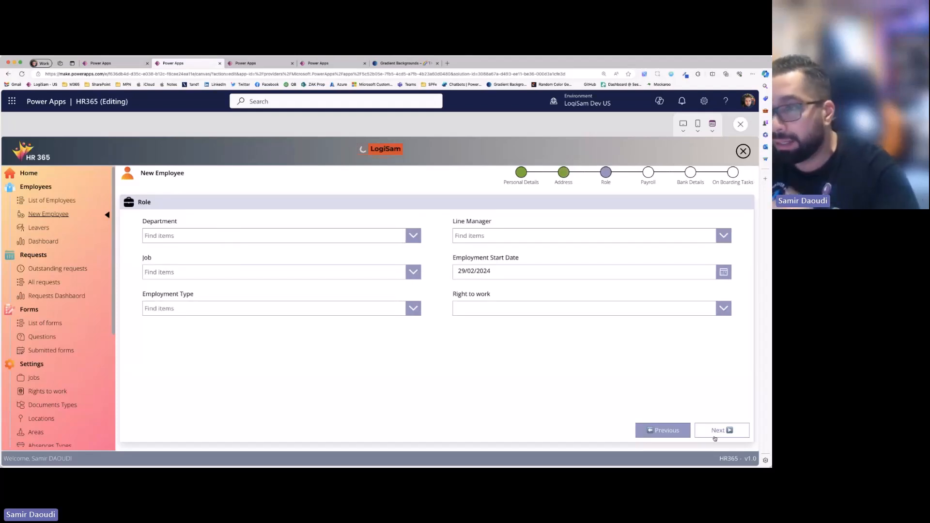
left_click(715, 437)
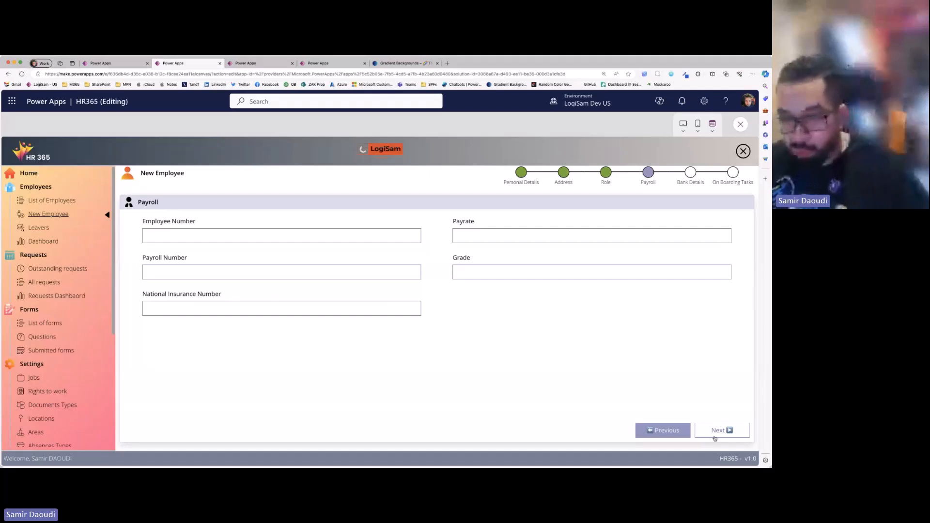
left_click(714, 437)
left_click(717, 431)
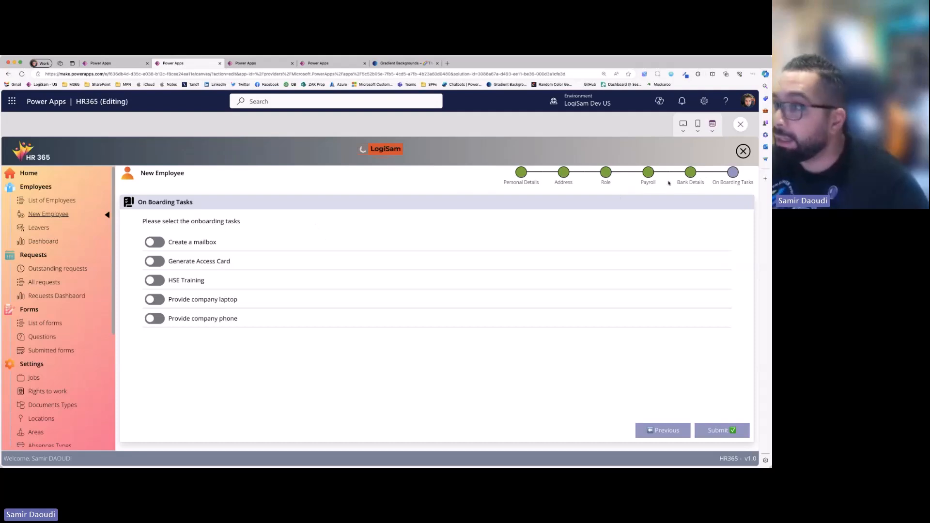
left_click(155, 242)
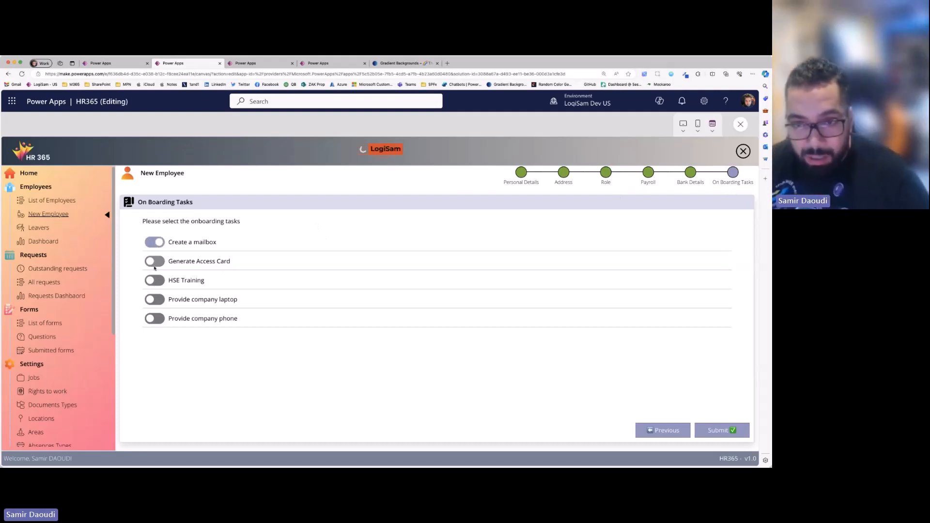
left_click(156, 263)
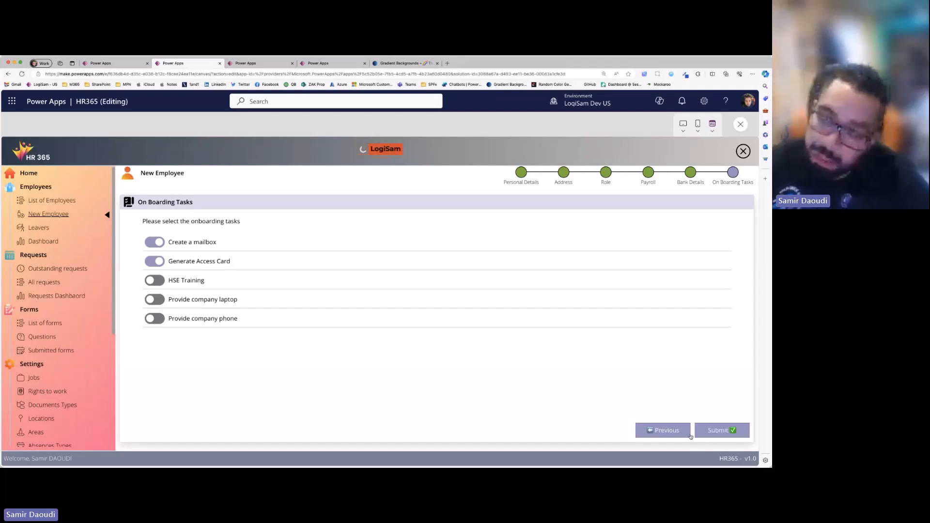
- Go back through the New Employee form to its Personal Details stage
left_click(673, 437)
left_click(672, 437)
left_click(672, 438)
left_click(673, 437)
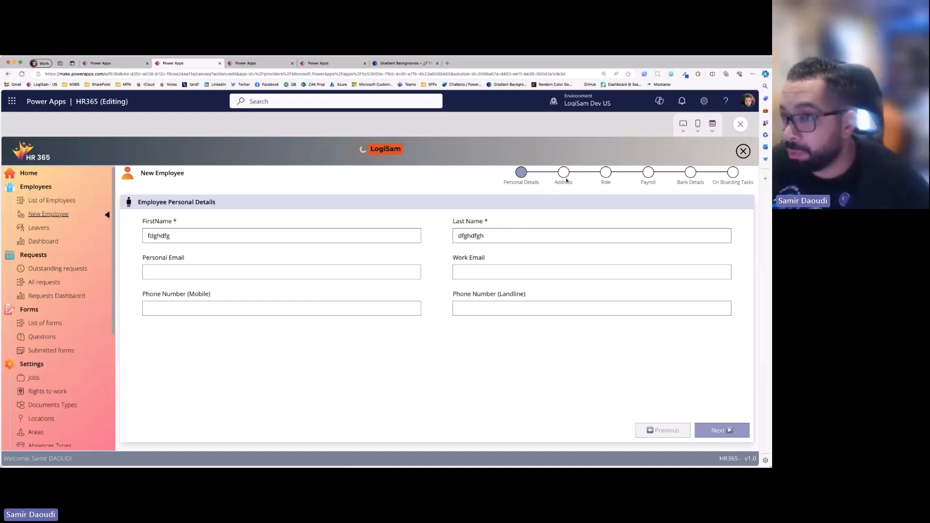
- Advance the New Employee form to the Role stage, return to Personal Details, and exit the preview
left_click(709, 434)
left_click(717, 431)
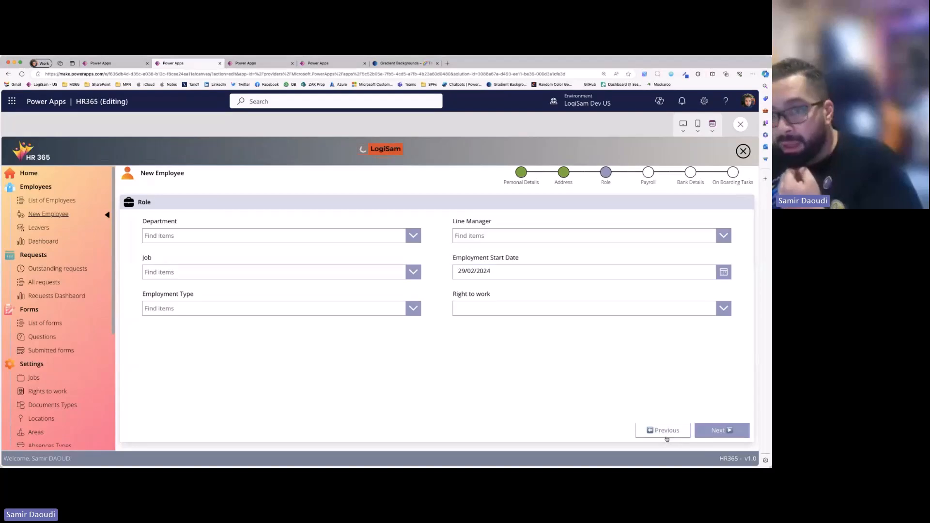
left_click(667, 436)
left_click(665, 435)
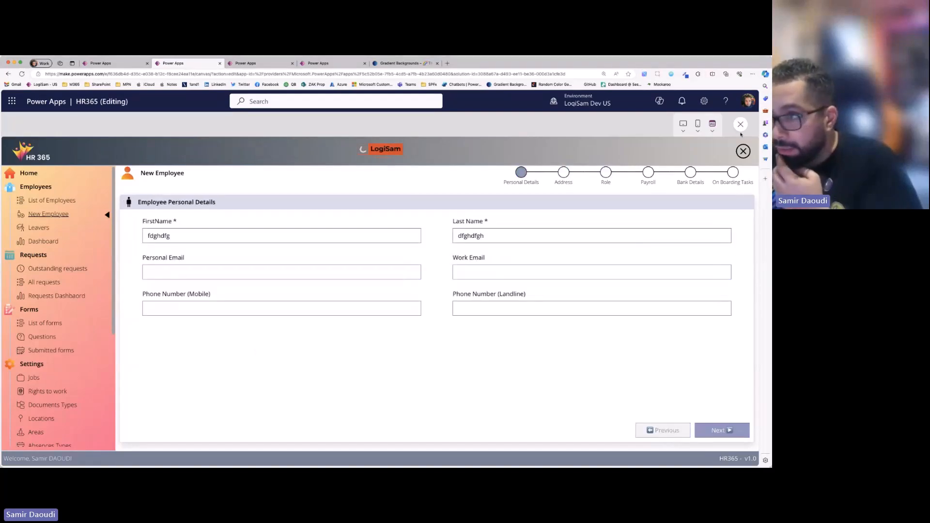
key("Escape")
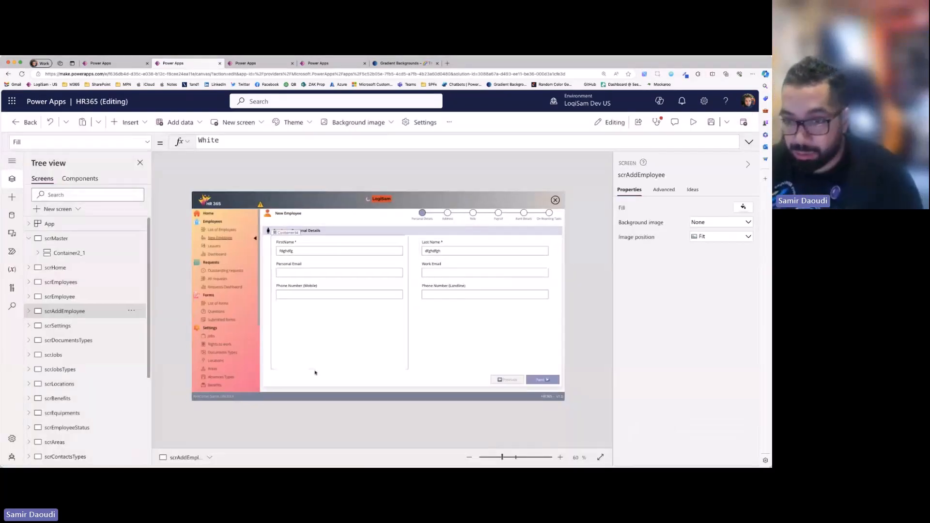
- Select the stage containers conAddEmployee_1 through conAddEmployee_6 together to show how the form is structured
left_click(315, 372)
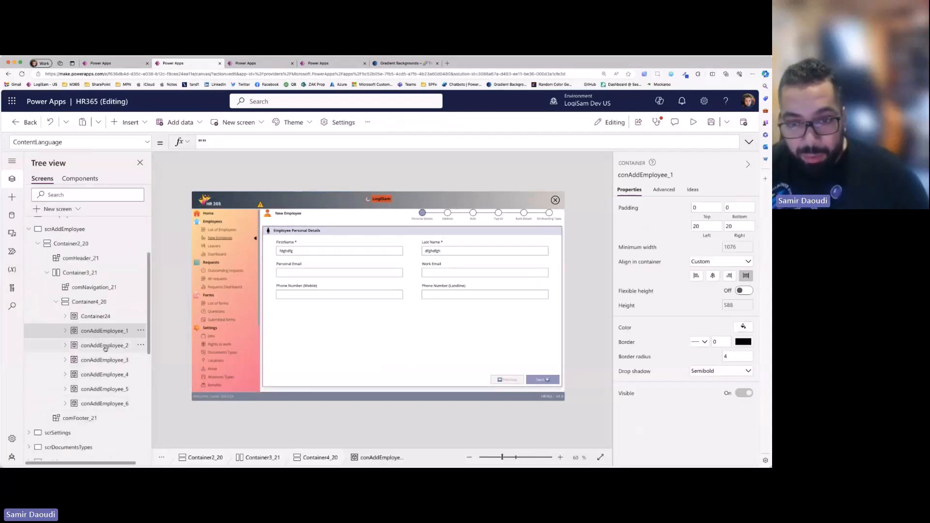
left_click(105, 349, "super")
left_click(108, 362, "super")
left_click(111, 388, "super")
left_click(115, 378, "super")
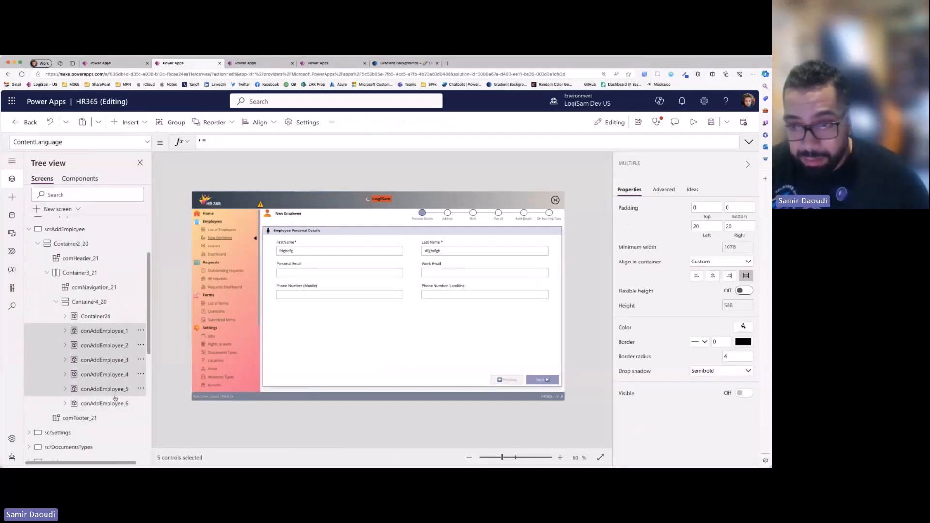
left_click(115, 400, "super")
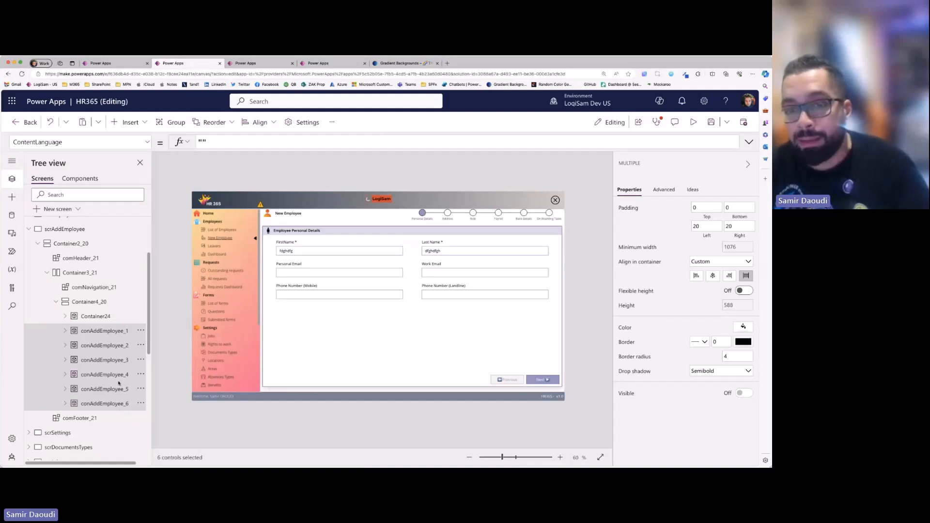
left_click(118, 333)
- Examine the OnVisible formula of the scrAddEmployee screen for the Step variable's initial value
left_click(422, 164)
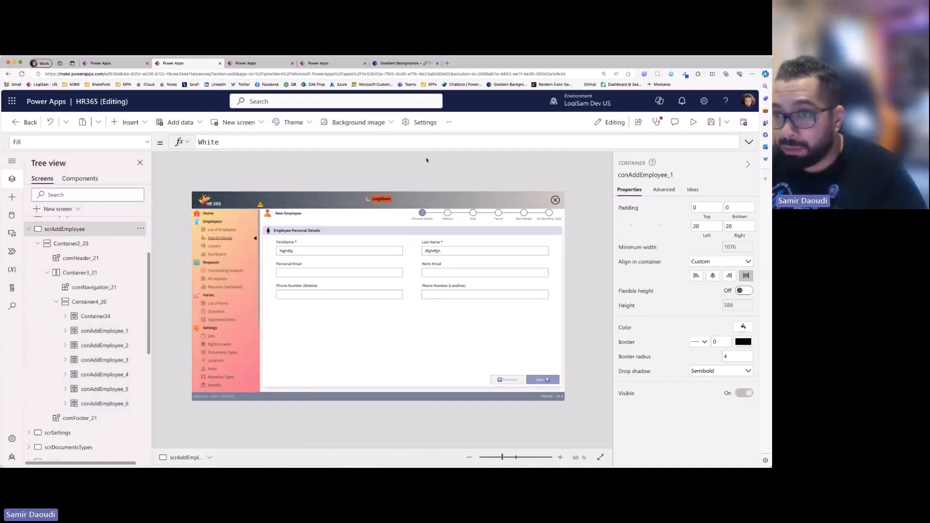
left_click(434, 211)
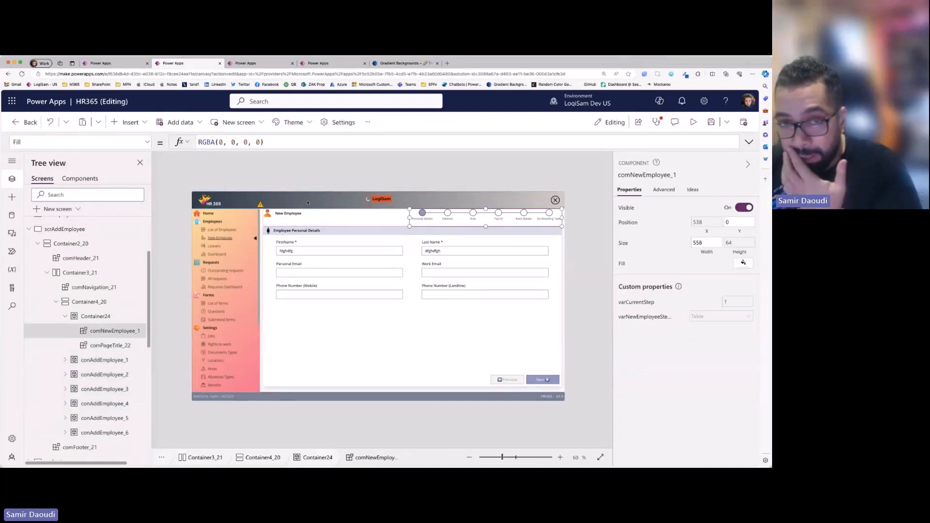
left_click(371, 172)
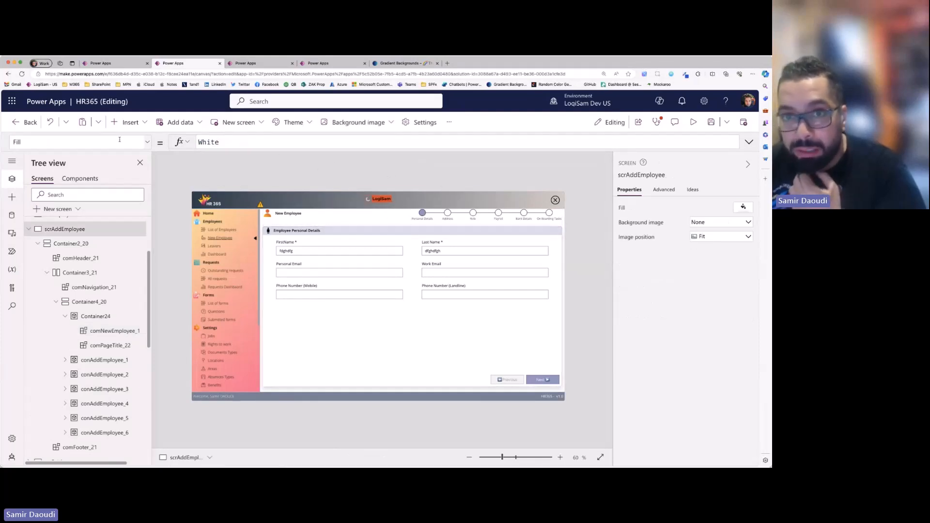
left_click(145, 142)
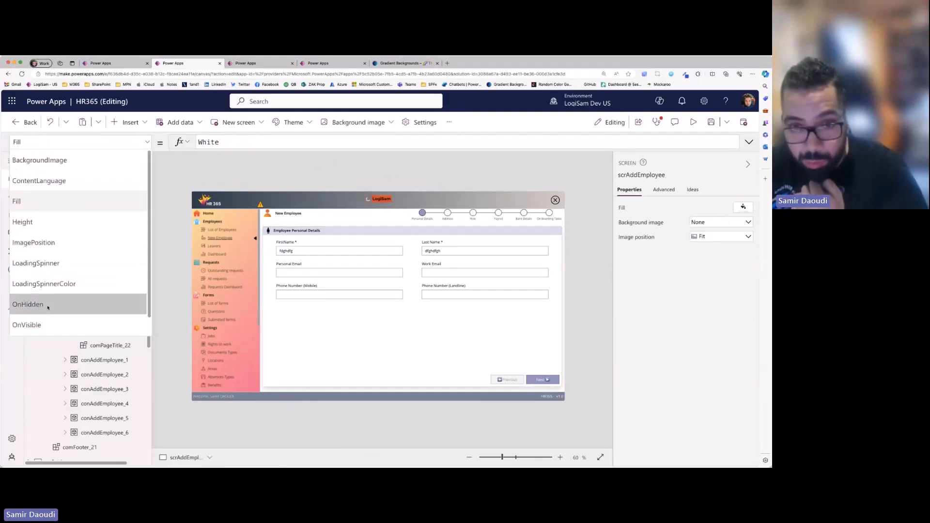
left_click(38, 325)
left_click(749, 142)
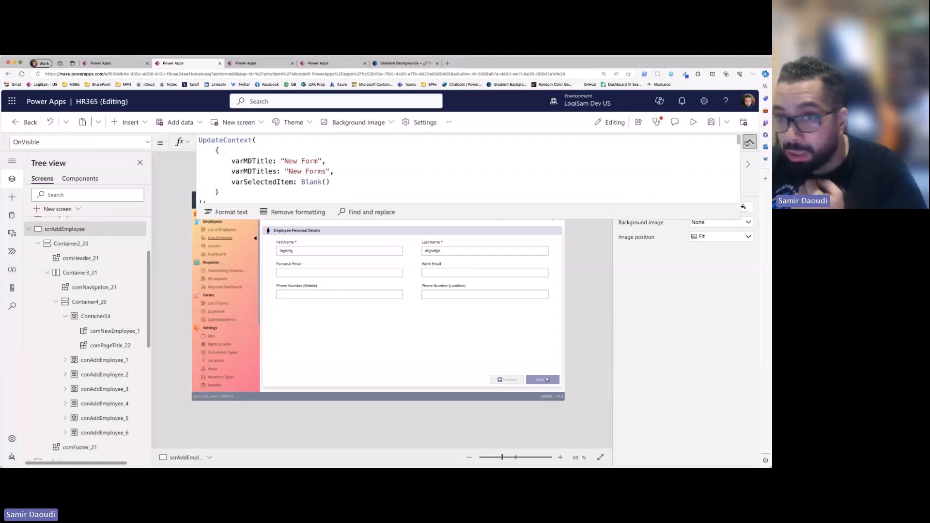
scroll(271, 186, "down", 3)
double_click(231, 178)
- Examine the OnSelect formula of the Next button on the Personal Details stage
left_click(493, 217)
left_click(543, 379)
left_click(543, 379)
left_click(749, 142)
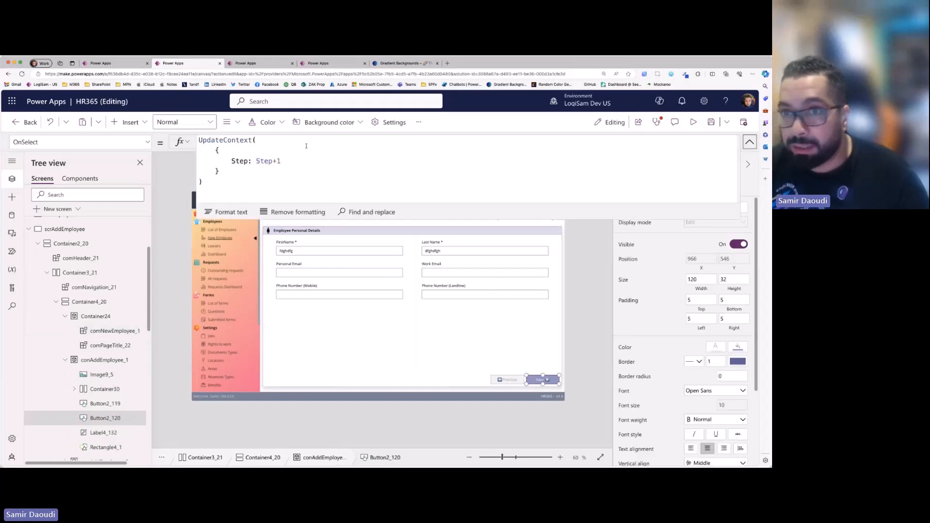
left_click(750, 141)
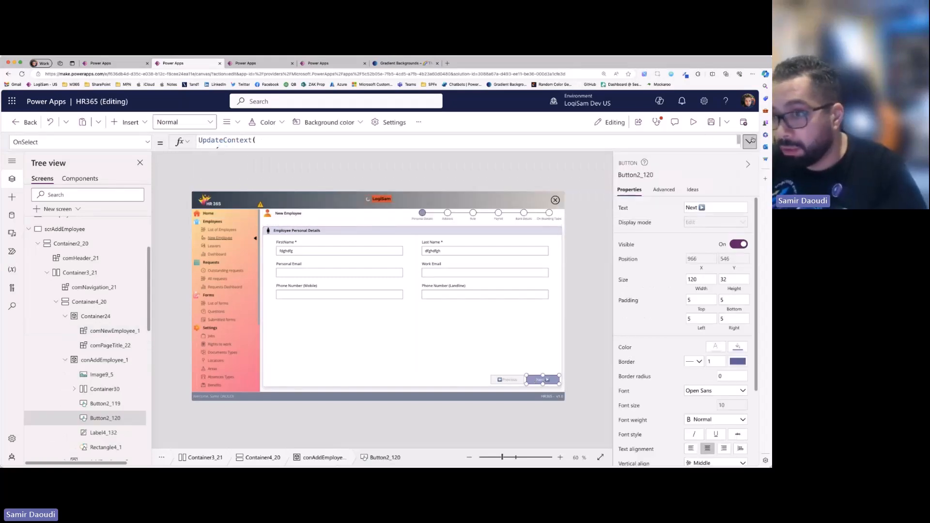
- Examine the Visible formulas of the conAddEmployee_1 and conAddEmployee_2 containers
left_click(273, 382)
left_click(65, 360)
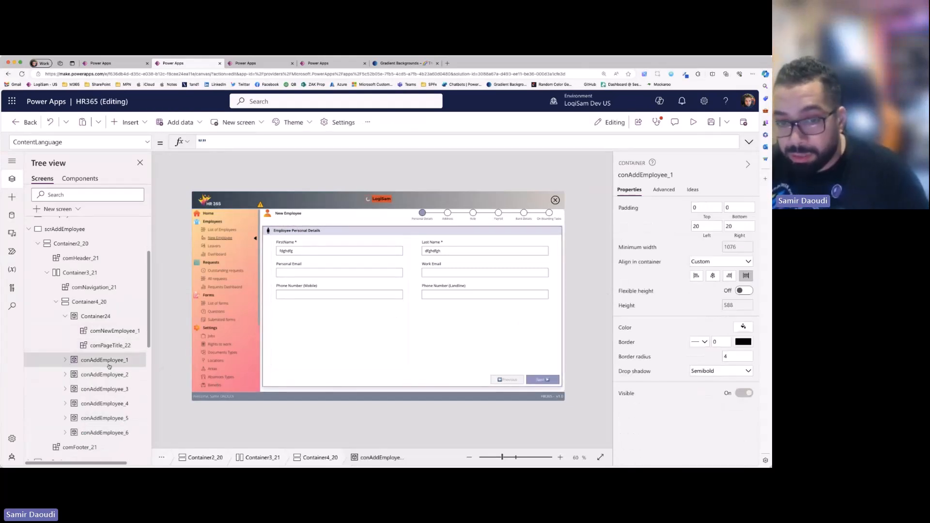
left_click(743, 393)
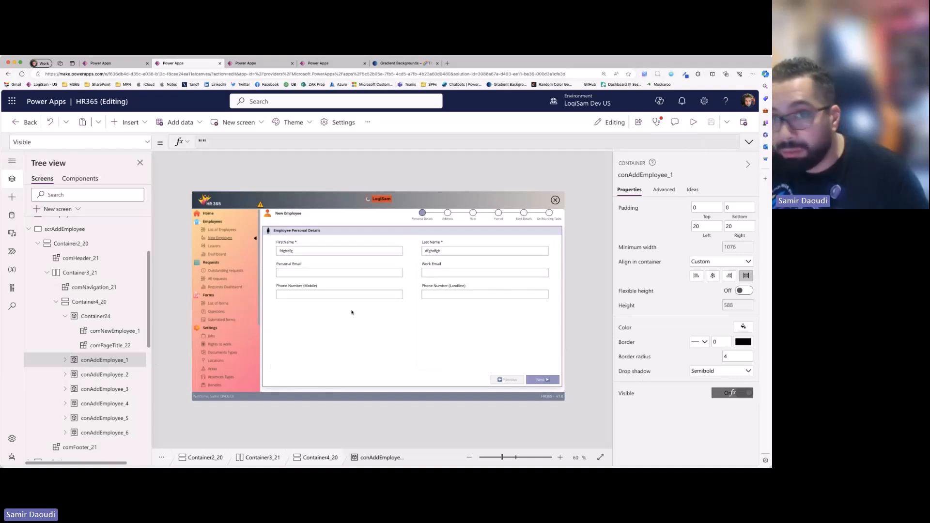
left_click(210, 144)
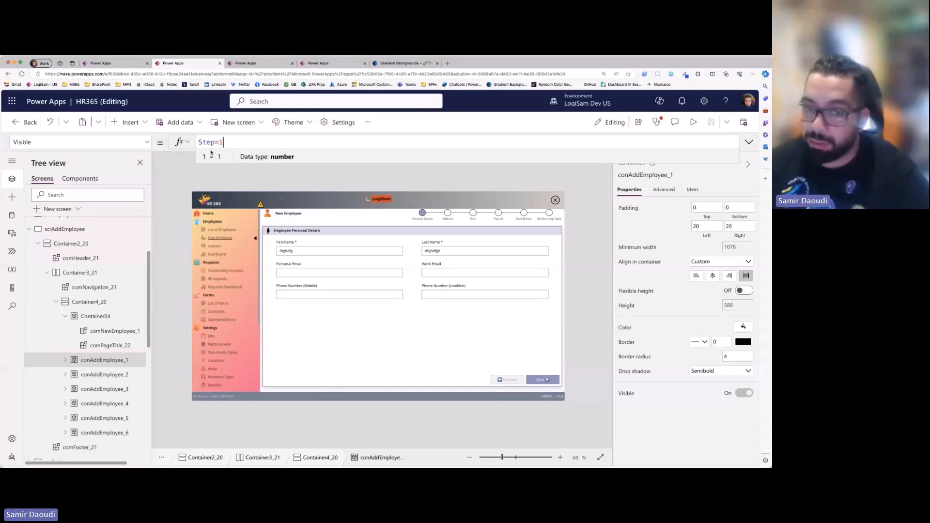
left_click(104, 375)
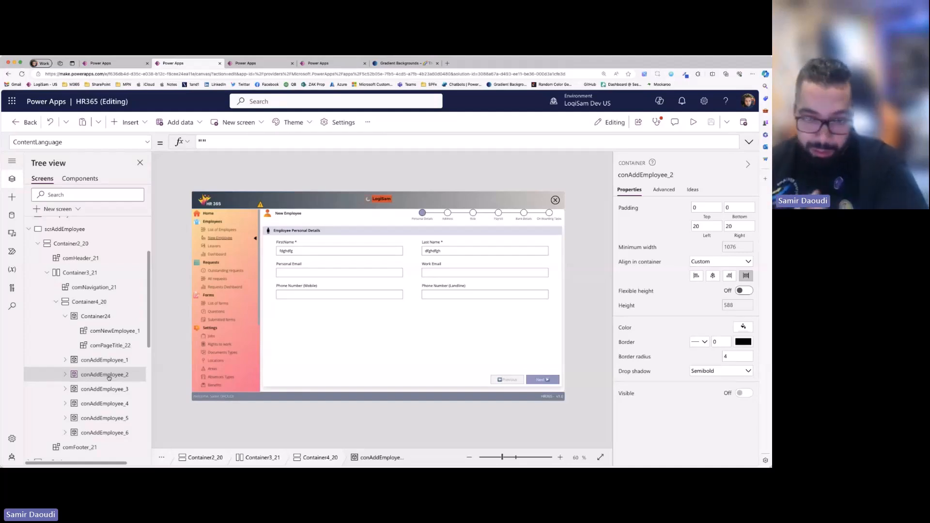
left_click(751, 386)
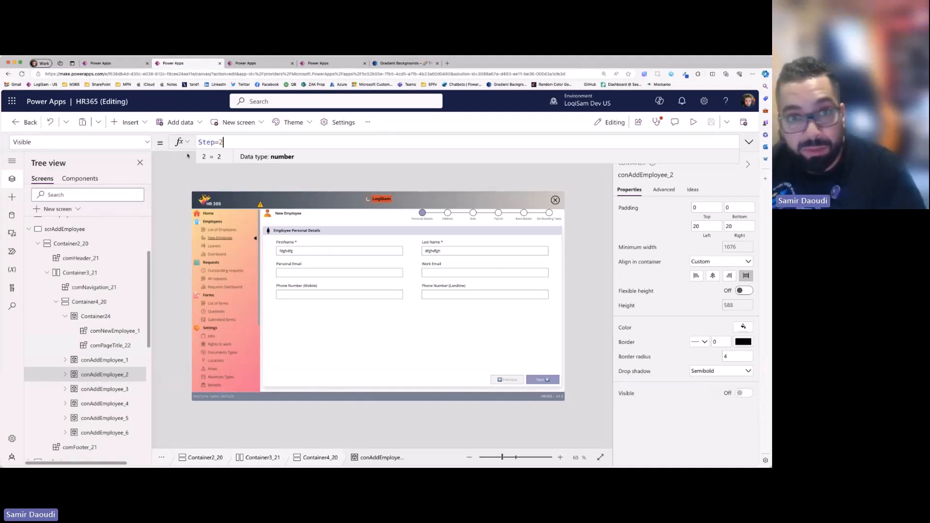
- Review the step bar component's varNewEmployeeSteps and varCurrentStep properties, and advance the form to the Address stage
left_click(449, 214)
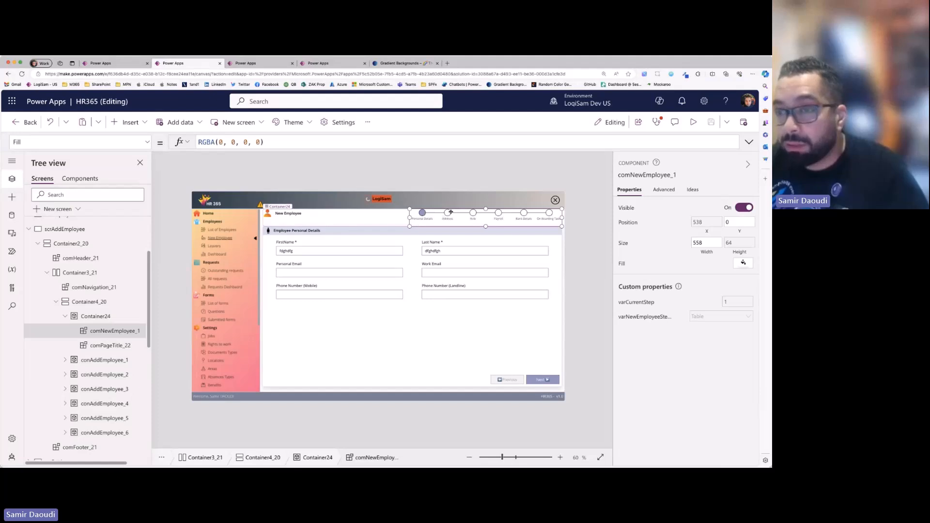
left_click(643, 318)
left_click(749, 142)
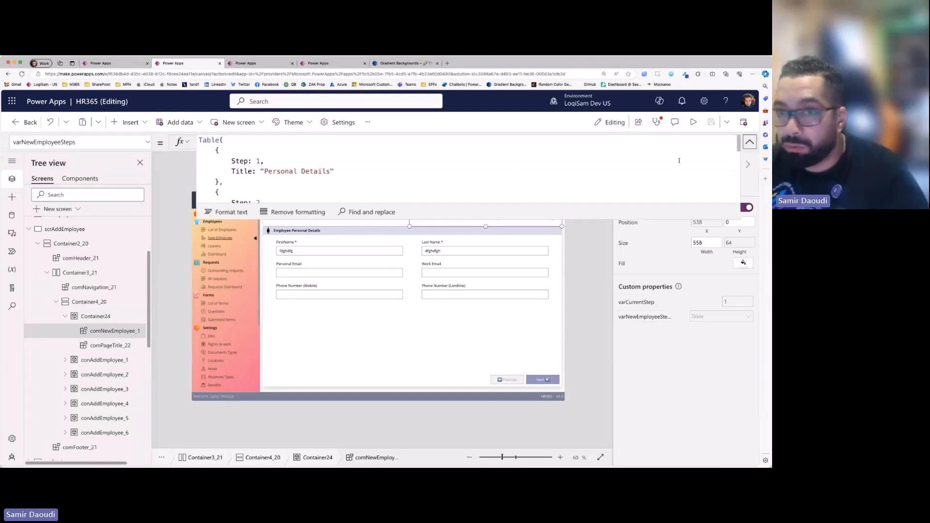
left_click_drag(444, 216, 693, 154)
left_click(747, 145)
left_click(738, 302)
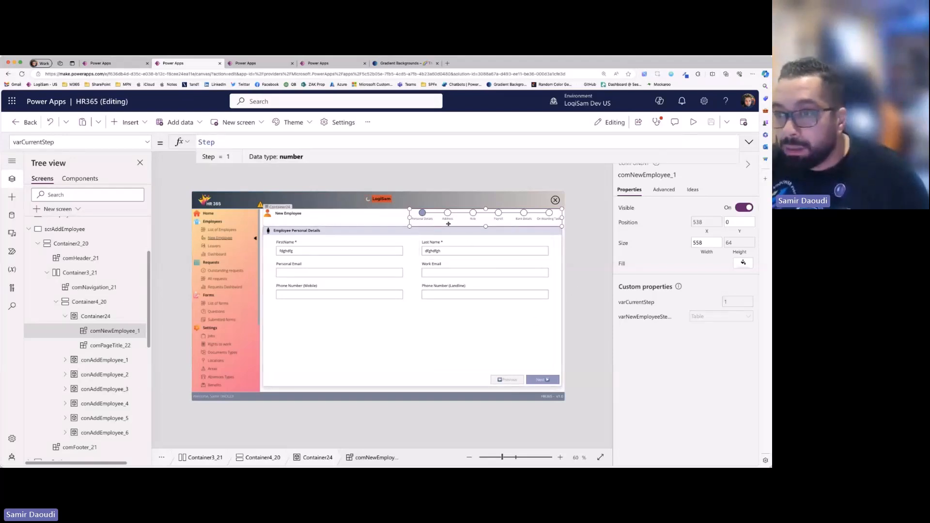
left_click(533, 382)
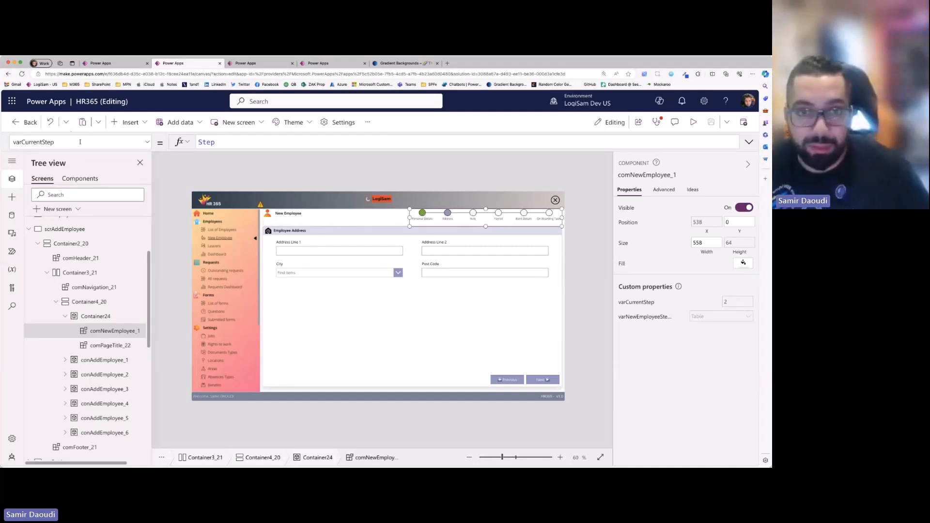
- Switch to the Nicer UI UX Designs app, move the step bars back to step 3, and exit the preview
left_click(101, 64)
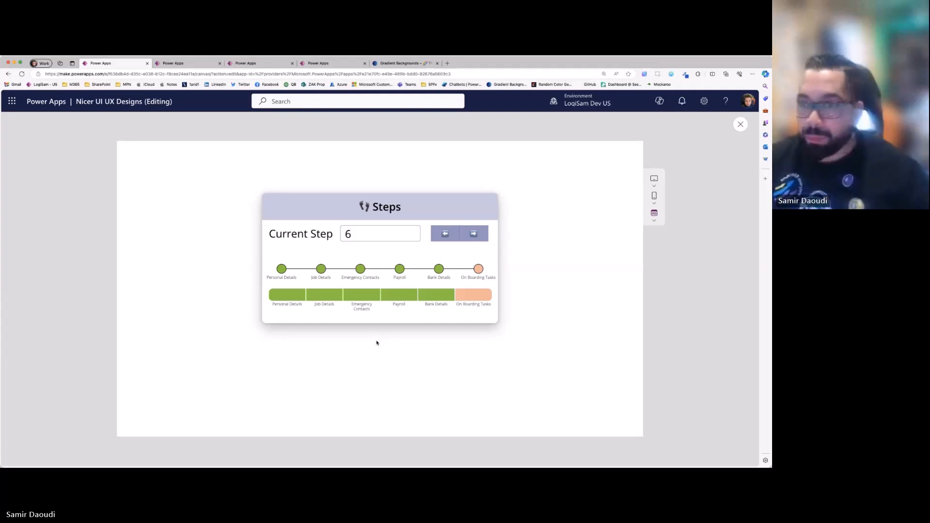
left_click(445, 234)
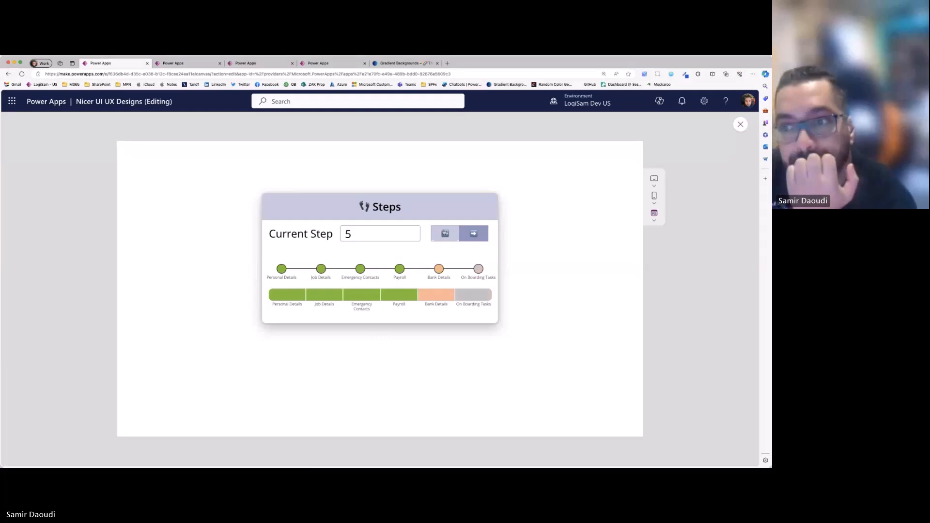
left_click(444, 233)
left_click(445, 233)
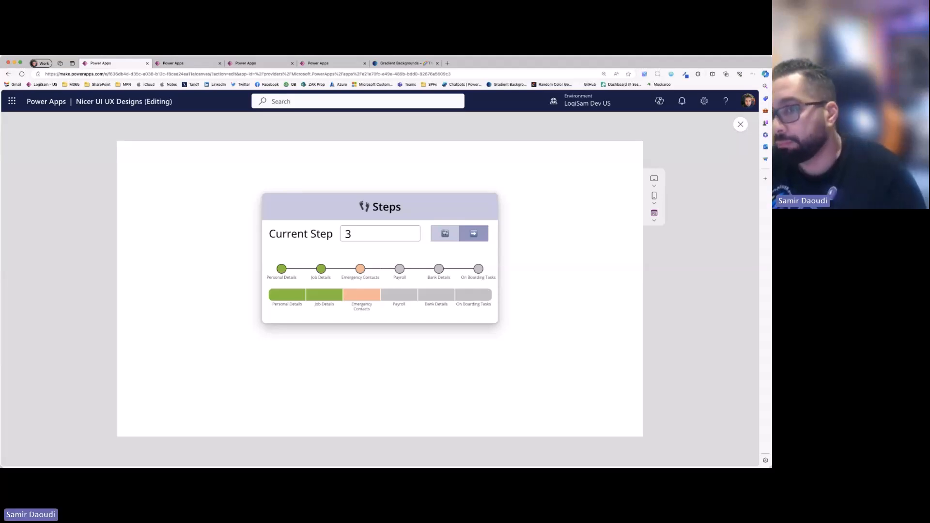
left_click(740, 124)
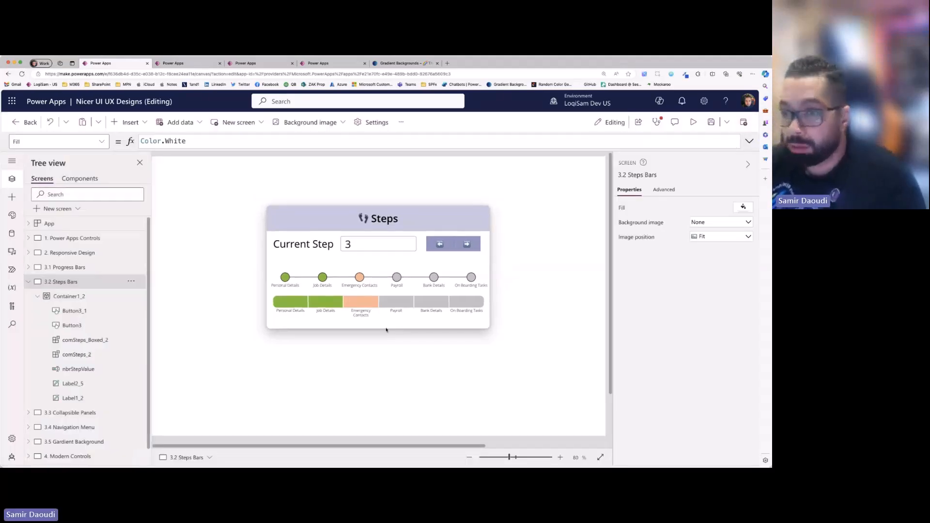
- Append a copy of the On Boarding Tasks entry to the end of the boxed steps bar's varrSteps table
left_click(381, 291)
left_click(395, 303)
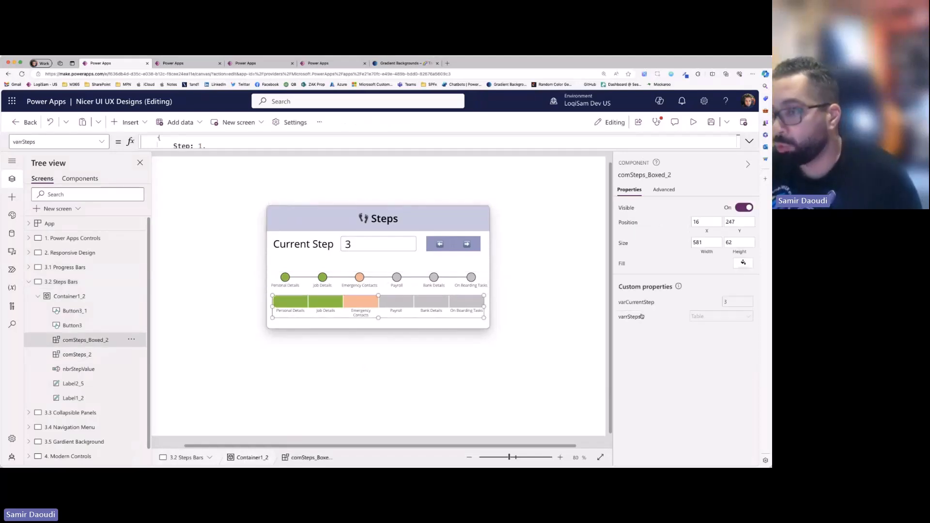
left_click(719, 318)
left_click(754, 146)
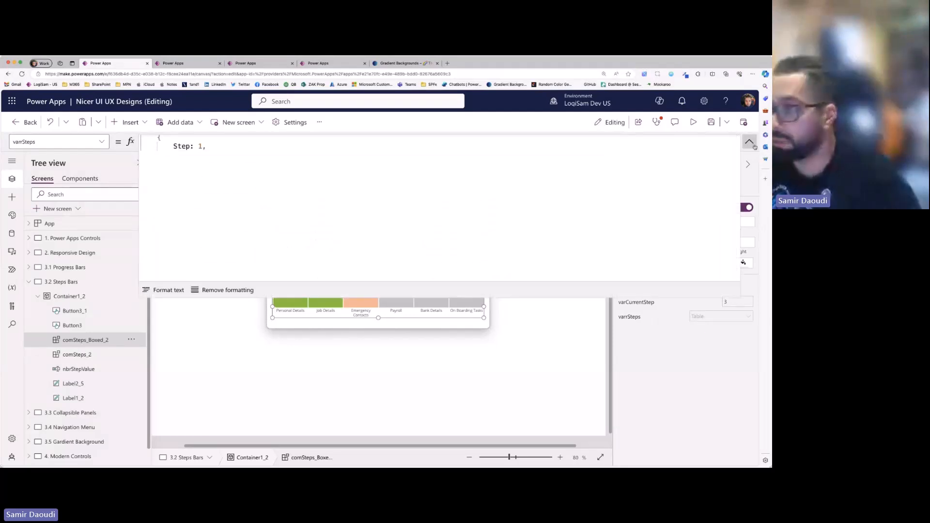
scroll(197, 164, "down", 3)
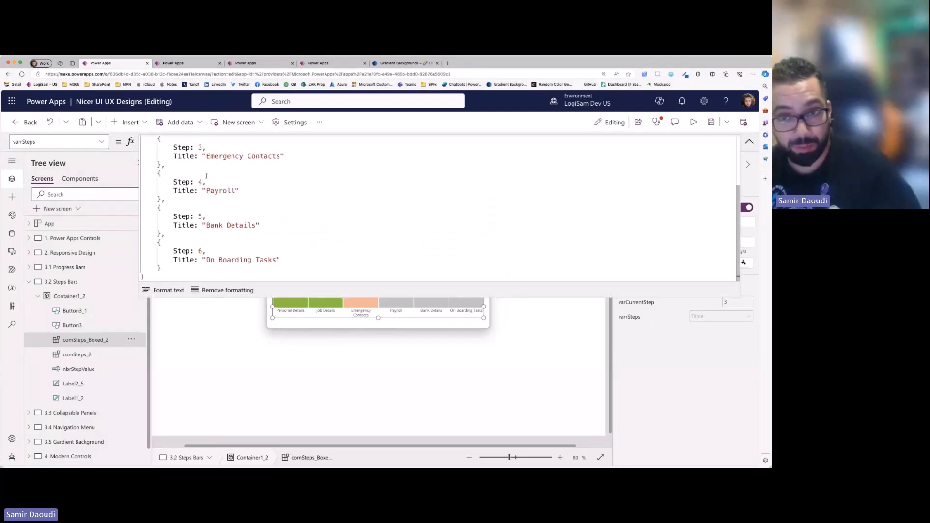
left_click(192, 266)
type(",")
key("Return")
left_click_drag(158, 234, 162, 260)
key("ctrl+c")
left_click(167, 261)
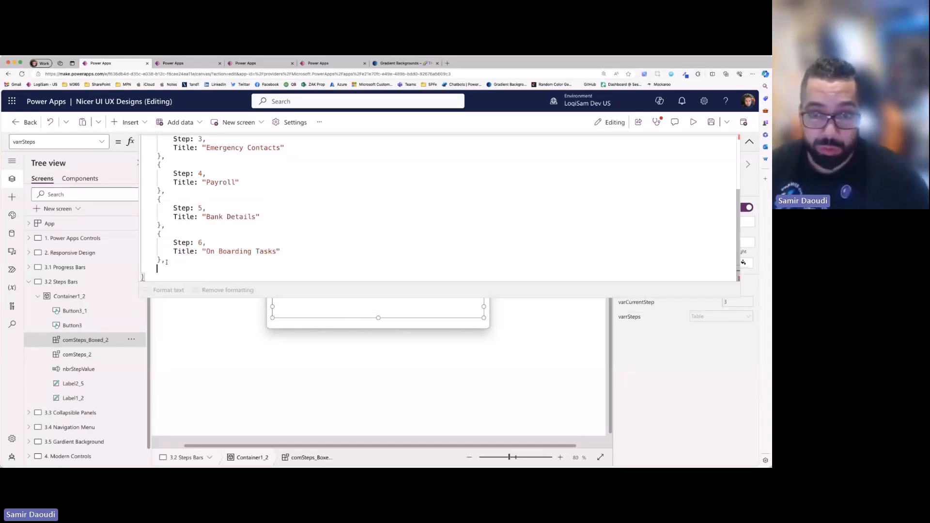
key("ctrl+v")
- Change the copied last entry in the steps table to step 7 with the title "Approval"
double_click(200, 251)
type("7")
left_click_drag(207, 260, 277, 260)
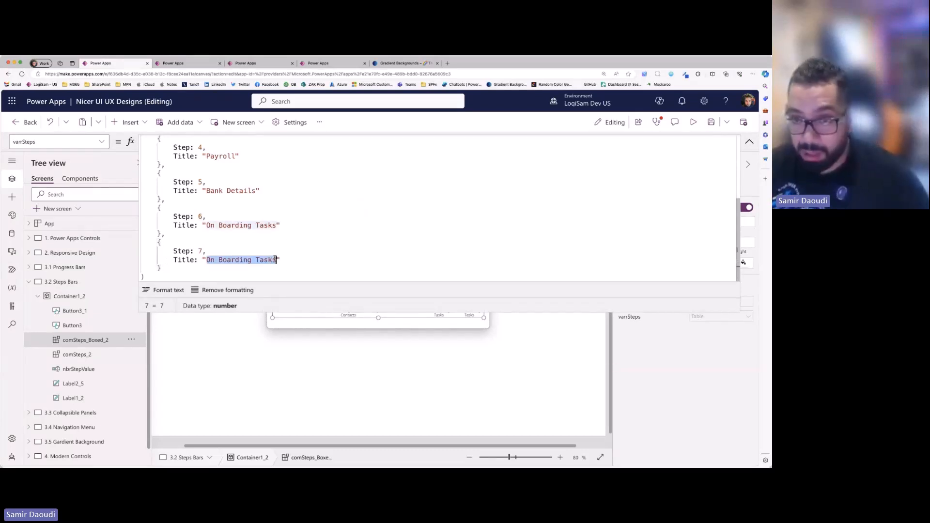
type("Approval")
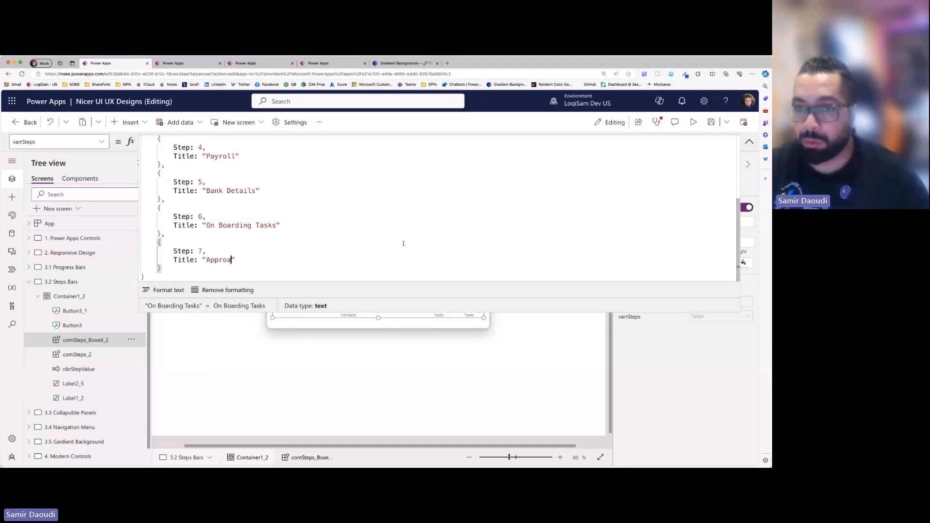
left_click(511, 326)
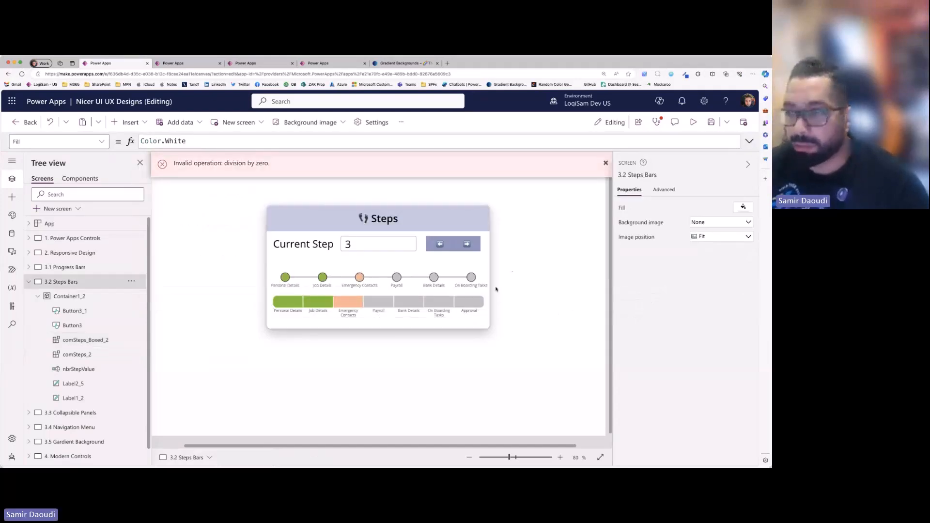
- Open the comSteps component for editing and select the gallery inside it
left_click(420, 302)
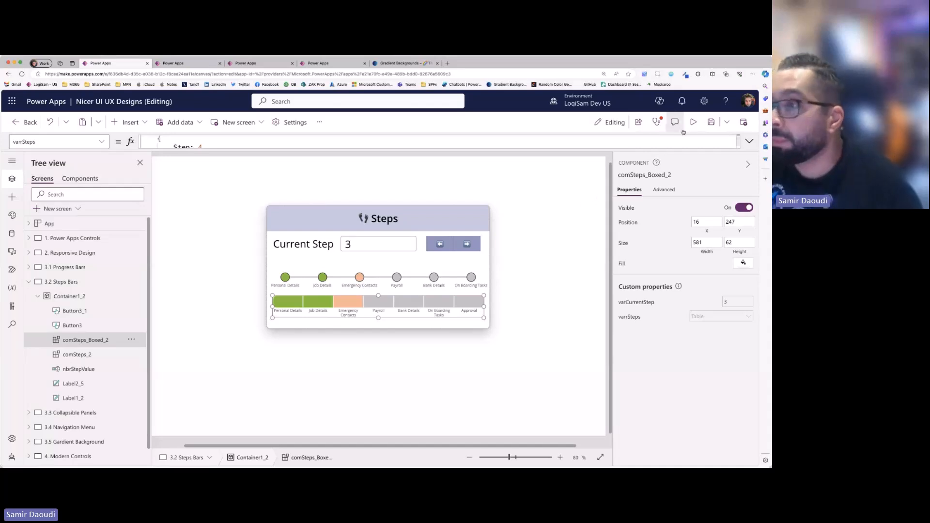
left_click(81, 177)
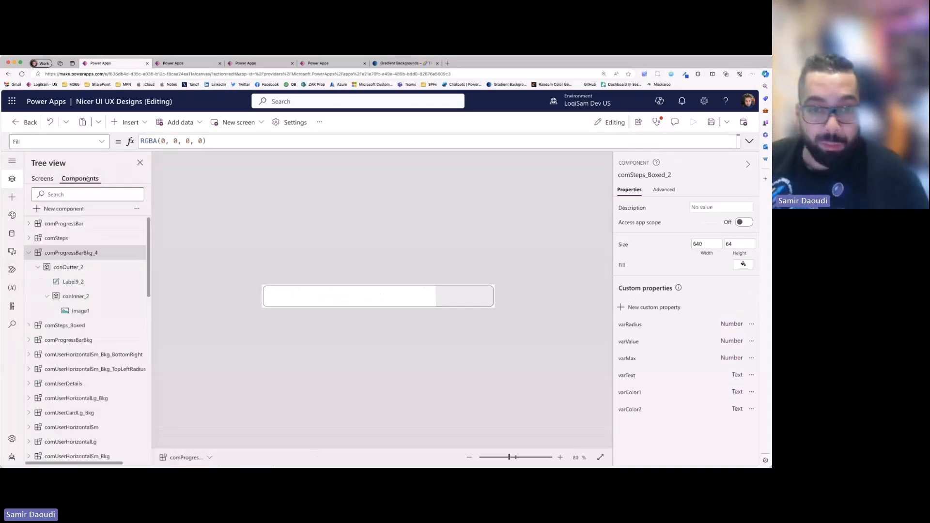
left_click(51, 239)
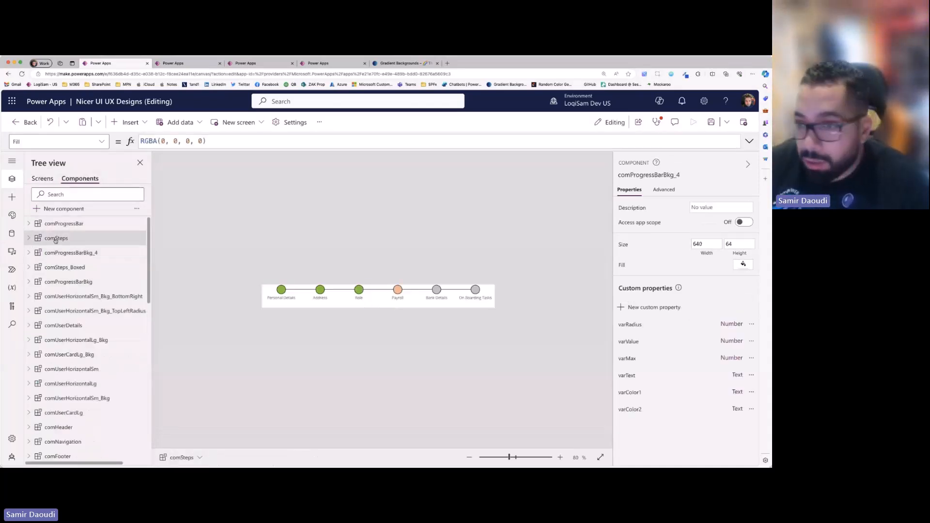
left_click(355, 303)
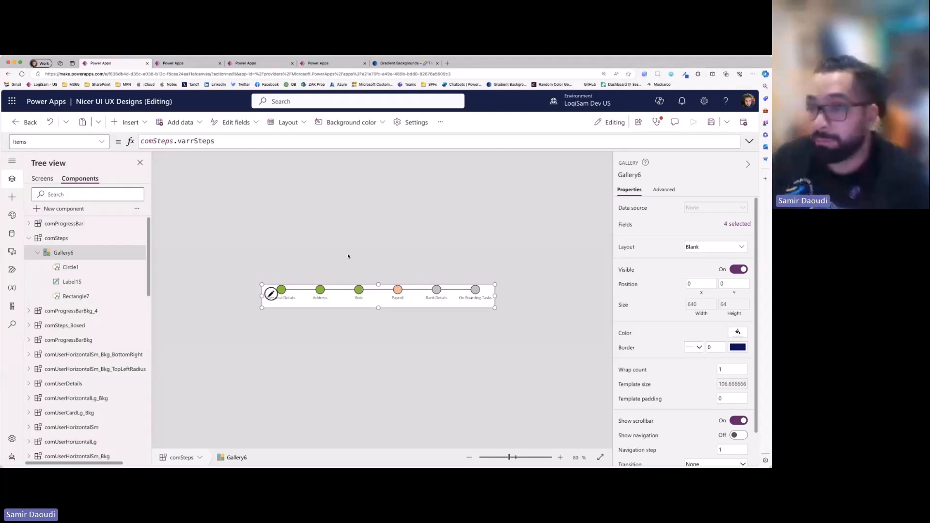
left_click(480, 253)
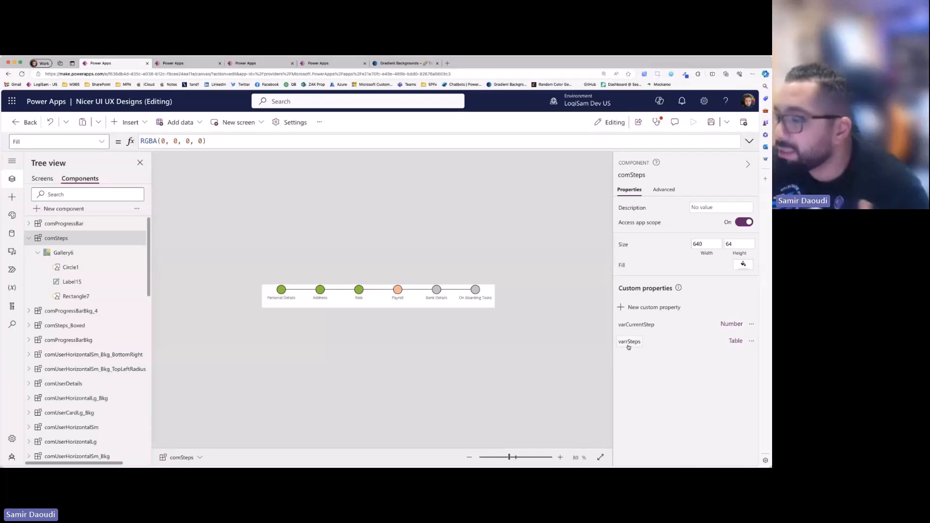
- Preview the table that the comSteps gallery's Items formula, comSteps.varrSteps, supplies
left_click(442, 300)
left_click(241, 146)
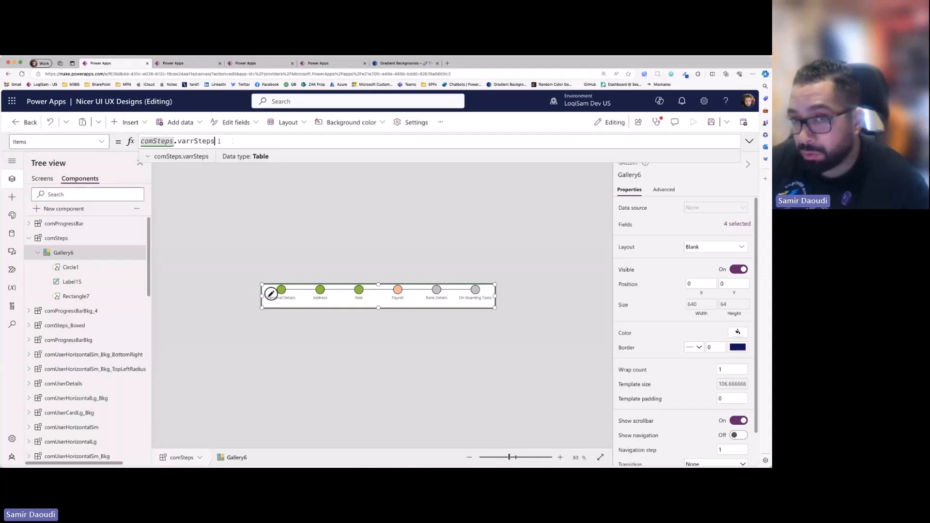
left_click(148, 157)
left_click(250, 324)
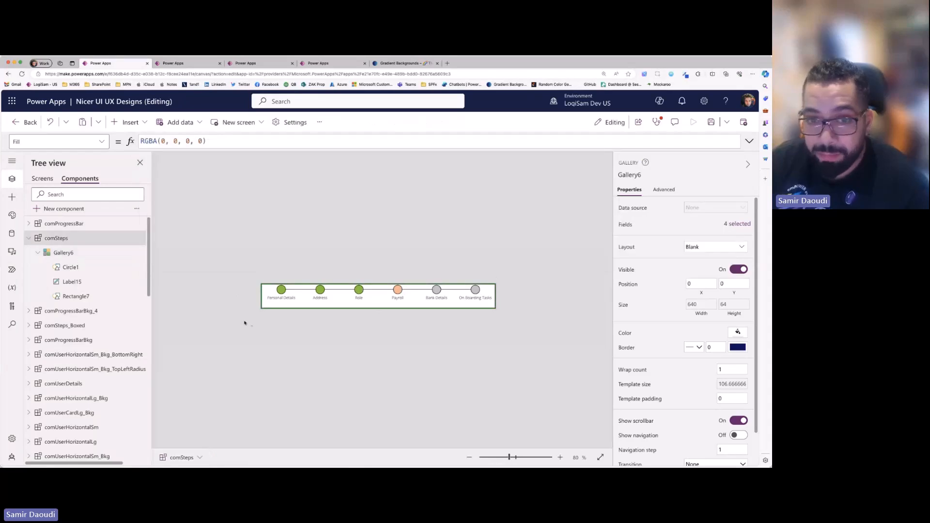
- Review the comSteps gallery and the circle, label and rectangle that make up each step
left_click(92, 253)
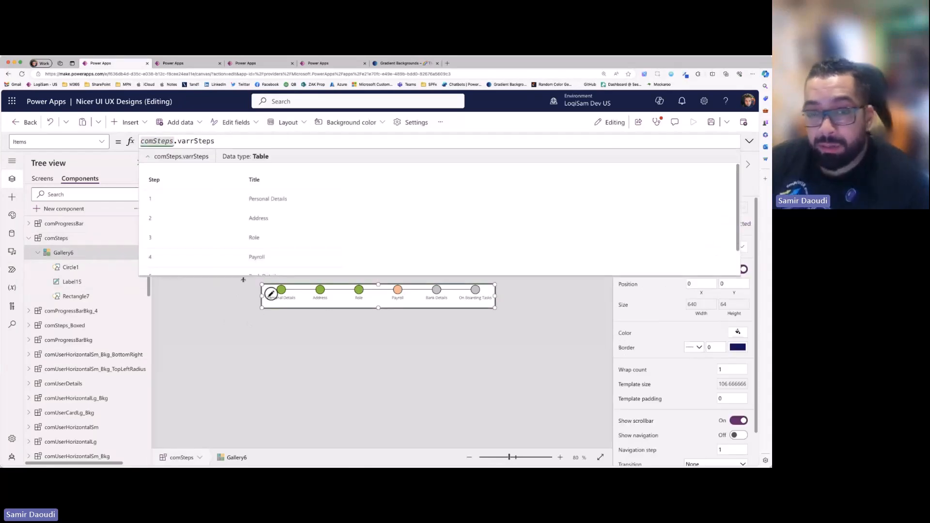
left_click(84, 267)
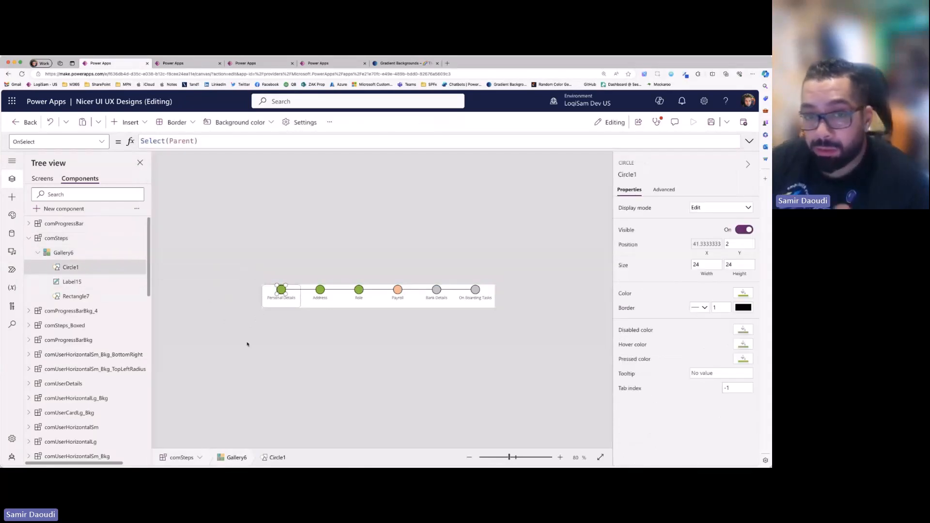
left_click(66, 282)
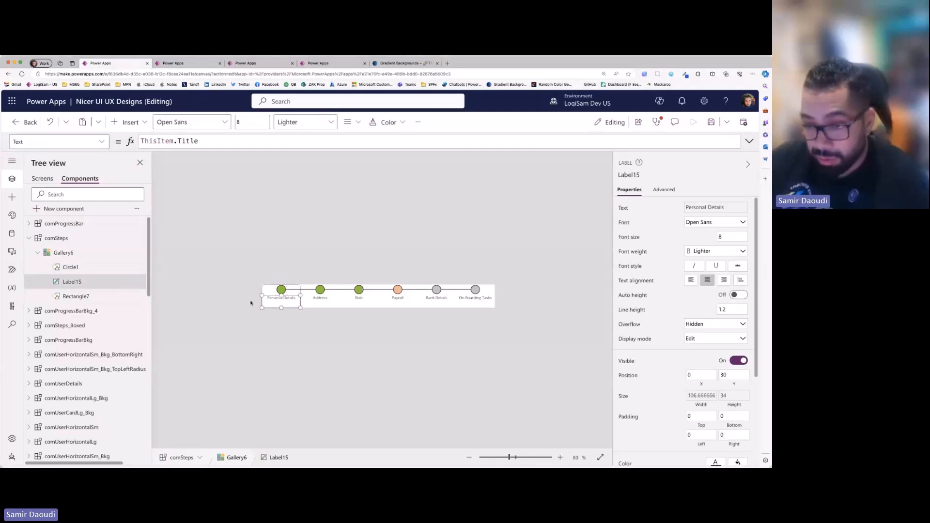
left_click(92, 298)
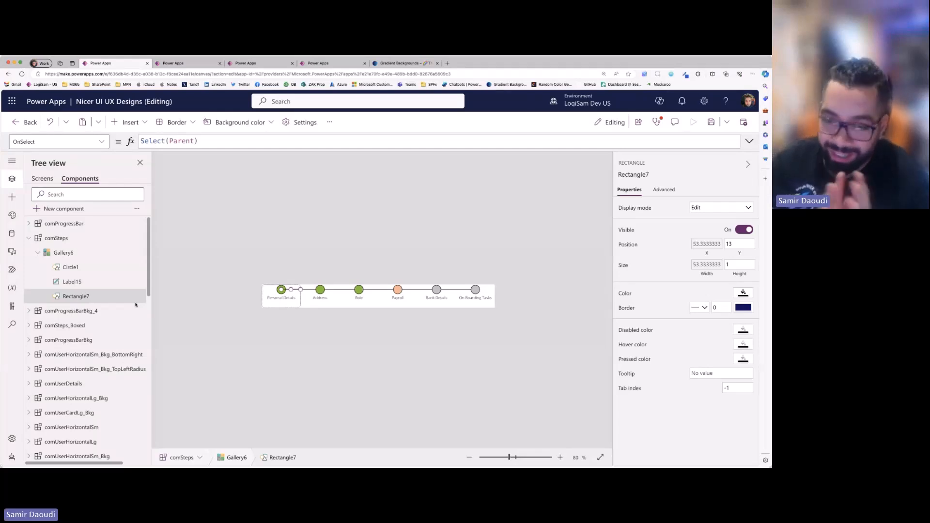
left_click(322, 249)
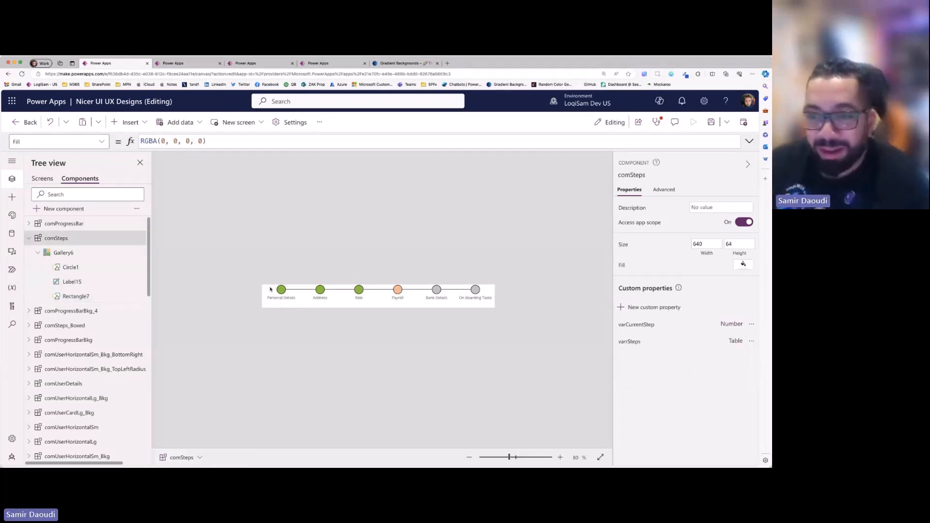
- Open Circle1's Fill formula and examine the condition comparing varCurrentStep with ThisItem.Step
left_click(82, 273)
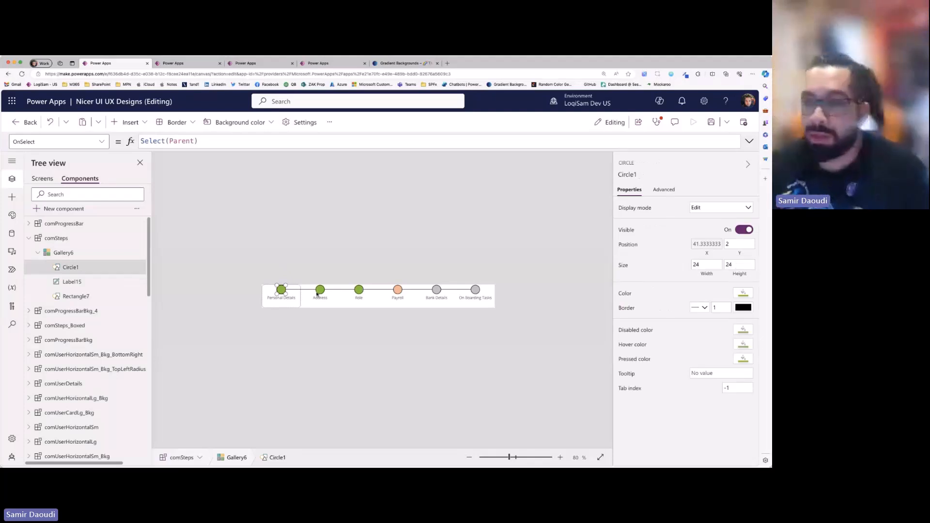
left_click(743, 293)
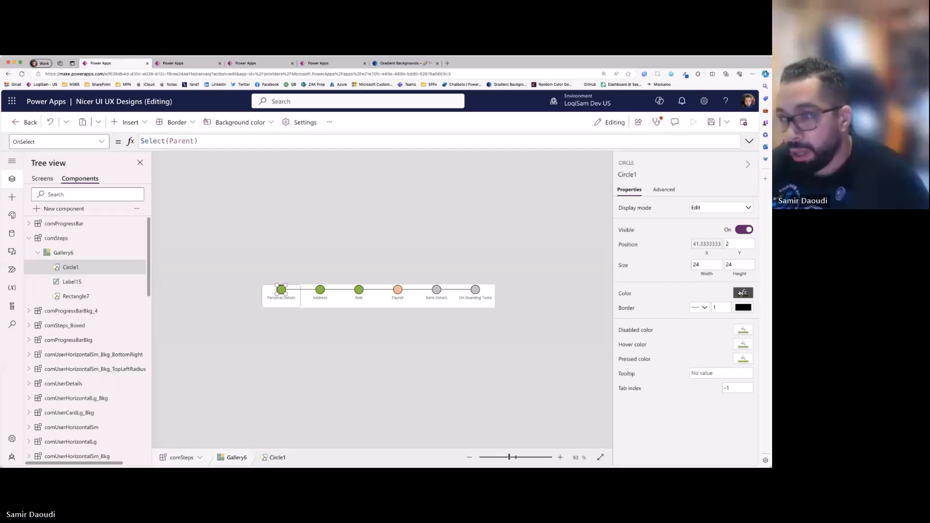
left_click(751, 142)
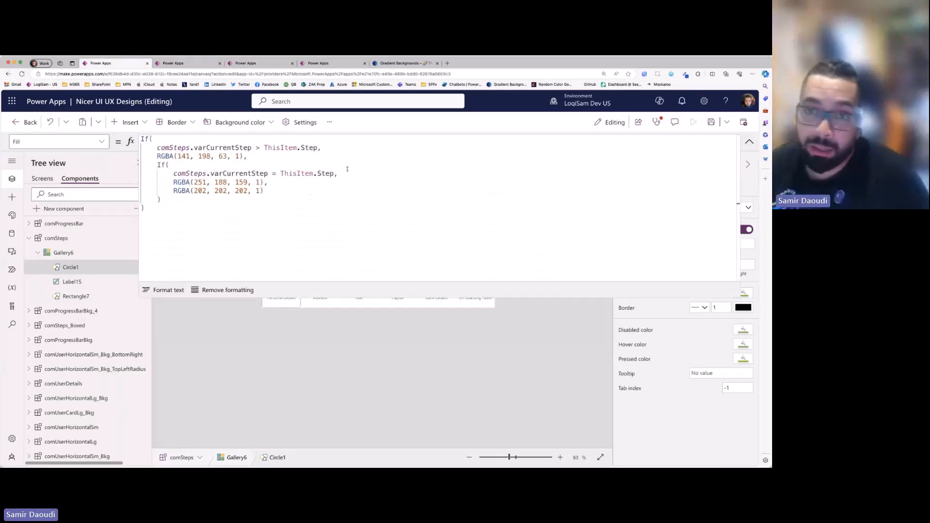
left_click_drag(155, 147, 306, 148)
left_click(309, 156)
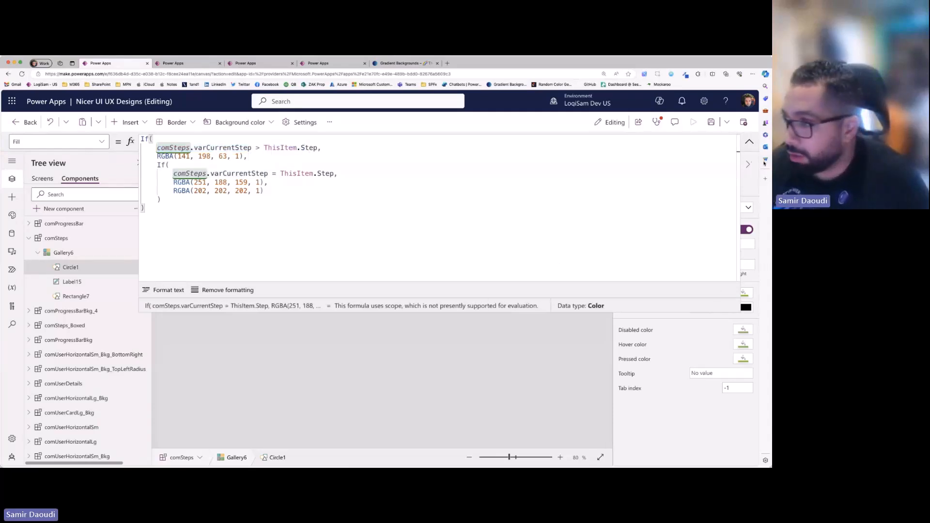
left_click(750, 141)
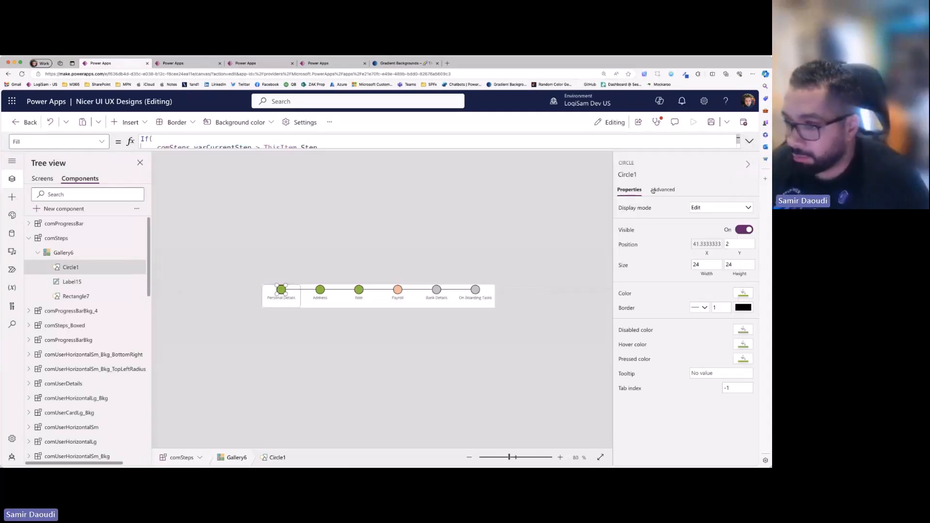
- Examine the RGBA colors Circle1's Fill formula assigns to completed, current and remaining steps
left_click(748, 144)
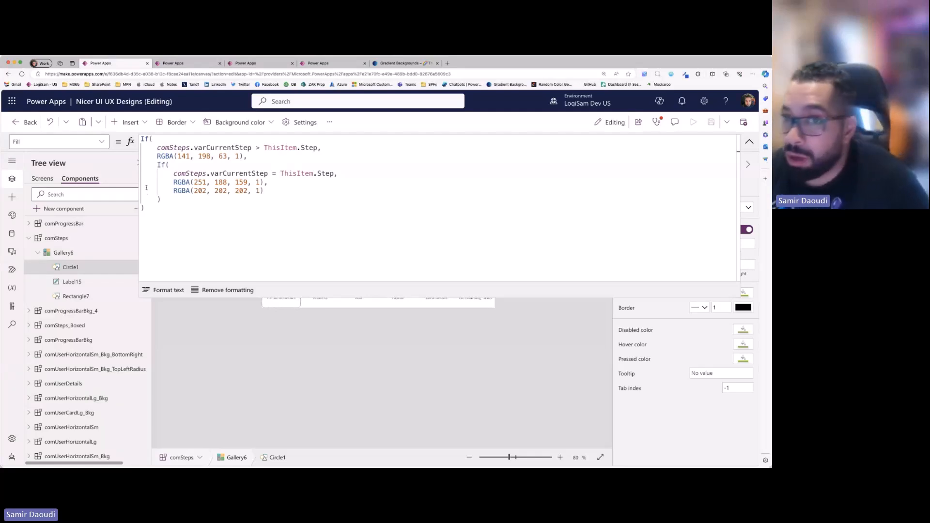
left_click_drag(158, 156, 243, 156)
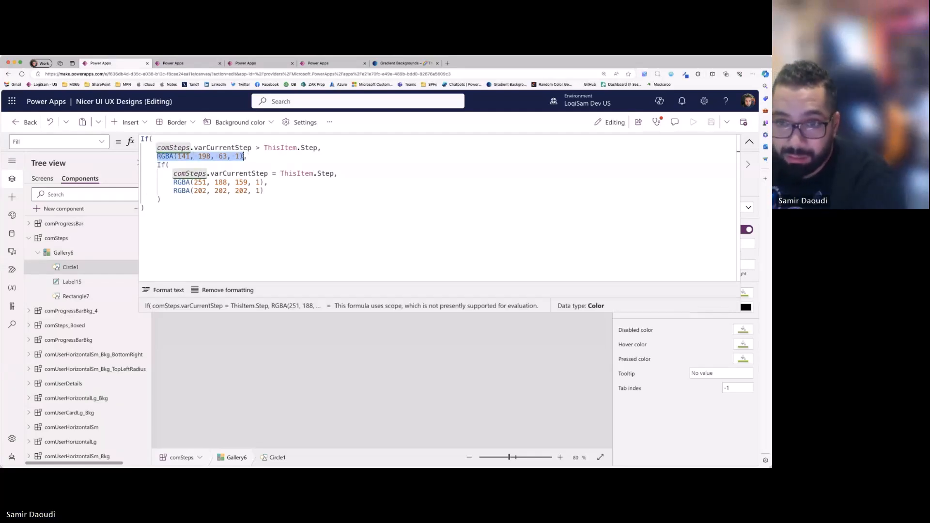
left_click(173, 174)
left_click_drag(173, 173, 334, 173)
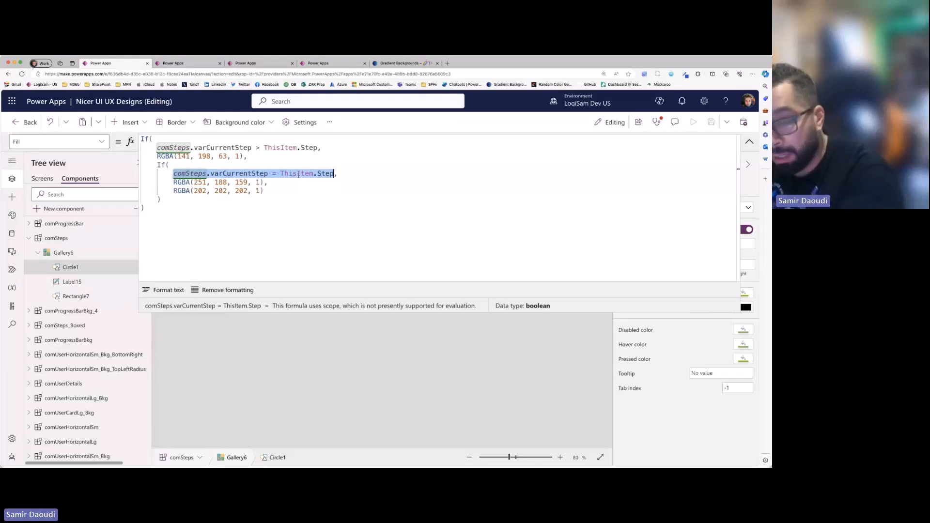
mouse_move(173, 182)
left_mouse_down()
mouse_move(266, 182)
mouse_move(264, 191)
mouse_move(173, 191)
left_mouse_up()
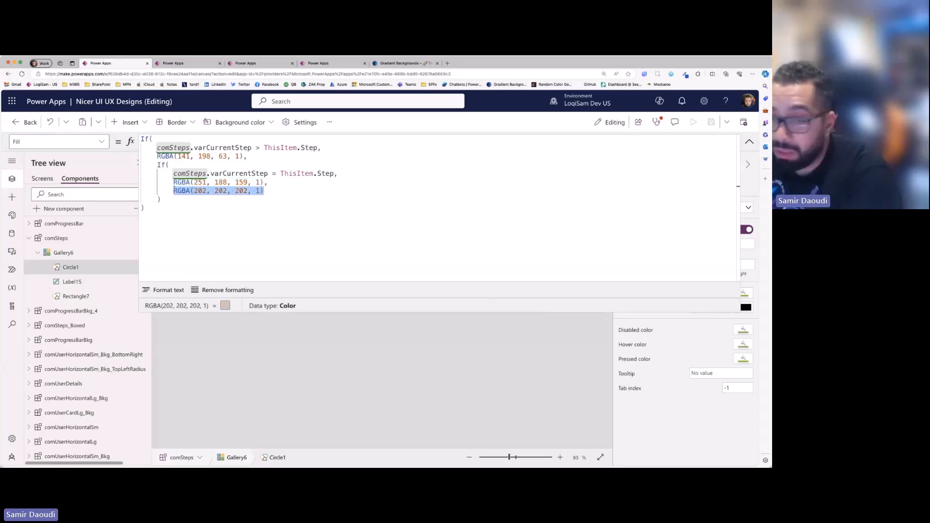
left_click(750, 141)
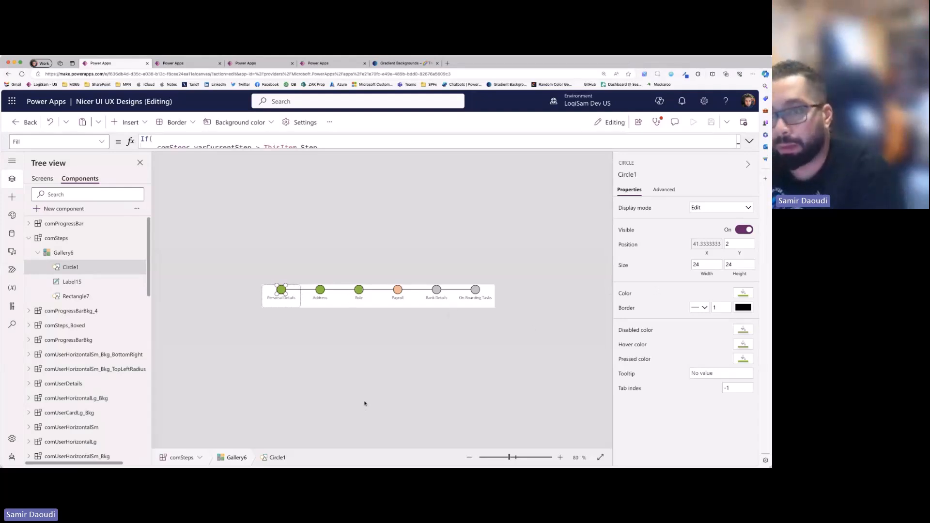
- Bring the connector line Rectangle7 to the front of the comSteps gallery's elements
left_click(92, 283)
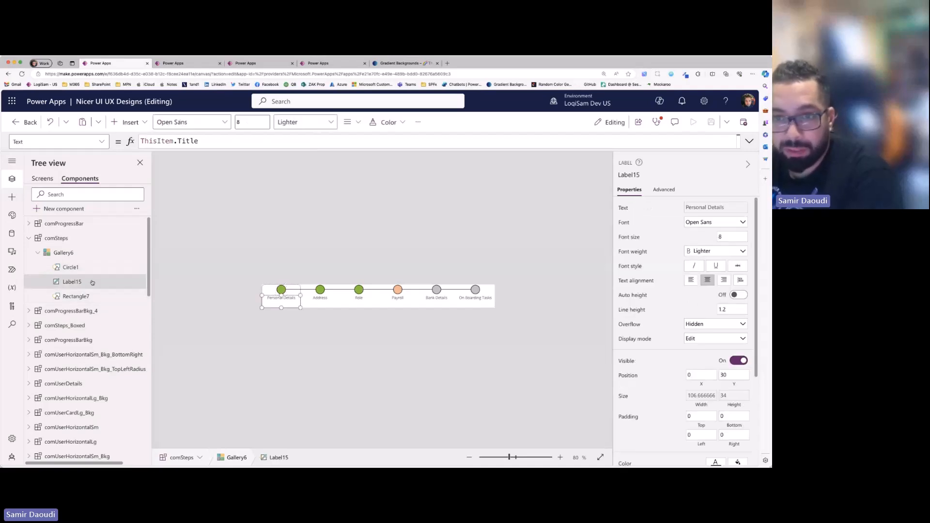
left_click(90, 297)
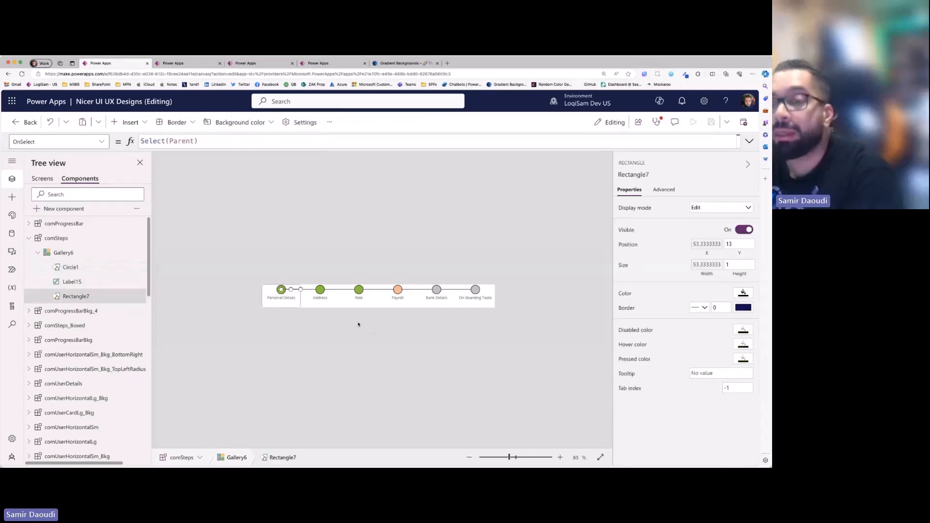
left_click(406, 361)
right_click(100, 296)
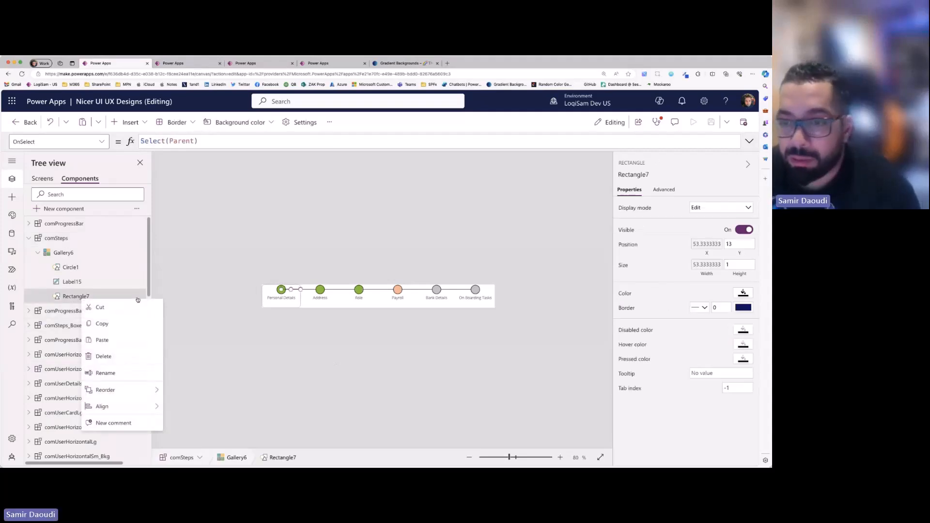
left_click(266, 365)
right_click(93, 298)
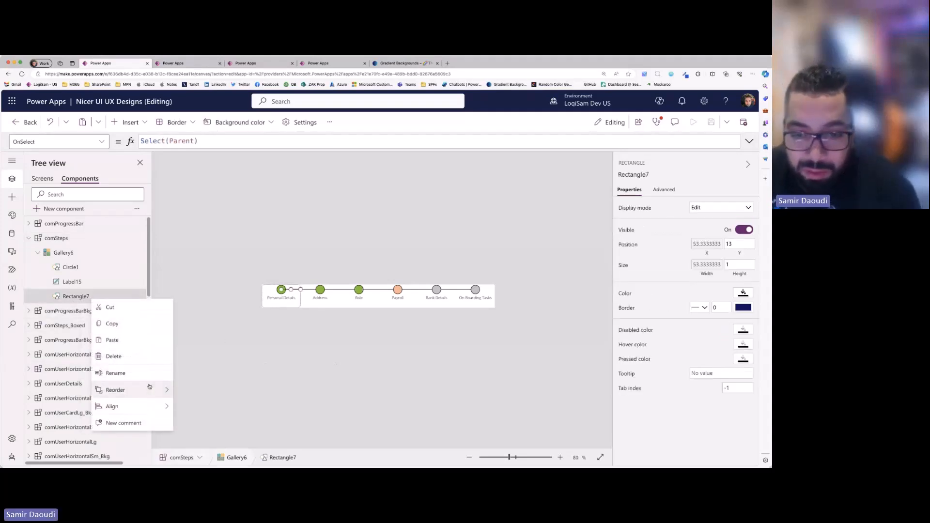
mouse_move(154, 390)
left_click(232, 390)
left_click(351, 367)
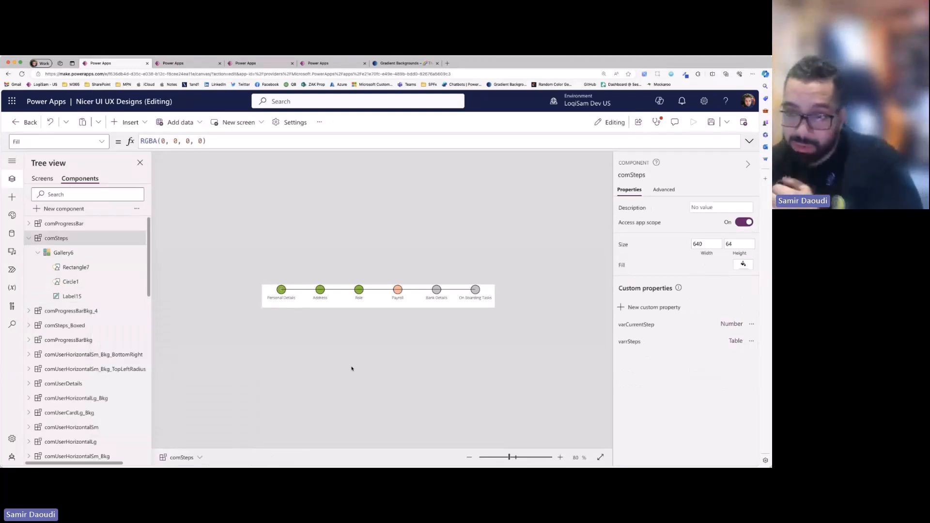
- Send Circle1 to the back of the comSteps gallery's elements
right_click(84, 281)
mouse_move(141, 371)
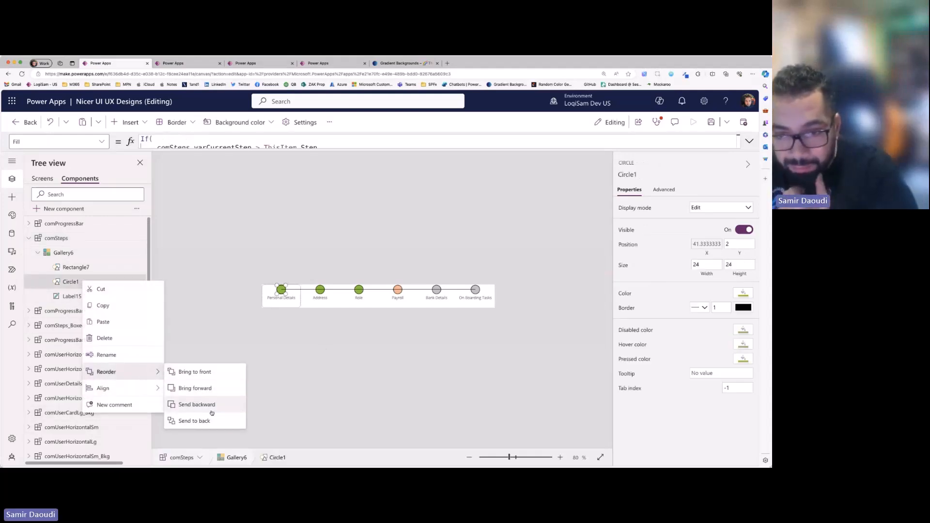
left_click(214, 421)
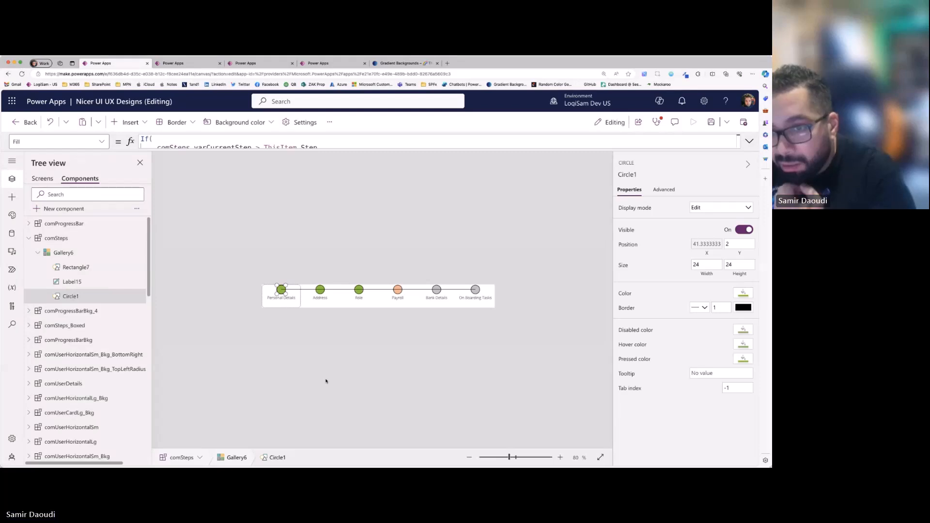
- Bring Circle1 to the front so it sits above the connector line Rectangle7 in the comSteps gallery
right_click(80, 296)
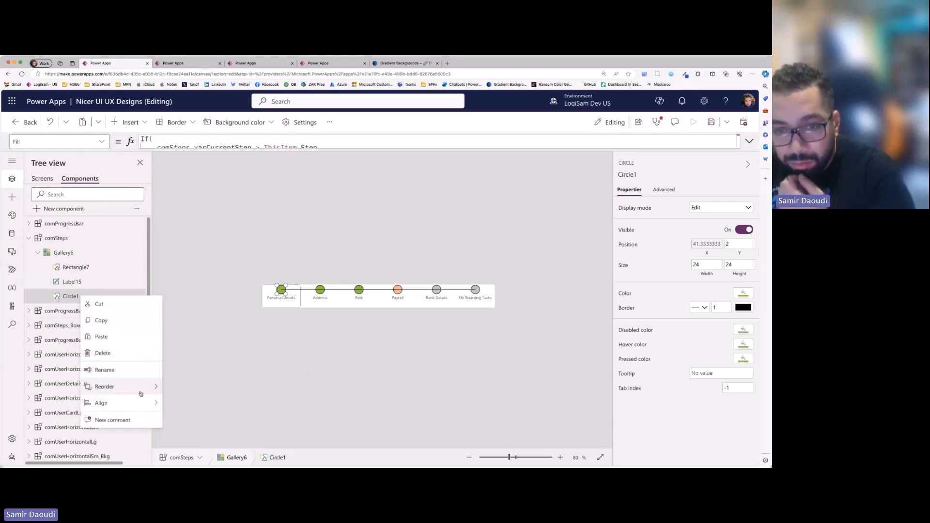
mouse_move(141, 395)
left_click(183, 386)
left_click(315, 386)
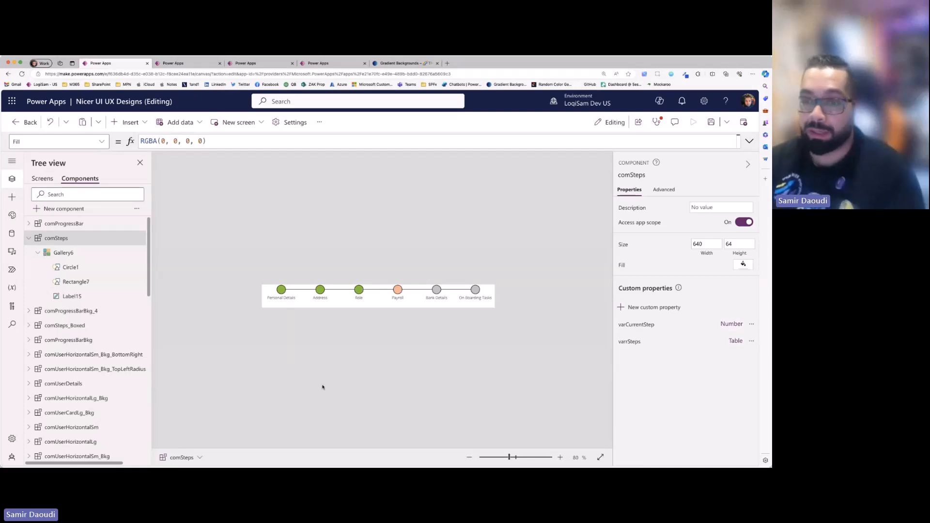
- Select the first item's template in the comSteps gallery
left_click(266, 305)
left_click(268, 300)
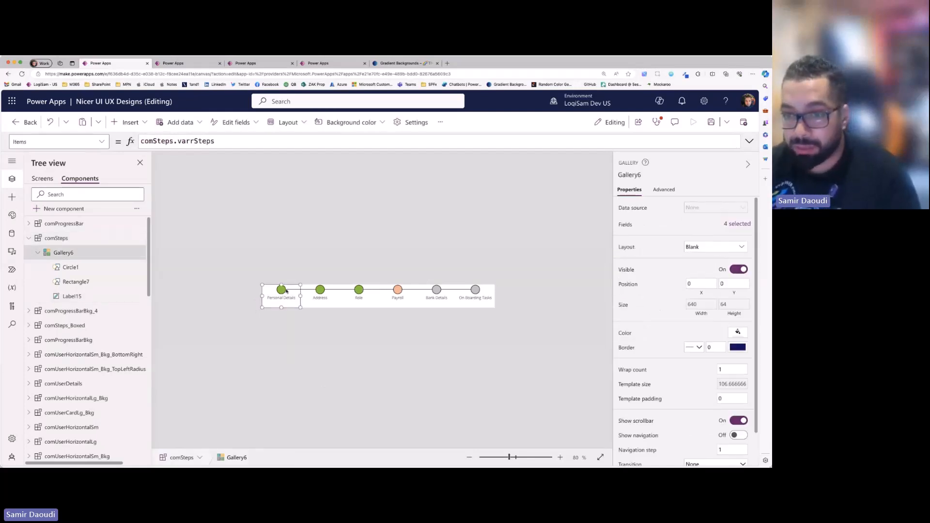
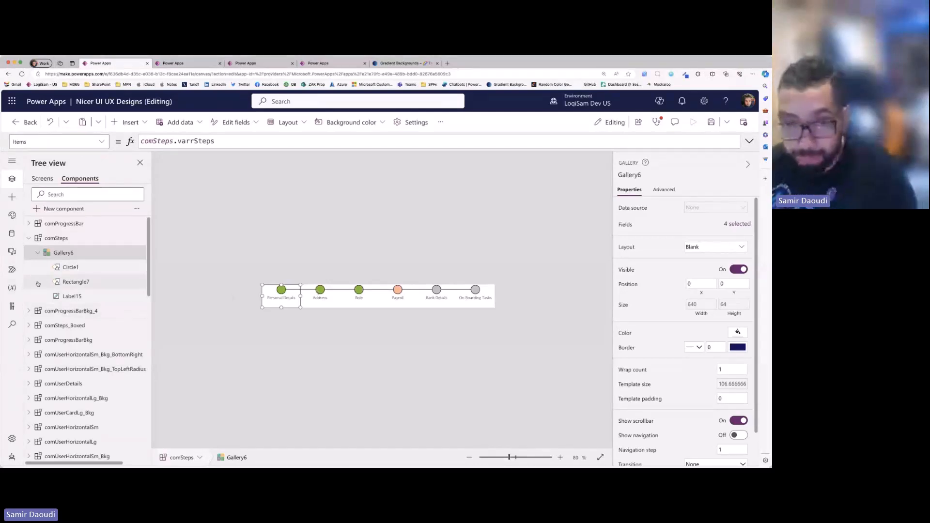
- Examine the X position formula of the connector line Rectangle7, including its Parent.TemplateWidth/2 part for the first step
left_click(57, 281)
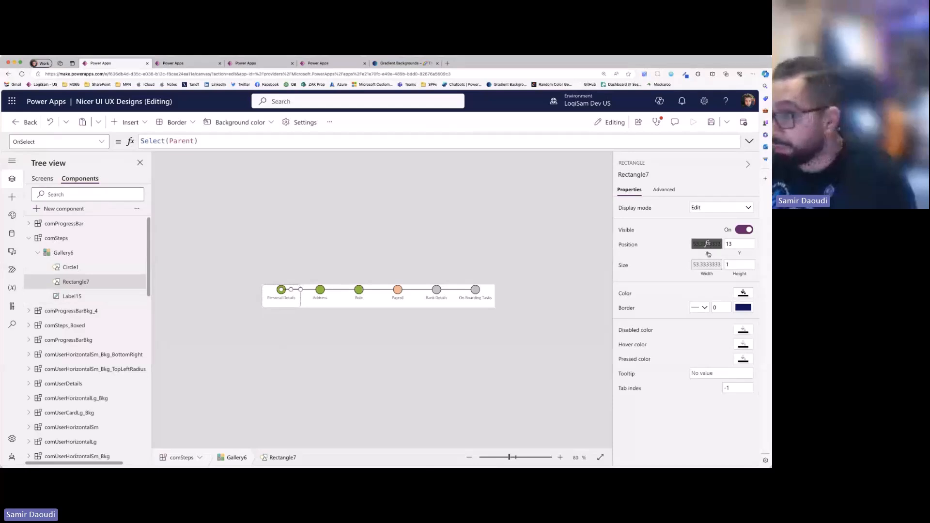
left_click(707, 244)
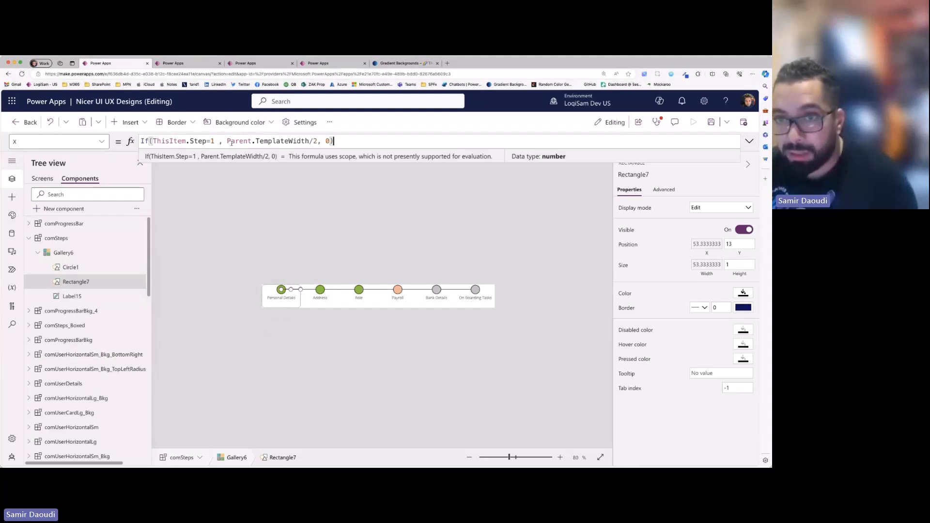
left_click_drag(227, 141, 318, 141)
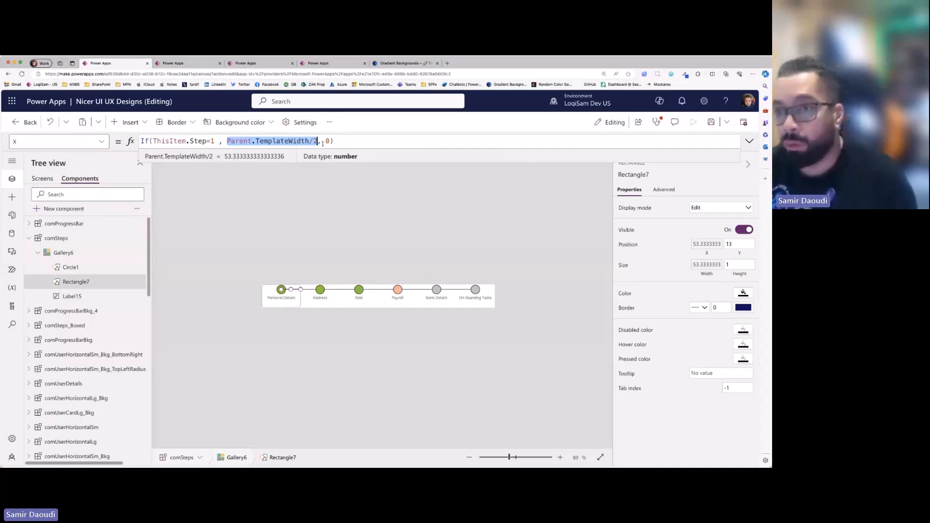
left_click(310, 295)
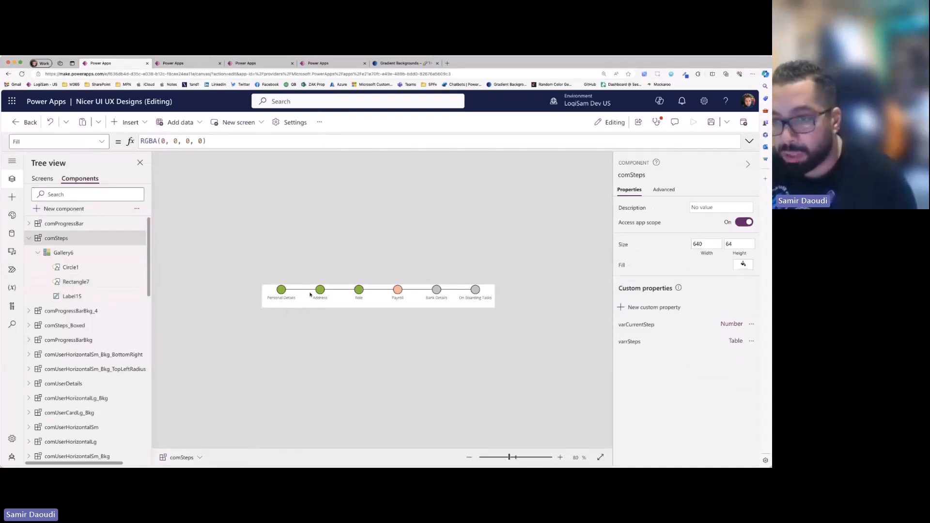
left_click(302, 292)
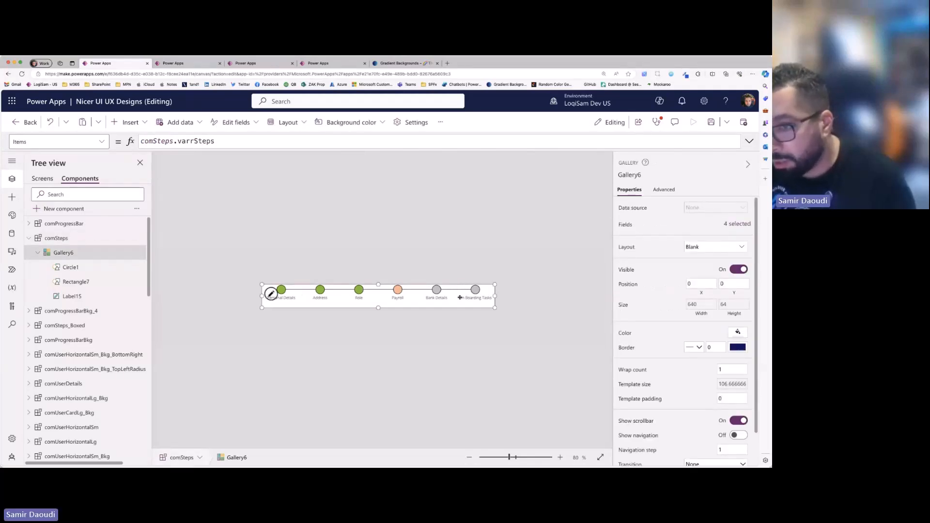
left_click(271, 294)
left_click(72, 282)
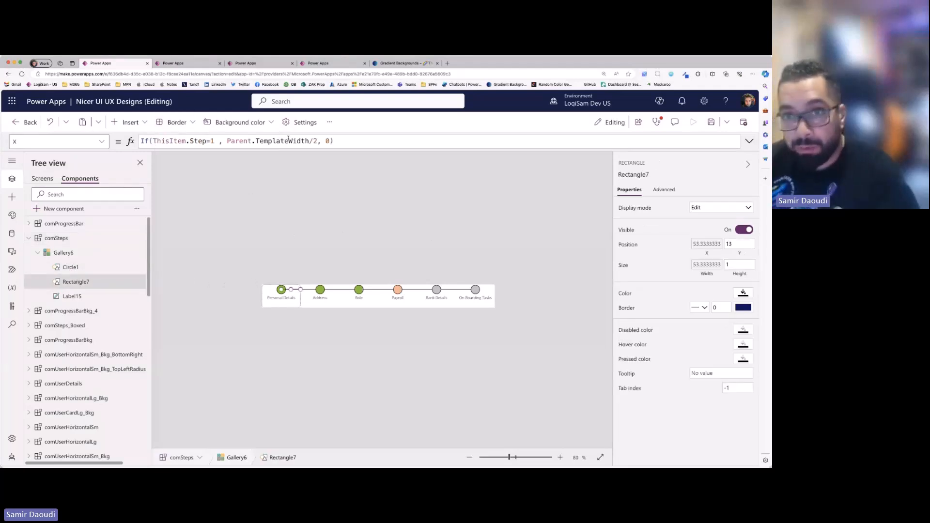
left_click(323, 145)
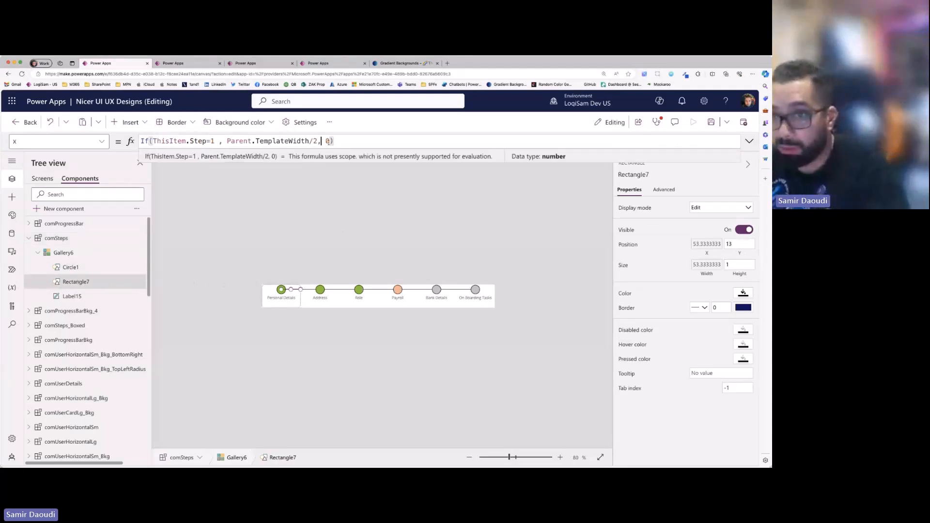
- Examine Rectangle7's Width formula, covering its first-step and last-step conditions and the half and full TemplateWidth results
left_click(696, 266)
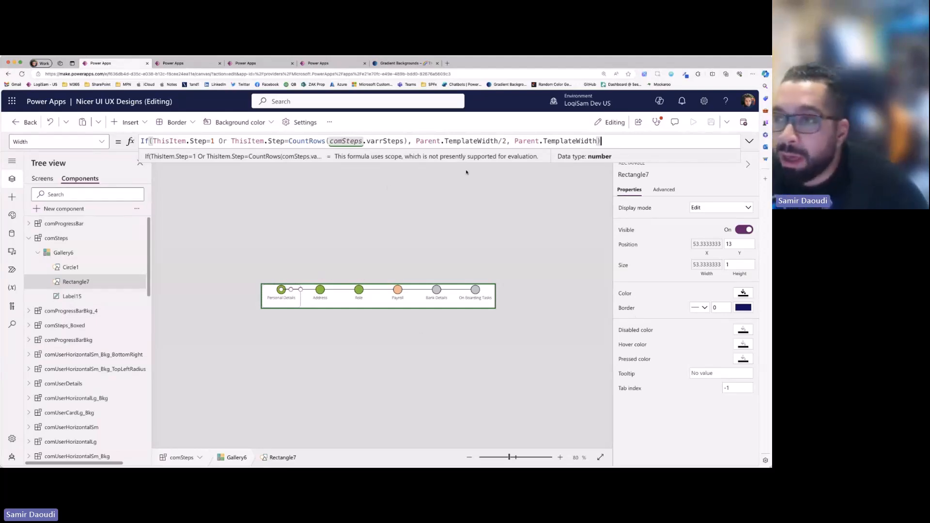
left_click_drag(444, 140, 498, 141)
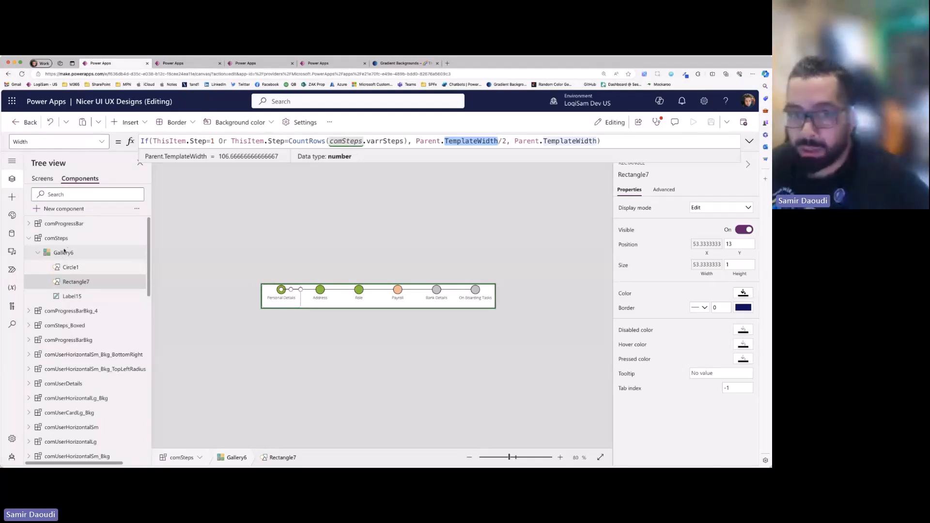
left_click_drag(153, 140, 215, 140)
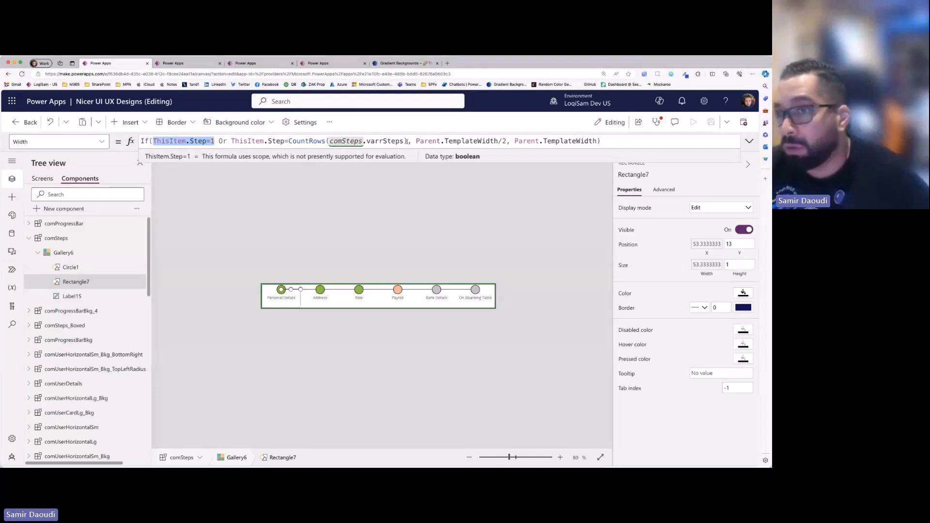
left_click_drag(410, 140, 327, 140)
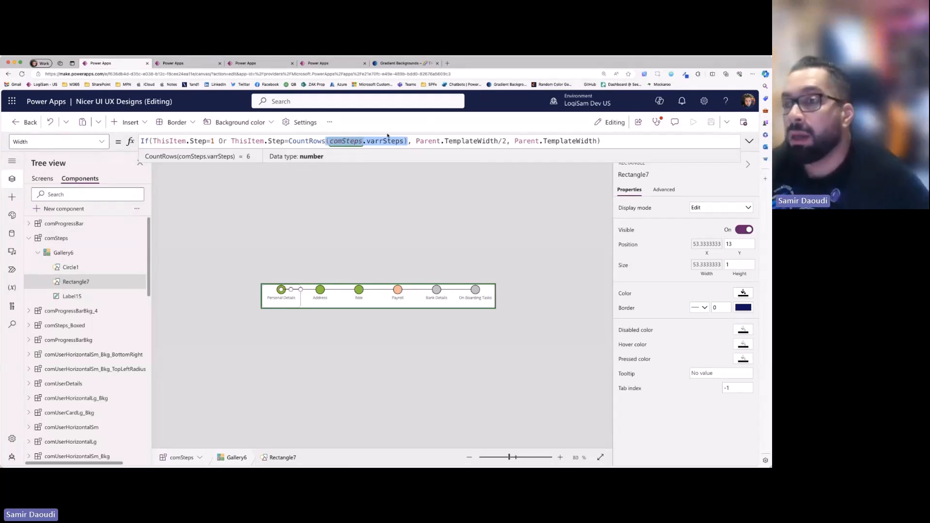
left_click_drag(416, 141, 507, 141)
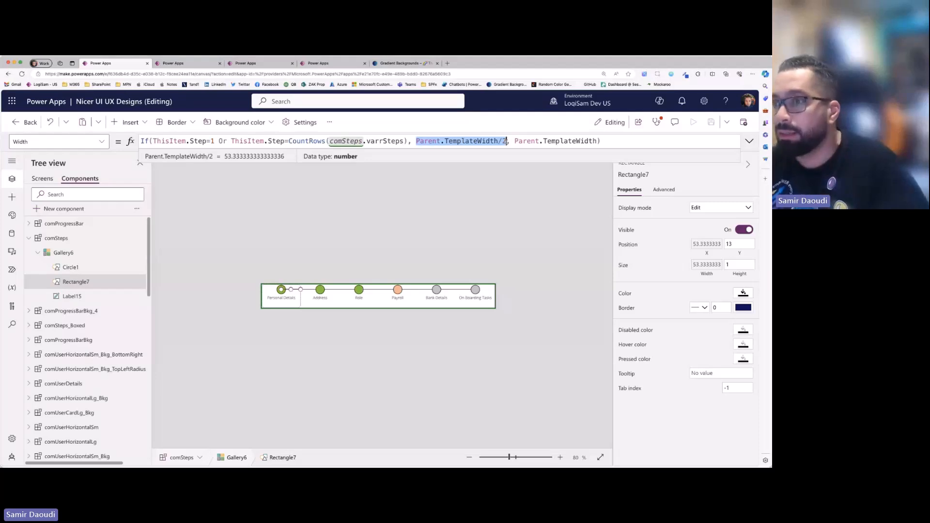
left_click_drag(515, 141, 624, 151)
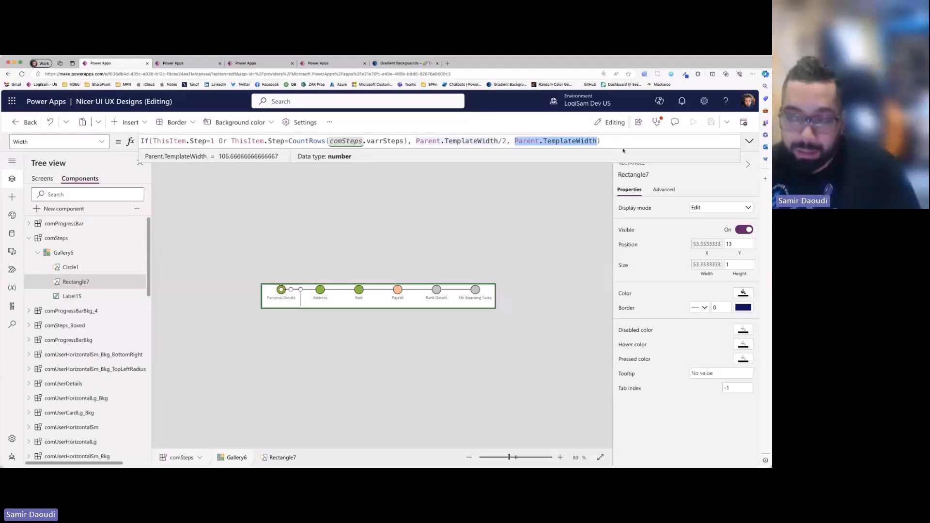
- Reduce Rectangle7's Width formula to just Parent.TemplateWidth by removing the If condition
left_click(711, 245)
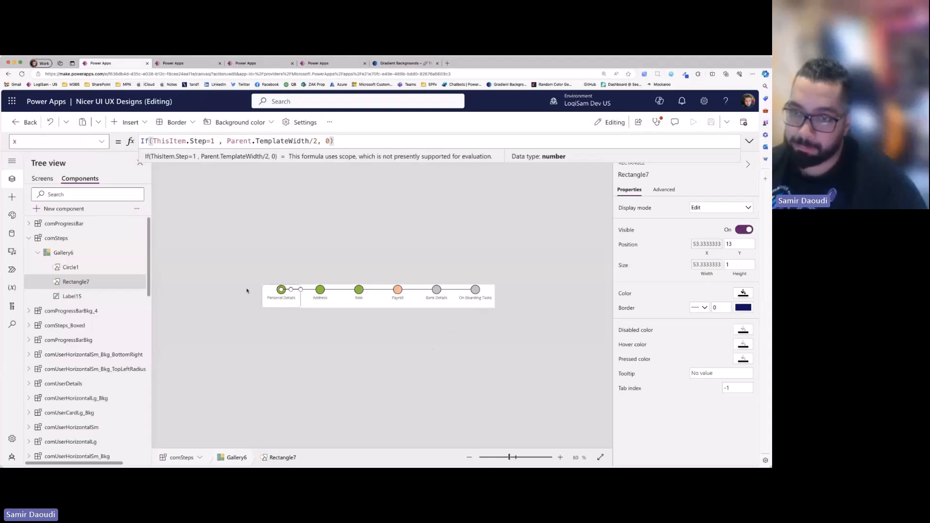
left_click(317, 351)
left_click(109, 275)
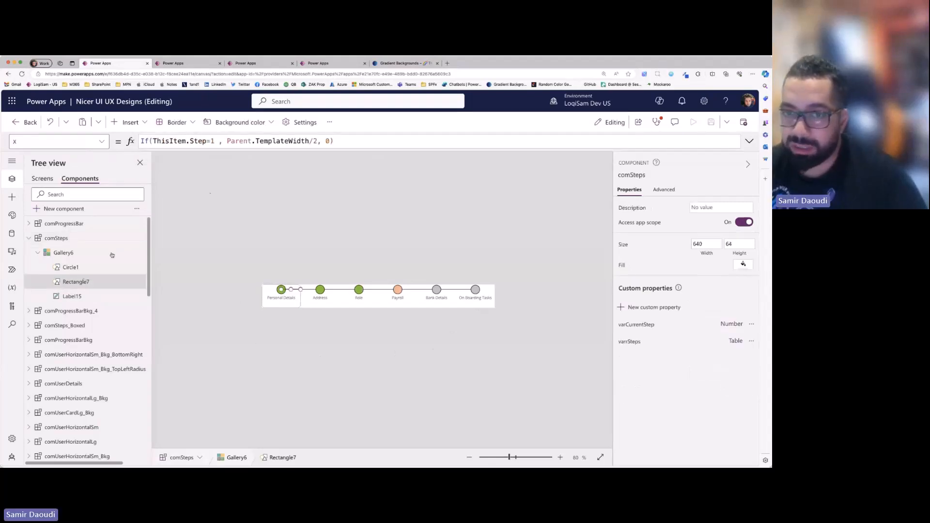
left_click(706, 264)
left_click(246, 140)
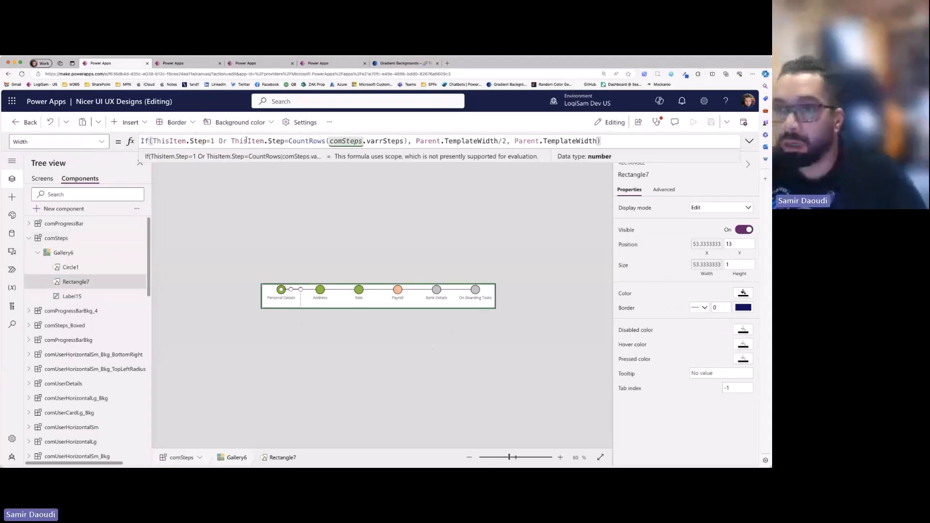
left_click_drag(514, 141, 141, 141)
key("BackSpace")
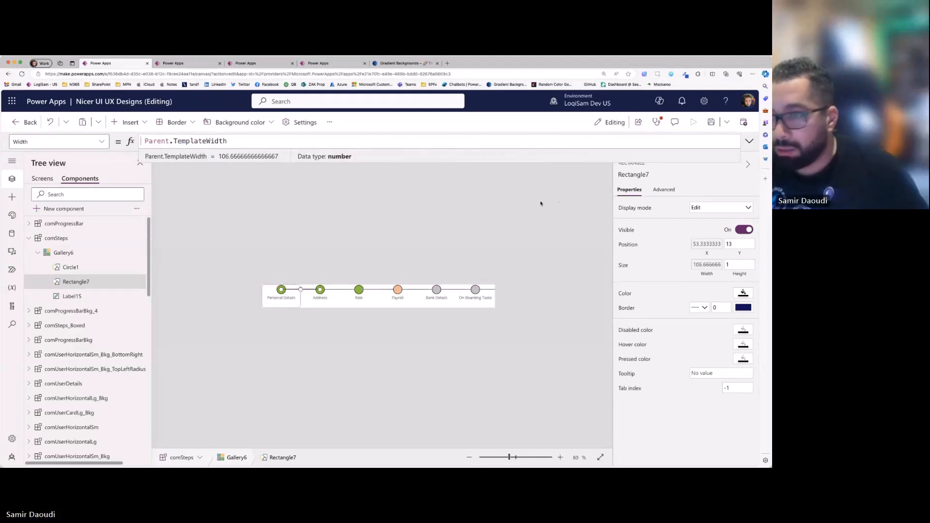
- Comment out Rectangle7's conditional X formula and set its X position to 0, checking the line in the step bar
left_click(707, 243)
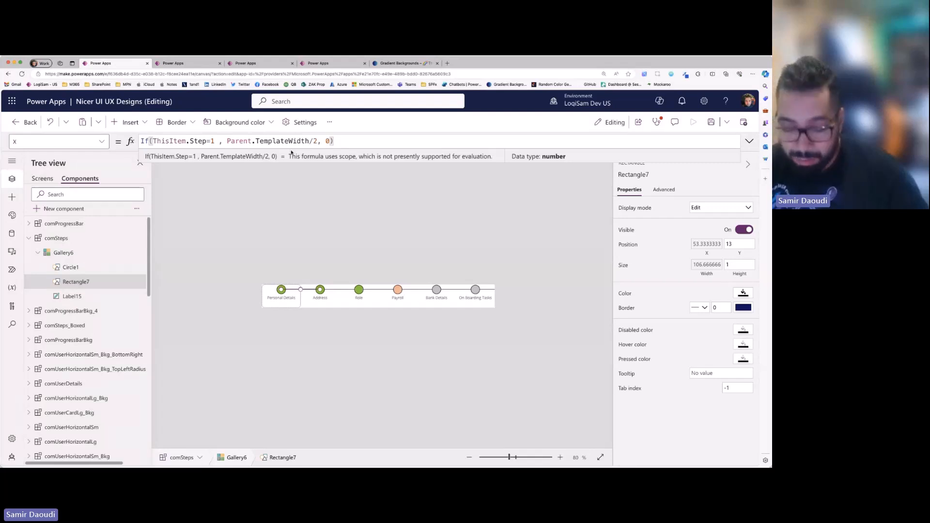
key("Home")
type("//")
key("End")
key("shift+Return")
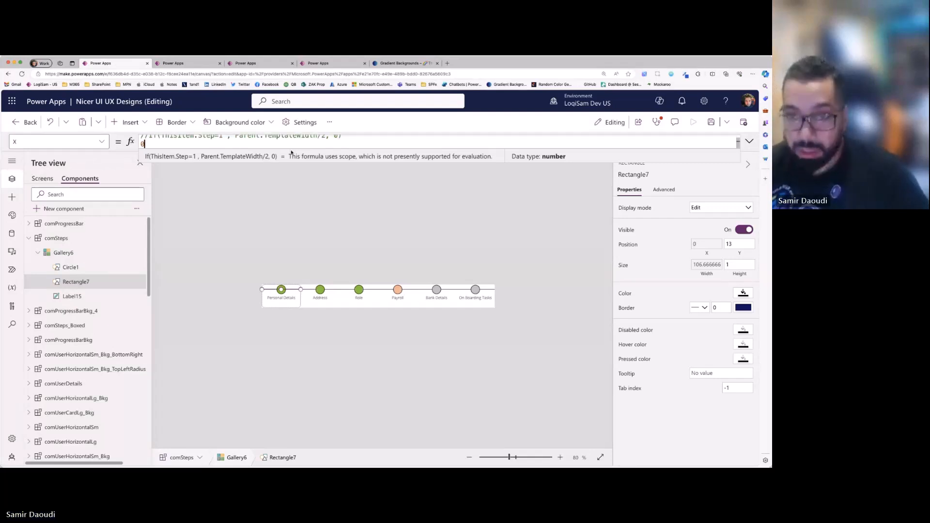
type("0")
left_click(227, 332)
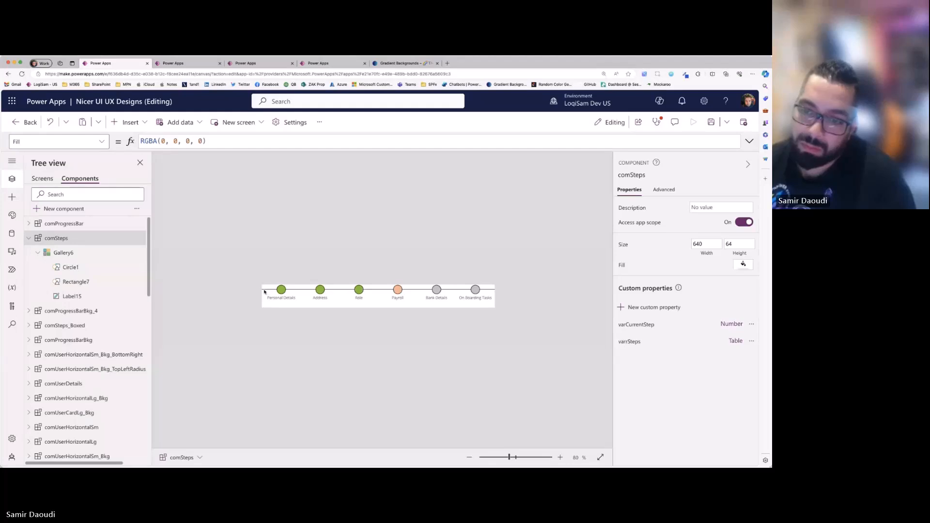
left_click(76, 282)
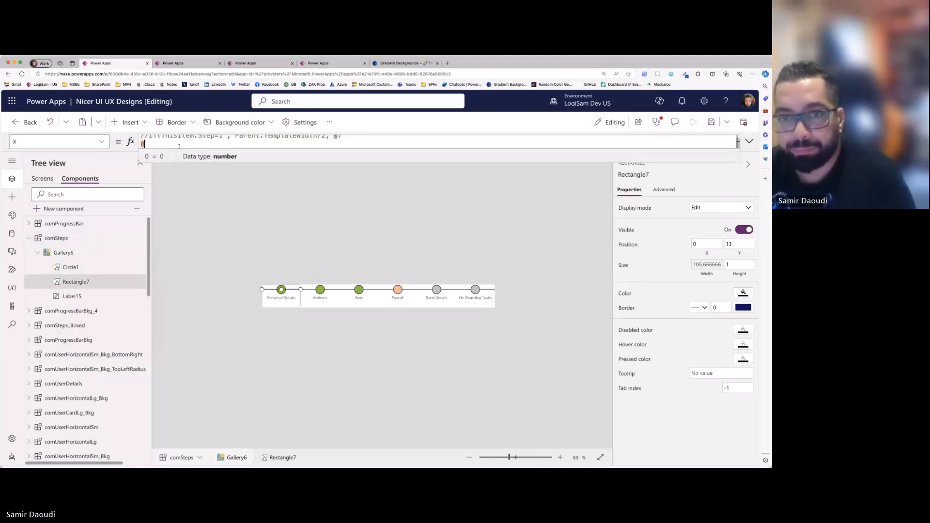
- Return to the app's screens, collapse 3.2 Steps Bars, and preview the 3.3 Collapsible Panels screen
left_click(42, 178)
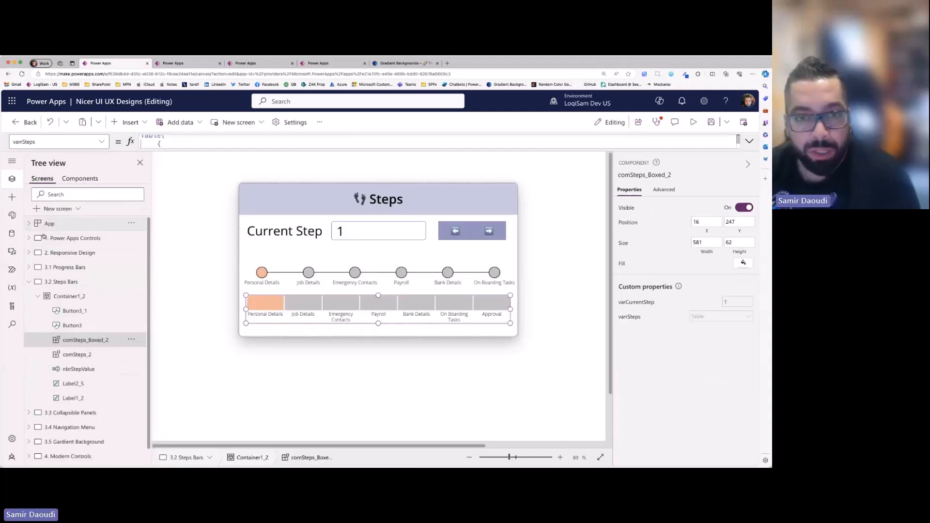
left_click(28, 282)
left_click(65, 296)
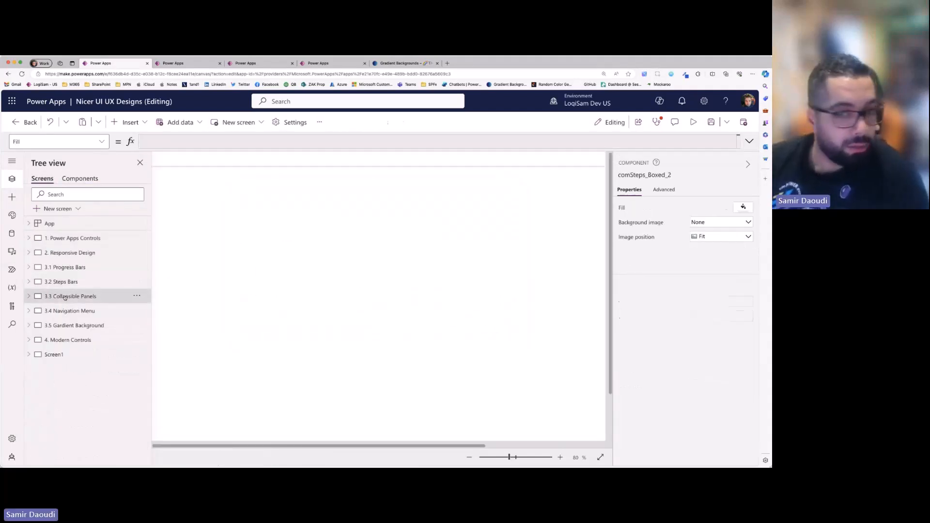
left_click(694, 122)
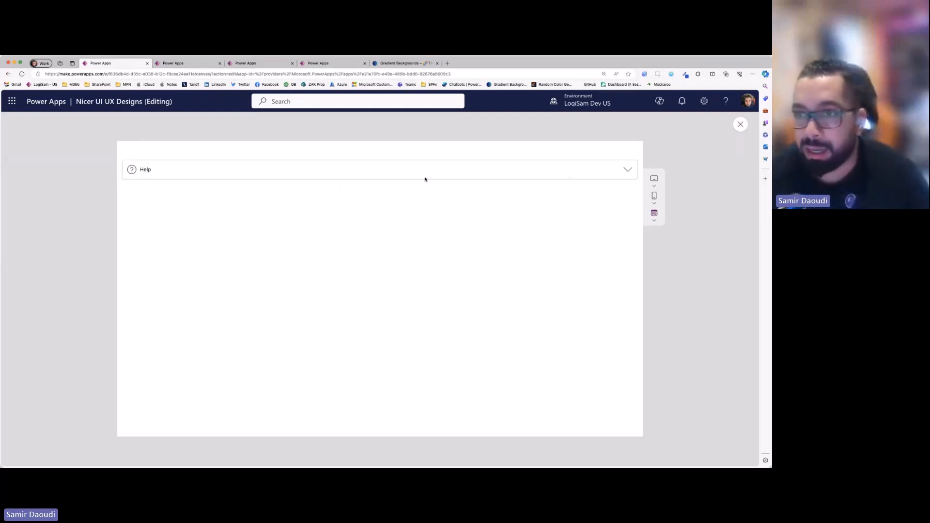
- Expand the Help panel in the preview and look through its helpdesk instructions, trying out text selection
left_click(630, 171)
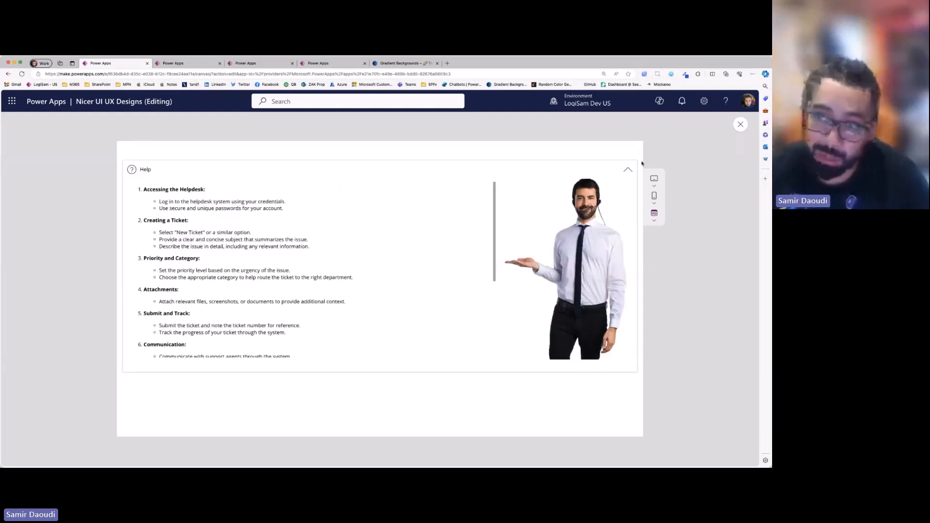
left_click(630, 169)
left_click(630, 170)
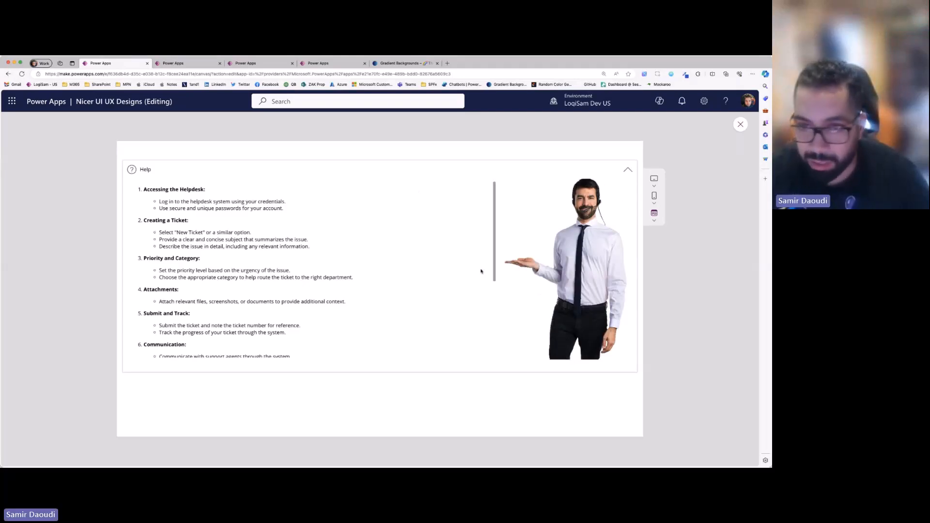
scroll(360, 310, "down", 5)
scroll(318, 325, "up", 5)
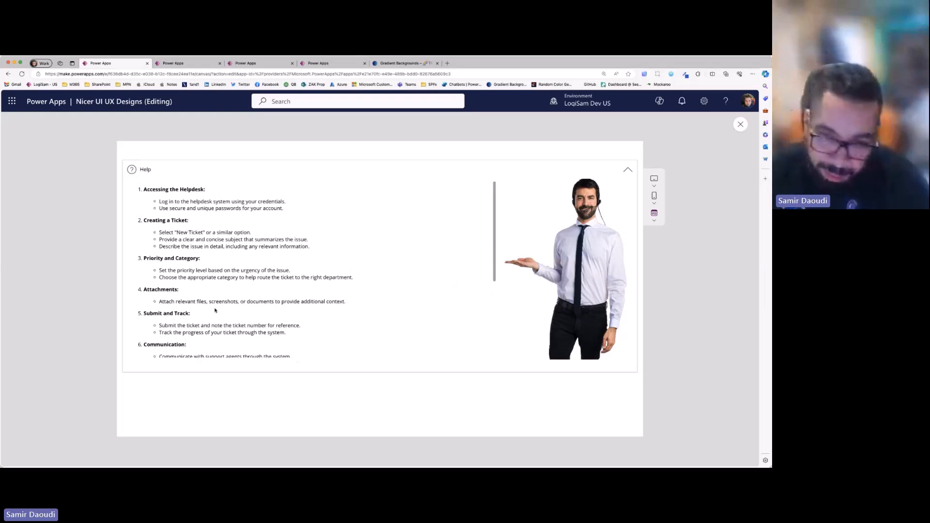
scroll(209, 296, "down", 5)
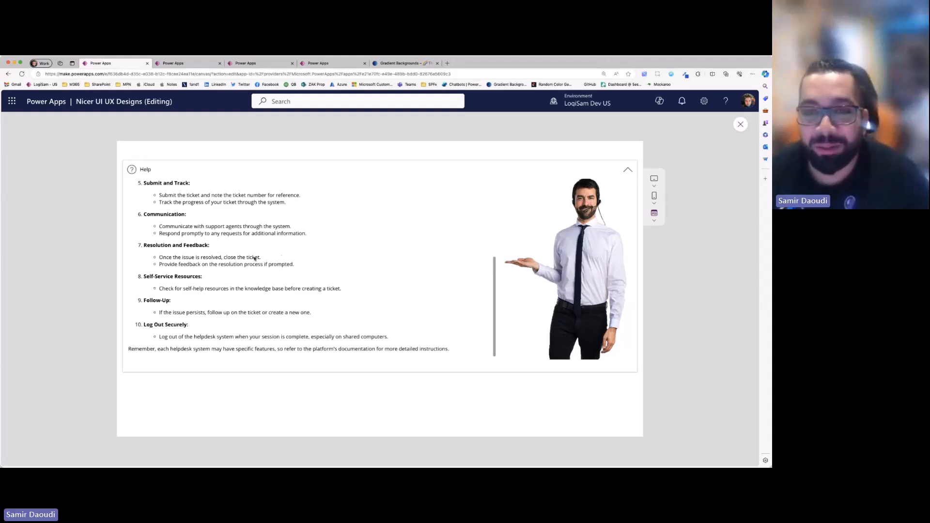
left_click_drag(163, 194, 369, 317)
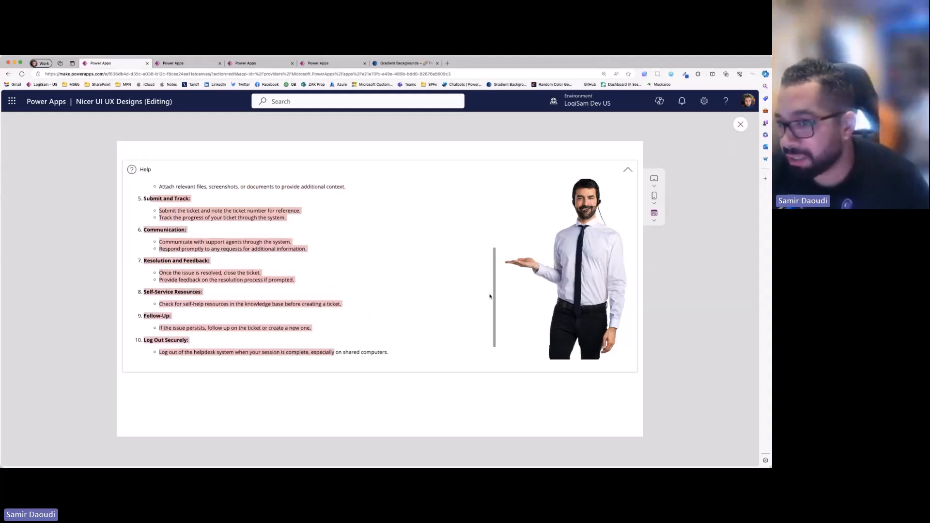
left_click(210, 214)
left_click_drag(157, 187, 397, 320)
left_click(231, 303)
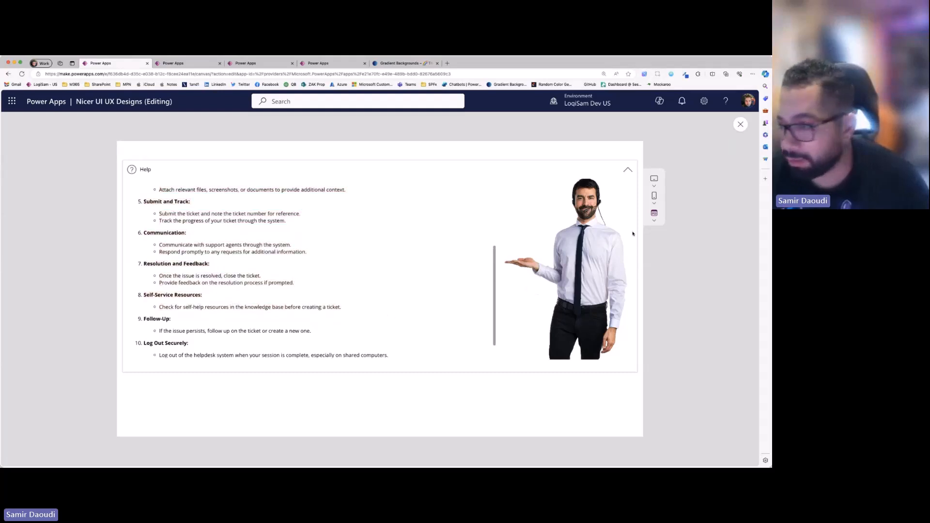
- Collapse and expand the Help panel repeatedly to demonstrate its toggle, leaving it collapsed
left_click(627, 171)
left_click(627, 171)
left_click(627, 171)
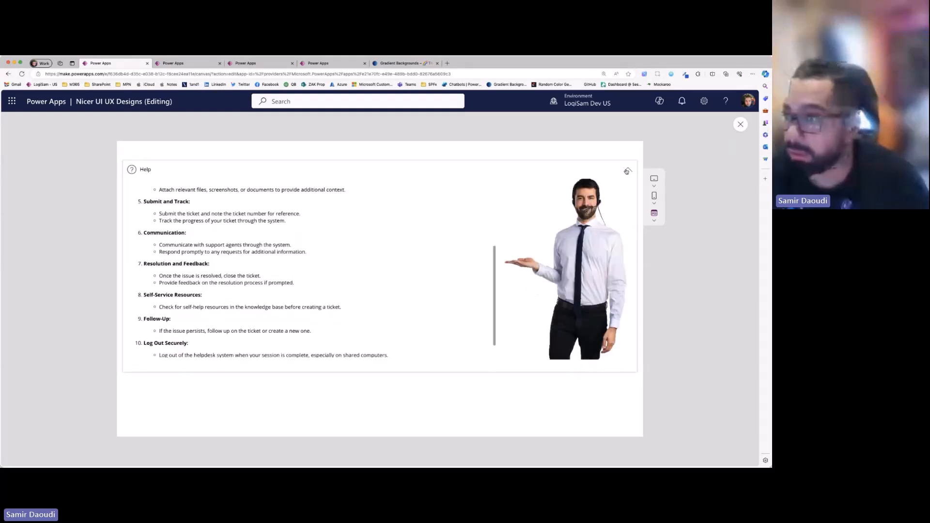
left_click(628, 170)
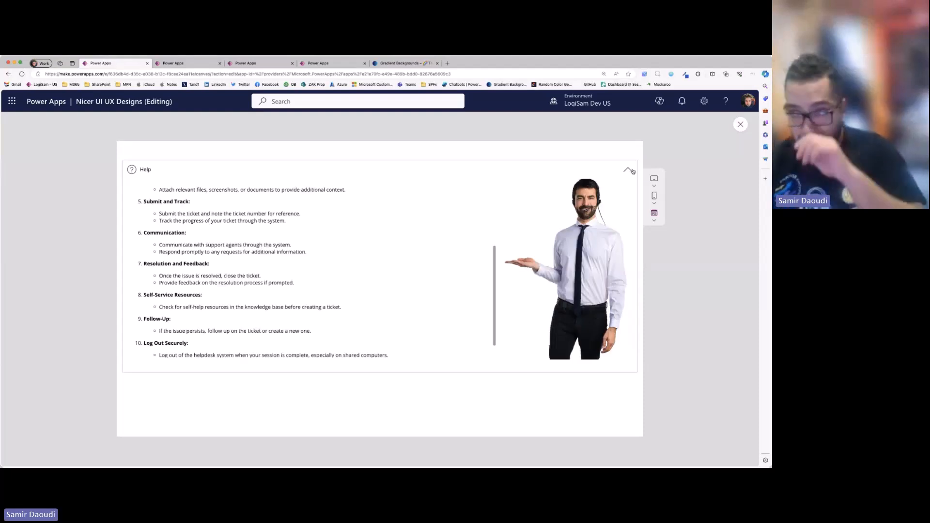
left_click(632, 171)
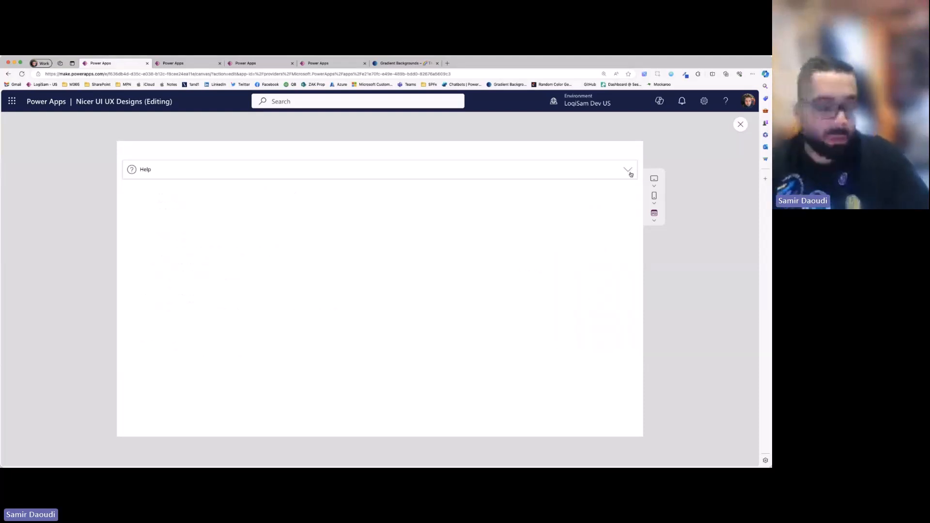
left_click(630, 172)
left_click(630, 173)
left_click(629, 173)
left_click(630, 172)
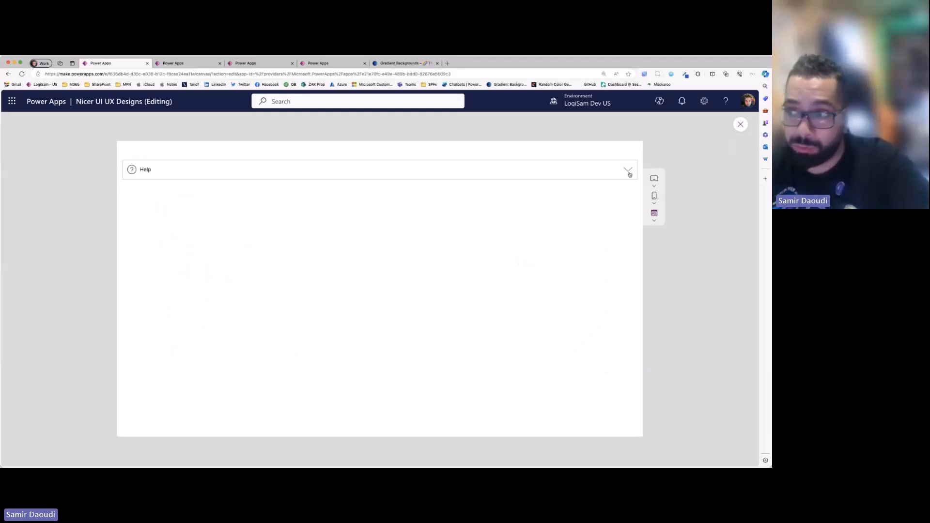
left_click(629, 173)
left_click(628, 171)
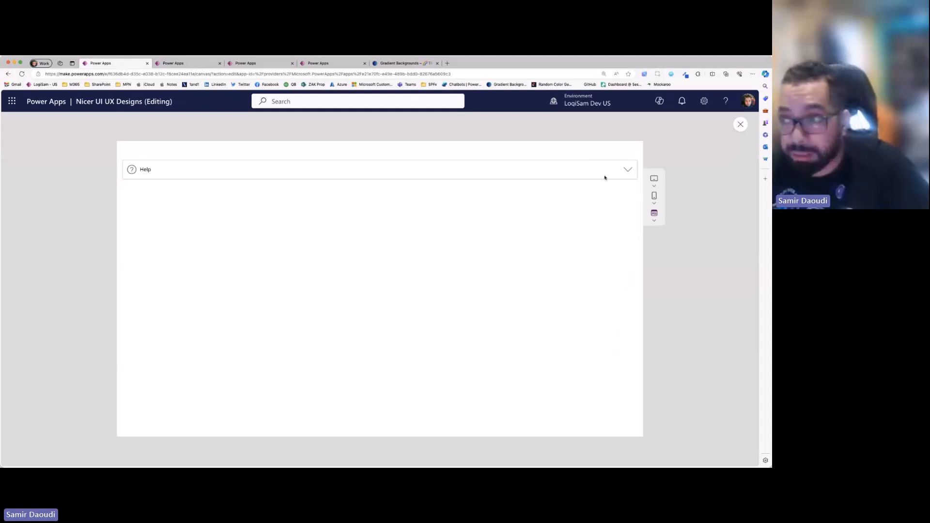
- Expand the Help panel, exit the preview, and examine icoExpand's OnSelect formula that toggles varHelpAccordion
left_click(628, 171)
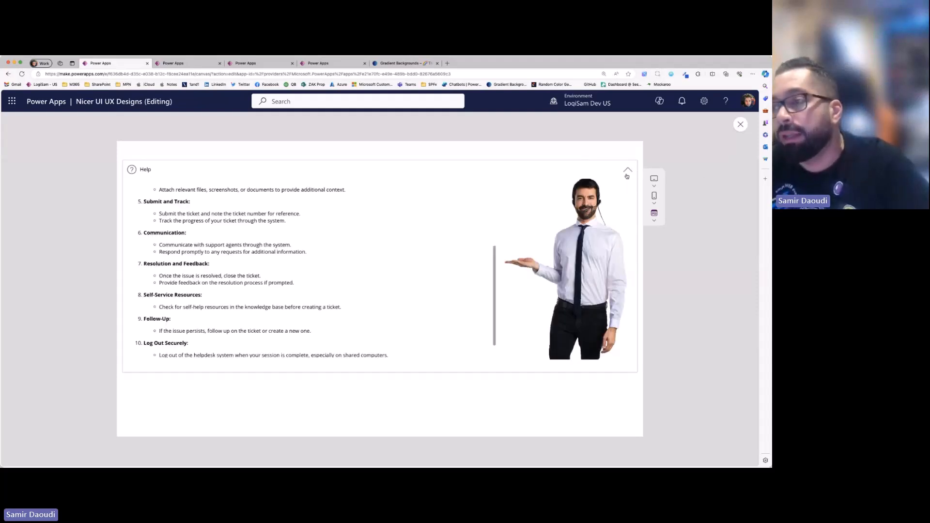
left_click(741, 124)
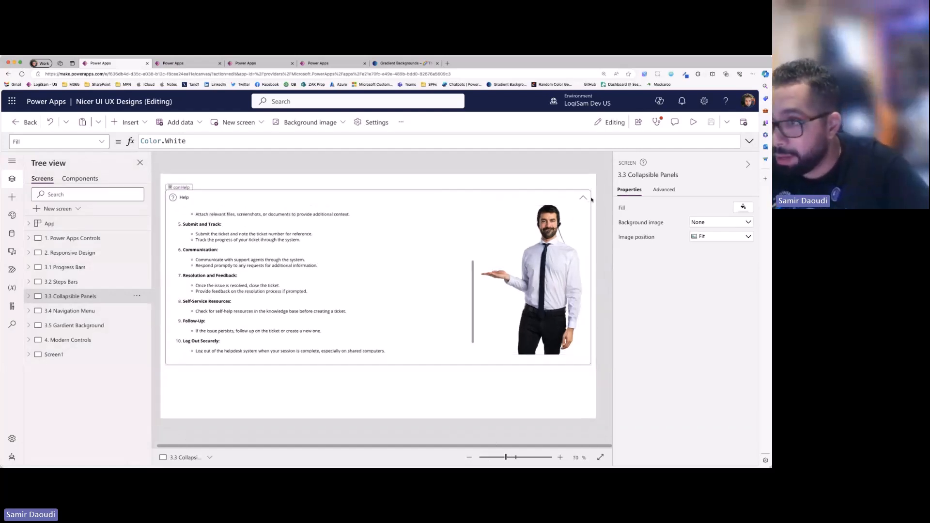
left_click(584, 198)
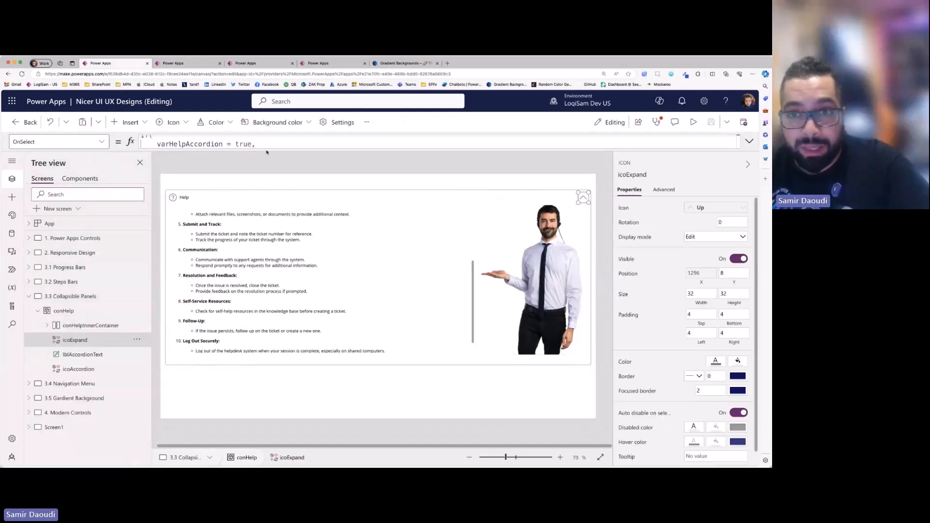
left_click_drag(267, 149, 252, 230)
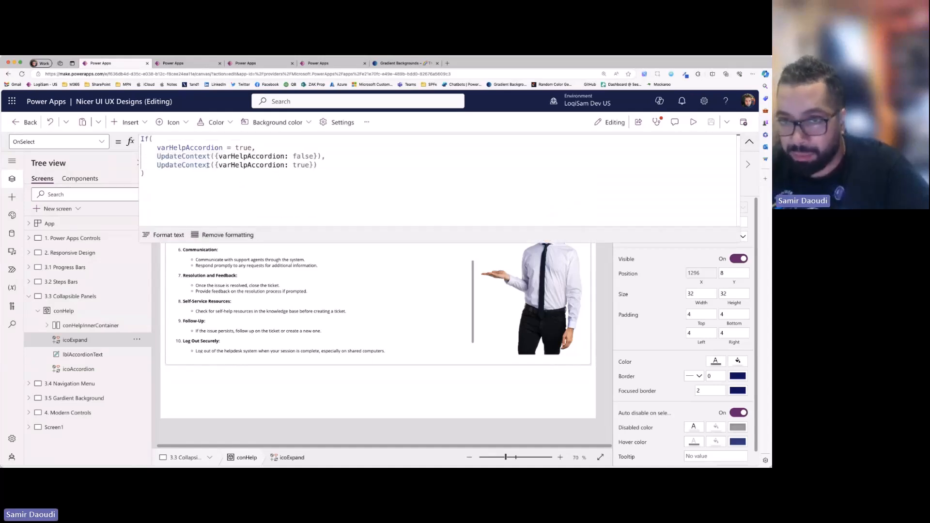
left_click(315, 156)
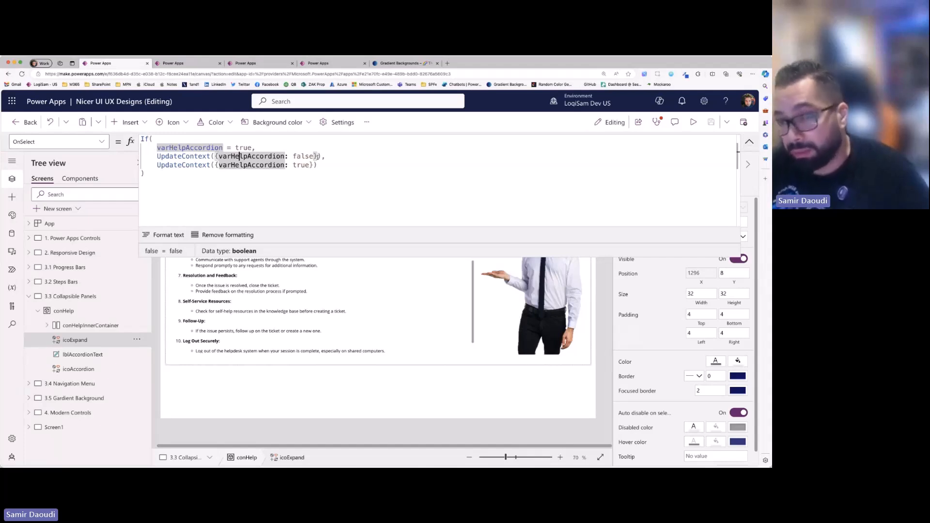
double_click(303, 156)
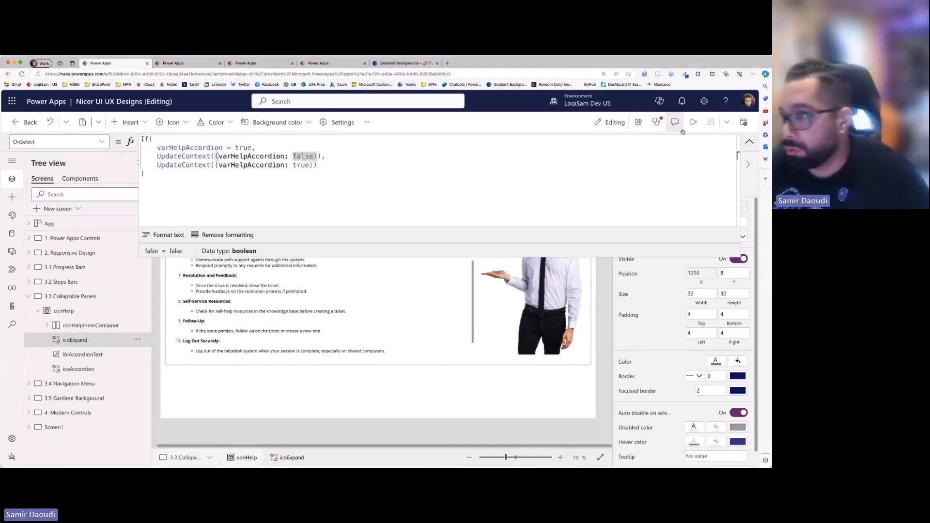
left_click(748, 142)
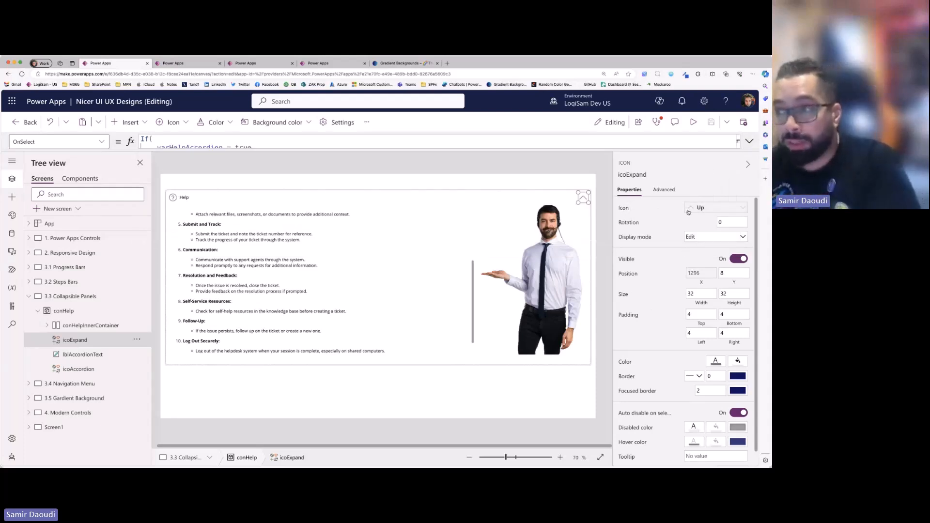
- Examine icoExpand's Icon formula with its ChevronUp and ChevronDown values, and browse the available icons without choosing one
left_click(698, 207)
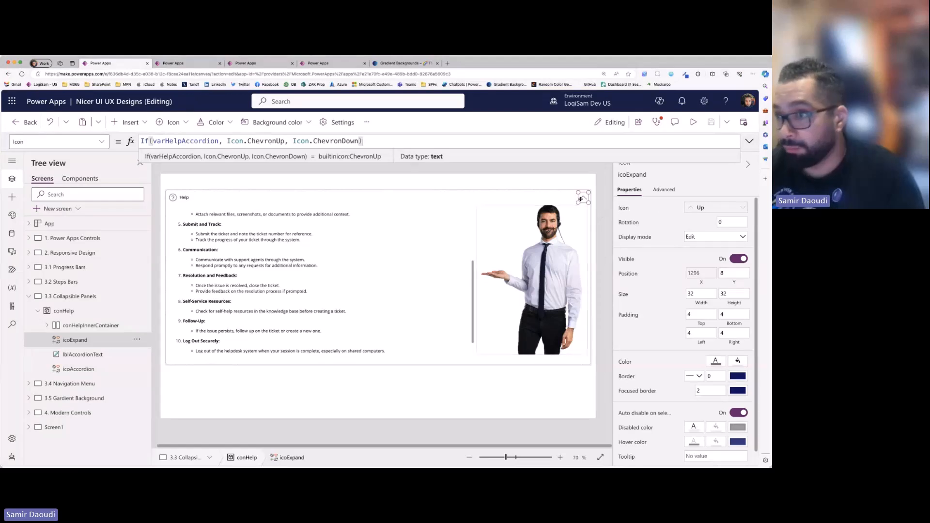
left_click_drag(152, 141, 272, 141)
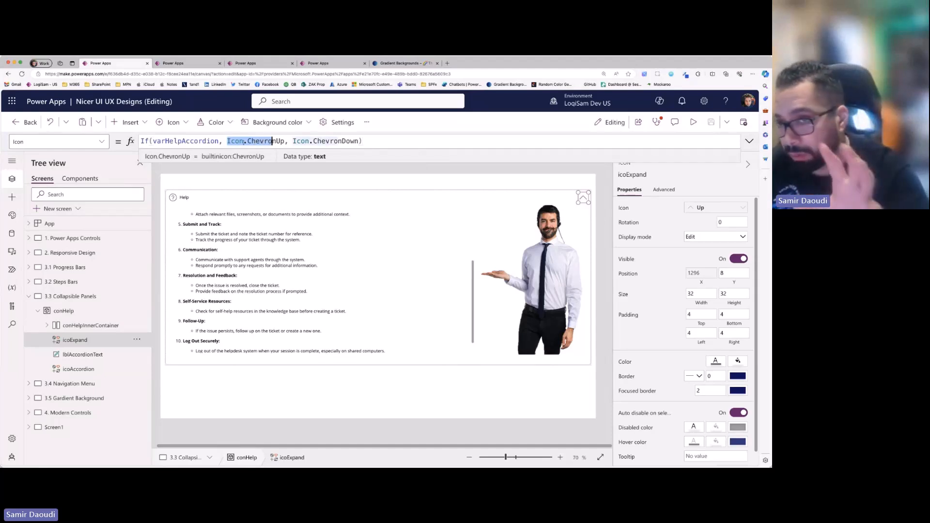
double_click(325, 141)
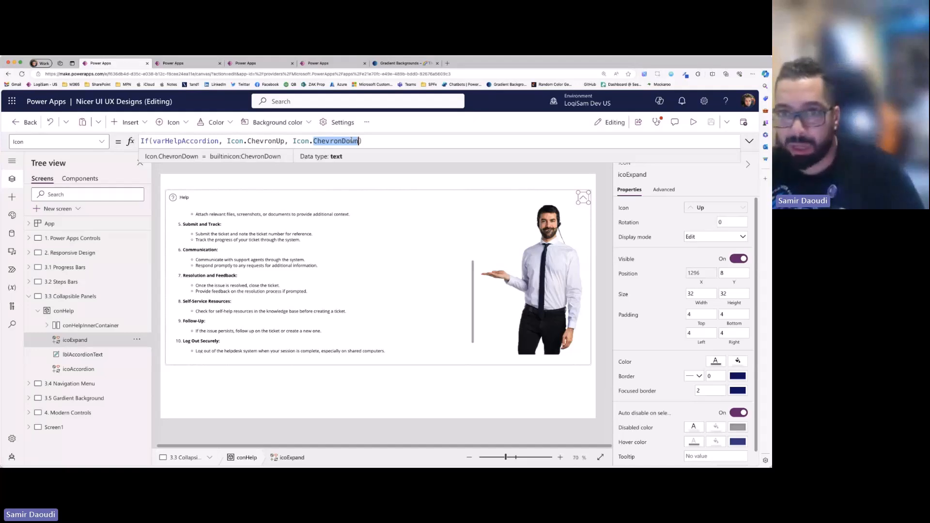
left_click(171, 122)
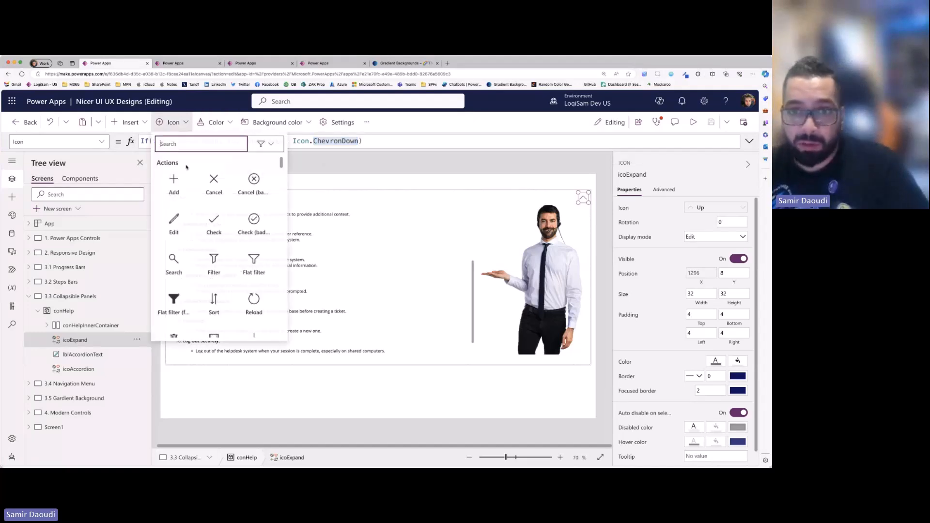
scroll(209, 236, "down", 15)
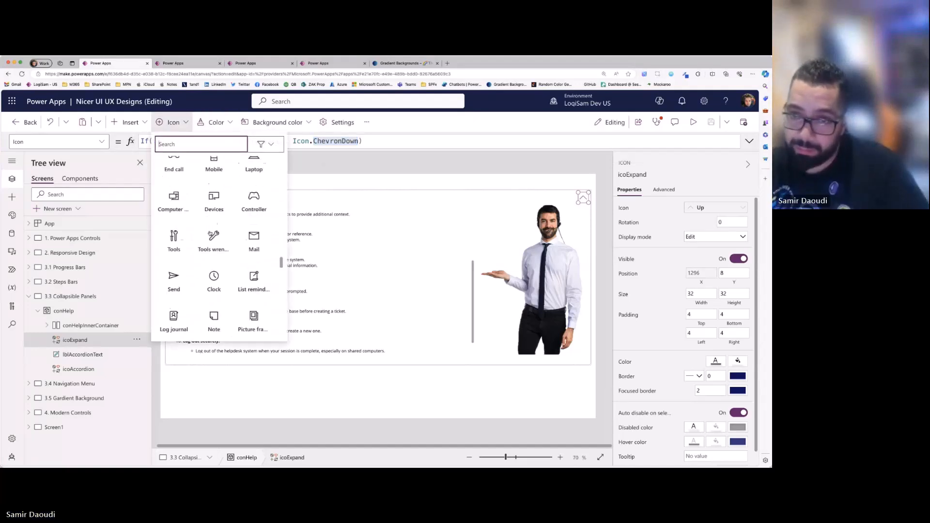
left_click(349, 166)
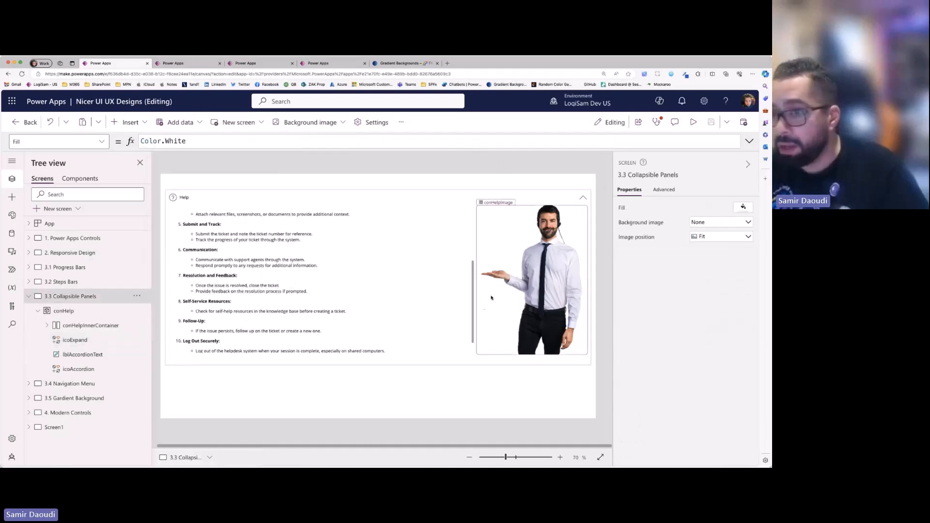
- Inspect the conHelp container and its inner container, and examine conHelp's Height formula based on varHelpAccordion
left_click(207, 363)
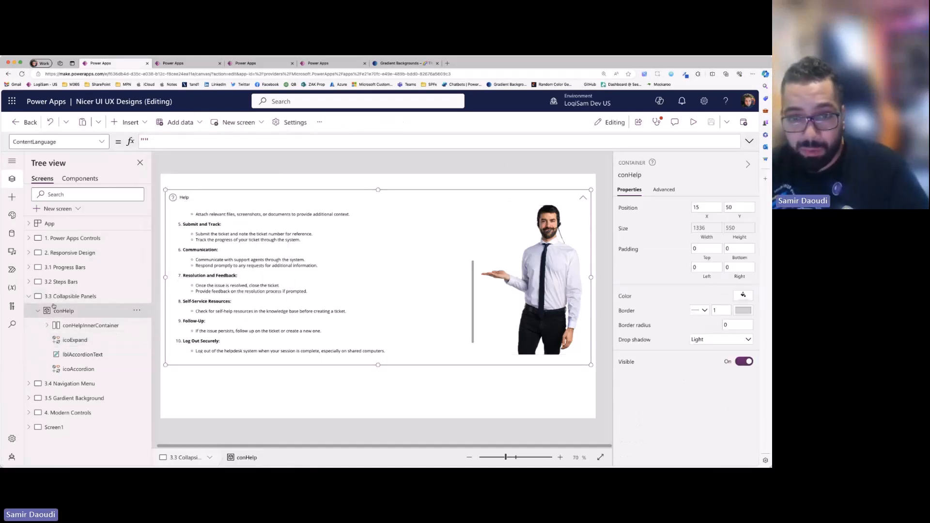
left_click(74, 324)
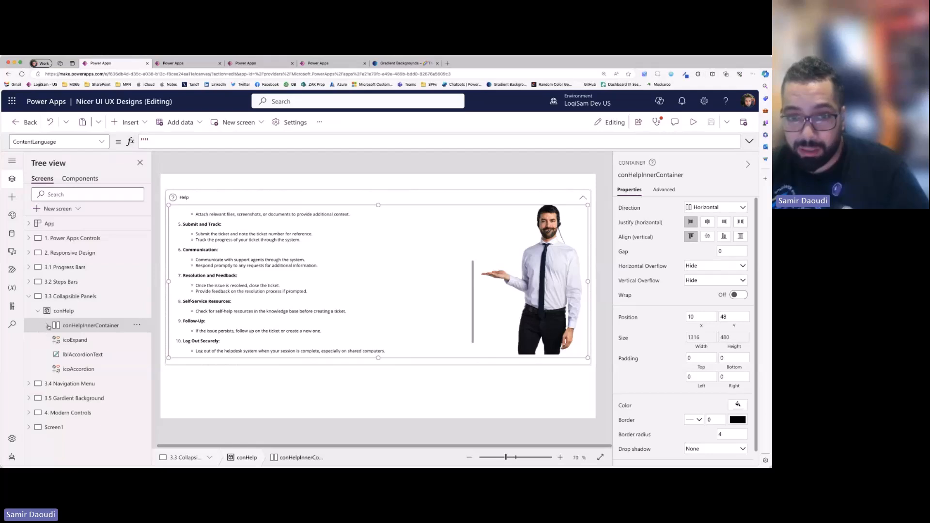
left_click(65, 311)
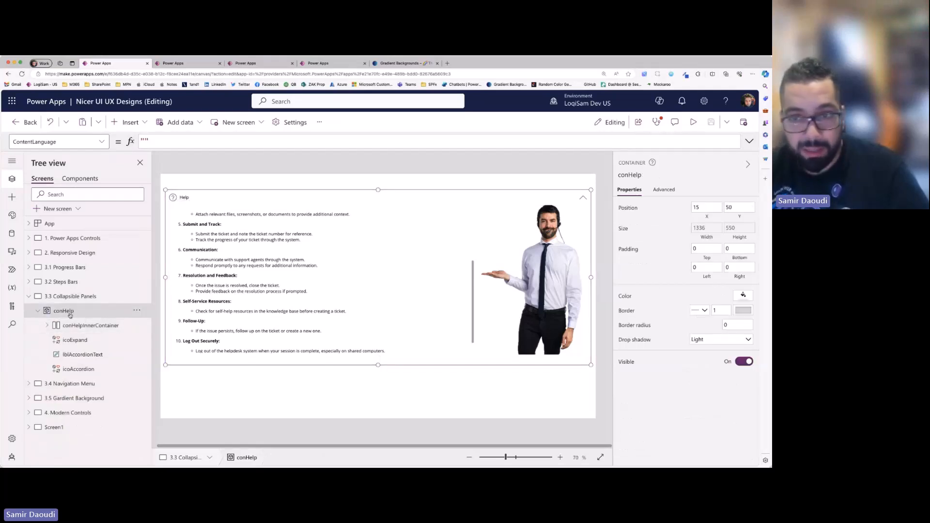
left_click(740, 228)
left_click(265, 145)
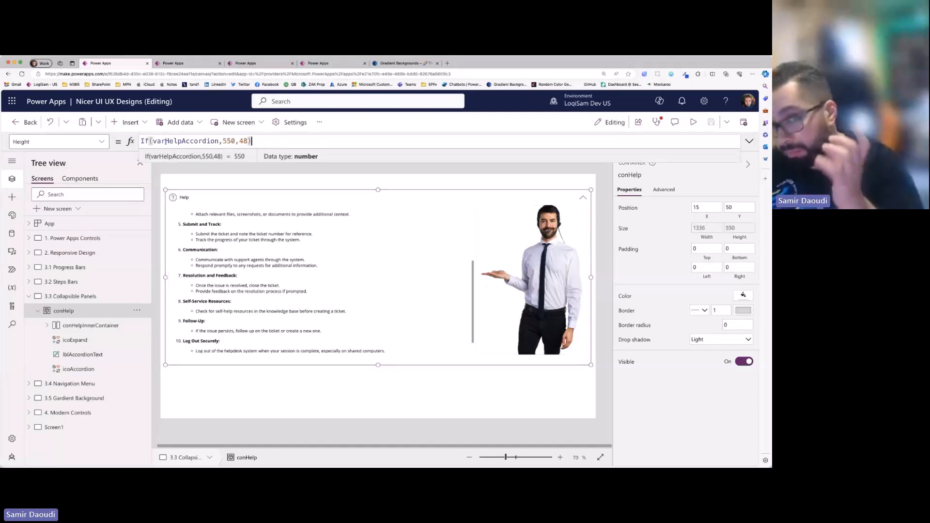
double_click(193, 140)
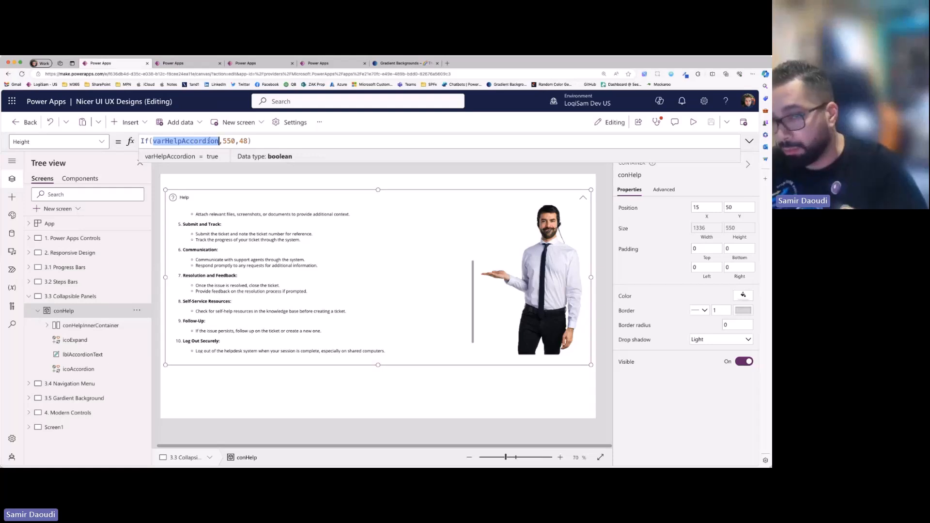
left_click(227, 141)
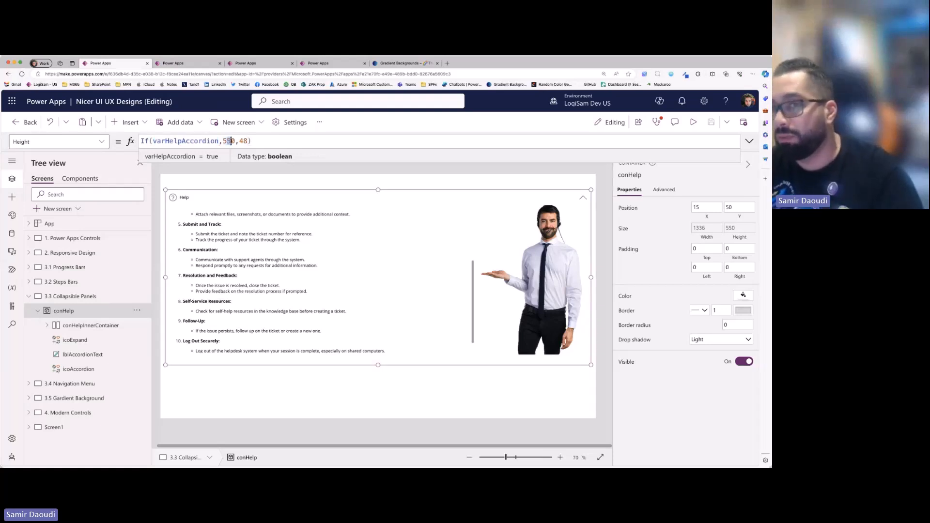
- Preview the screen, collapse the Help panel, and return to the editor to check its collapsed header
left_click(694, 123)
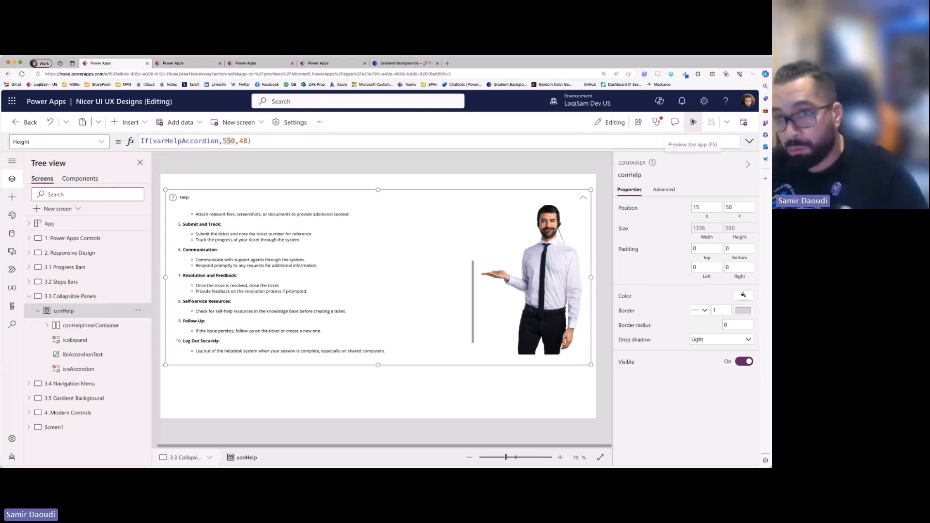
left_click(630, 171)
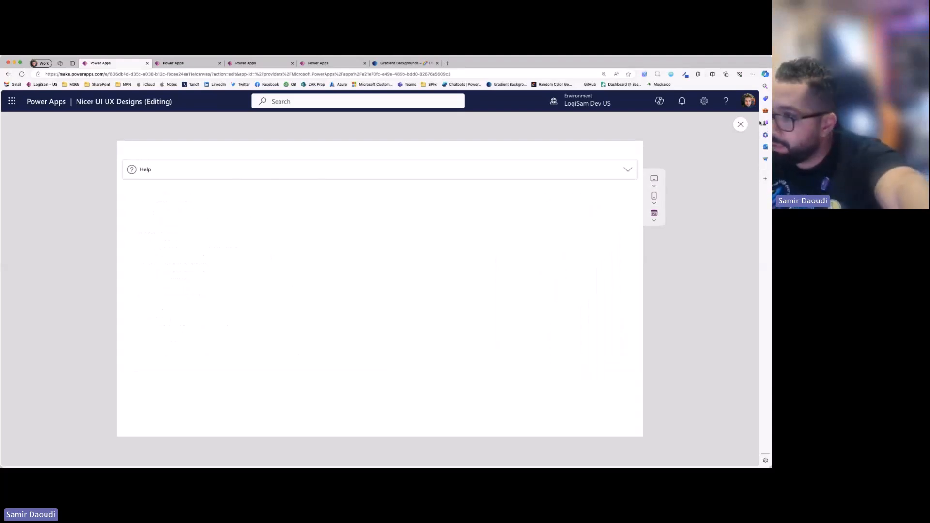
key("Escape")
left_click(242, 199)
left_click(242, 200)
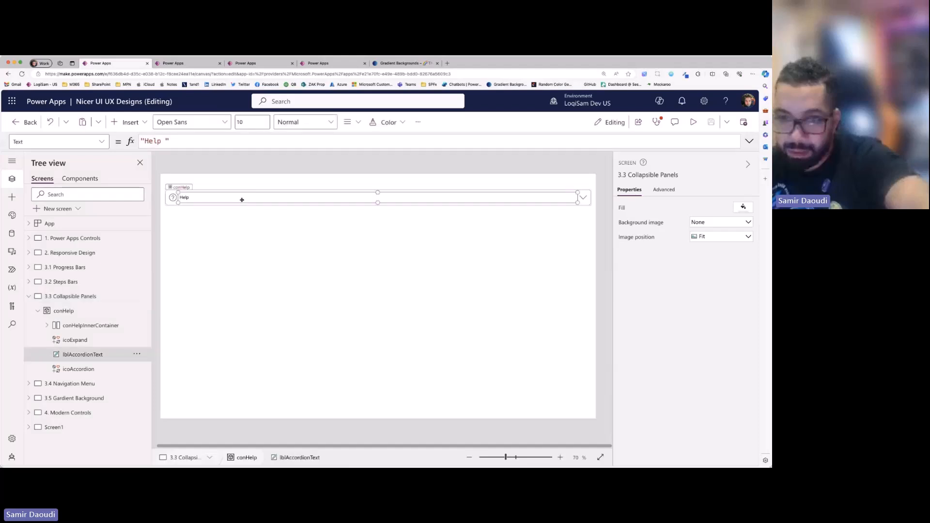
- Set the collapsed height in conHelp's Height formula to 52
left_click(175, 206)
double_click(244, 141)
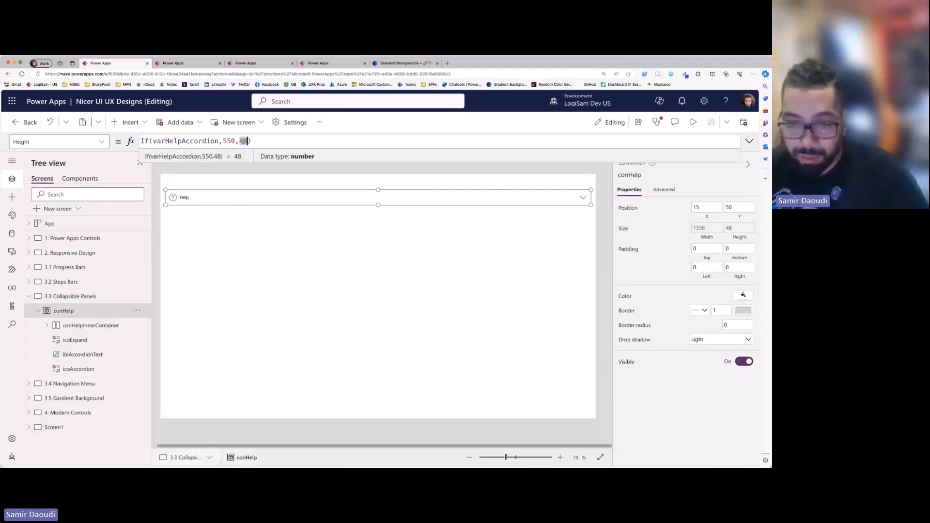
type("52")
left_click(262, 279)
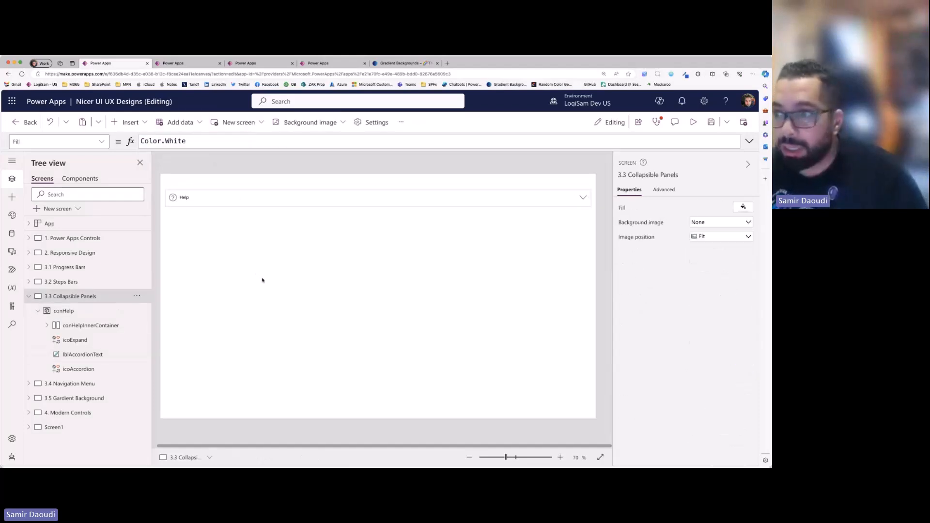
- Change conHelp's Height formula to If(varHelpAccordion,550,80)
left_click(175, 206)
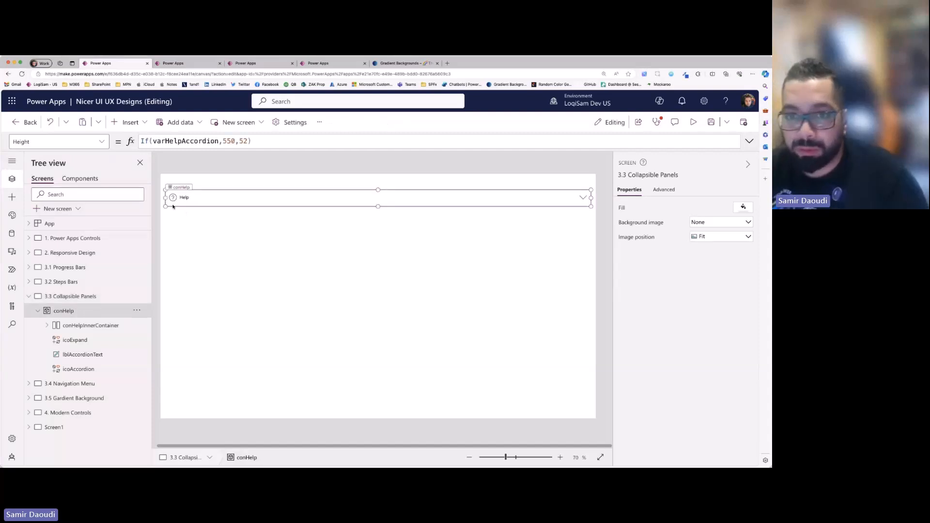
double_click(244, 141)
type("80")
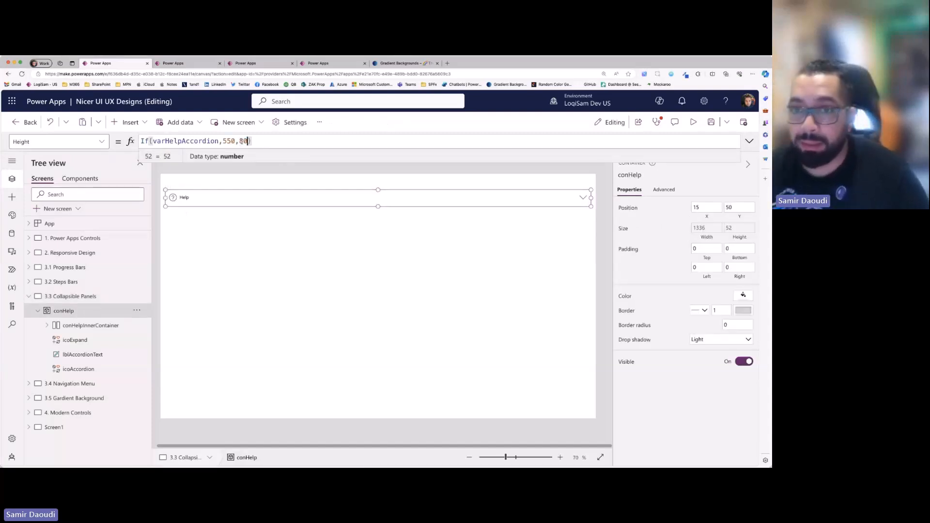
- Preview the Help panel, expand and collapse it repeatedly to check the new height, and reselect conHelp in the editor
left_click(693, 122)
left_click(629, 170)
left_click(630, 169)
left_click(630, 171)
left_click(630, 170)
left_click(740, 125)
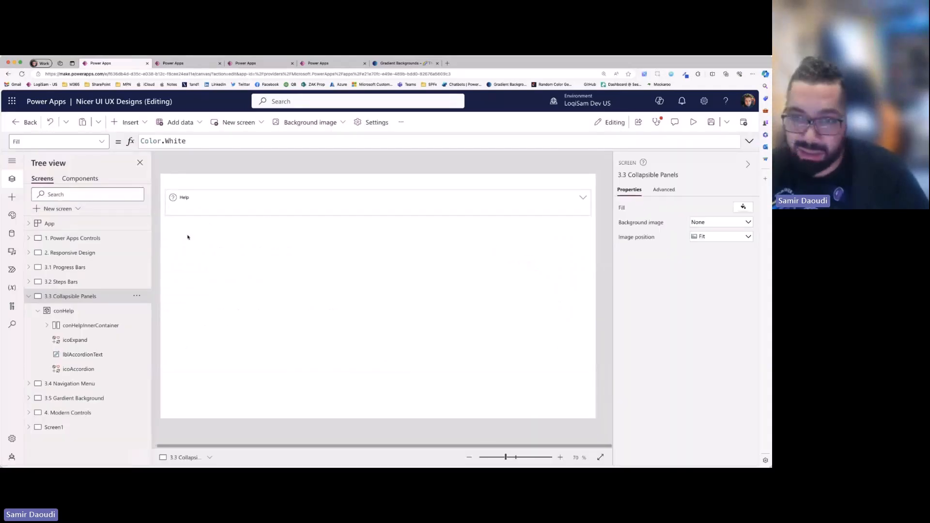
left_click(185, 211)
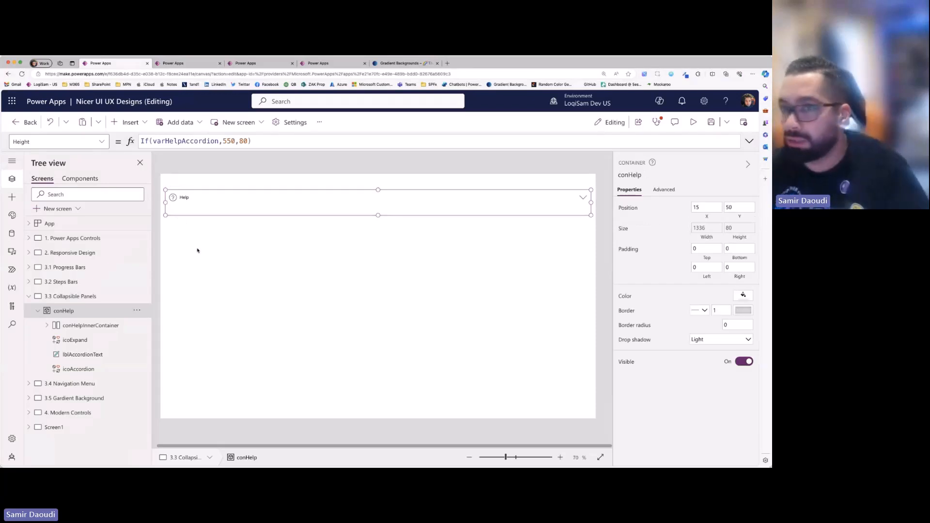
- Collapse 3.3 Collapsible Panels in the screen tree and preview the 3.4 Navigation Menu screen
left_click(29, 296)
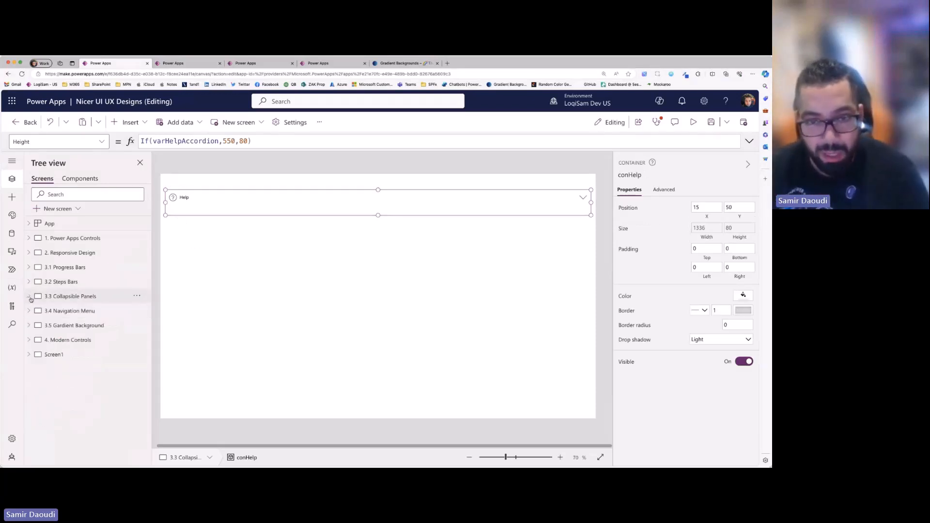
left_click(72, 311)
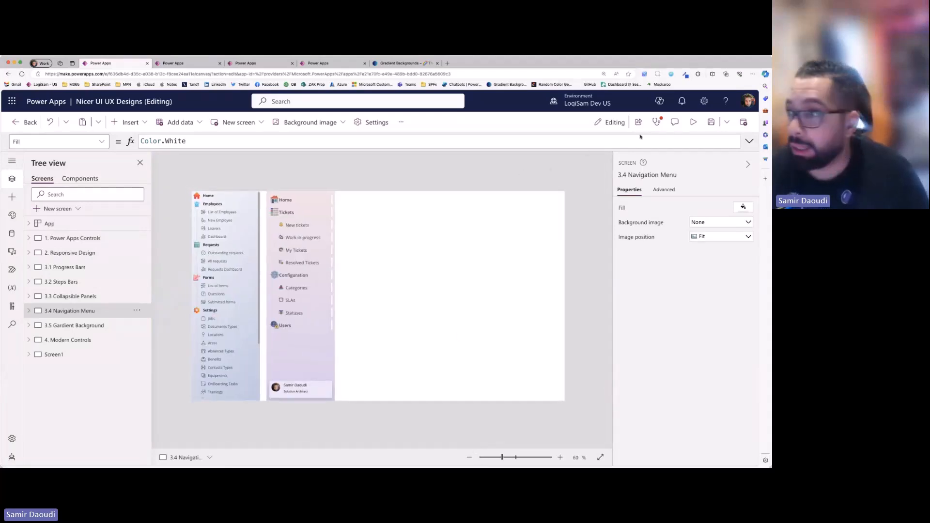
left_click(693, 122)
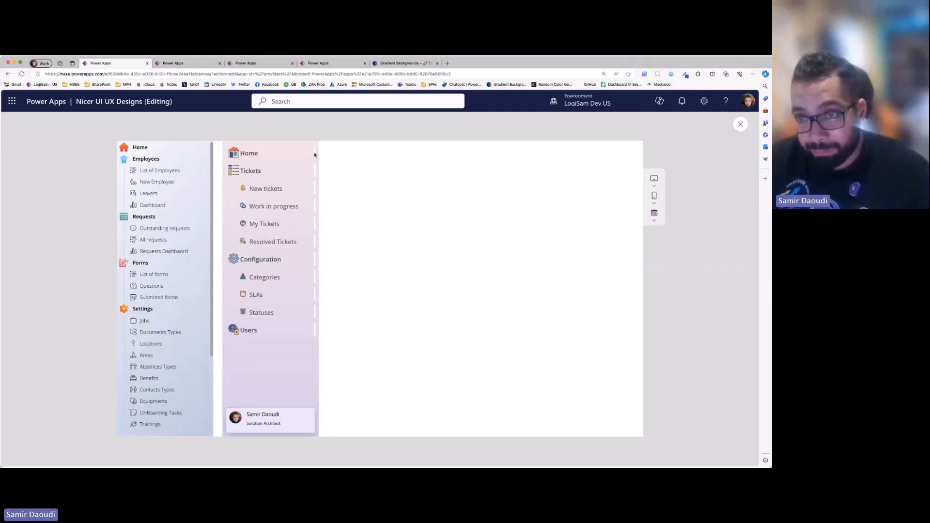
- Switch to the Fixit365 app, preview it, and open New tickets from its navigation menu with the page zoomed out
left_click(322, 63)
left_click(266, 65)
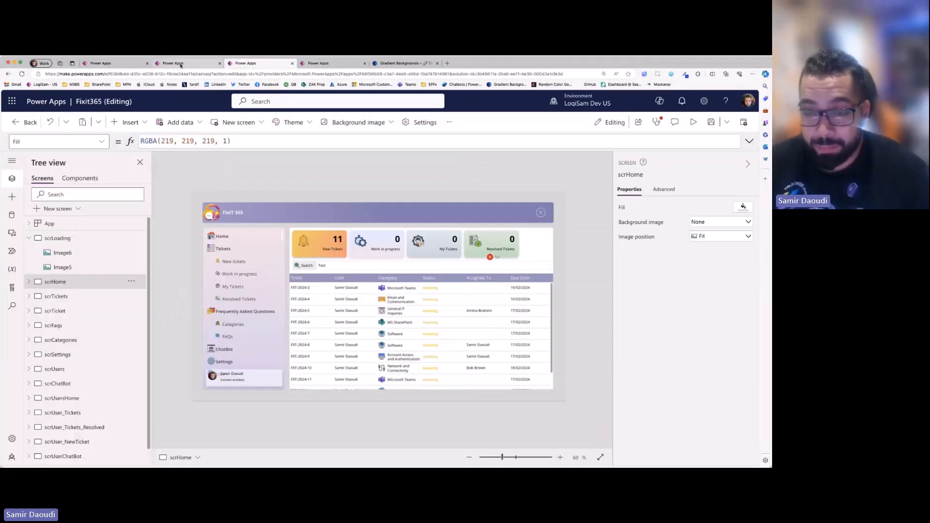
left_click(693, 122)
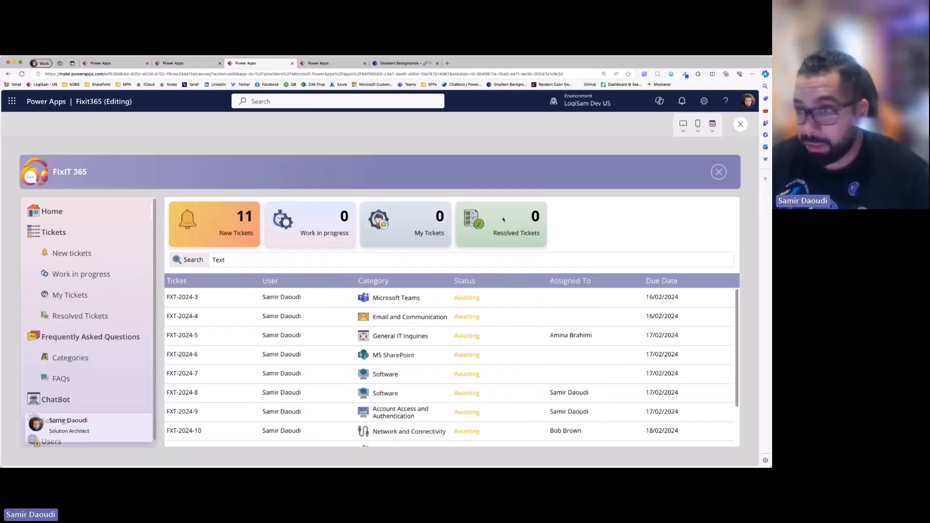
left_click(72, 253)
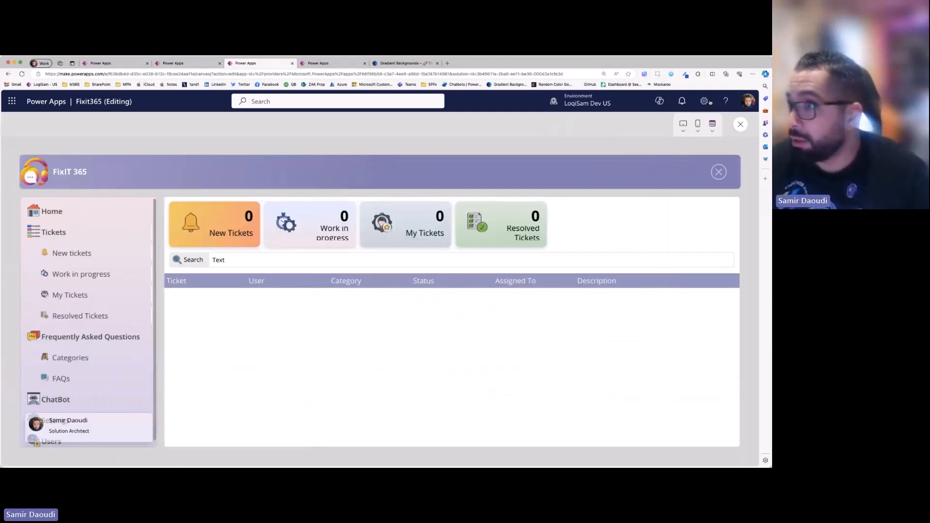
key("super+minus")
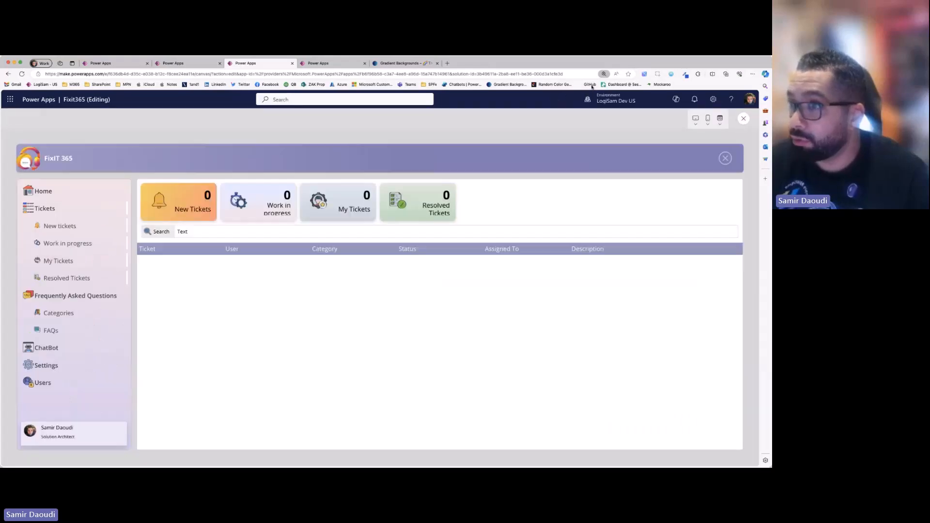
- Browse the Fixit365 preview through its navigation menu, checking the ticket list, the Settings categories including MS SharePoint, and the ChatBot page
left_click(82, 194)
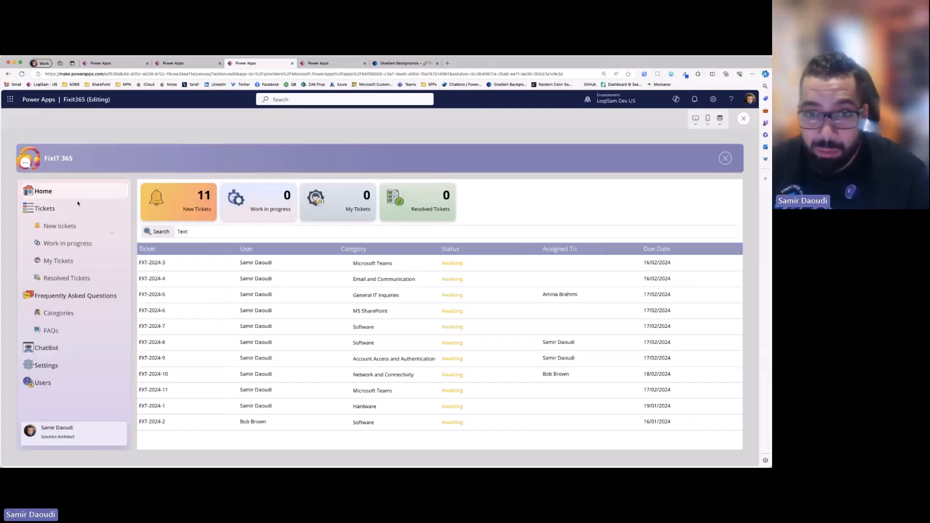
left_click(192, 344)
left_click(62, 364)
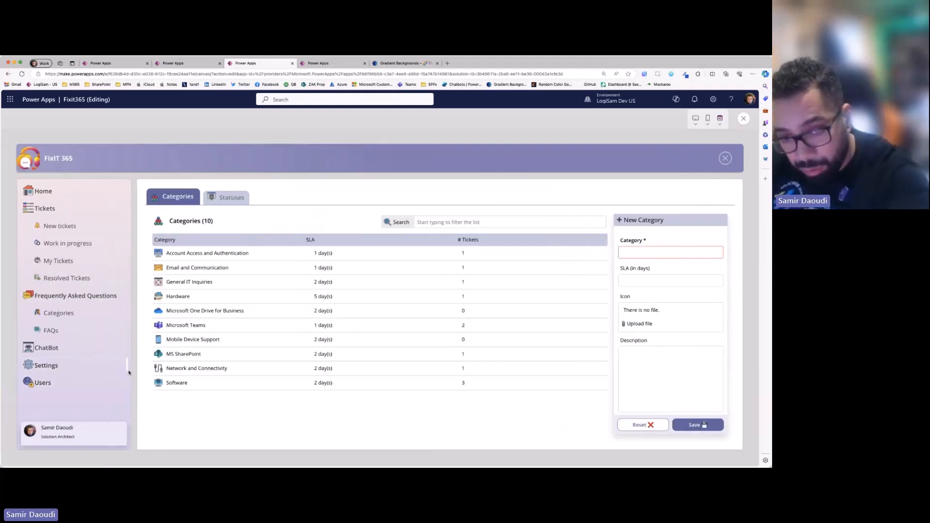
left_click(77, 383)
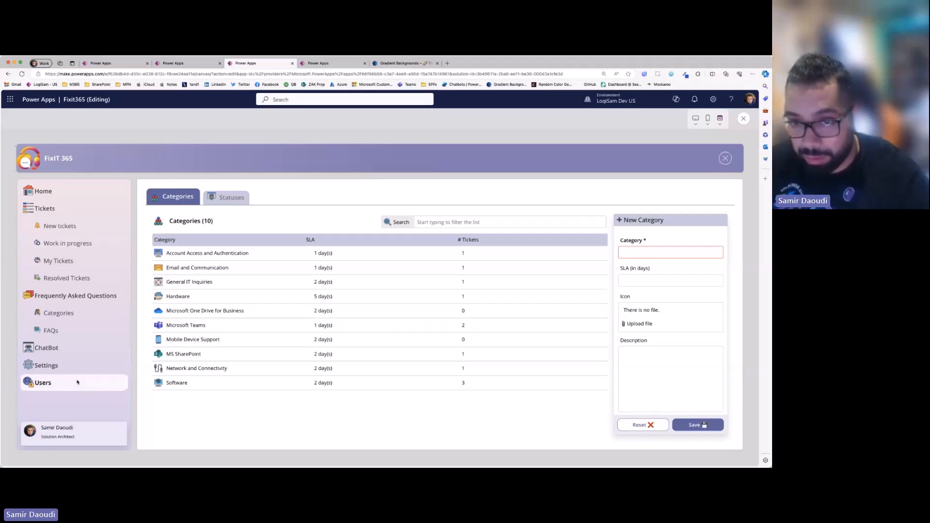
left_click(79, 365)
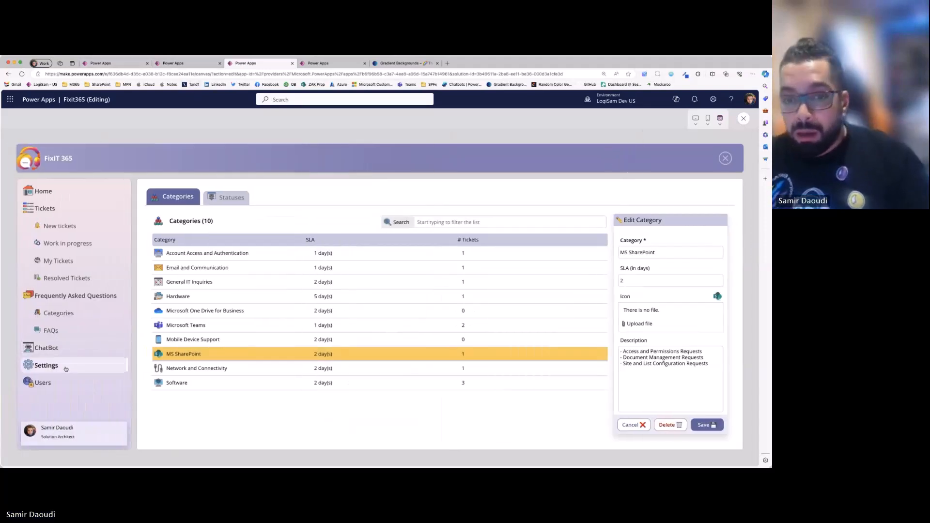
left_click(72, 351)
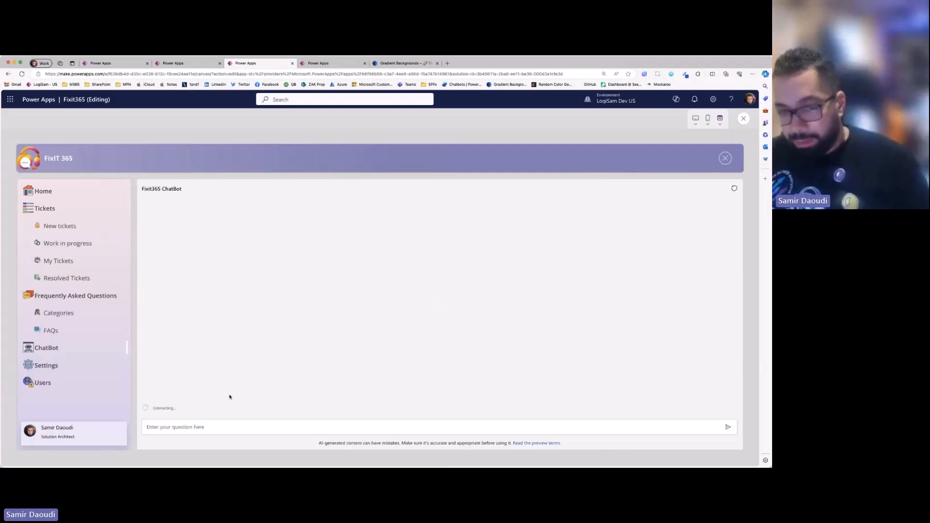
- Return to the Nicer UI UX Designs app, exit the preview, and check comNavigation_3 on the 3.4 Navigation Menu screen
left_click(131, 65)
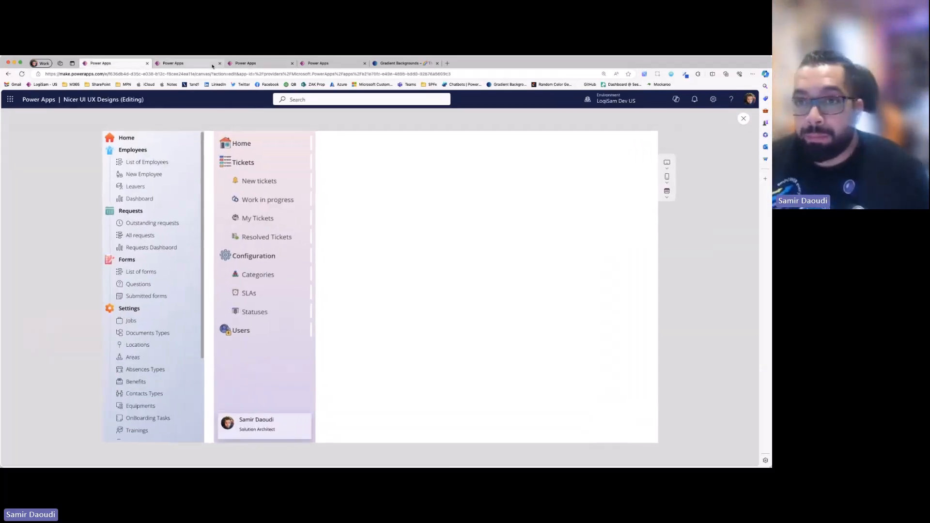
left_click(744, 118)
left_click(306, 354)
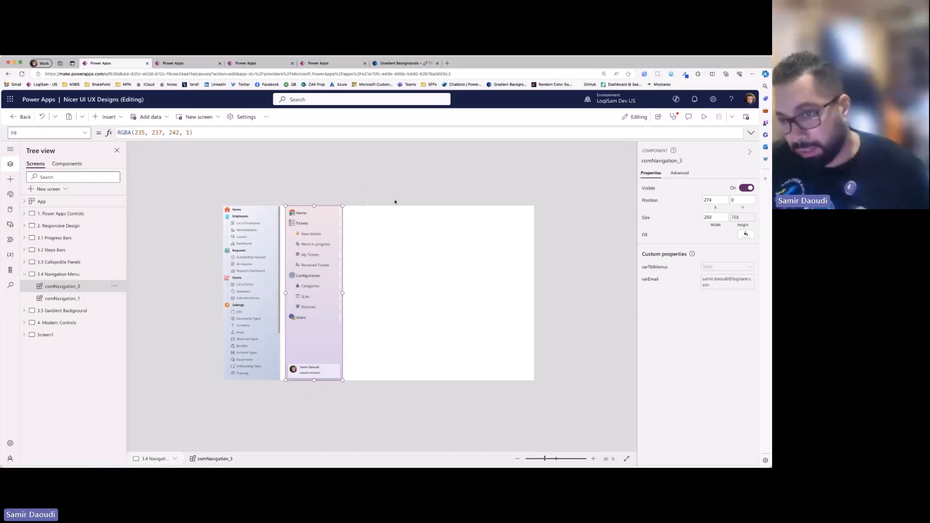
left_click(362, 200)
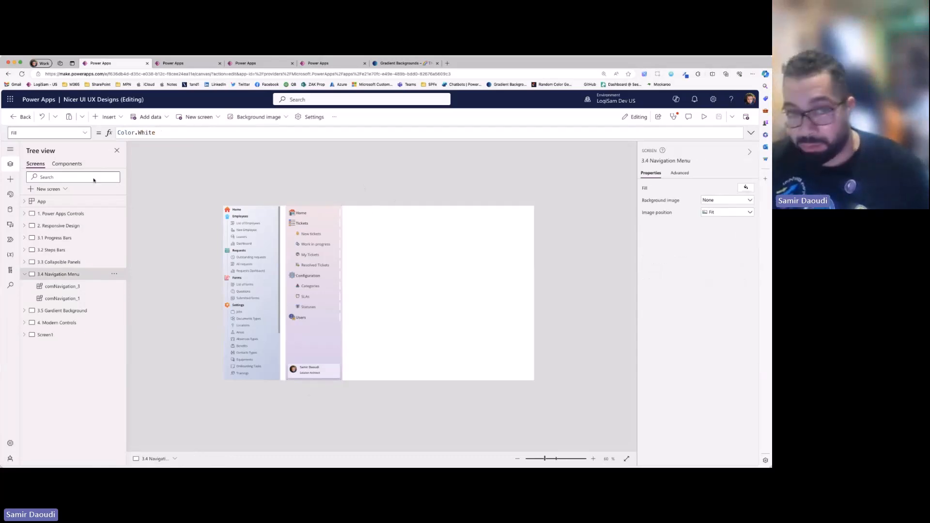
- Search the app's components for "comna", open comNavigation_2, and expand it in the full component tree
left_click(59, 165)
left_click(84, 178)
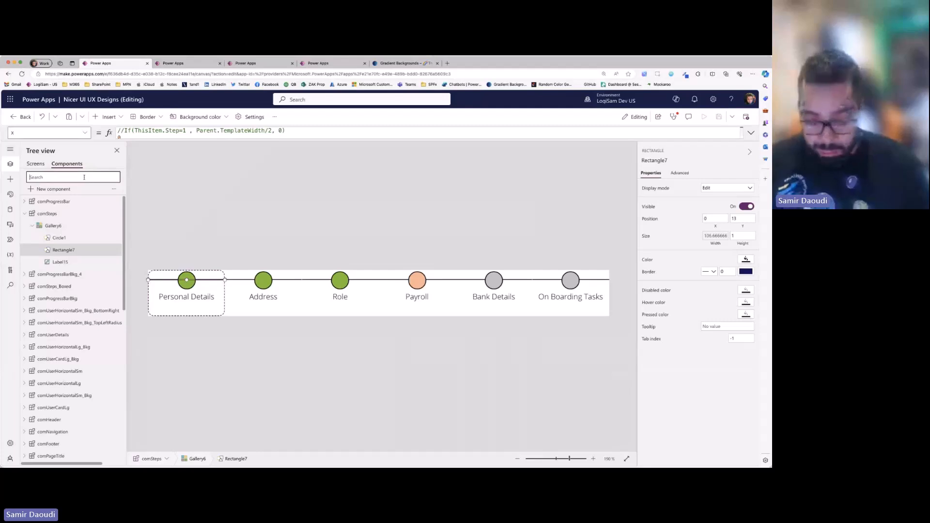
type("comna")
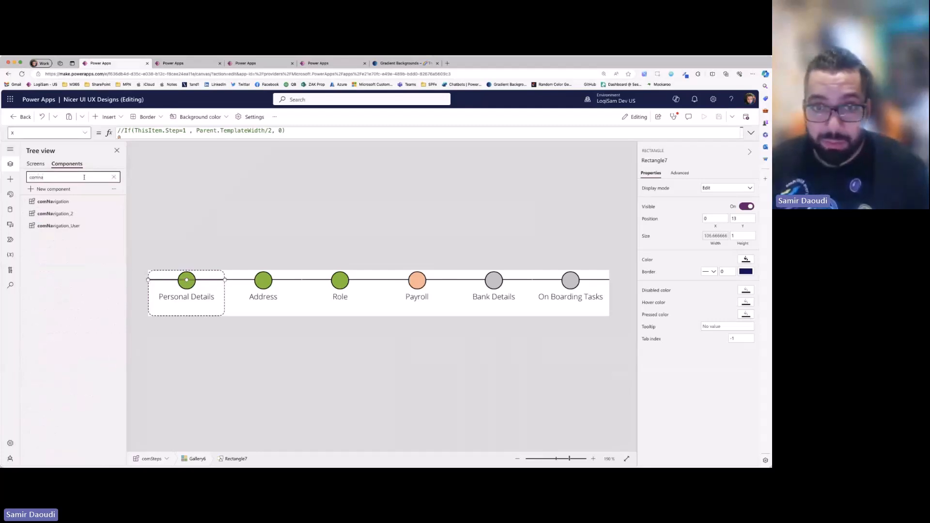
left_click(75, 214)
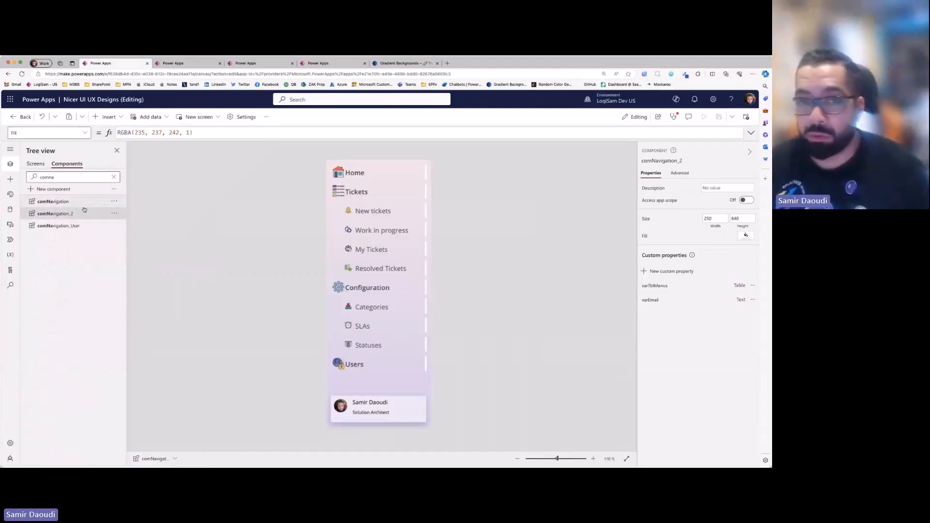
left_click(114, 178)
scroll(98, 305, "down", 7)
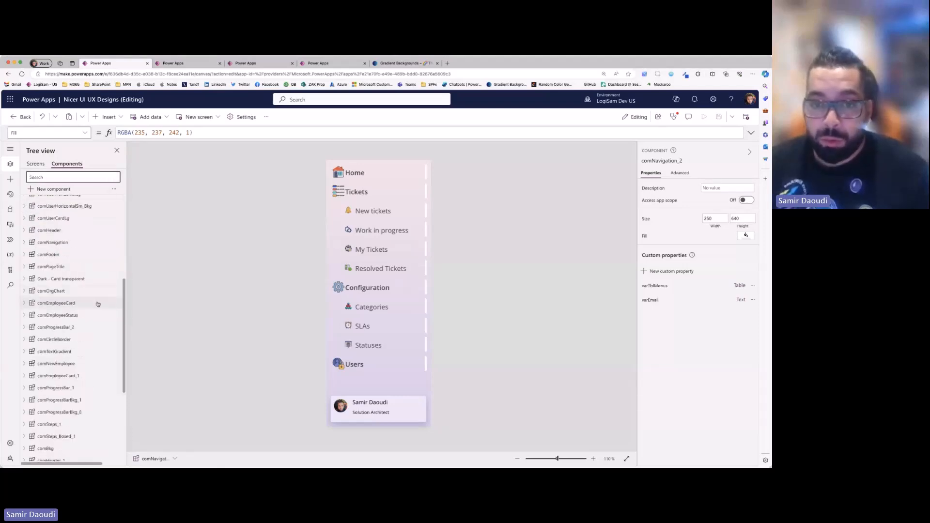
left_click(24, 342)
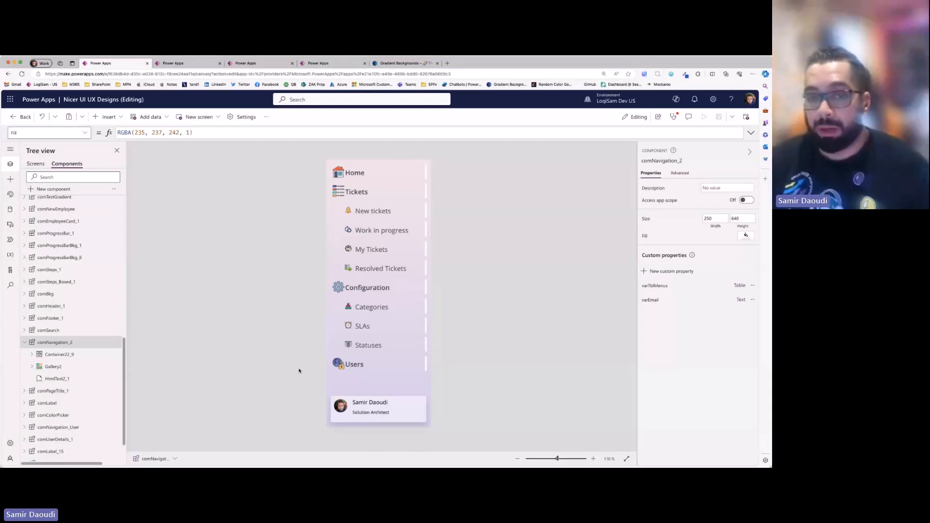
- Examine the Items formula of Gallery2 and the gradient HTML of HtmlText2_1 inside comNavigation_2
left_click(63, 368)
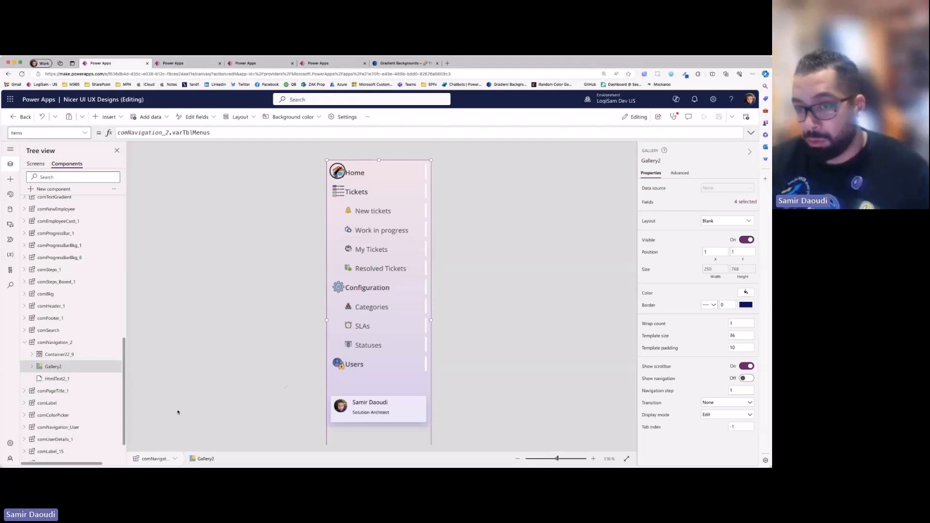
left_click(285, 386)
left_click(57, 380)
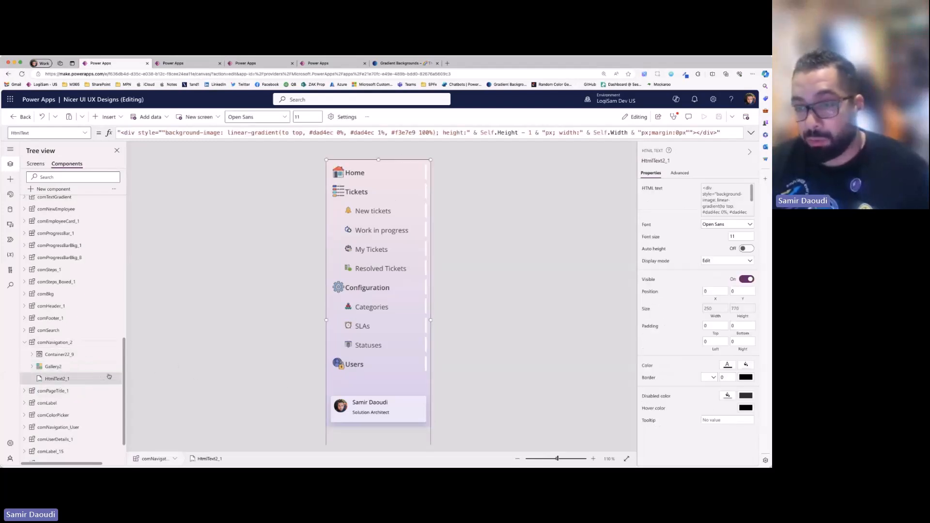
left_click(64, 368)
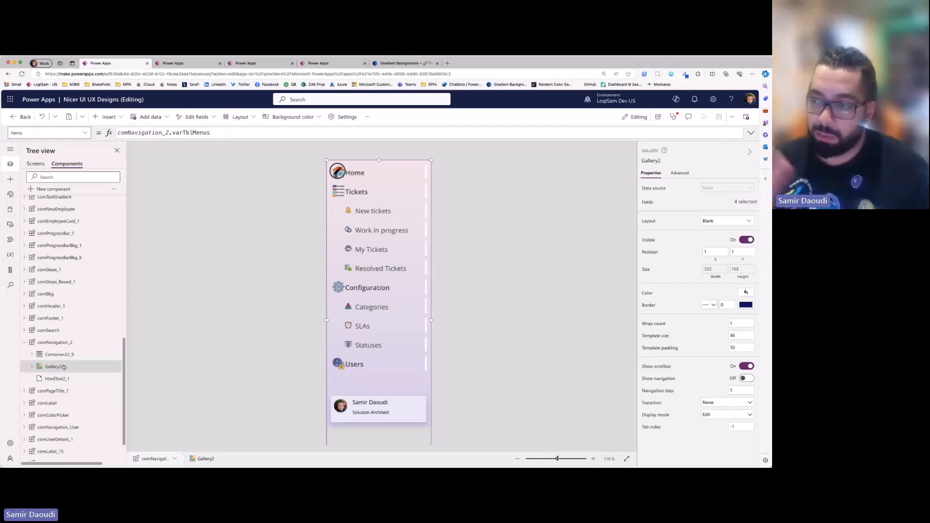
left_click(57, 379)
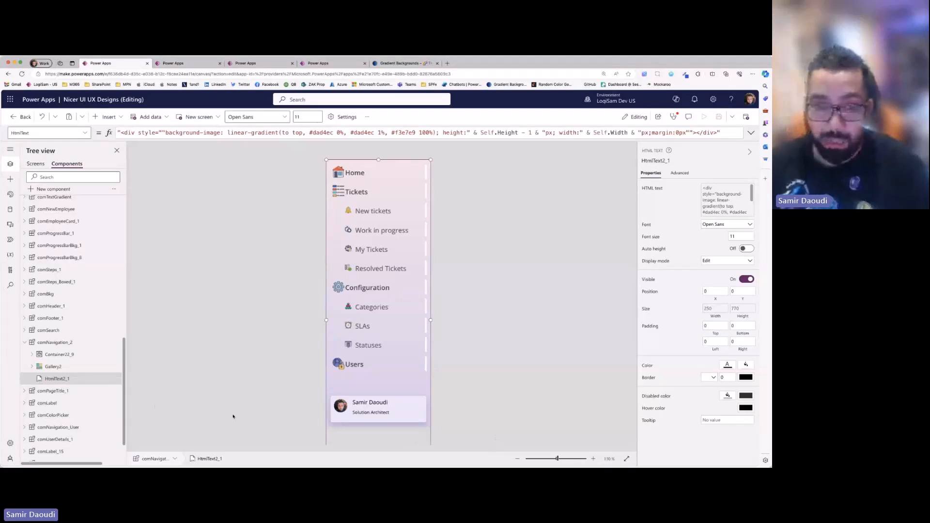
- Set the fill color of Gallery2 in comNavigation_2 to the light blue theme color
left_click(109, 366)
left_click(746, 292)
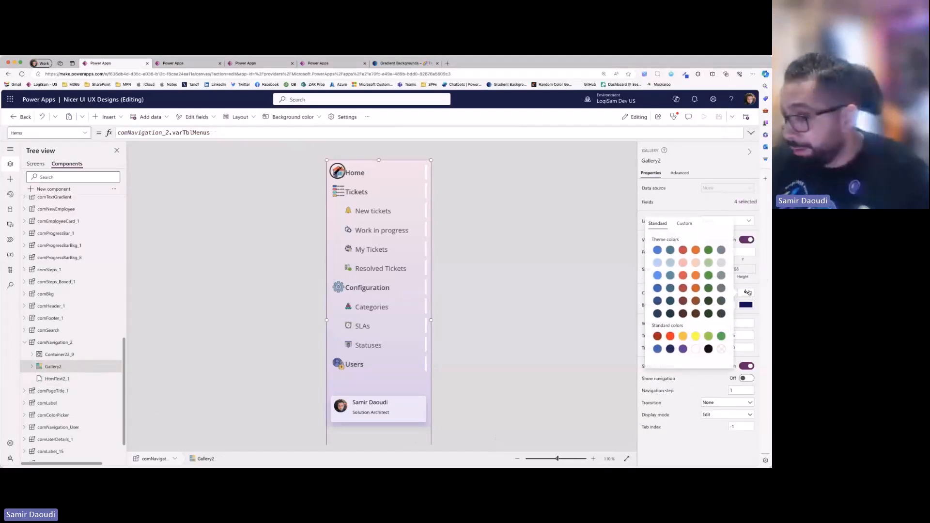
left_click(670, 263)
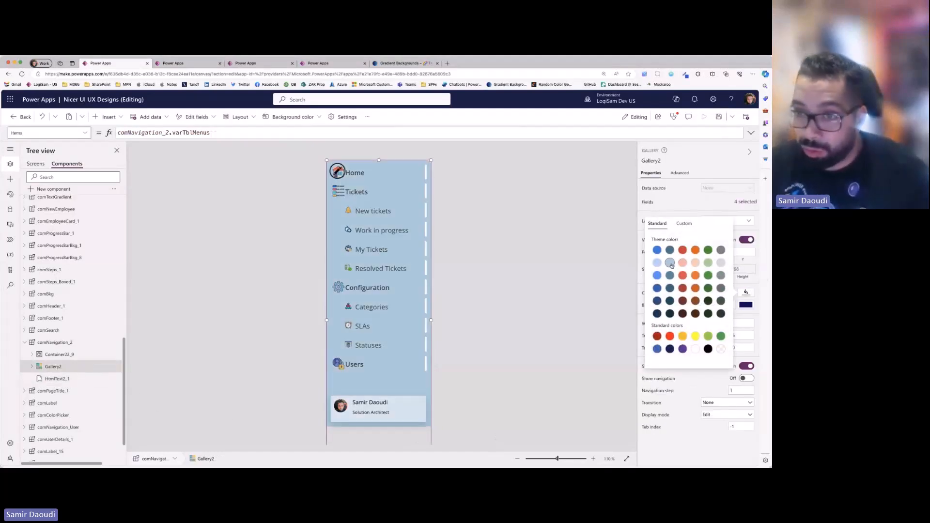
left_click(515, 273)
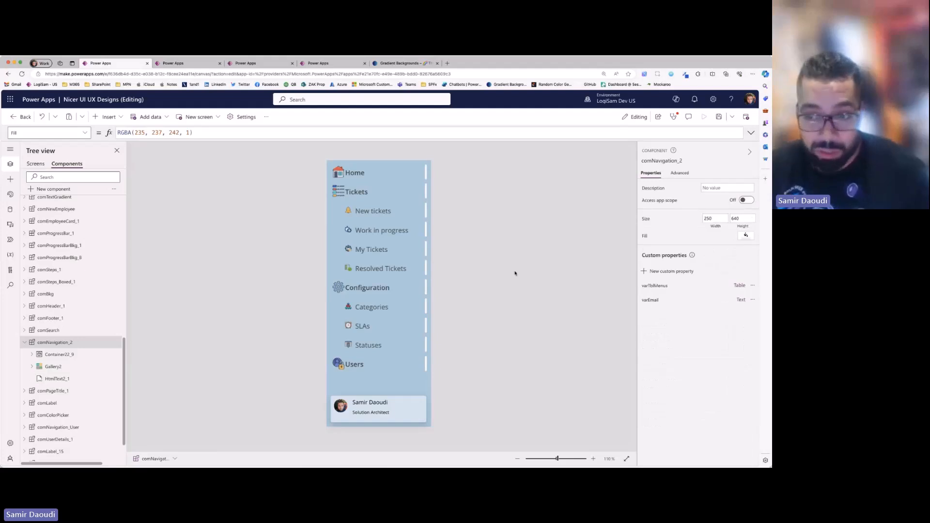
- Try a transparent fill, RGBA(0, 0, 0, 0), on Container22_9, the user card in comNavigation_2
left_click(97, 354)
left_click(749, 261)
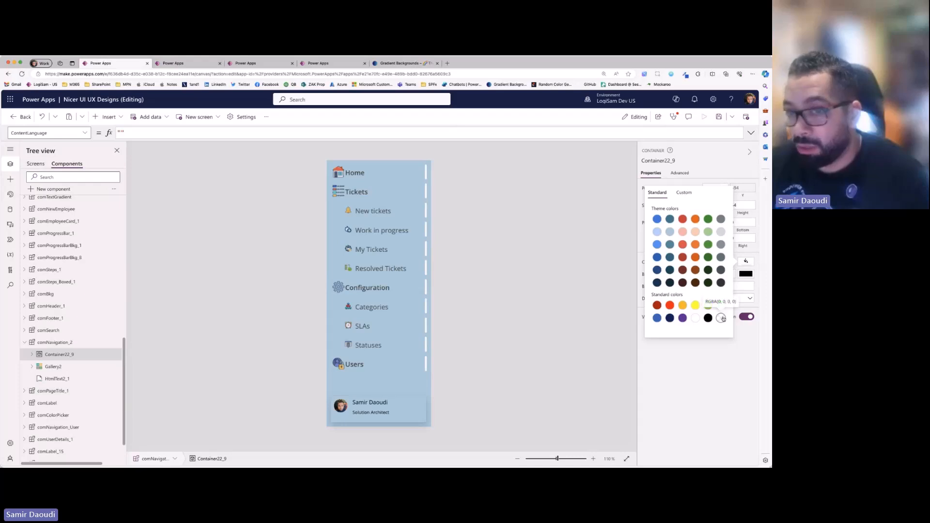
left_click(722, 318)
- Set the fill of Gallery2 back to transparent so the gradient behind the menu shows through
left_click(53, 370)
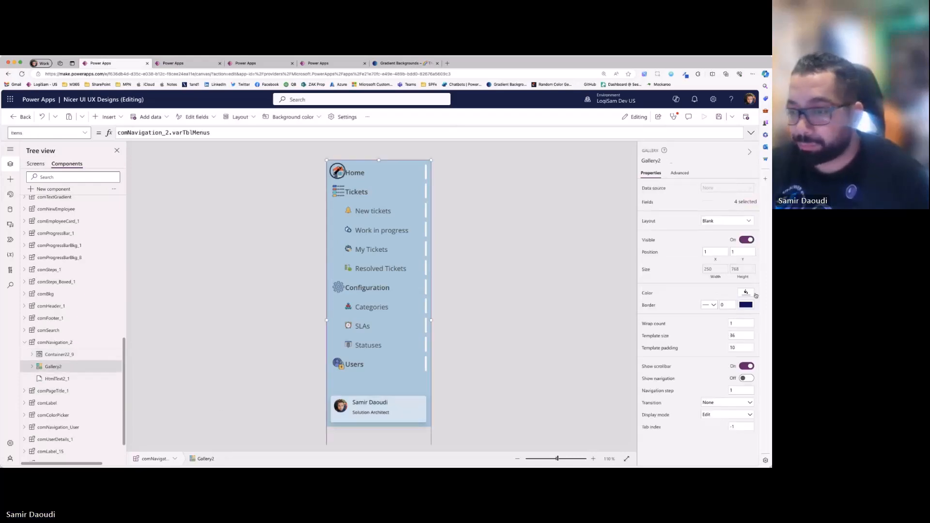
left_click(746, 292)
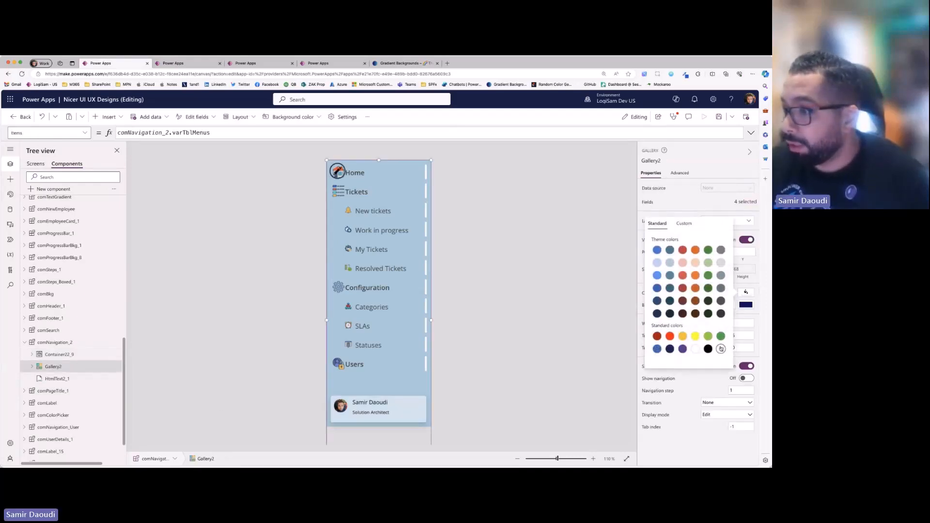
left_click(522, 293)
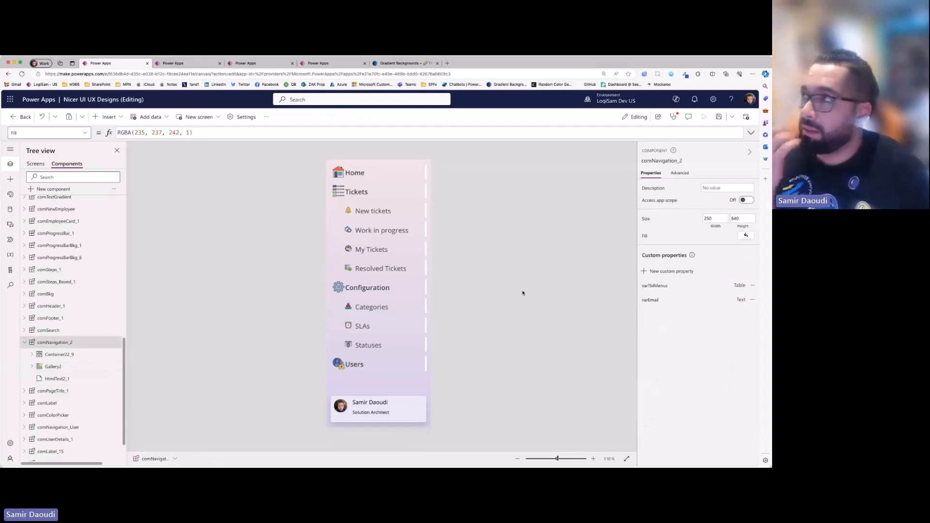
left_click(53, 367)
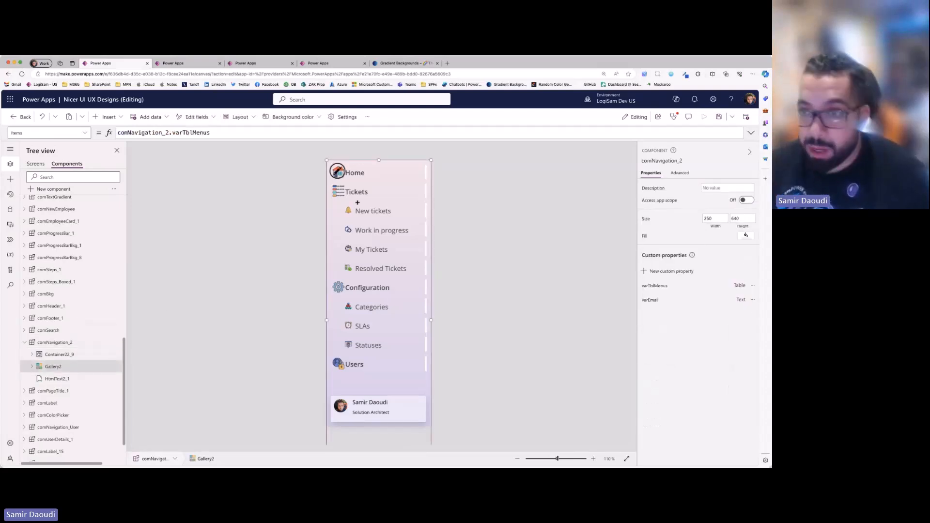
left_click(536, 274)
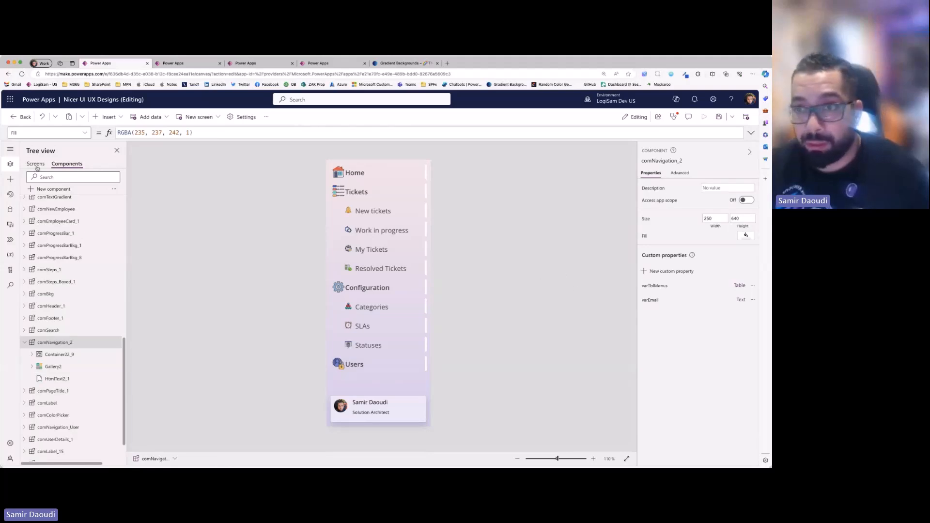
- Open comNavigation_3's varTblMenus formula on the 3.4 Navigation Menu screen and enlarge the formula editor to show its menu records
left_click(36, 165)
left_click(278, 335)
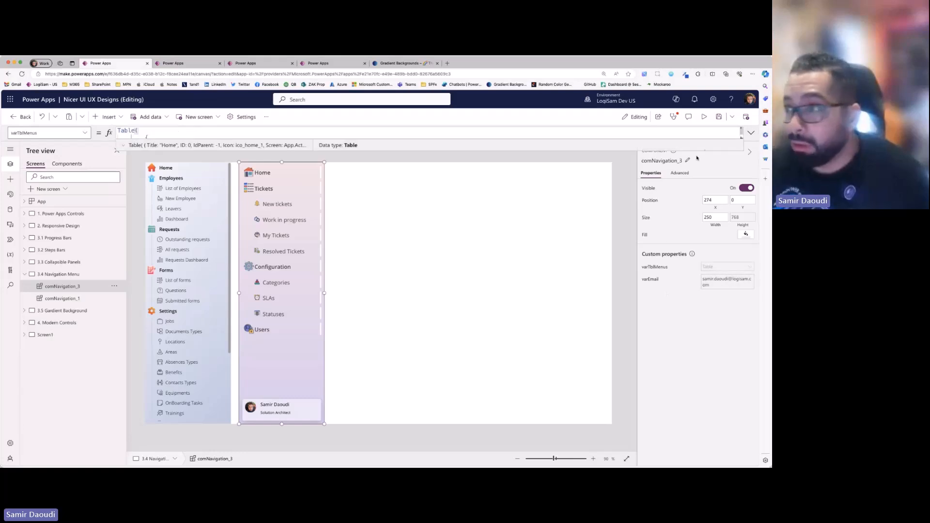
left_click(751, 133)
left_click_drag(300, 219, 300, 421)
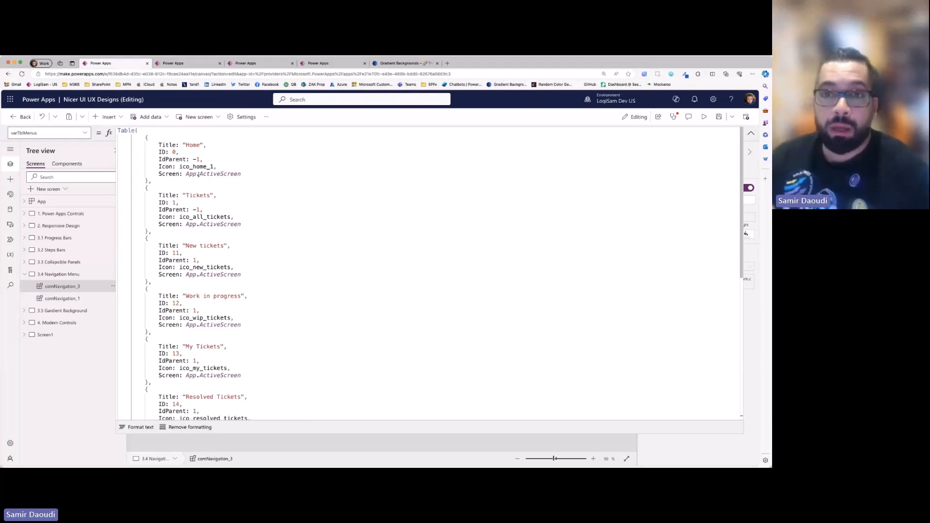
- Highlight the Home, Tickets and child ticket records in the varTblMenus table to examine how ID and IdParent define the hierarchy
left_click_drag(145, 138, 150, 182)
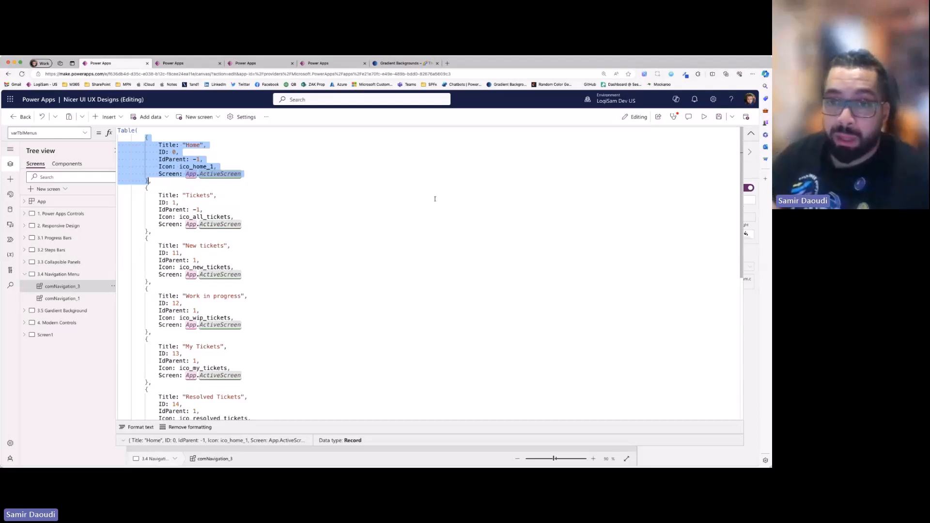
left_click_drag(146, 188, 148, 232)
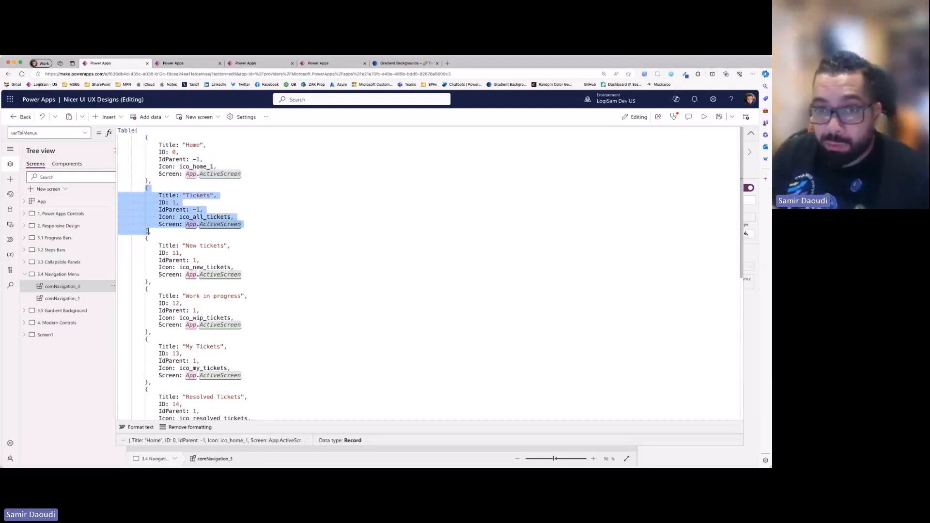
left_click(173, 209)
double_click(175, 203)
left_click_drag(148, 238, 148, 402)
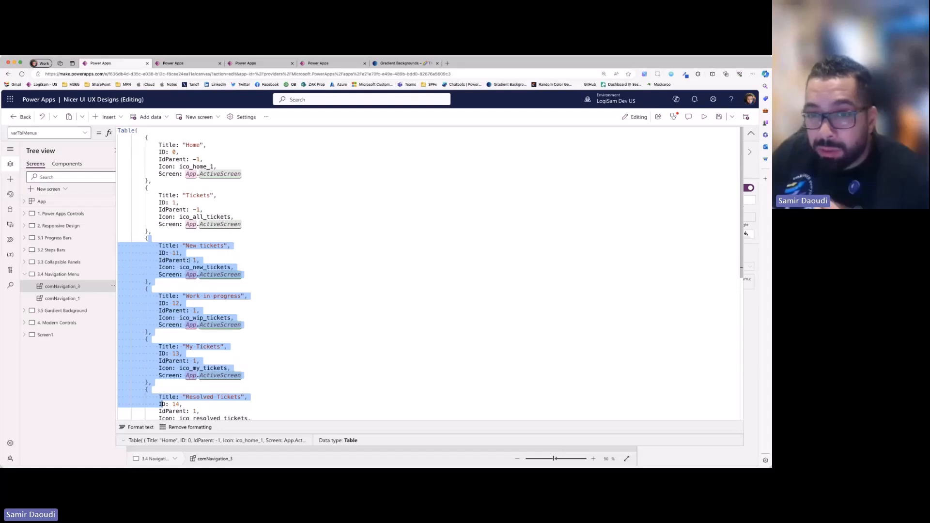
left_click(175, 203)
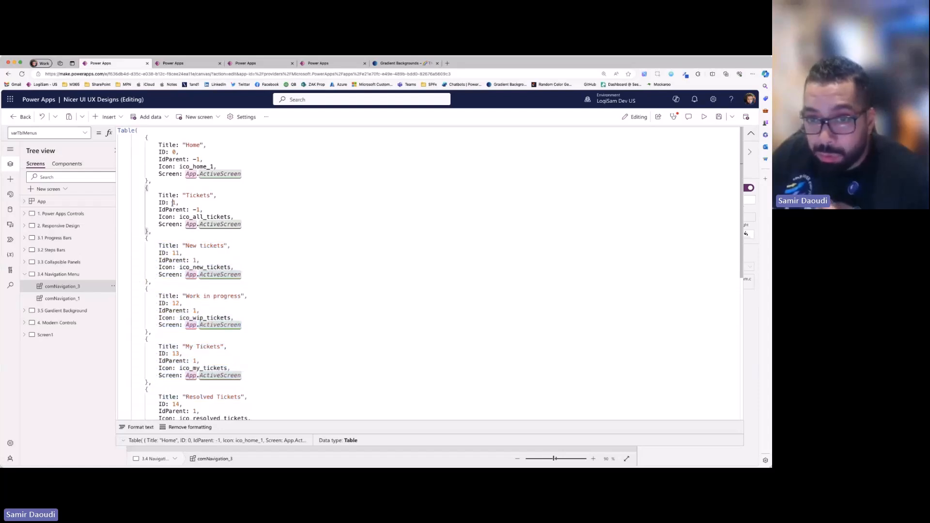
left_click(169, 311)
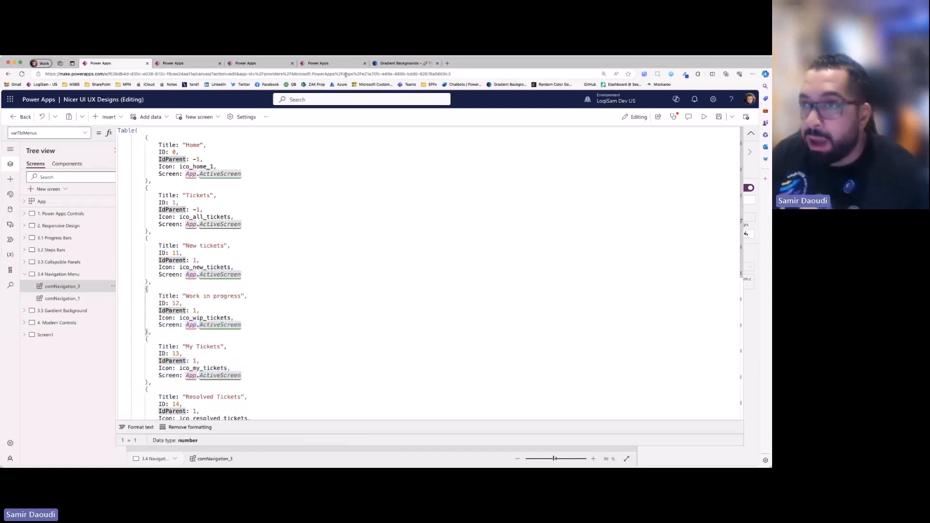
- Open the SamTech 365 site in a new browser tab, then return to the varTblMenus formula and highlight the Home record
left_click(448, 64)
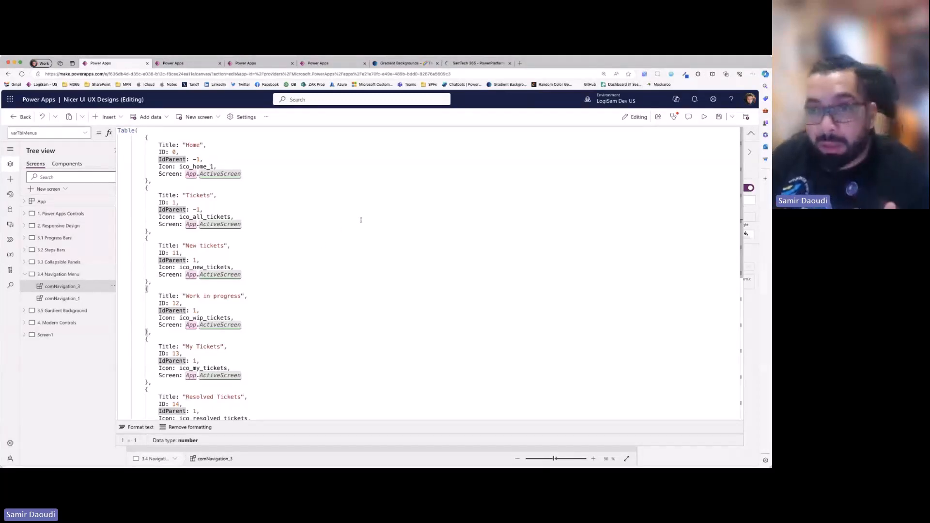
left_click_drag(147, 138, 149, 181)
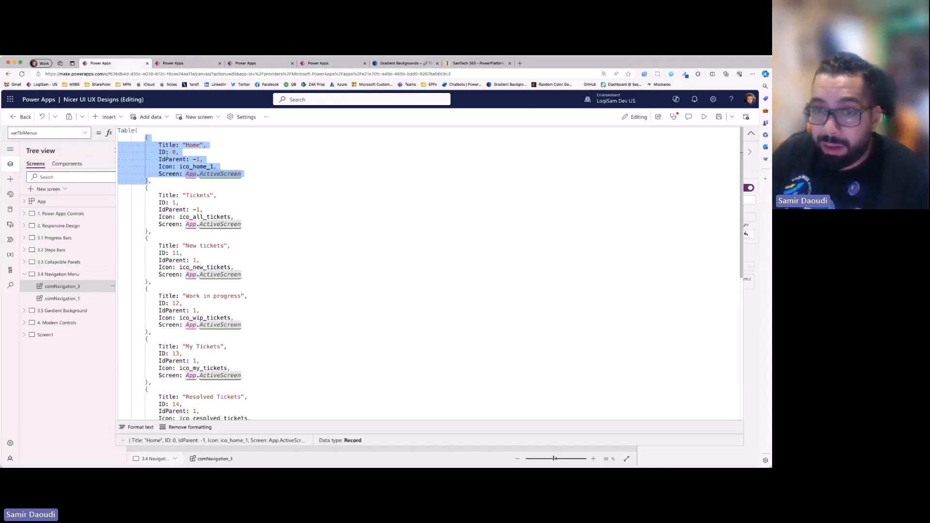
- Show the app's media images and shrink the formula editor to compare the varTblMenus records with the navigation menu on the canvas
left_click(11, 225)
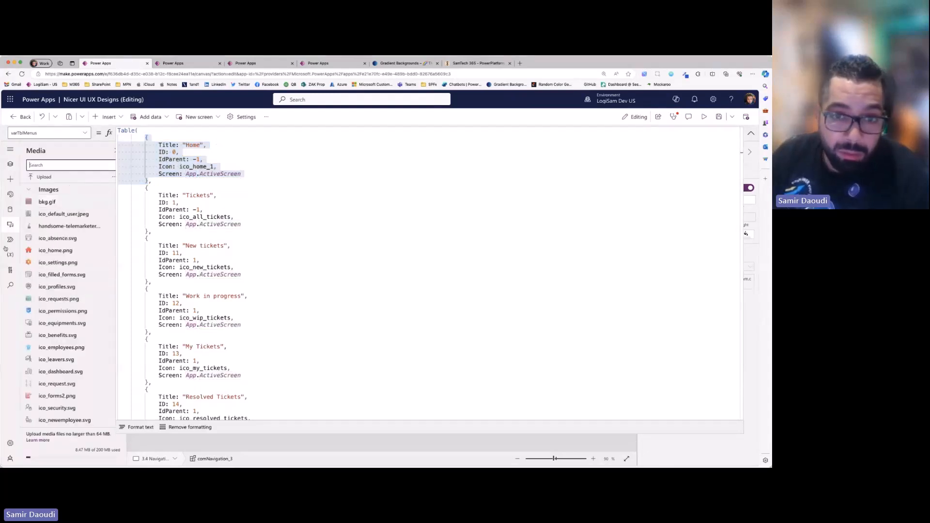
left_click(185, 173)
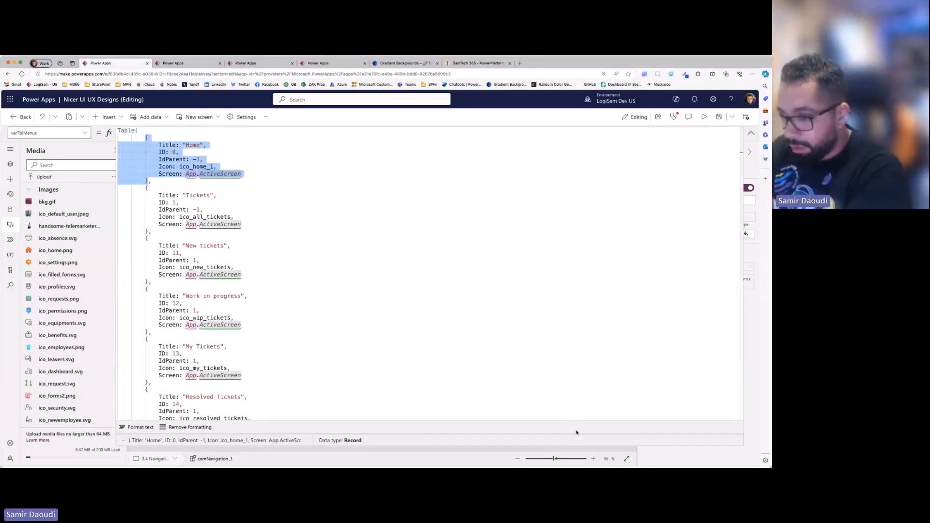
left_click_drag(579, 446, 491, 188)
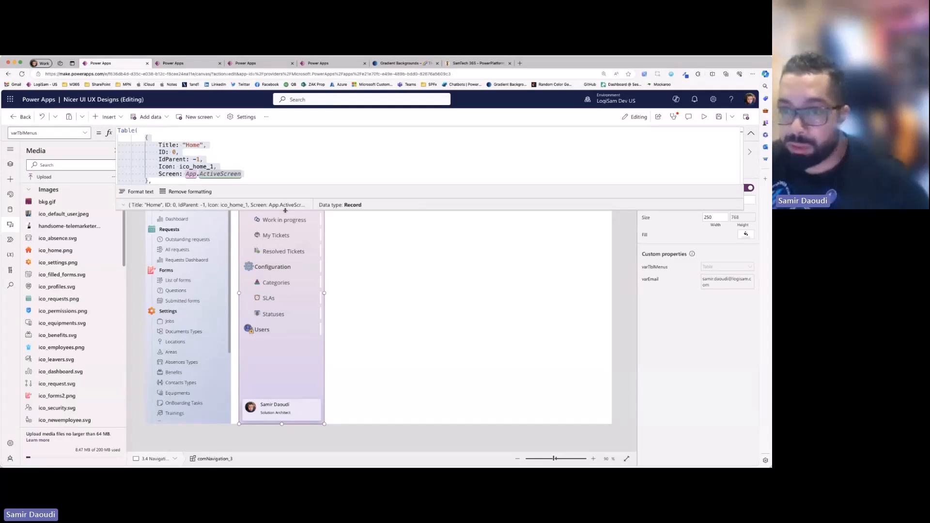
left_click_drag(285, 210, 281, 269)
scroll(247, 174, "down", 5)
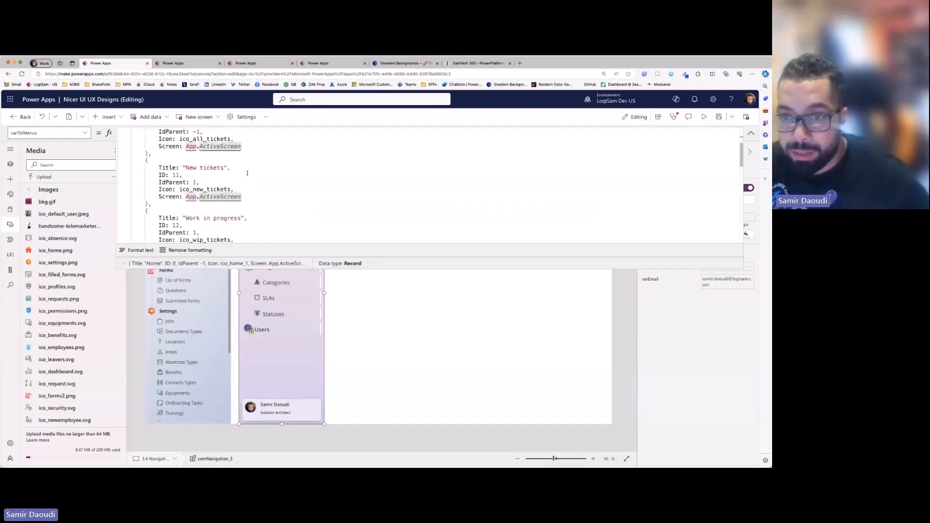
left_click_drag(272, 269, 278, 234)
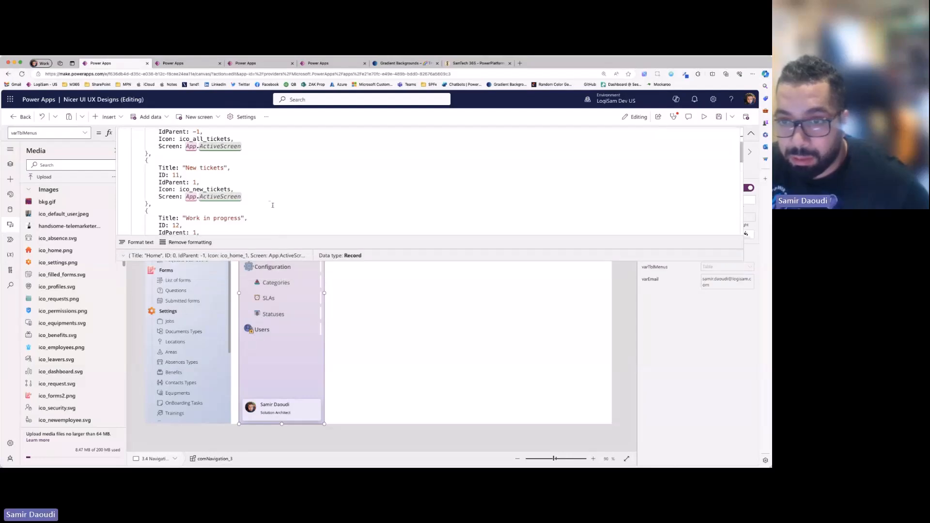
- Highlight the Configuration title and ID and the Categories IdParent in varTblMenus to examine their parent-child link, and collapse the formula editor
scroll(262, 203, "down", 12)
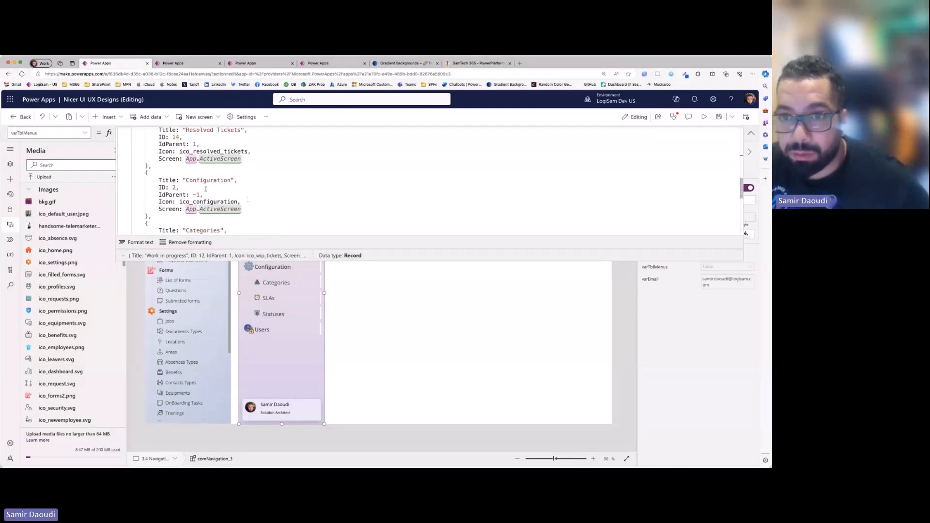
left_click_drag(156, 180, 180, 188)
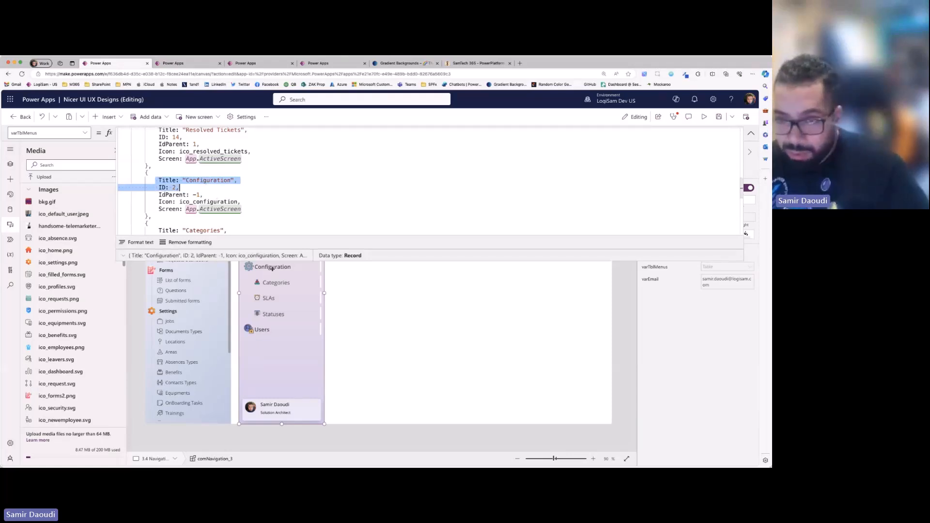
scroll(182, 219, "down", 2)
scroll(181, 219, "down", 2)
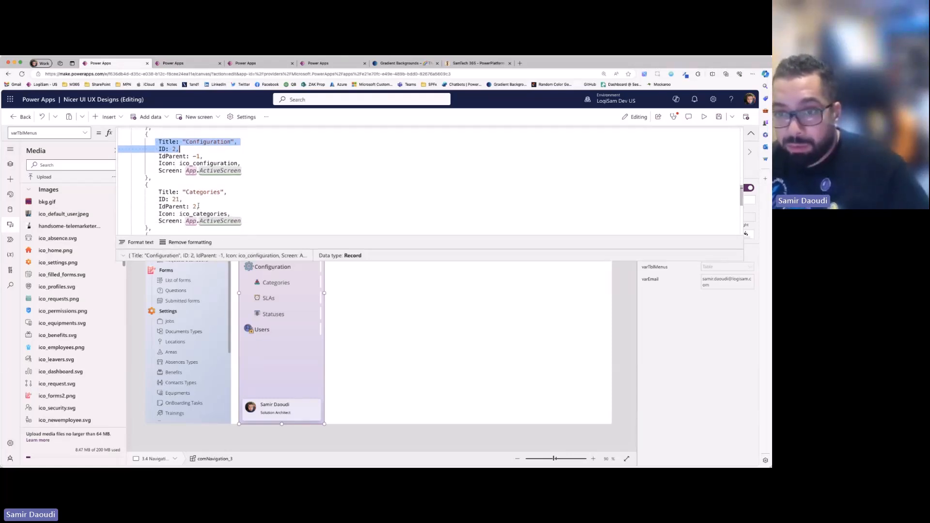
mouse_move(158, 192)
left_mouse_down()
mouse_move(193, 200)
mouse_move(161, 200)
left_mouse_up()
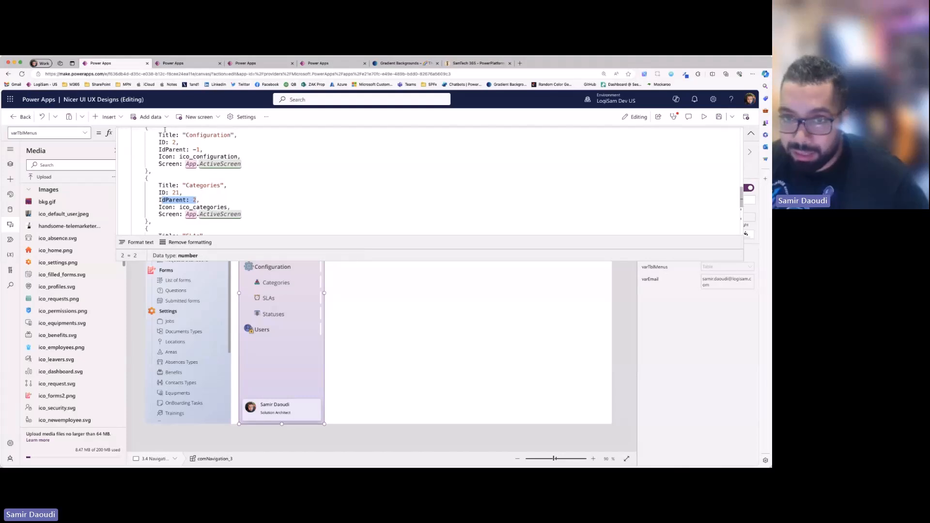
left_click(162, 135)
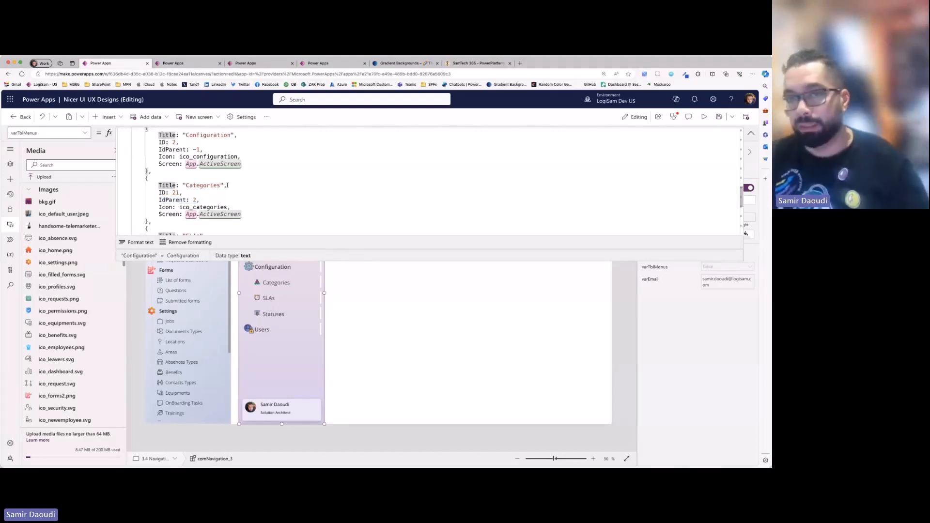
scroll(256, 180, "down", 2)
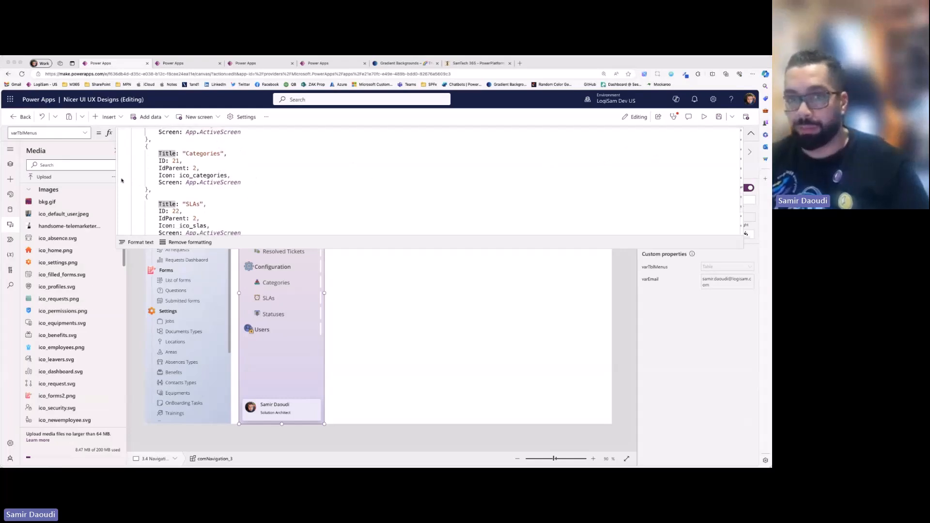
left_click(123, 181)
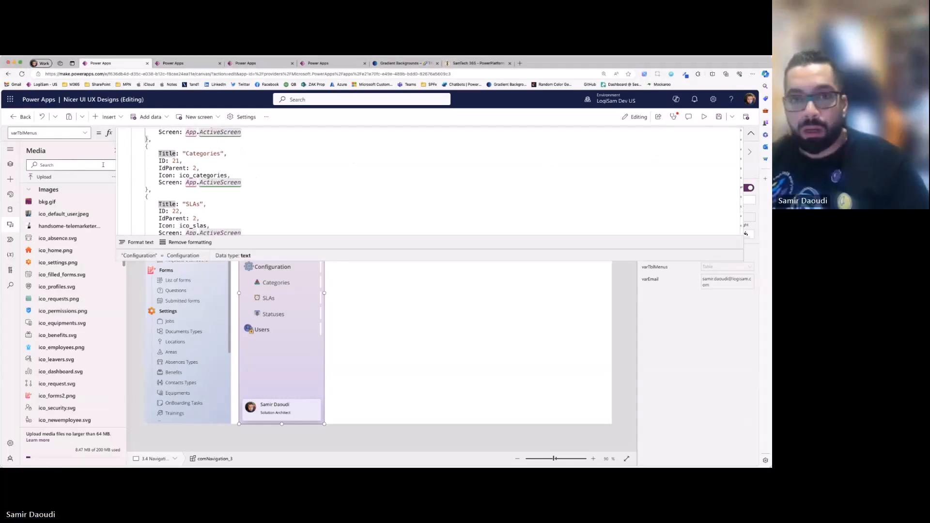
left_click(751, 135)
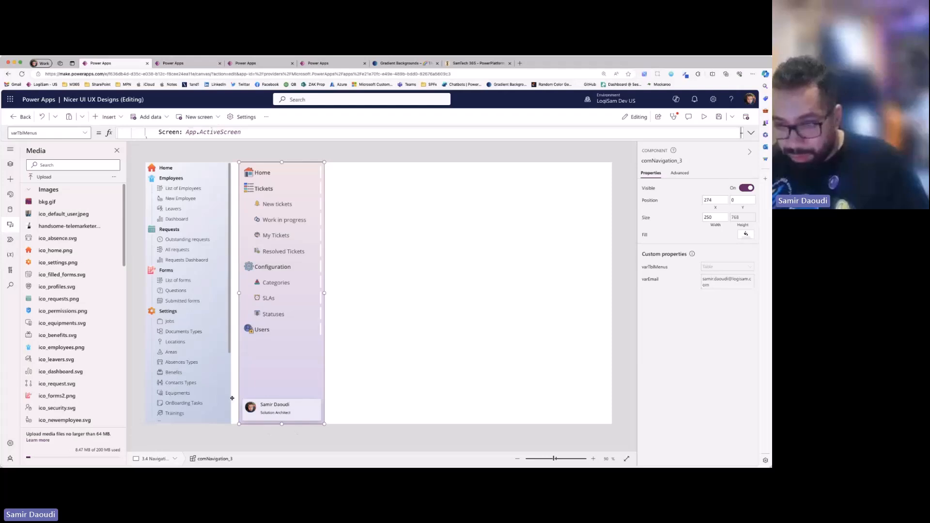
- Switch to the Fixit365 app, restart its preview and open the Home page from the navigation menu
key("ctrl+Tab")
key("ctrl+Tab")
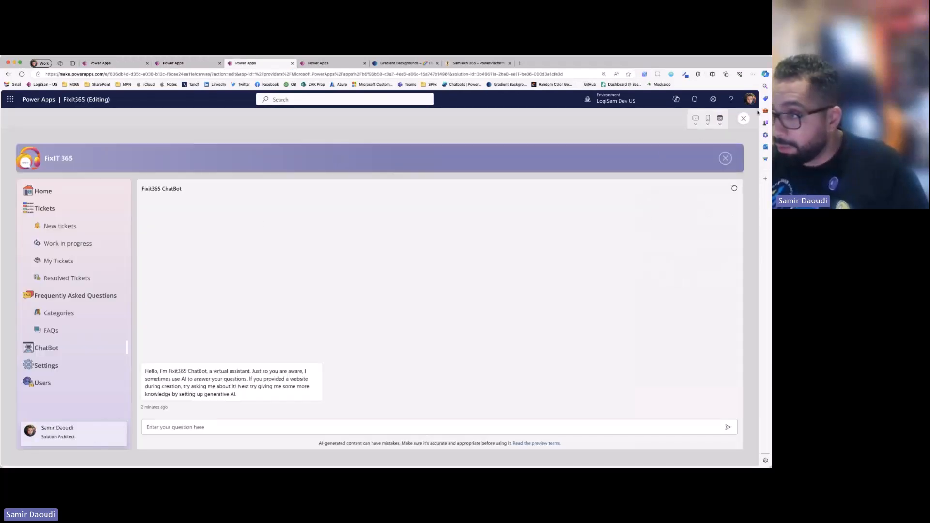
left_click(743, 119)
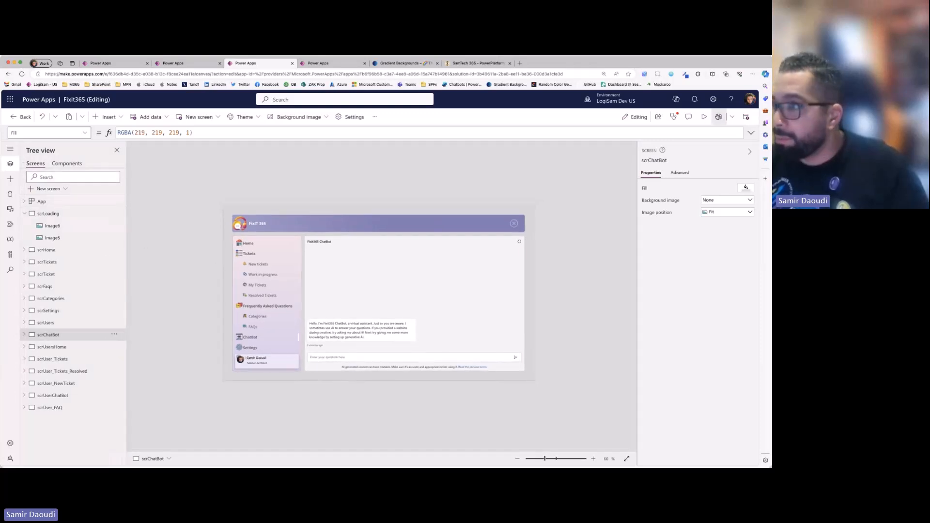
left_click(704, 116)
left_click(44, 194)
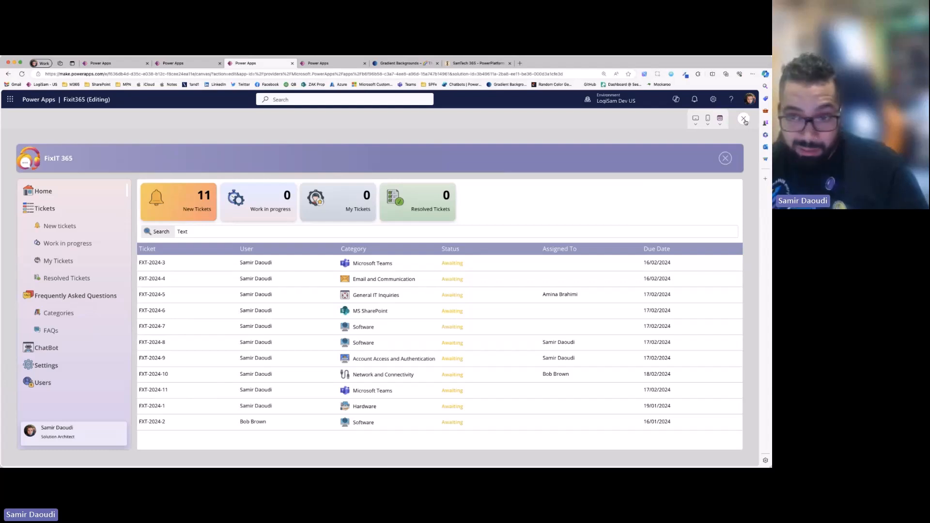
- Open the Network and Connectivity ticket and examine its Files, Notes and Timeline sections and the agent assignment dialog
left_click(260, 374)
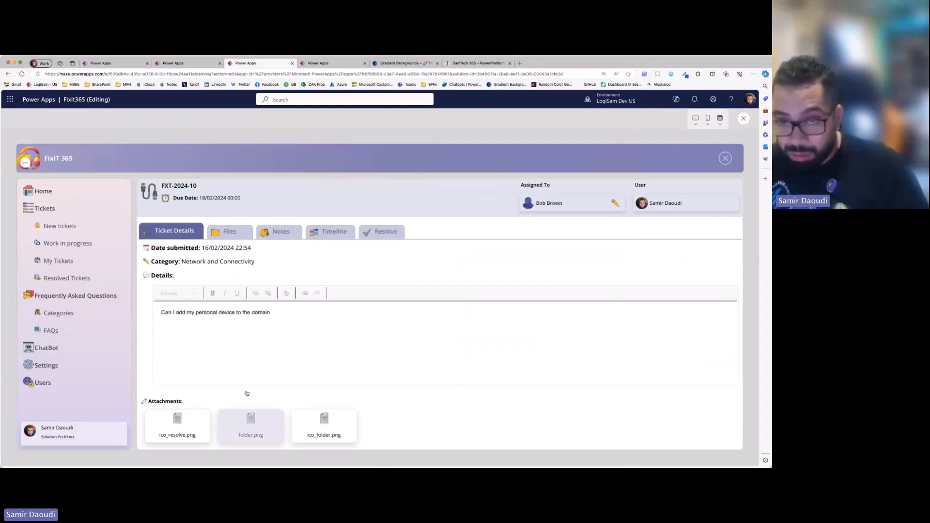
left_click(229, 231)
left_click(282, 231)
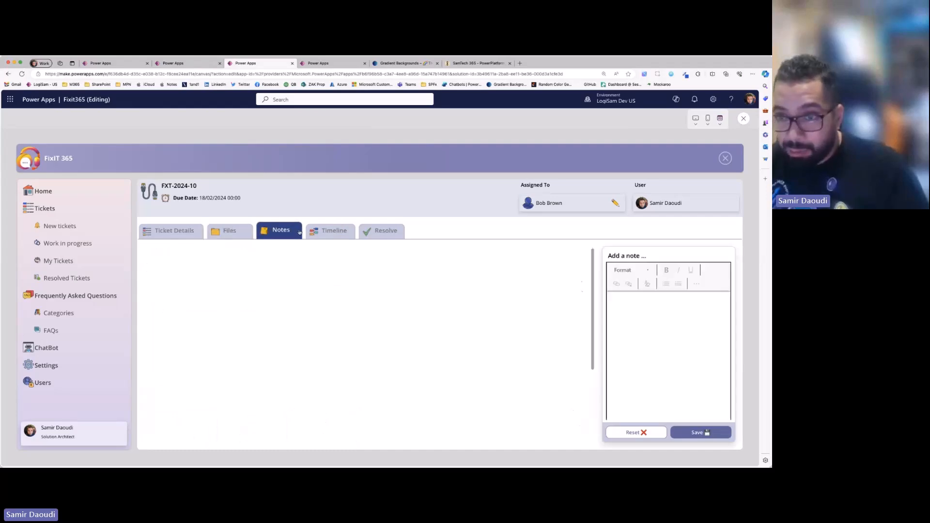
left_click(339, 233)
scroll(180, 281, "down", 1)
scroll(194, 310, "down", 2)
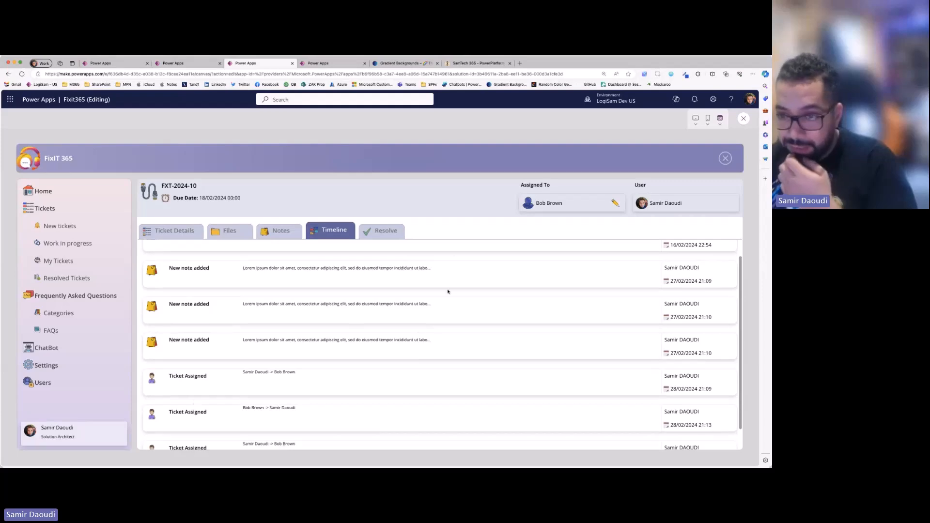
left_click(618, 204)
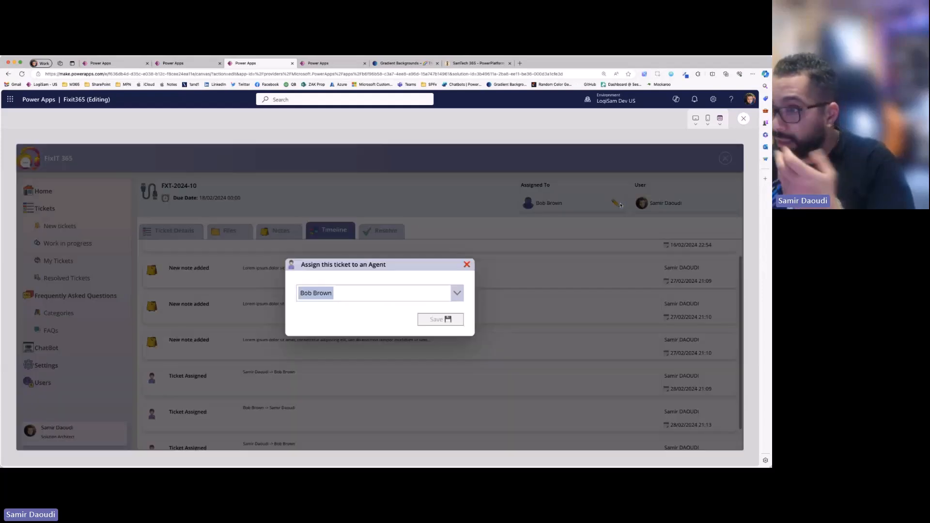
left_click(467, 264)
- Leave the preview, select the scrUser_Tickets screen and preview it to open the New Ticket form
left_click(744, 119)
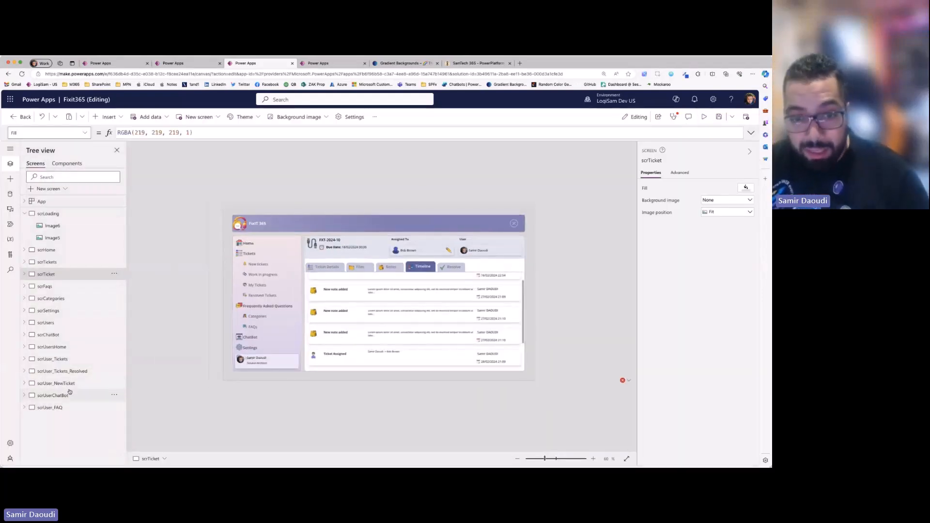
left_click(63, 395)
left_click(63, 347)
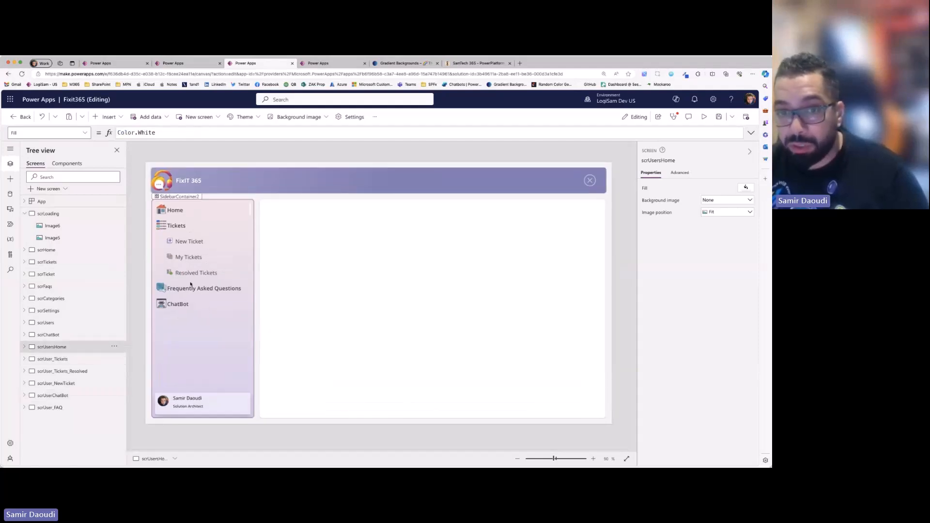
left_click(704, 117)
left_click(50, 217)
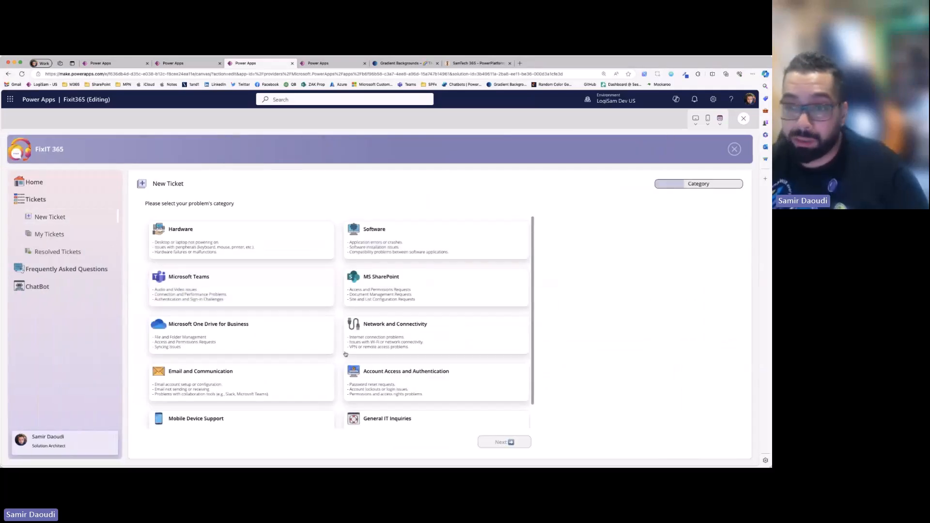
- Choose the Microsoft One Drive for Business category for the new ticket and fill its Details with placeholder text
left_click(282, 336)
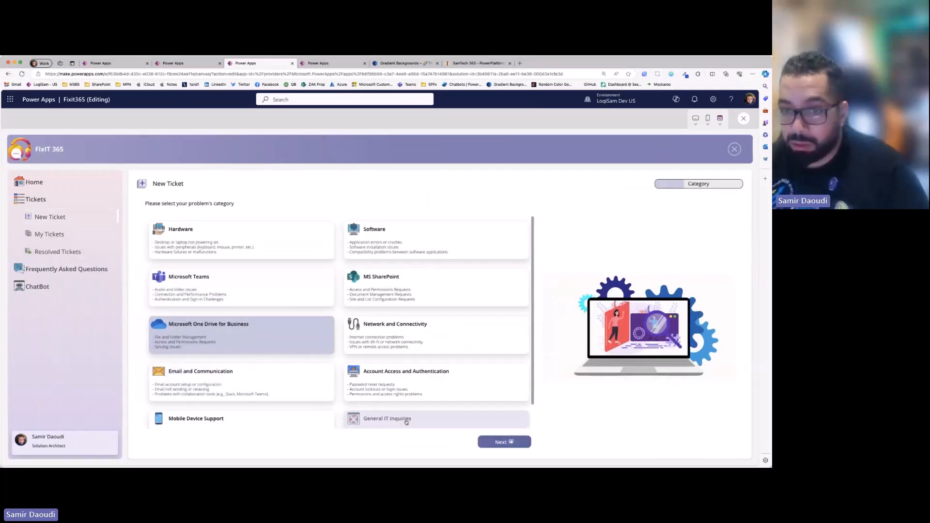
left_click(493, 443)
left_click(278, 334)
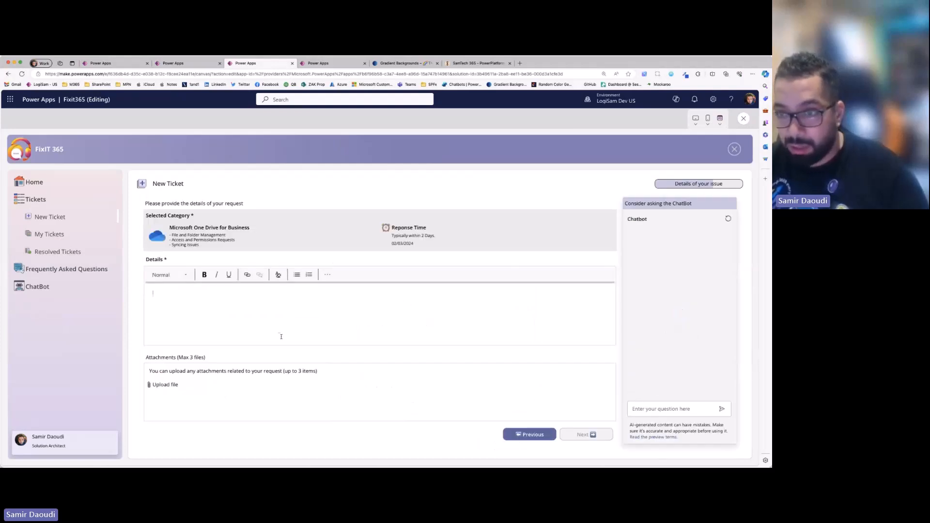
type("fdghdfghdfghdfghdf")
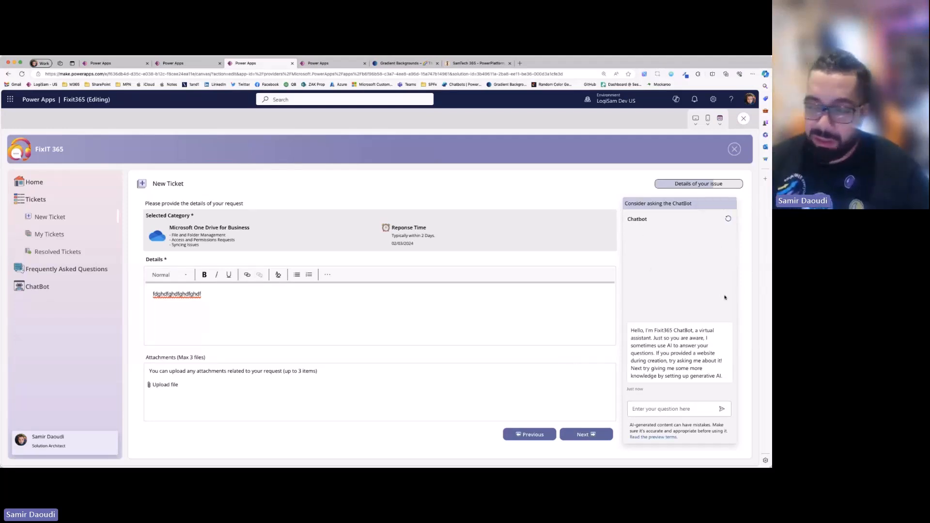
- Ask the ticket form's chatbot "how do I share a file from one drive" and read its answer from the start
left_click(671, 409)
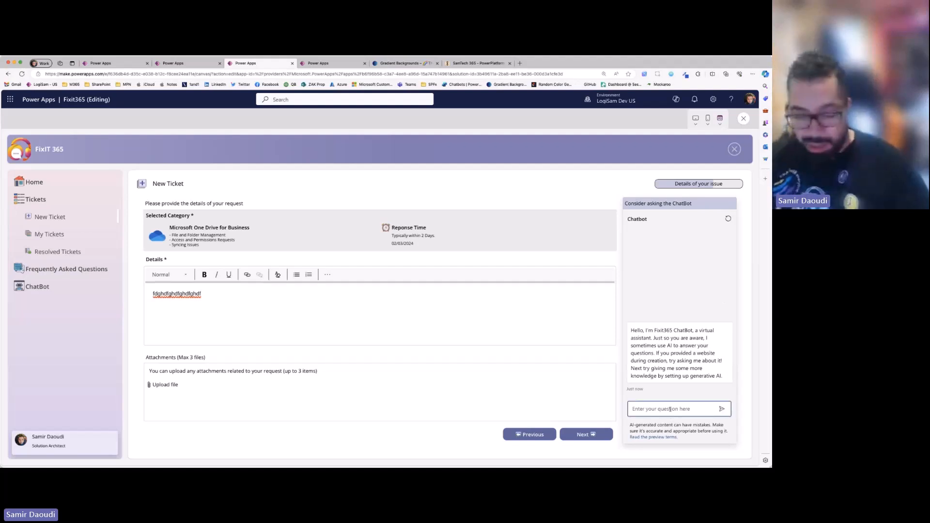
type("how do")
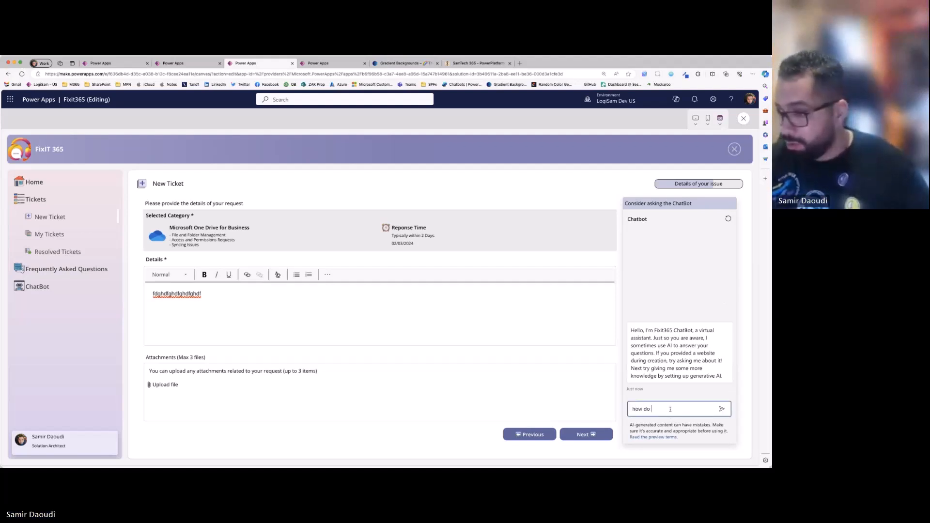
type(" I share a file from one drive")
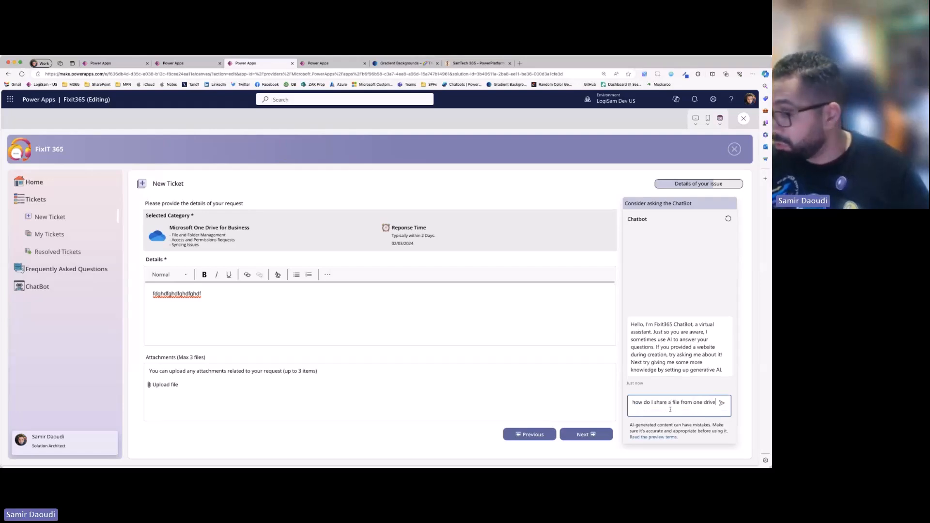
key("Return")
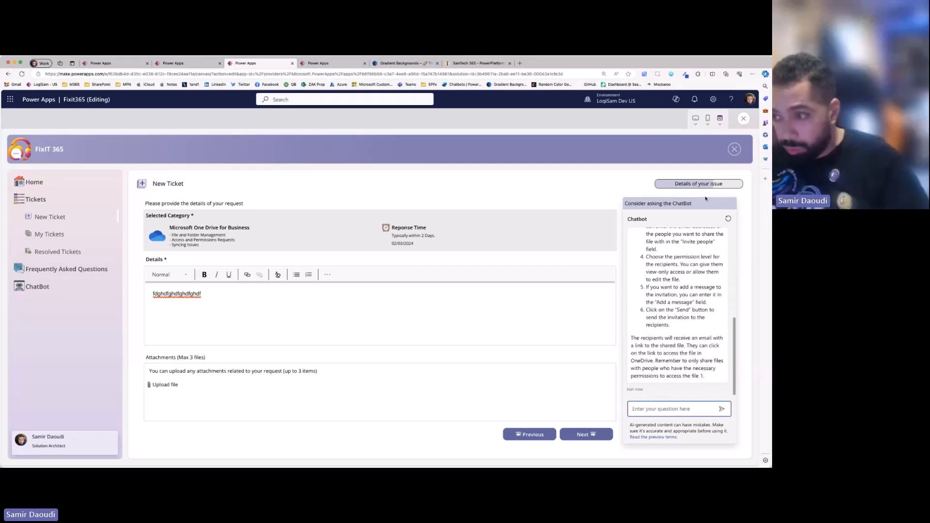
scroll(684, 293, "up", 5)
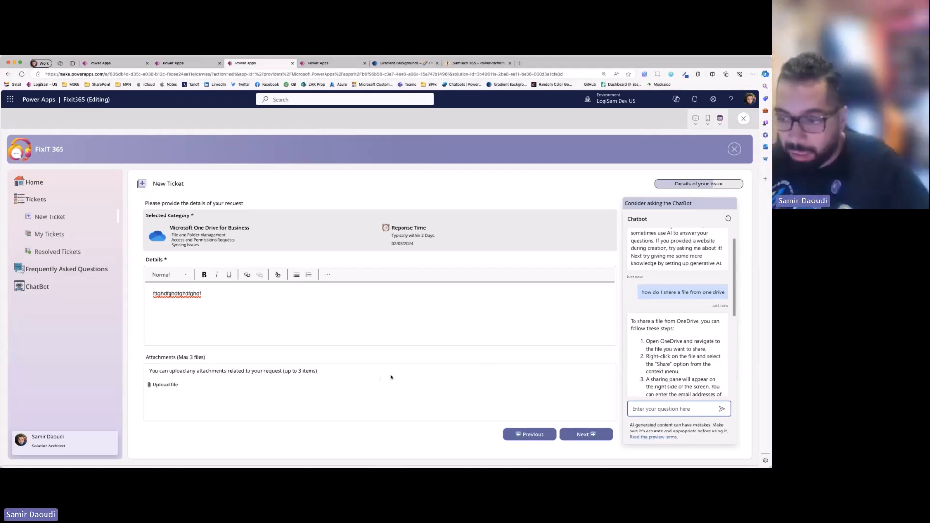
- View My Tickets, leave the preview and show the varTblMenus formula of comNavigation_2 in the enlarged formula editor
left_click(53, 234)
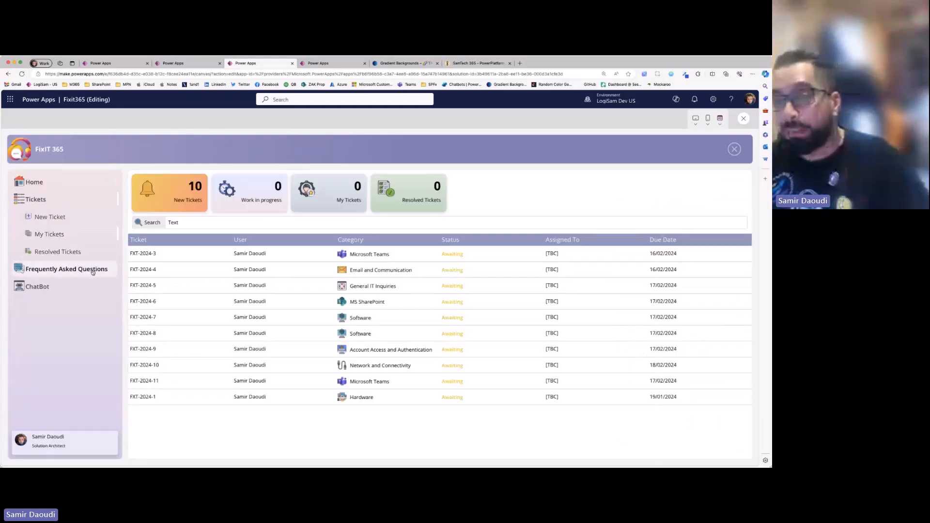
left_click(744, 118)
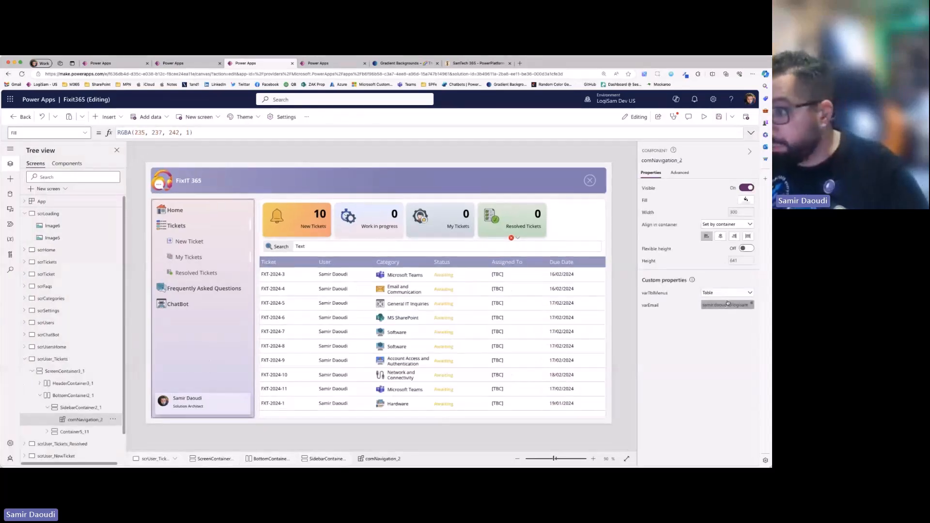
left_click(728, 293)
left_click(751, 134)
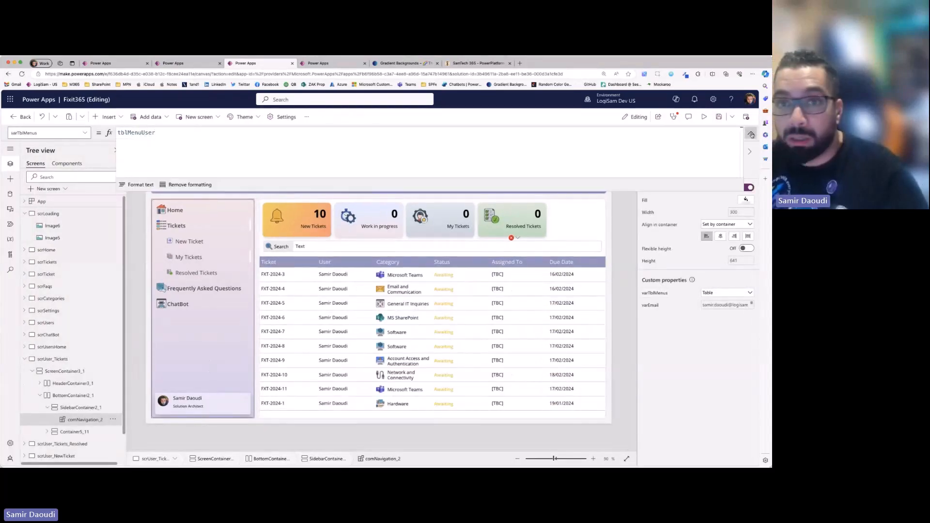
key("ctrl+a")
- Show the varTblMenus formula of the comNavigation_4 menu component on the scrHome screen
left_click(49, 251)
left_click(208, 361)
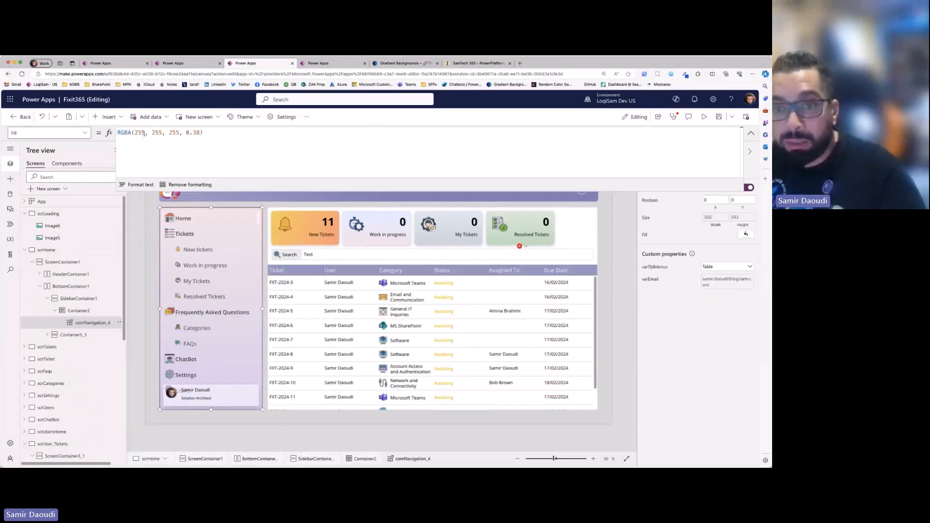
left_click(720, 281)
left_click(663, 268)
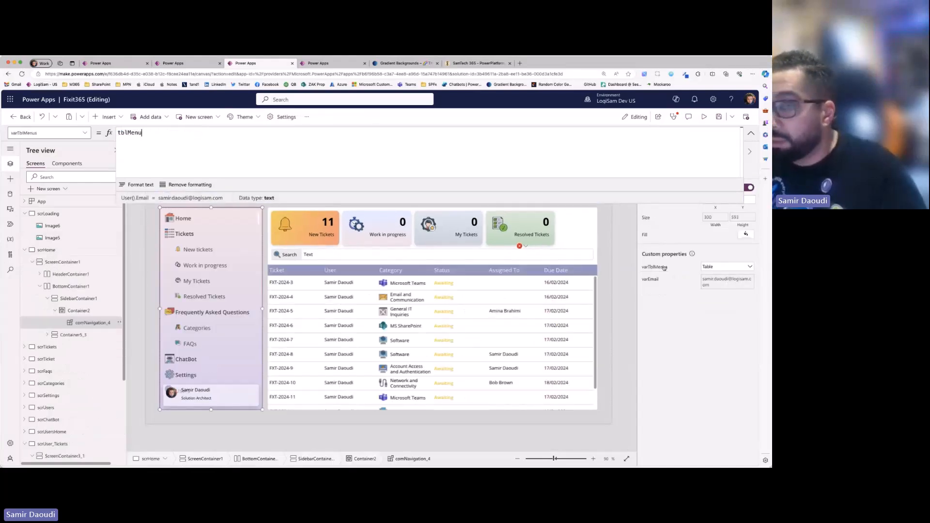
- Review the tblMenuUser table in the App object's OnStart formula, from its Home entry through to ChatBot, in an enlarged formula editor
left_click(77, 199)
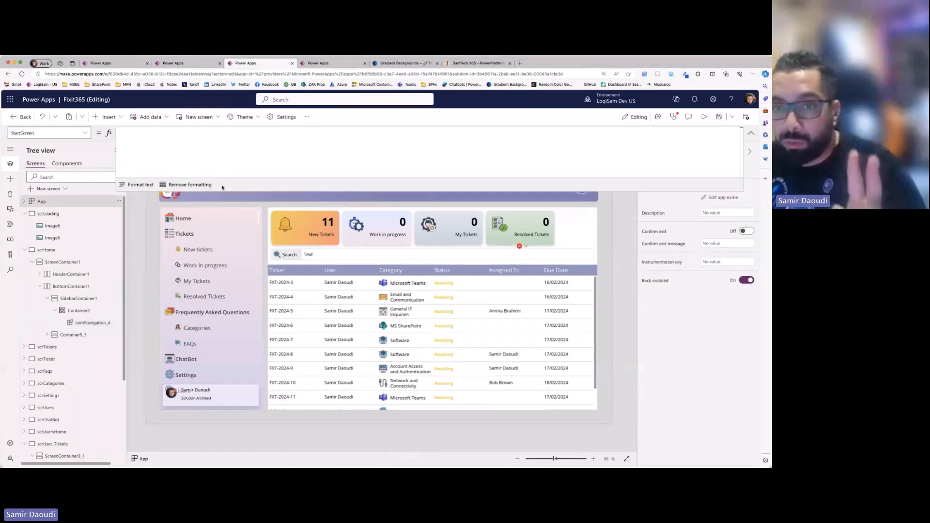
left_click(76, 132)
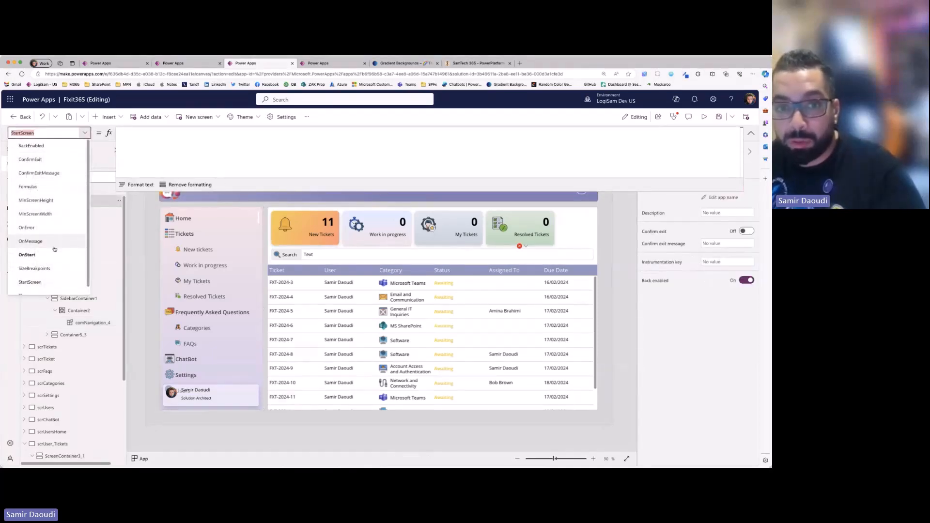
left_click(29, 246)
left_click_drag(267, 189, 259, 333)
scroll(218, 218, "down", 5)
scroll(198, 192, "down", 10)
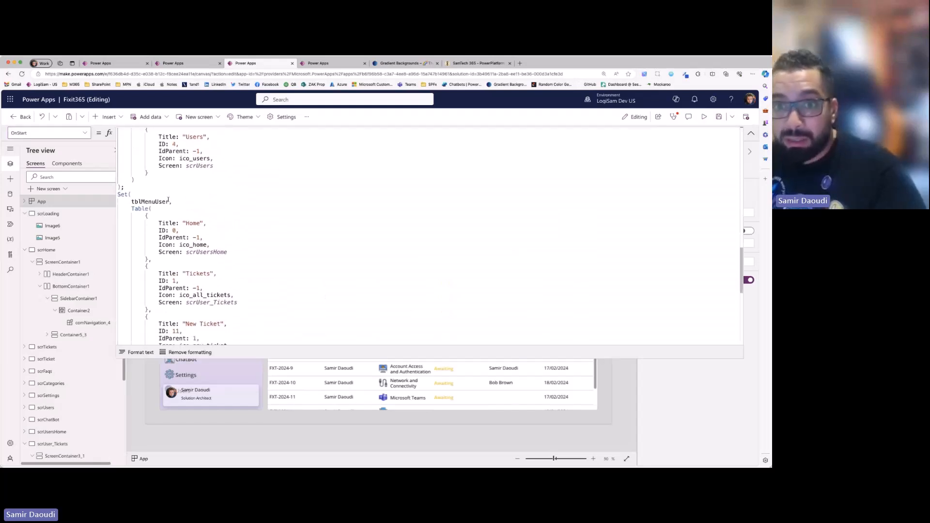
left_click(138, 201)
scroll(234, 269, "down", 5)
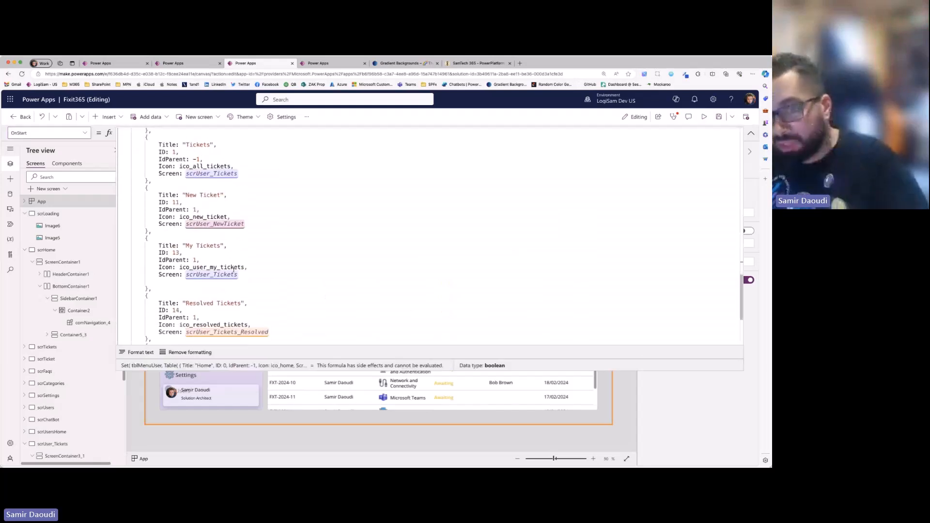
scroll(233, 269, "down", 5)
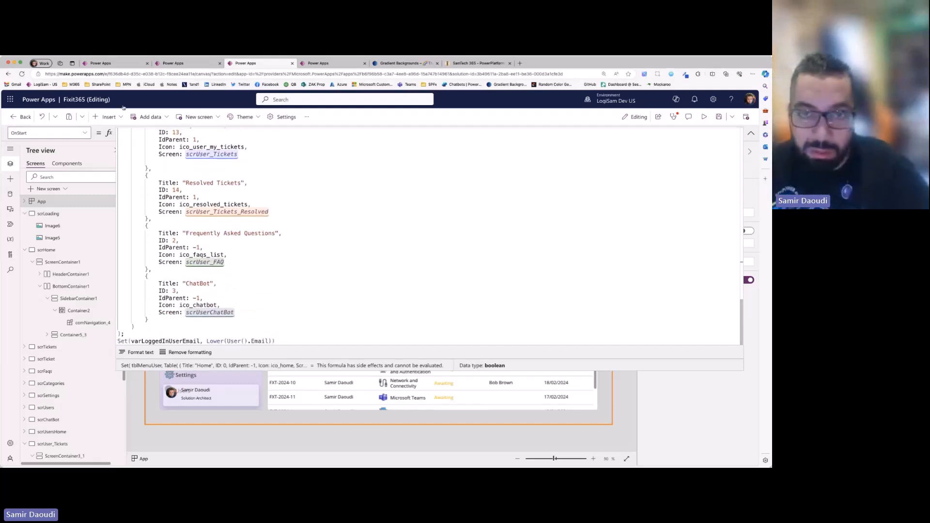
- Switch to the Nicer UI UX Designs app and check the Items and Height formulas of Gallery2 in the comNavigation_2 component
left_click(122, 65)
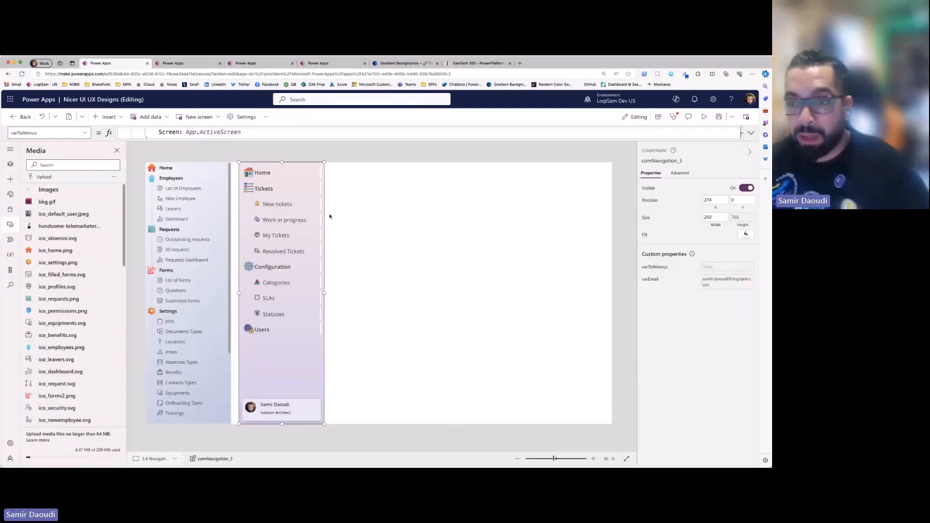
left_click(10, 165)
left_click(67, 164)
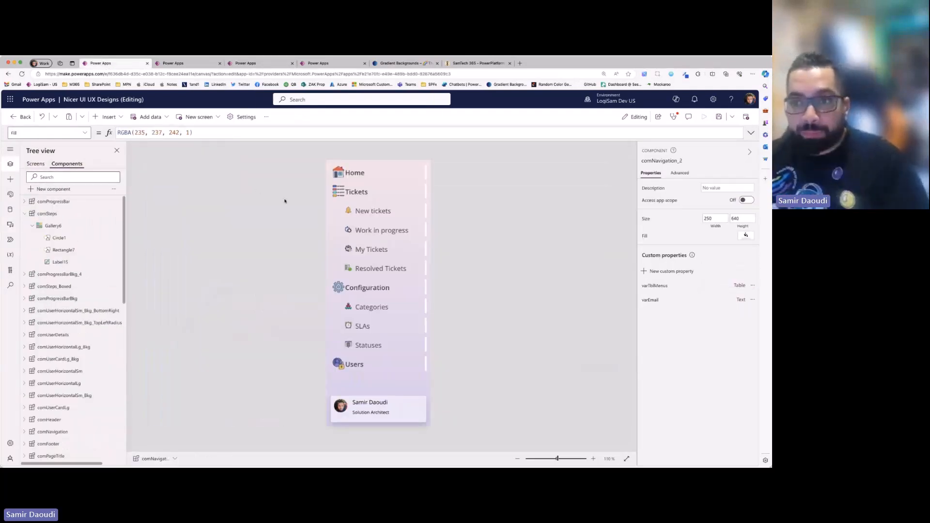
left_click(339, 165)
scroll(29, 322, "down", 4)
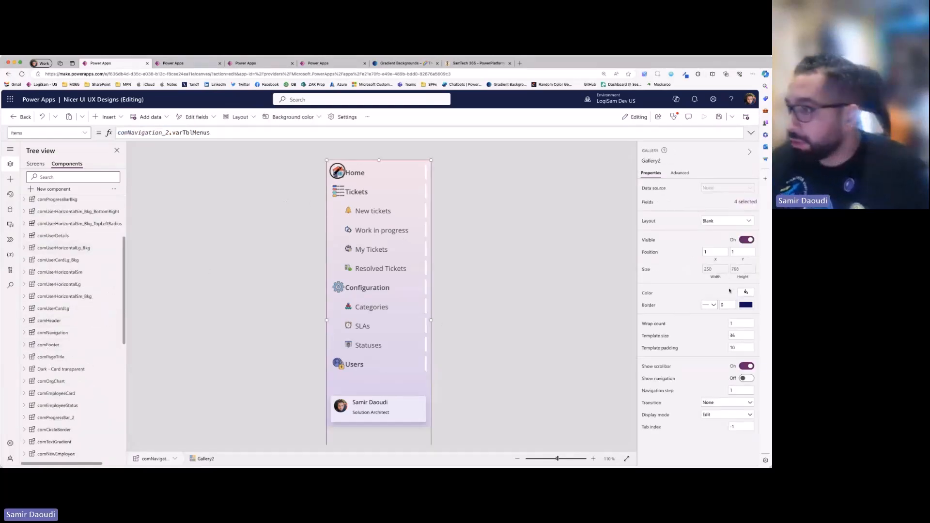
left_click(741, 269)
scroll(72, 359, "down", 3)
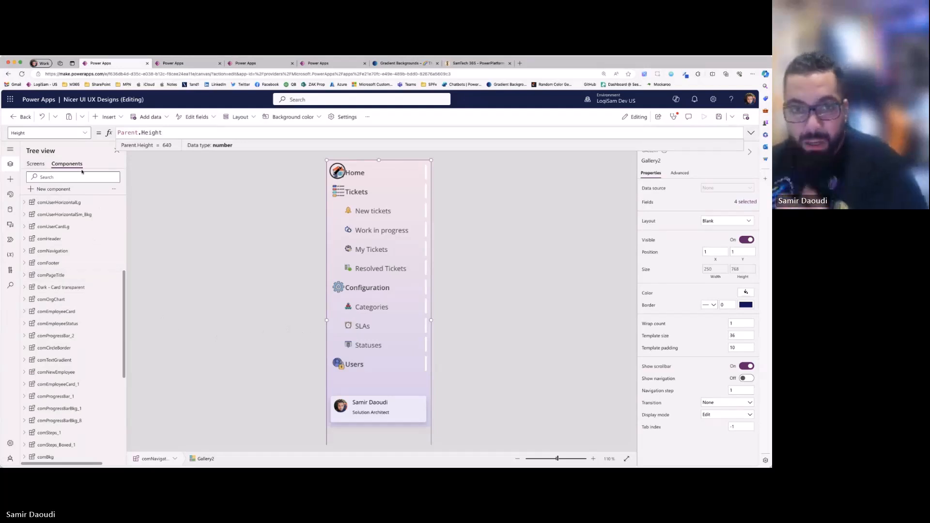
- Locate comNavigation_2 in the component list and inspect the Container1_3 element inside its Gallery2
left_click(39, 165)
left_click(69, 164)
scroll(110, 290, "down", 3)
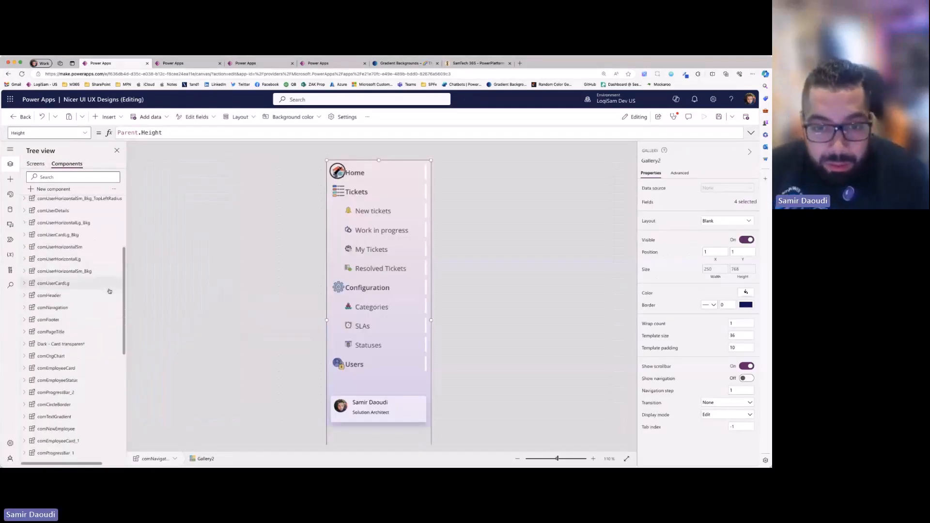
scroll(110, 290, "down", 5)
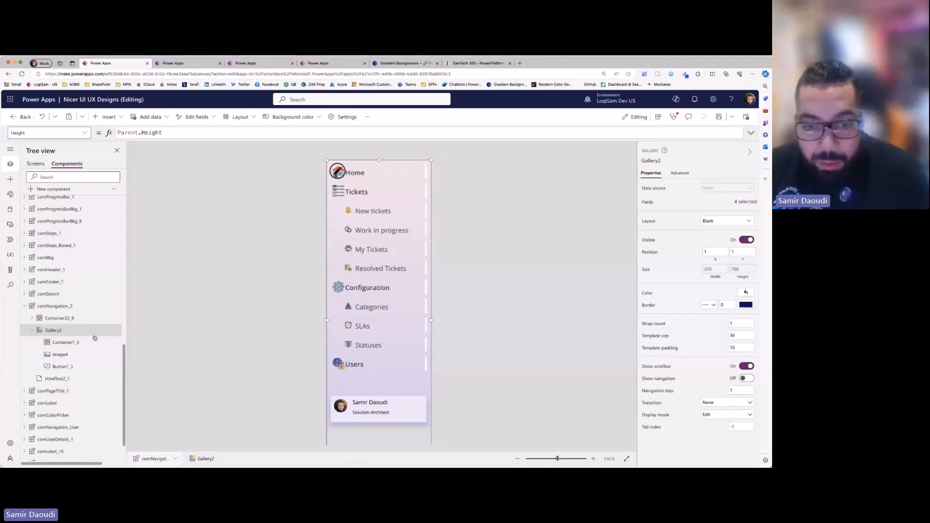
left_click(78, 342)
left_click(90, 356)
left_click(72, 343)
left_click(459, 176)
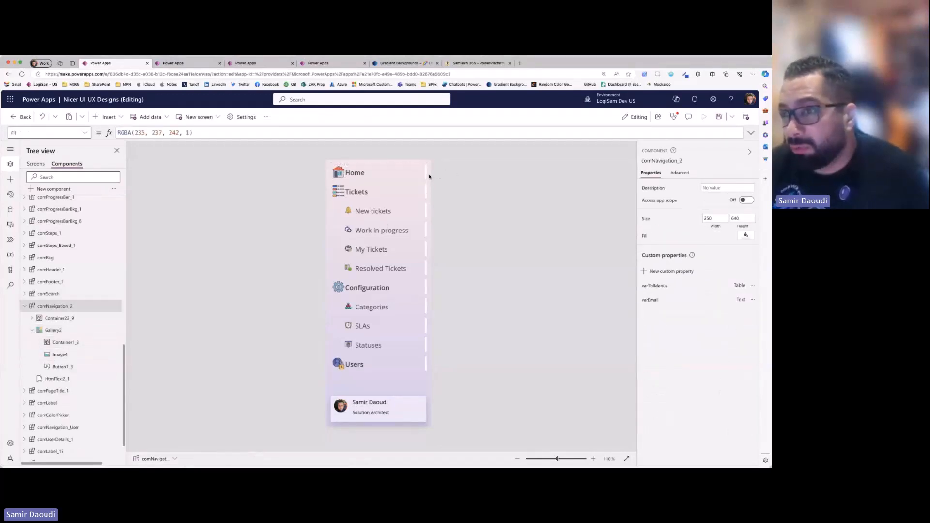
left_click(426, 173)
left_click(54, 343)
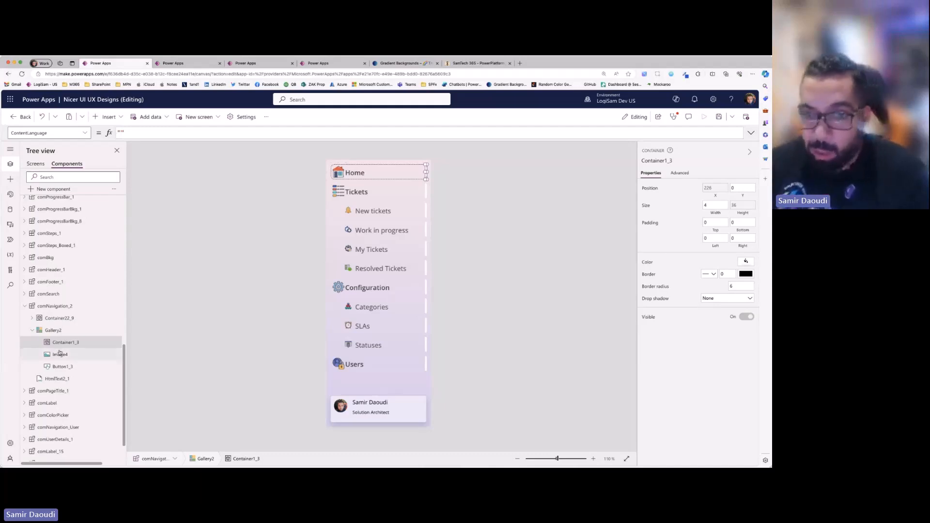
- Check the Image formula of Image4 and the OnSelect formula of Button1_3 inside Gallery2
left_click(59, 354)
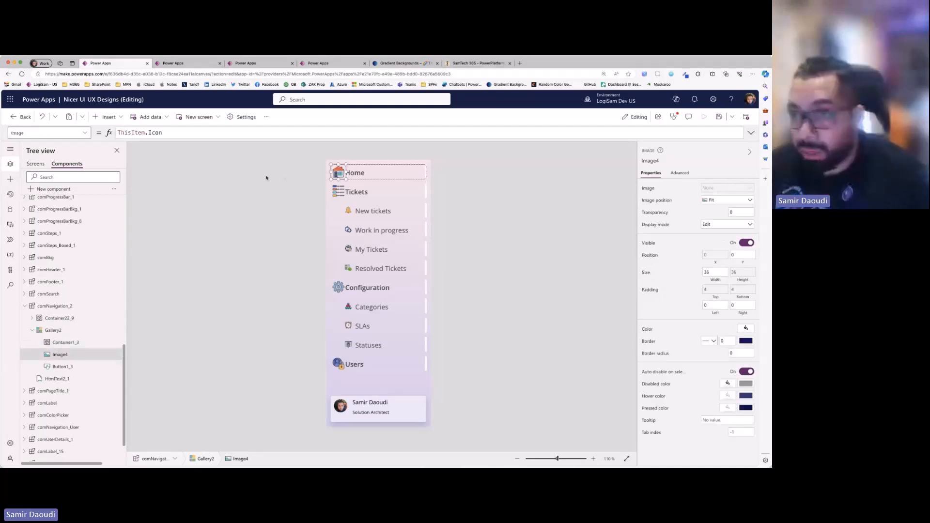
left_click(62, 367)
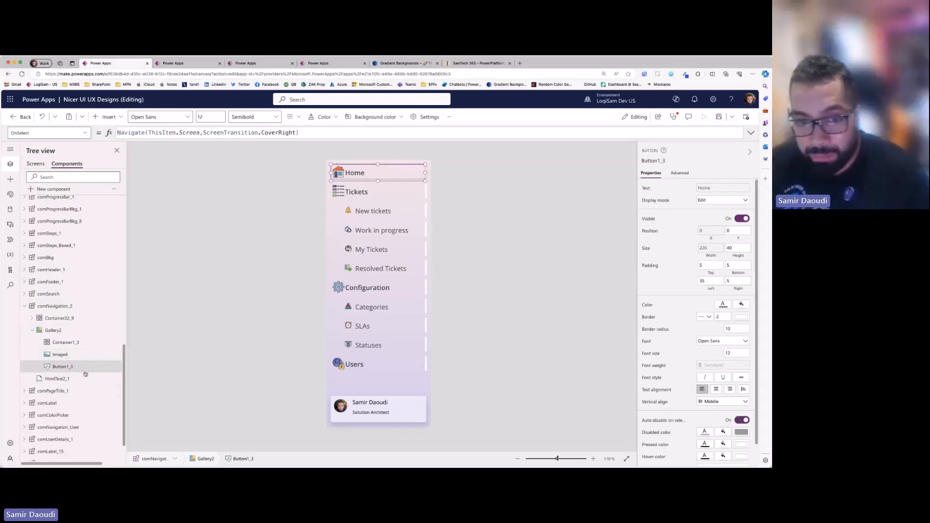
left_click(59, 354)
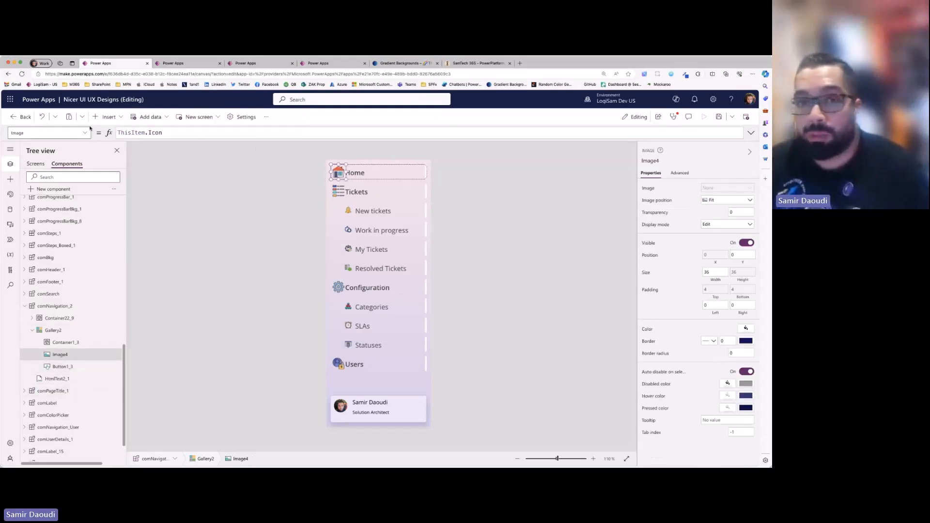
- Preview the 3.4 Navigation Menu screen with its two menu components and return to editing
left_click(36, 164)
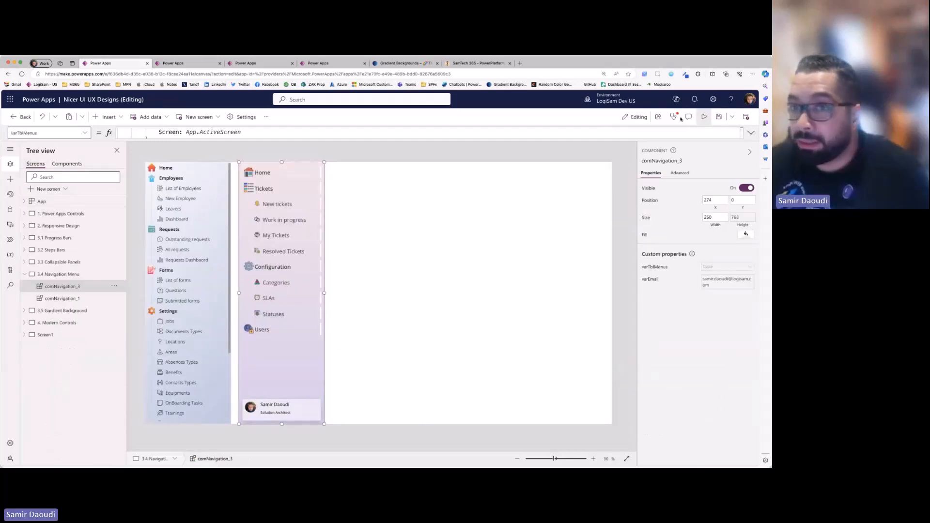
left_click(704, 117)
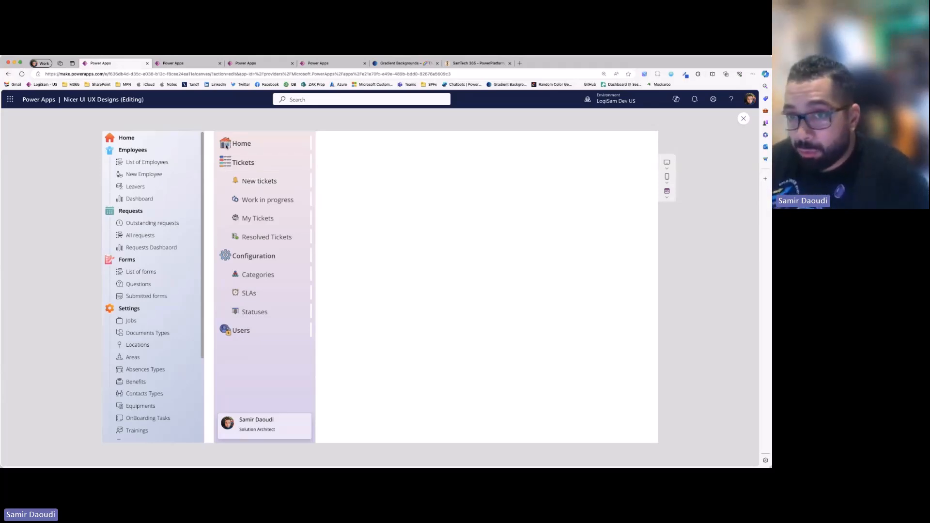
left_click(743, 119)
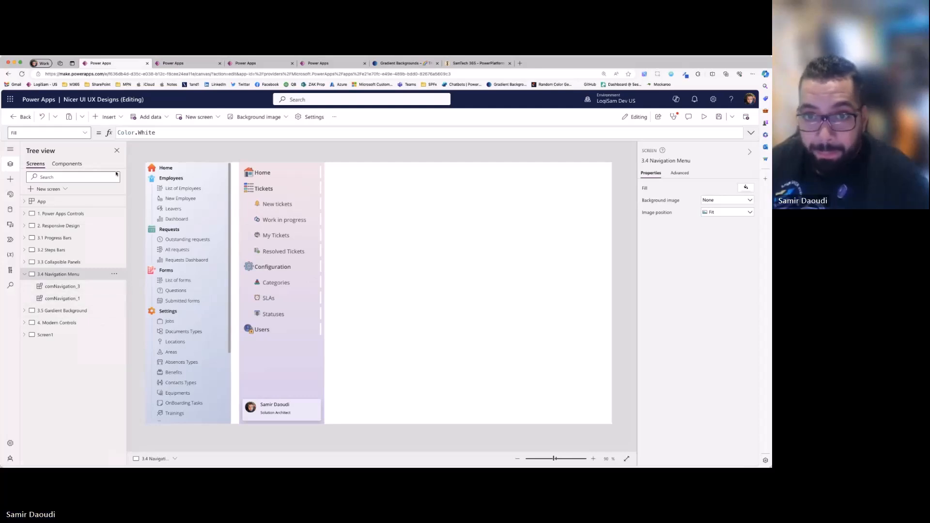
- Show the comNavigation_2 definition again, return to the 3.4 Navigation Menu screen and select comNavigation_1
left_click(67, 164)
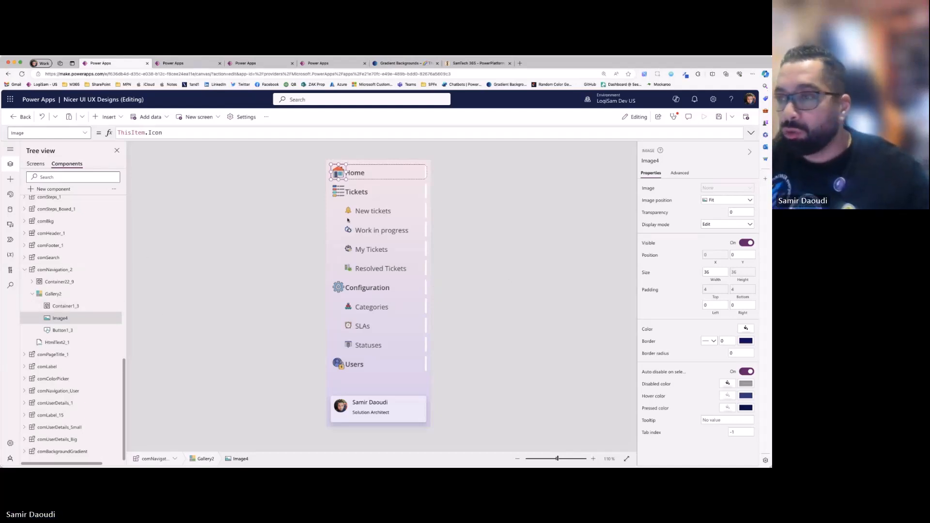
left_click(44, 165)
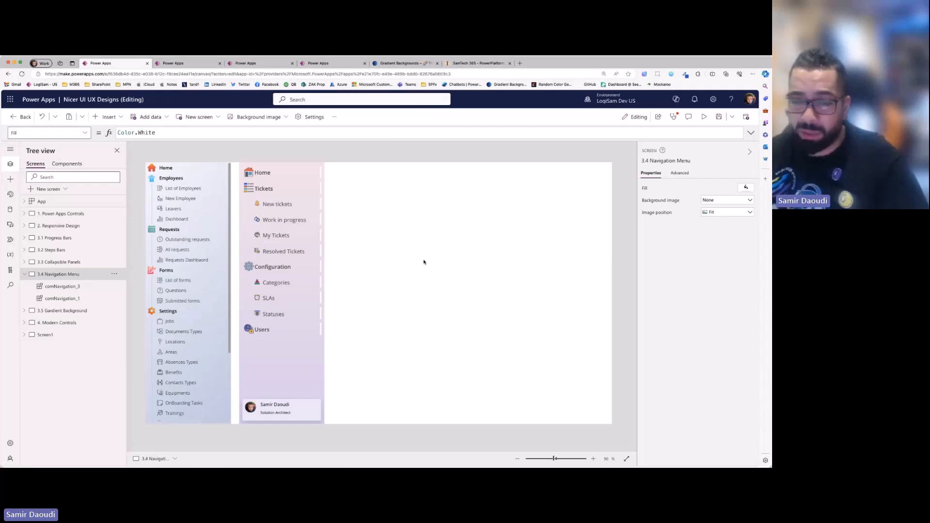
left_click(222, 199)
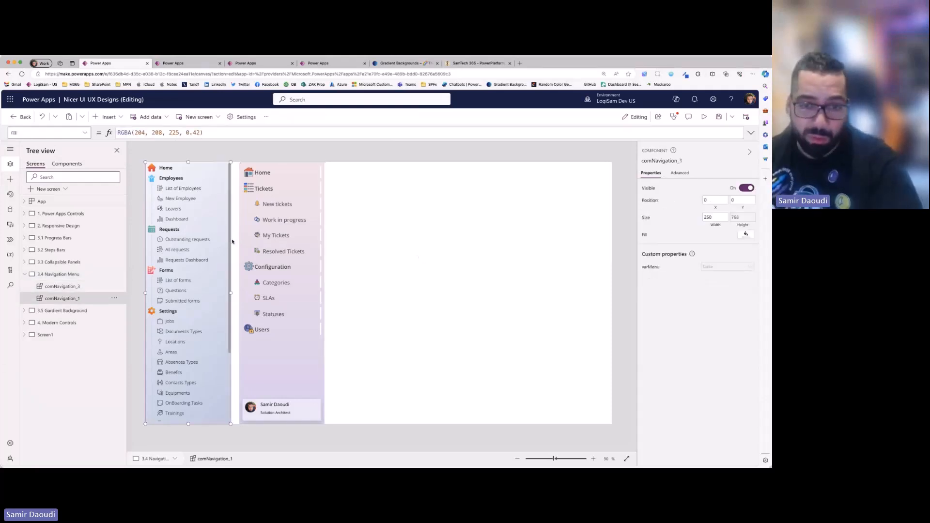
- Open the 3.5 Gardient Background screen and inspect the custom properties of the small horizontal user card
left_click(89, 314)
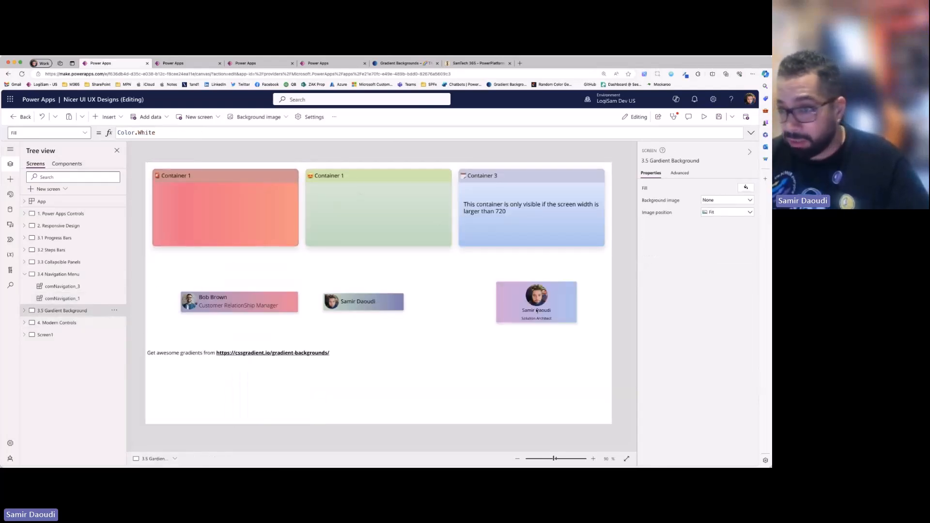
left_click(252, 311)
left_click(426, 316)
left_click(357, 310)
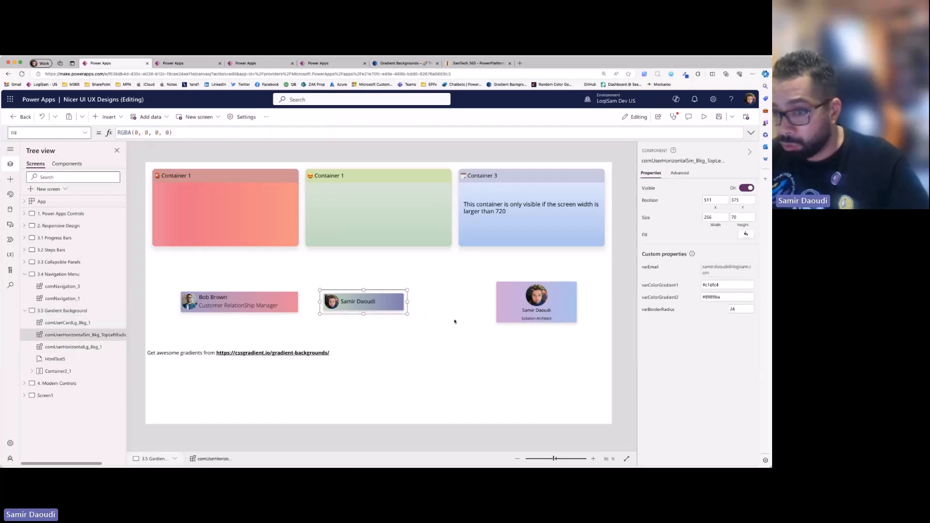
- Set the varEmail property of comUserCardLg_Bkg_1 to another user's e-mail address as quoted text
left_click(578, 316)
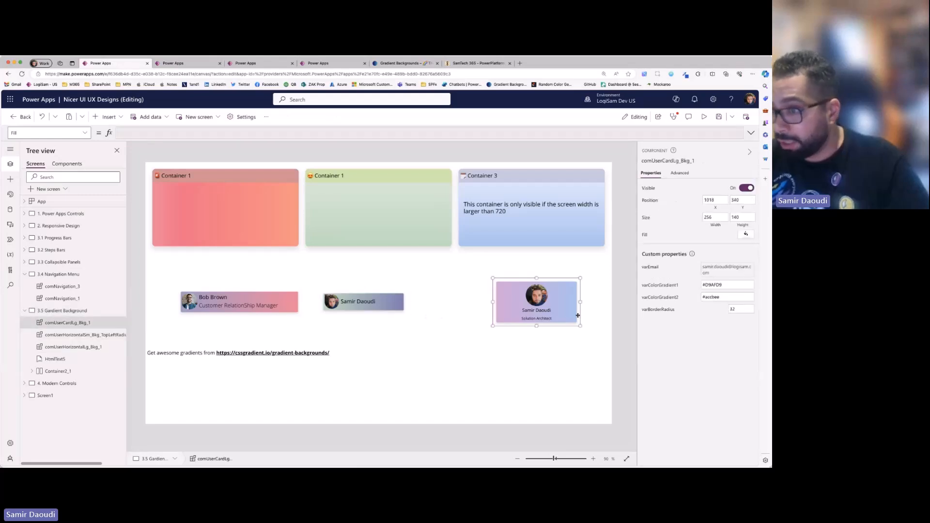
left_click(720, 273)
key("super+a")
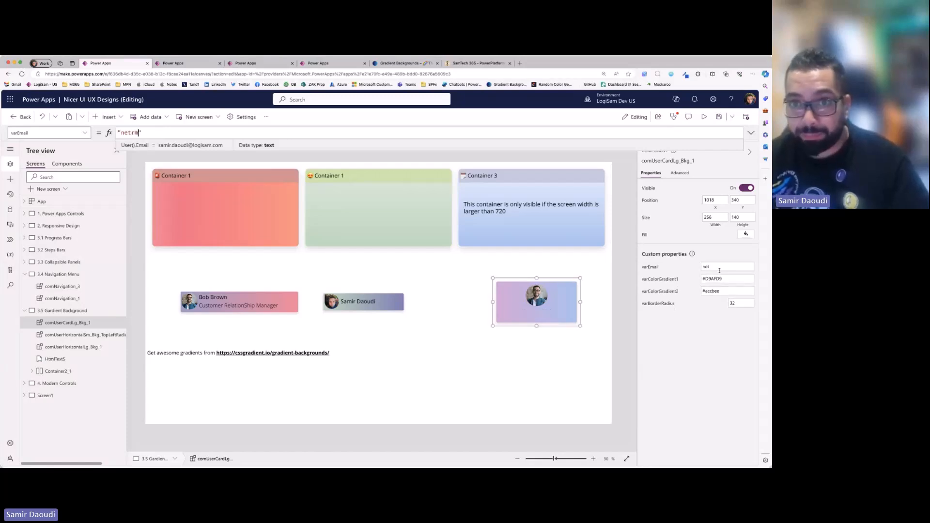
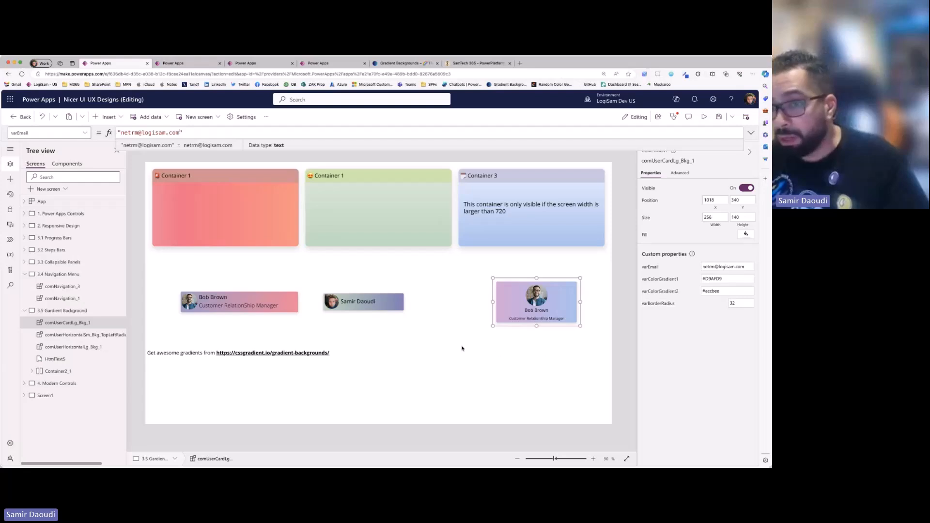
left_click(544, 297)
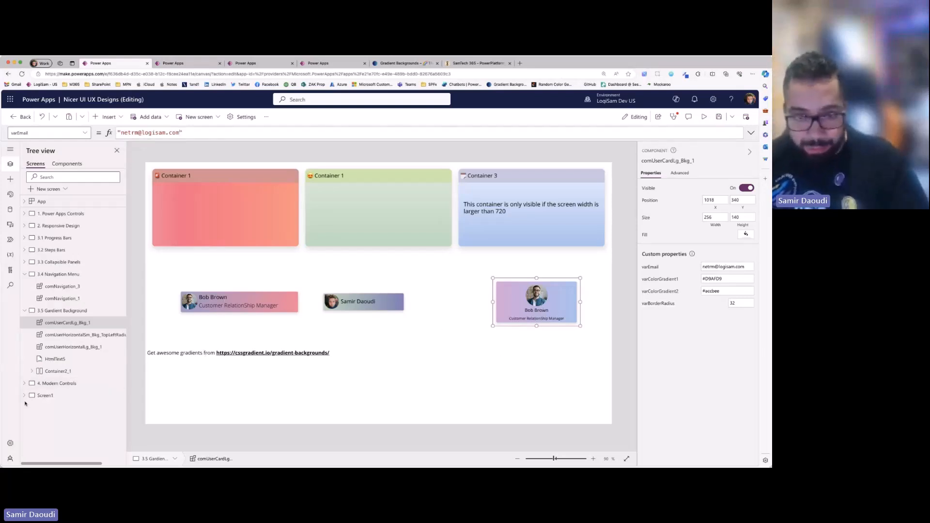
- Open the 4. Modern Controls screen and delete the unconnected Form1 overlapping the table
left_click(54, 385)
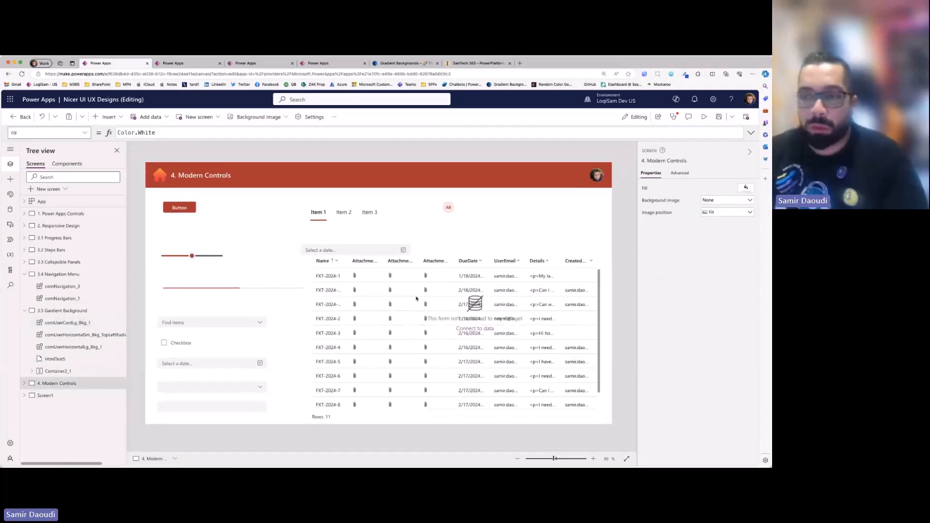
left_click(450, 277)
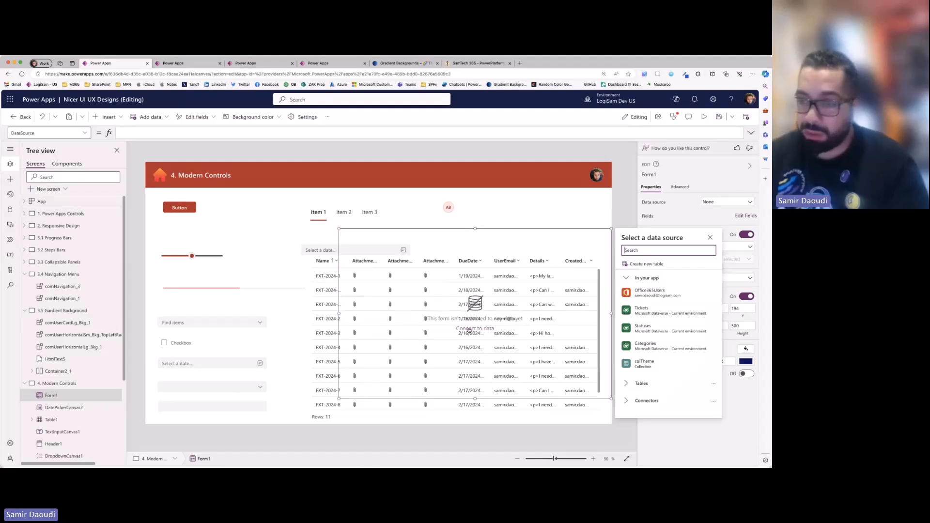
left_click(551, 228)
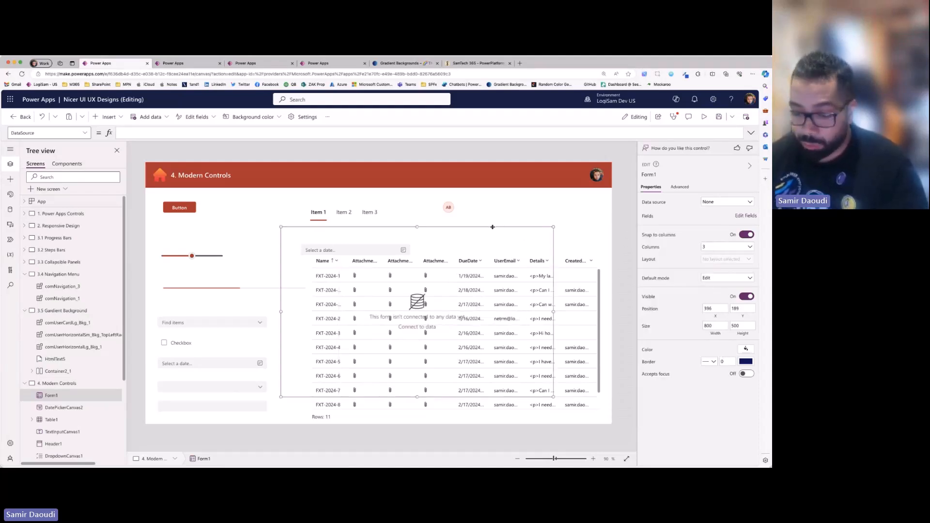
key("Delete")
- Select the modern Button control and preview the 4. Modern Controls screen
left_click(188, 207)
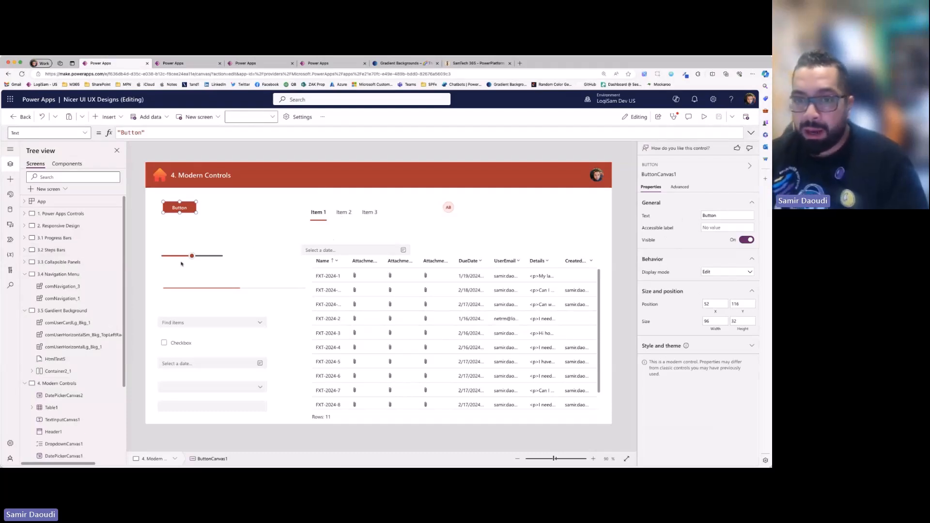
left_click(704, 116)
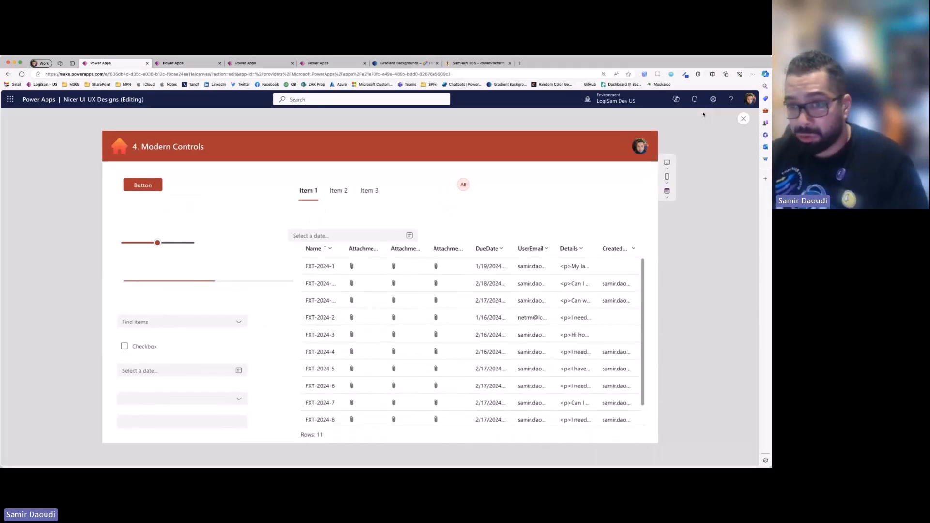
- Show the calendar of the date picker below the checkbox, dismiss it without choosing a date, and leave the preview
left_click(210, 376)
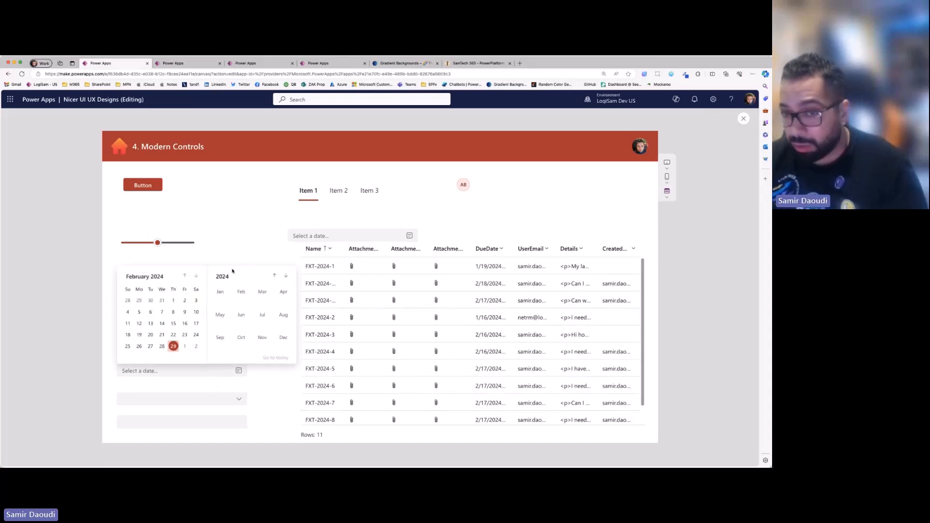
left_click(280, 406)
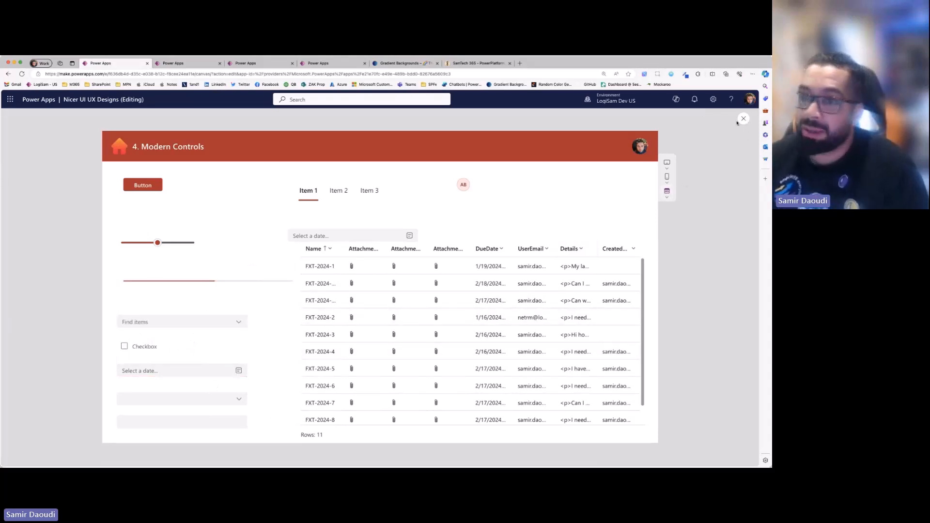
key("Escape")
- Try the Steel, Platinum and Green themes on the modern controls and apply the Power Apps theme
left_click(10, 195)
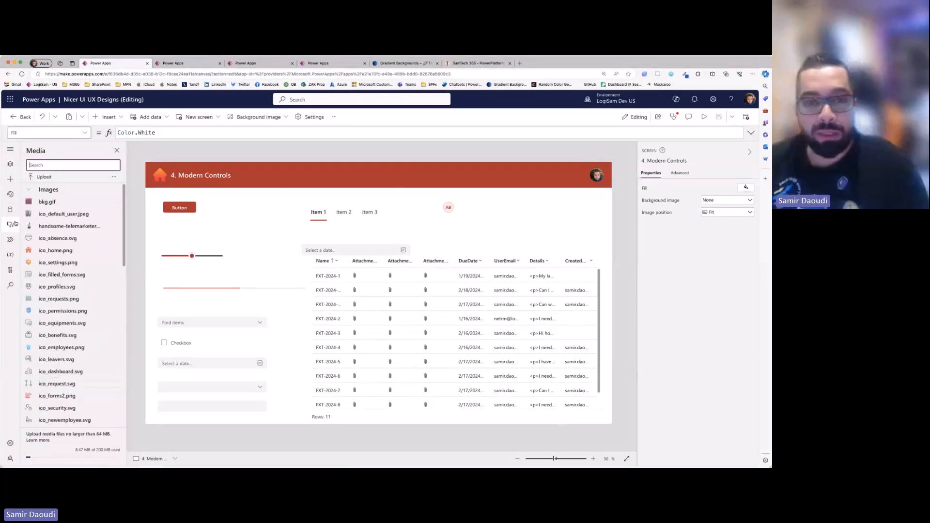
left_click(11, 195)
left_click(95, 252)
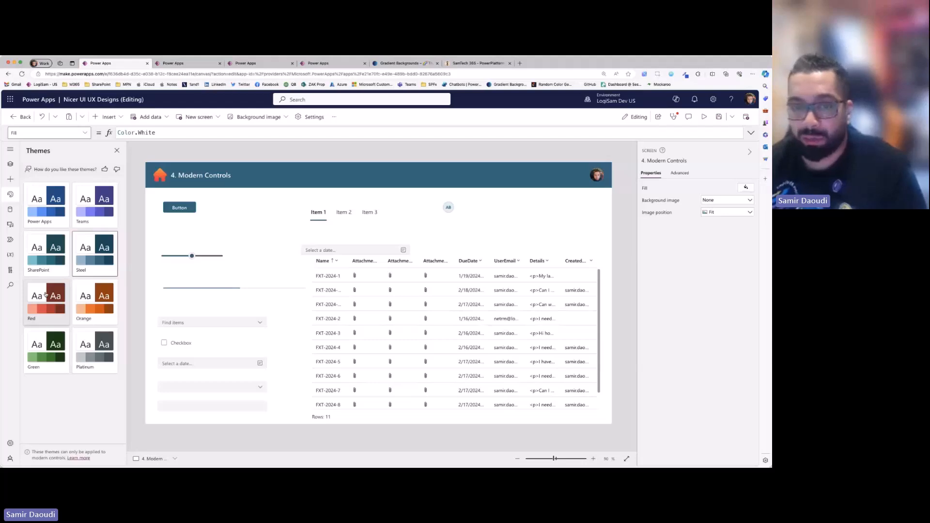
left_click(94, 349)
left_click(46, 349)
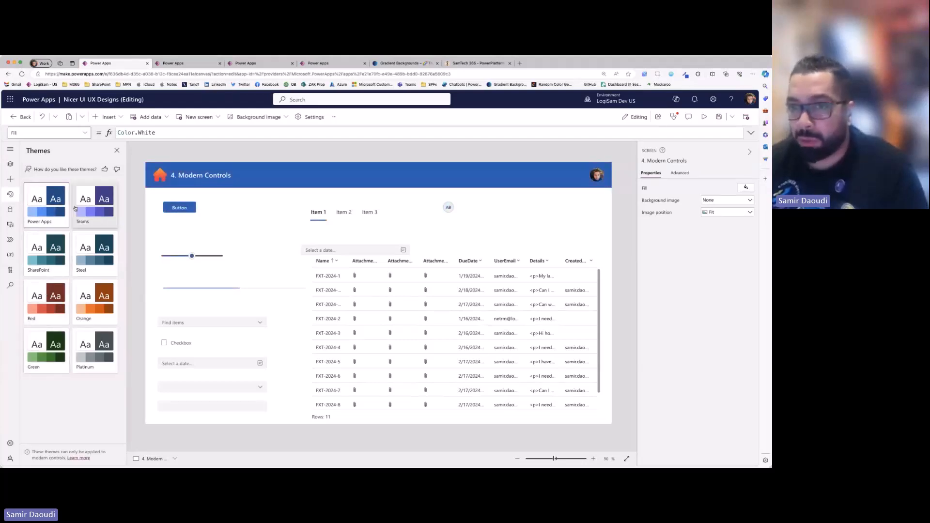
- Preview the screen and test the modern controls: switch the tab list to Item 2, move the slider up slightly, and choose Item 2 in the combo box
left_click(344, 214)
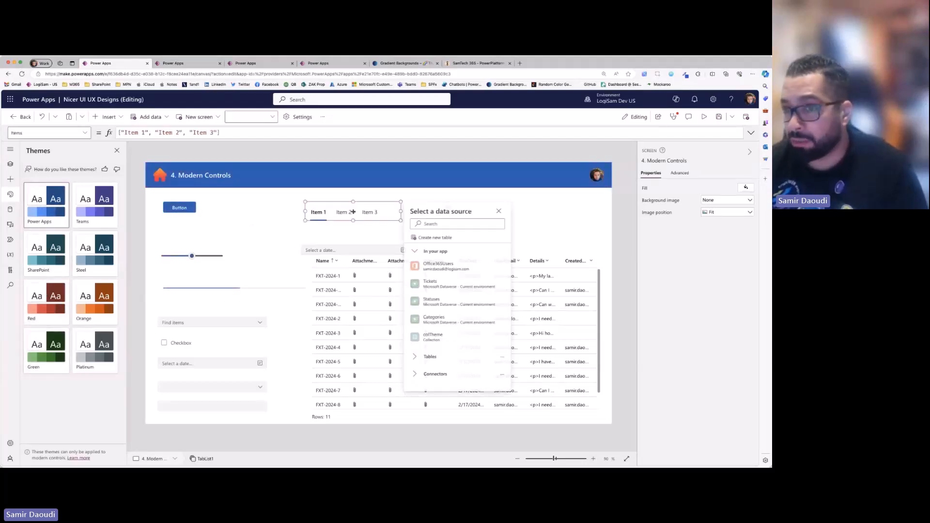
left_click(704, 116)
left_click(340, 190)
left_click_drag(164, 243, 169, 242)
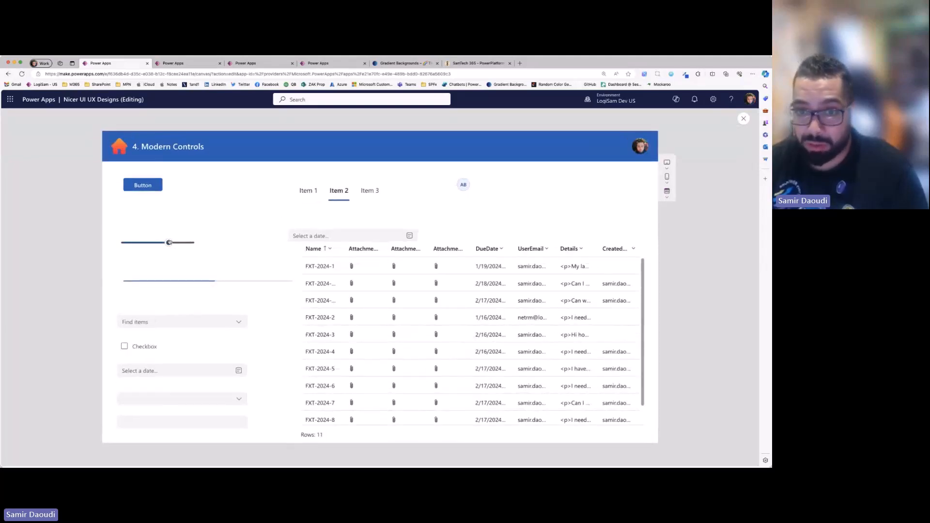
left_click(208, 322)
left_click(208, 348)
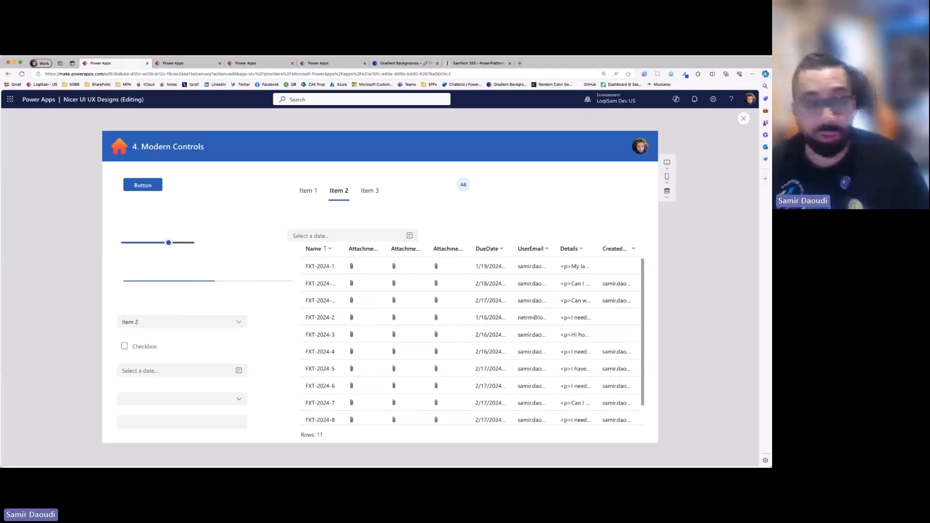
- Switch to the SamTech 365 blog, look through its recent Power Platform posts, and return to the Power Apps preview
left_click(459, 66)
scroll(319, 280, "down", 10)
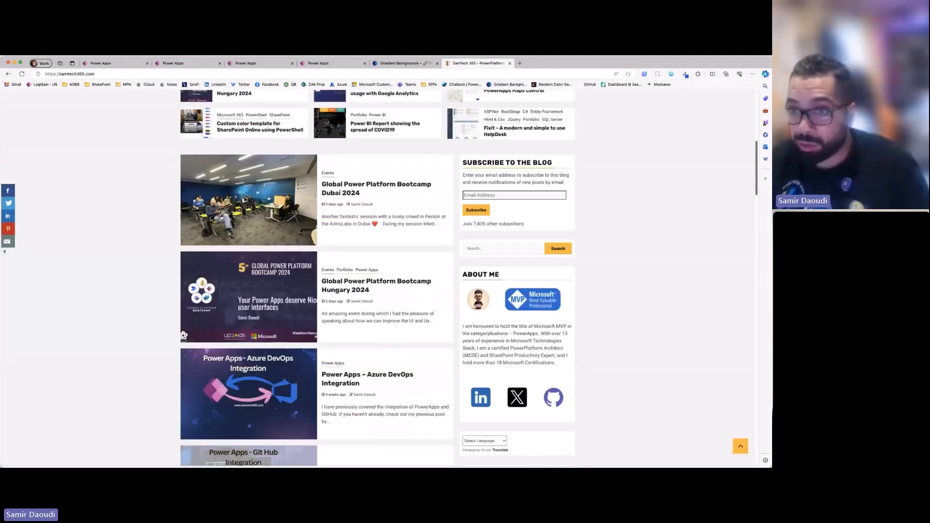
left_click(112, 64)
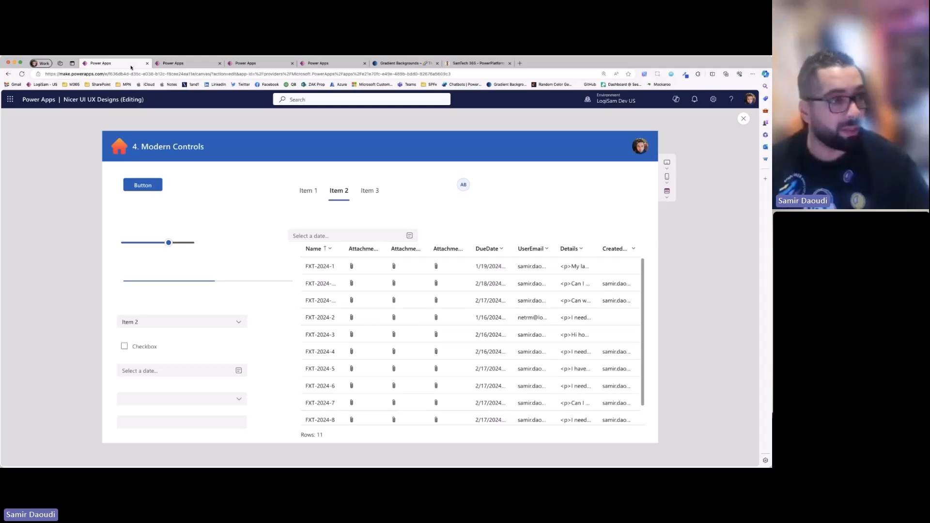